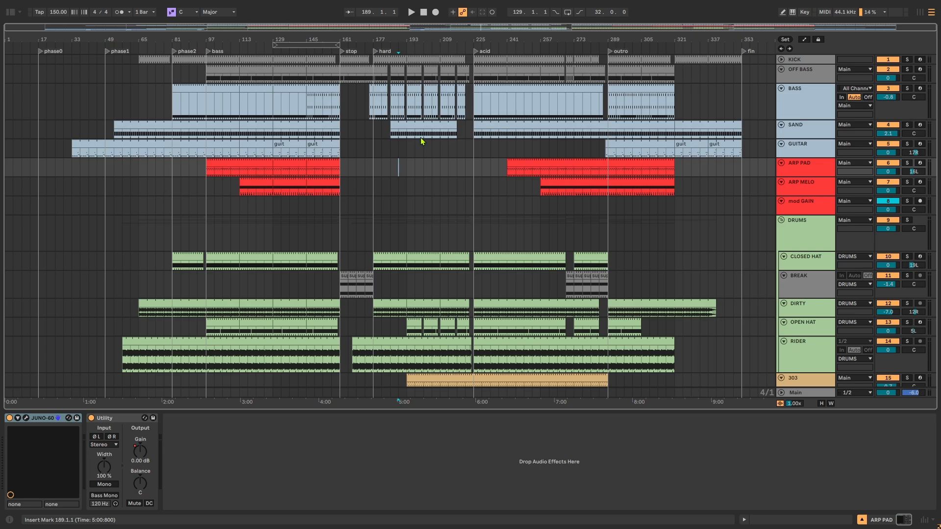
Audition the full arrangement with short playbacks in the bass and hard sections, from bars 105, 149 and 193
{"action": "left_click", "coordinate": [115, 169]}
{"action": "left_click", "coordinate": [131, 169]}
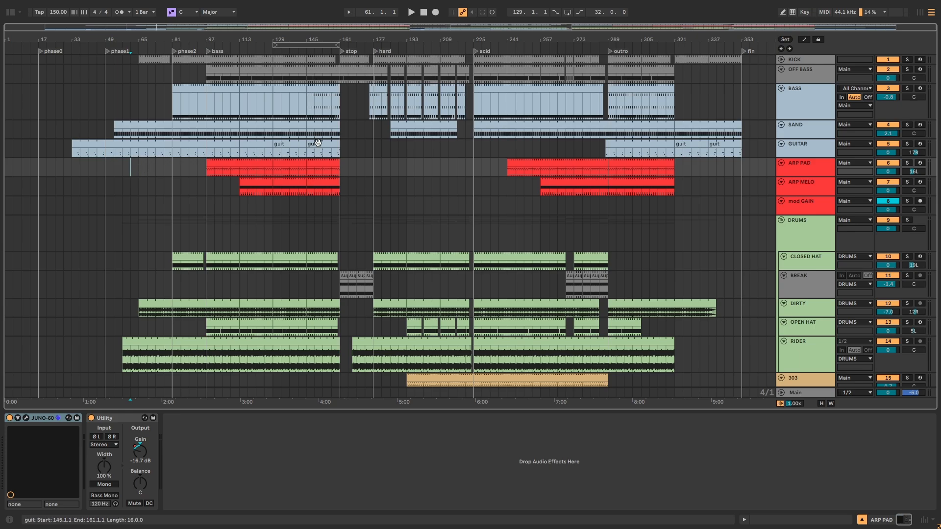
{"action": "left_click", "coordinate": [374, 174]}
{"action": "left_click", "coordinate": [223, 210]}
{"action": "key", "text": "space"}
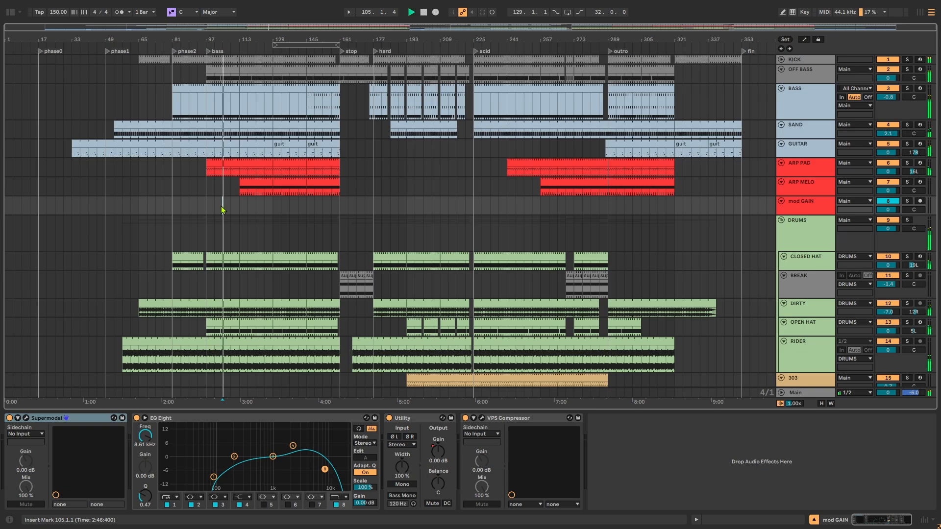
{"action": "left_click", "coordinate": [315, 206]}
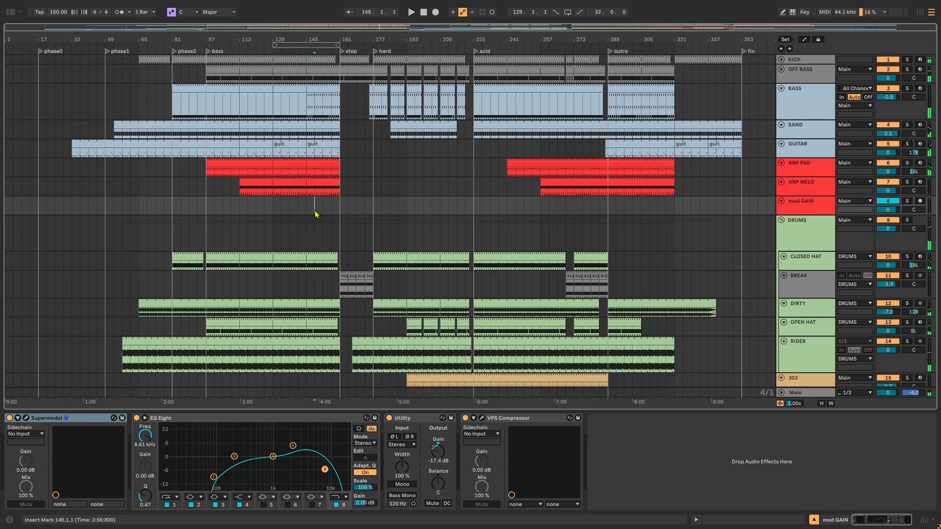
{"action": "key", "text": "space"}
{"action": "left_click", "coordinate": [414, 199]}
{"action": "key", "text": "space"}
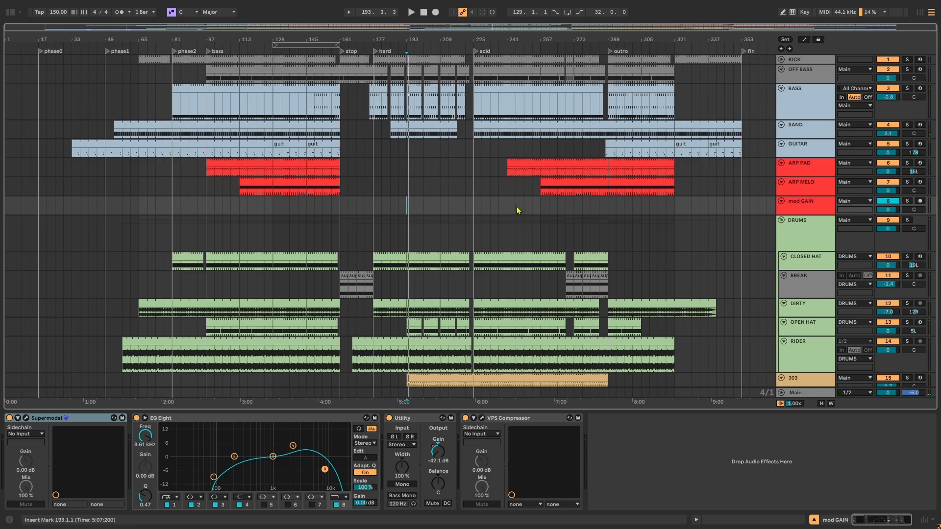
Look over the acid and outro sections of the arrangement, including the 303 track and the lower pad and FX tracks
{"action": "left_click", "coordinate": [524, 204]}
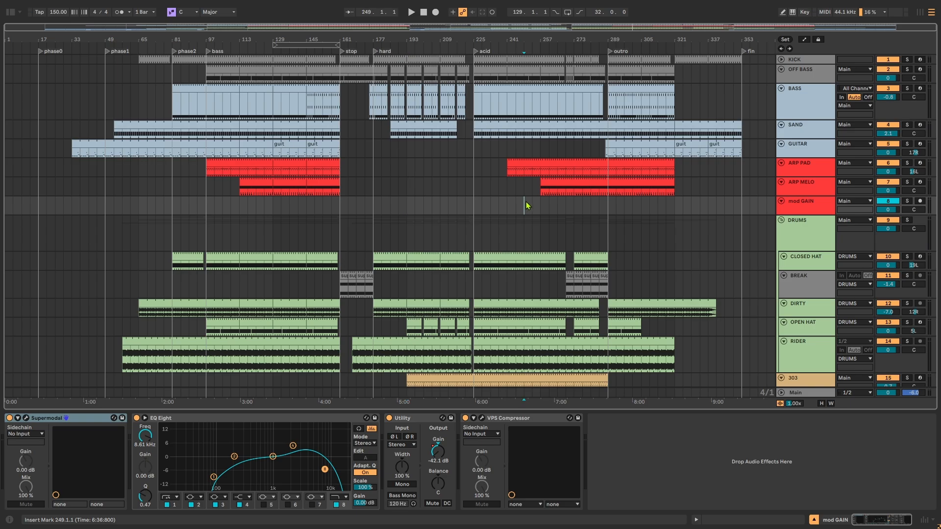
{"action": "scroll", "coordinate": [494, 253], "scroll_direction": "down", "scroll_amount": 5}
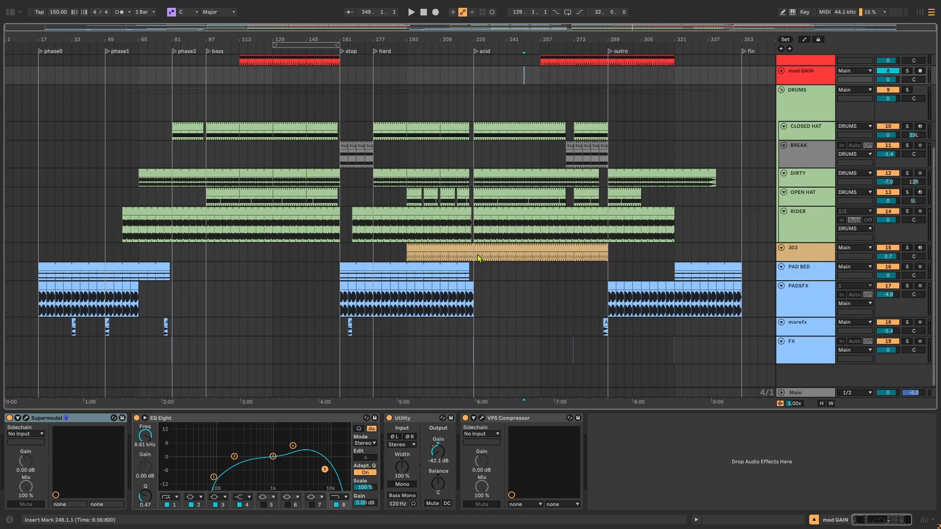
{"action": "left_click_drag", "start_coordinate": [474, 255], "coordinate": [604, 257]}
{"action": "scroll", "coordinate": [604, 257], "scroll_direction": "up", "scroll_amount": 3}
{"action": "left_click", "coordinate": [650, 237]}
{"action": "scroll", "coordinate": [651, 235], "scroll_direction": "up", "scroll_amount": 2}
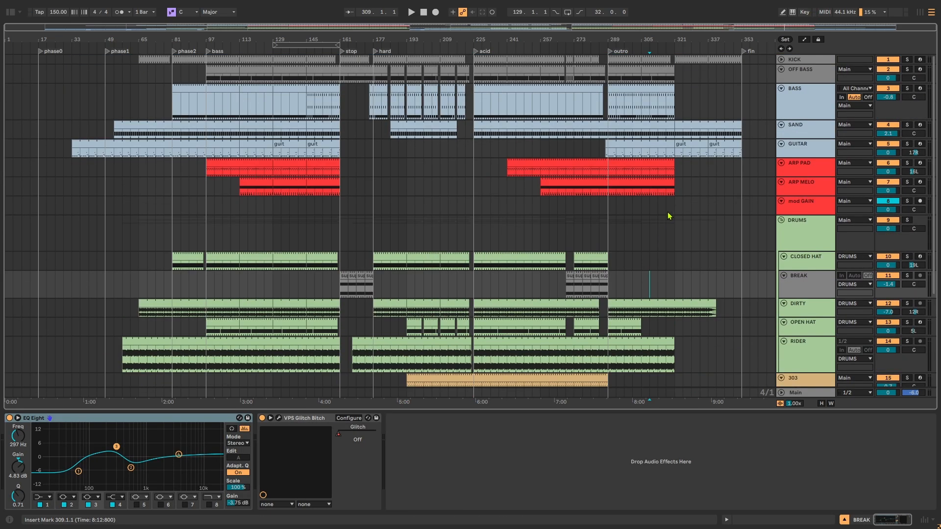
{"action": "left_click", "coordinate": [669, 211]}
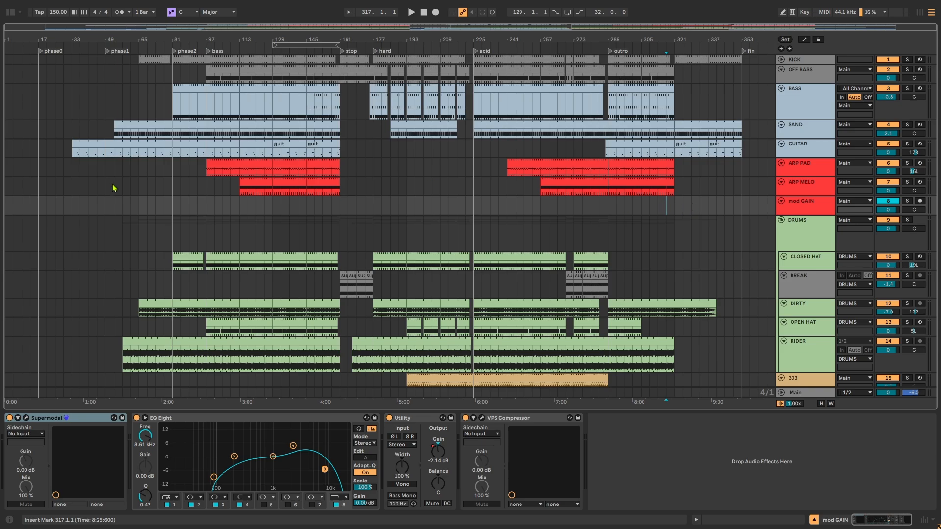
{"action": "left_click", "coordinate": [122, 206]}
Solo the KICK track, bring its HuggieBig_kik7 sampler into view and play the kick from bar 65
{"action": "left_click", "coordinate": [816, 63]}
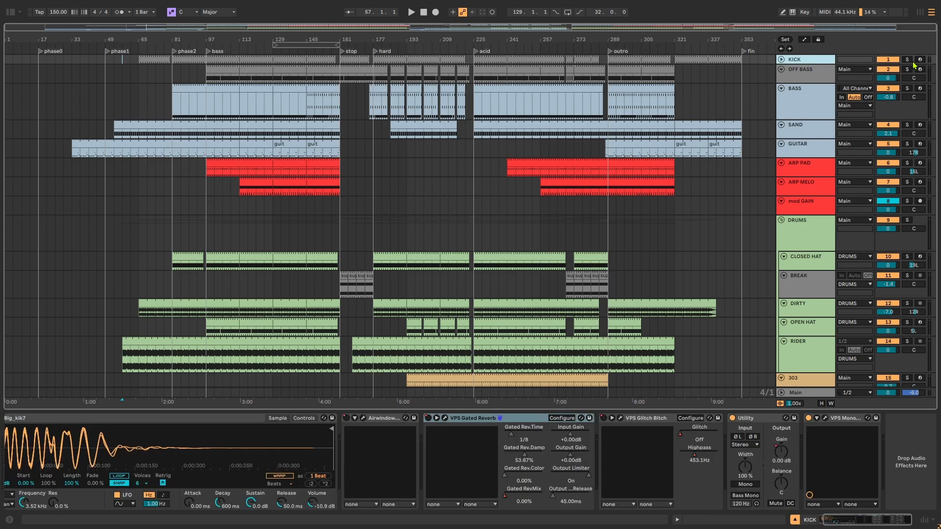
{"action": "left_click", "coordinate": [909, 62]}
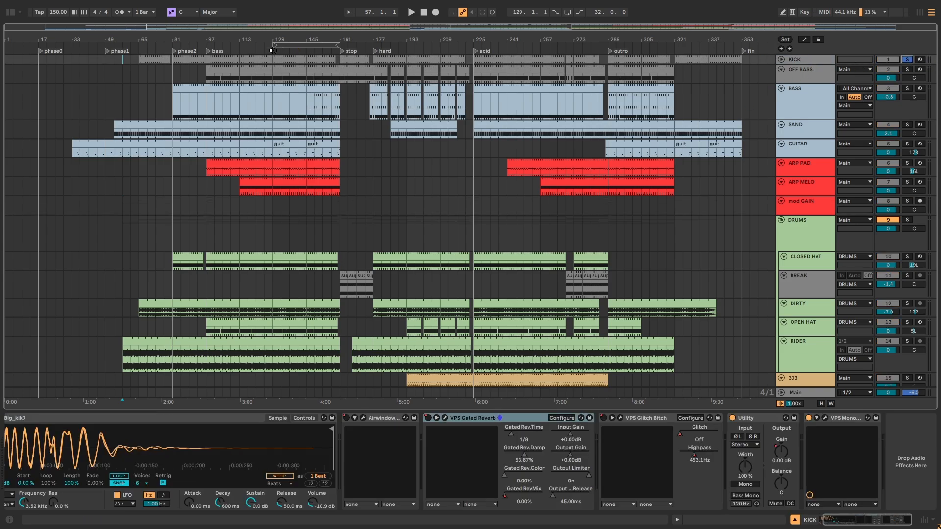
{"action": "left_click", "coordinate": [139, 59]}
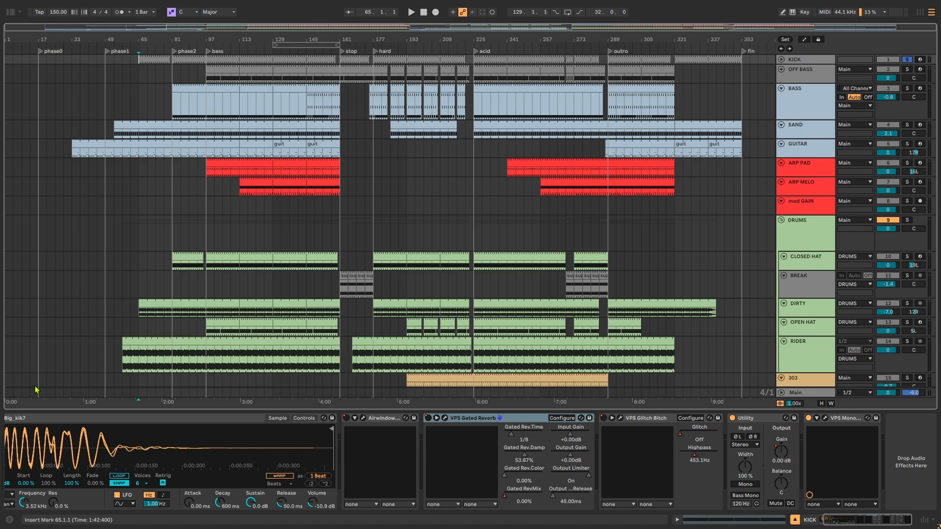
{"action": "left_click_drag", "start_coordinate": [211, 464], "coordinate": [298, 459]}
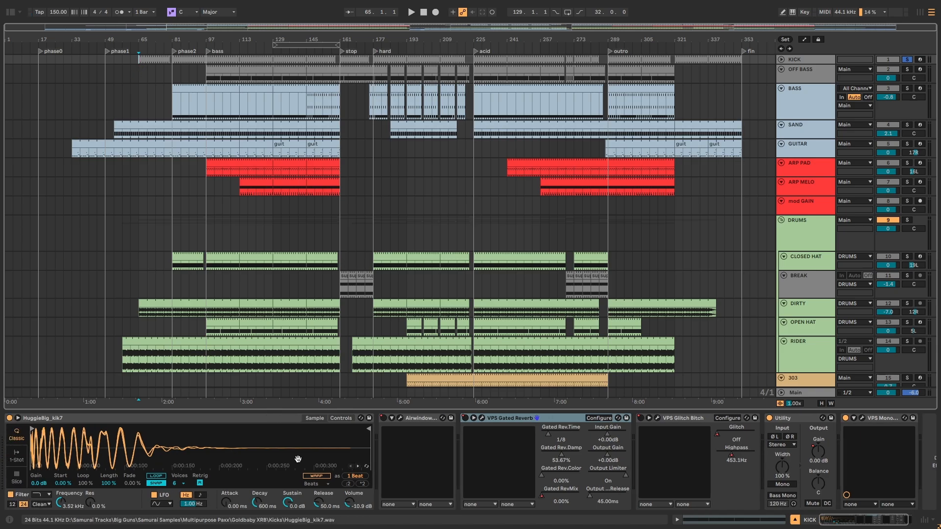
{"action": "left_click", "coordinate": [279, 422]}
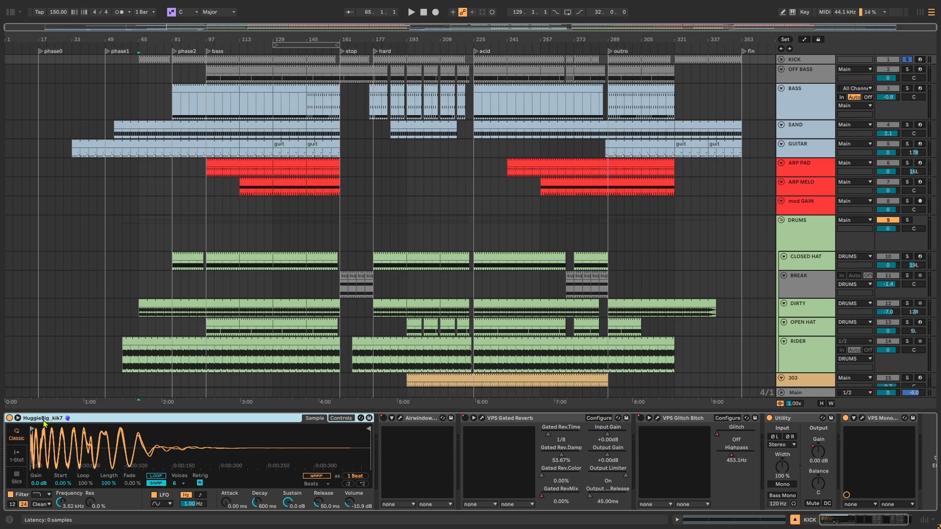
{"action": "key", "text": "space"}
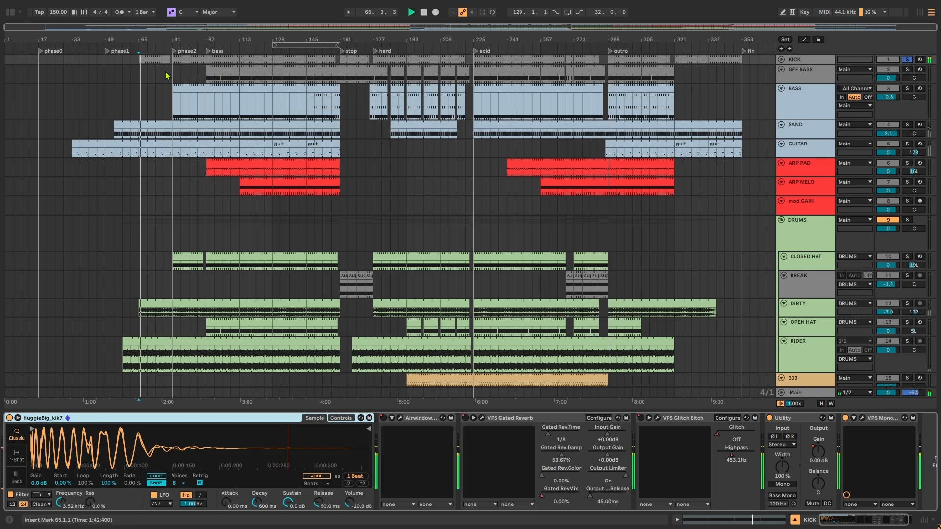
Examine the VPS Monomaker and Airwindows MackEQ settings on the KICK track during playback
{"action": "left_click", "coordinate": [862, 419]}
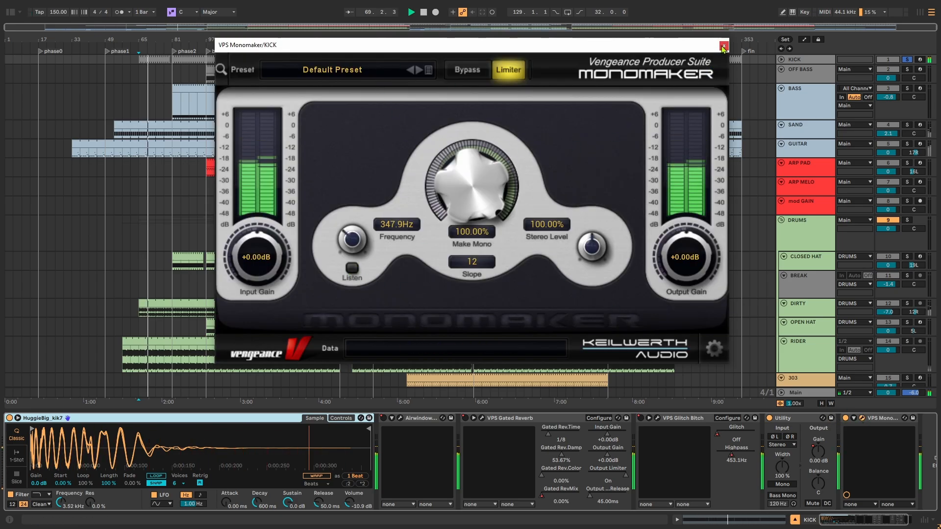
{"action": "left_click", "coordinate": [861, 418]}
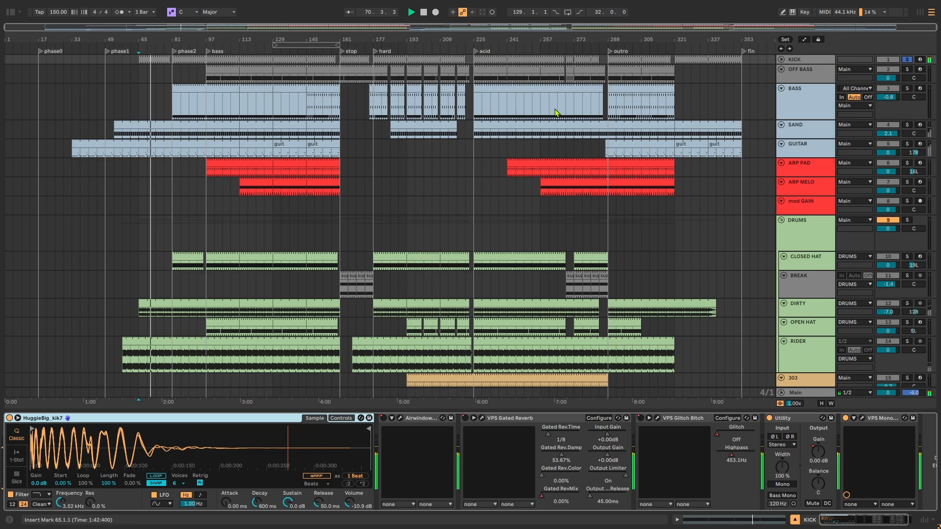
{"action": "left_click", "coordinate": [399, 419]}
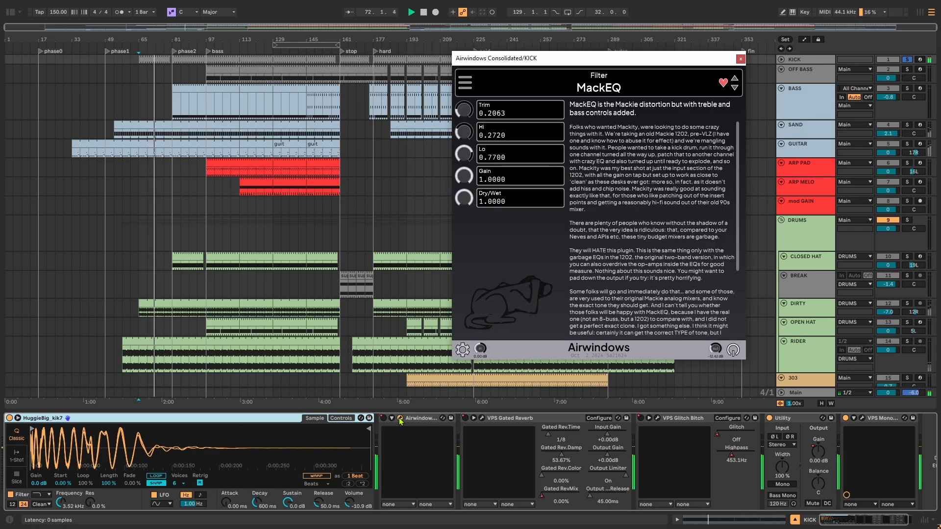
{"action": "left_click", "coordinate": [742, 61]}
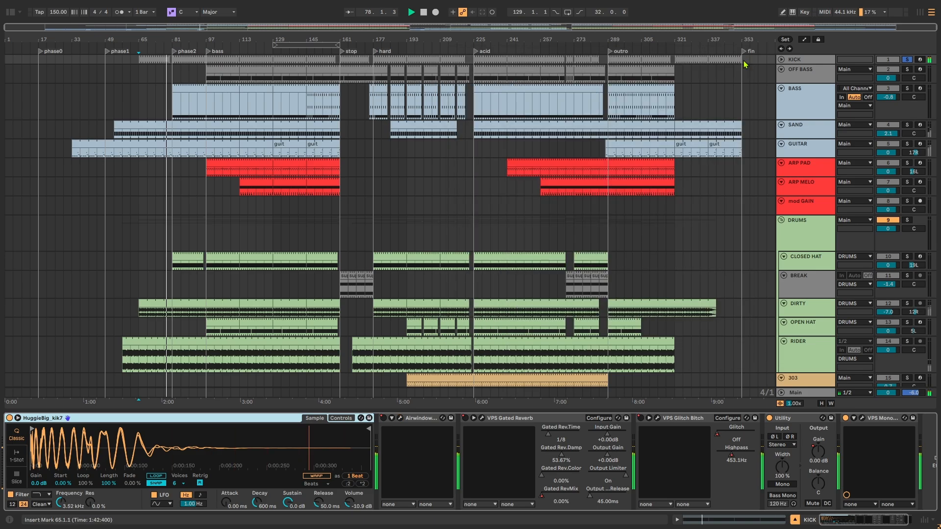
{"action": "key", "text": "XF86AudioLowerVolume"}
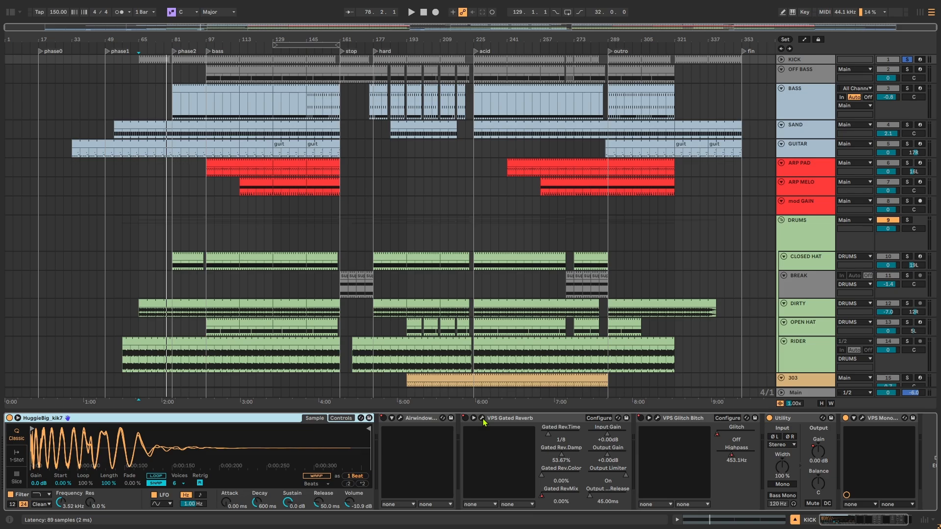
Unfold the KICK track and compare the soloed kick at the stop marker with the kick from the hard marker at bar 177
{"action": "left_click", "coordinate": [782, 60]}
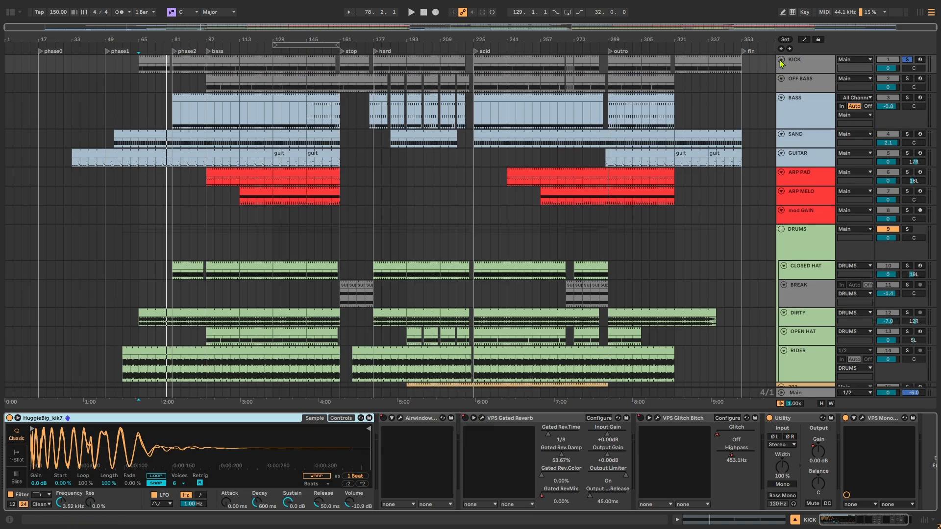
{"action": "left_click", "coordinate": [346, 69]}
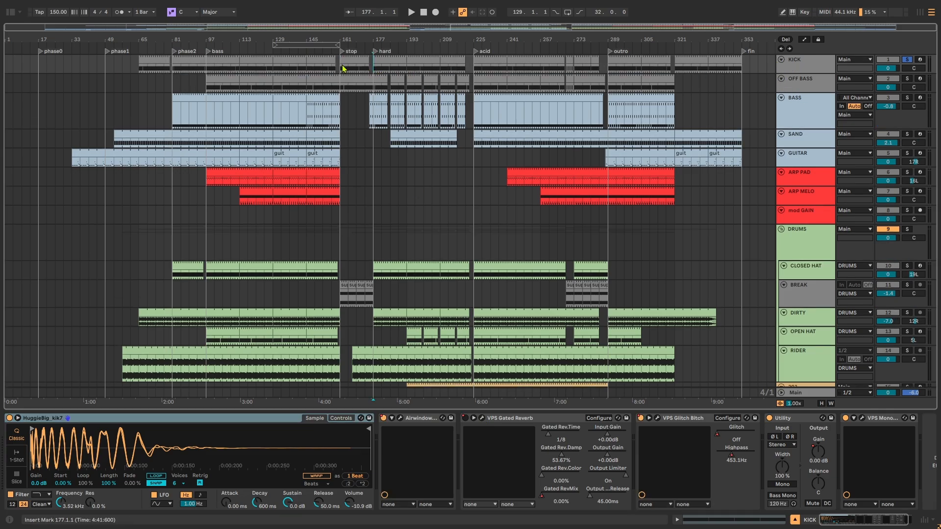
{"action": "key", "text": "space"}
{"action": "scroll", "coordinate": [358, 75], "scroll_direction": "up", "scroll_amount": 5}
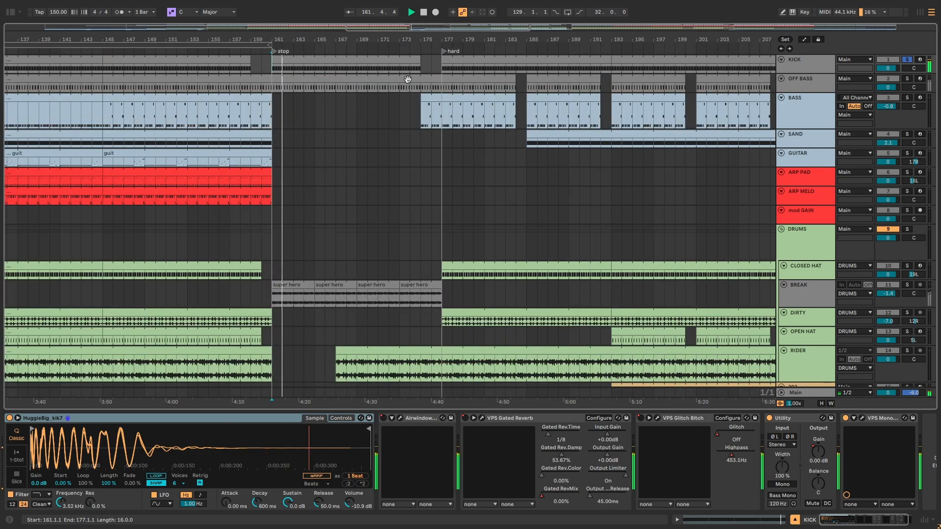
{"action": "left_click_drag", "start_coordinate": [477, 143], "coordinate": [371, 118]}
{"action": "left_click", "coordinate": [337, 74]}
{"action": "key", "text": "space"}
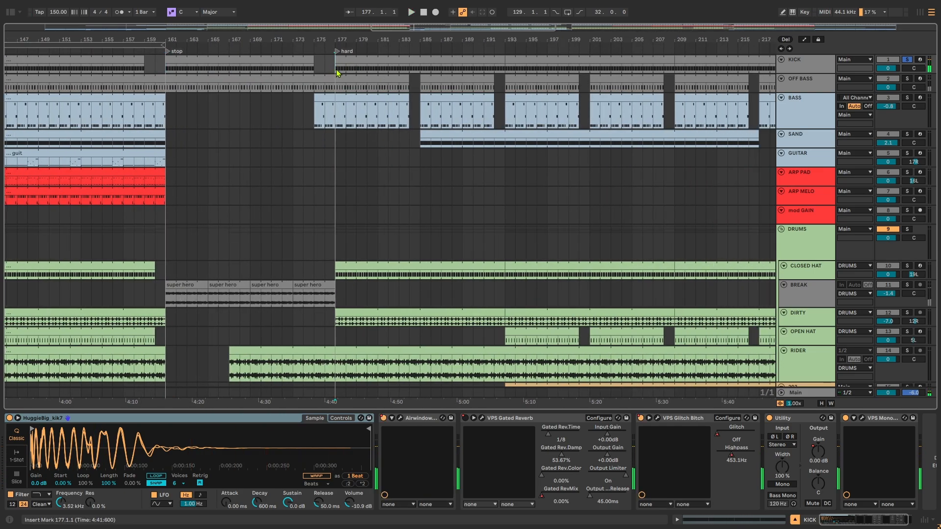
{"action": "key", "text": "space"}
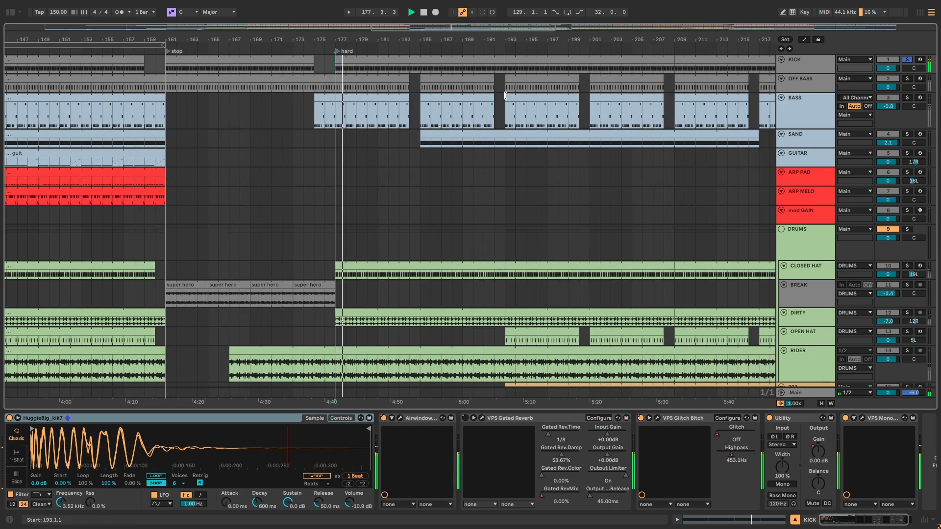
{"action": "key", "text": "space"}
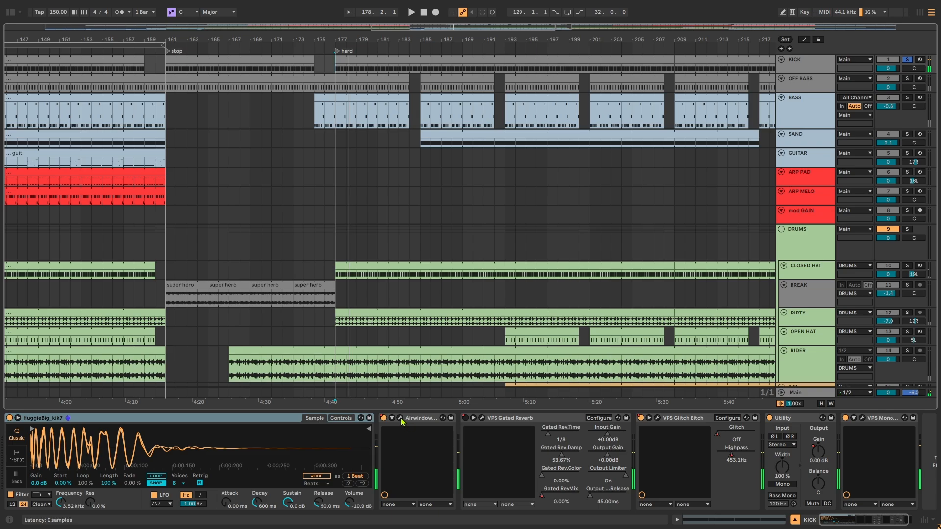
Check the KICK track's MackEQ settings and show the automation lanes, with the insert point at bar 177
{"action": "left_click", "coordinate": [400, 419]}
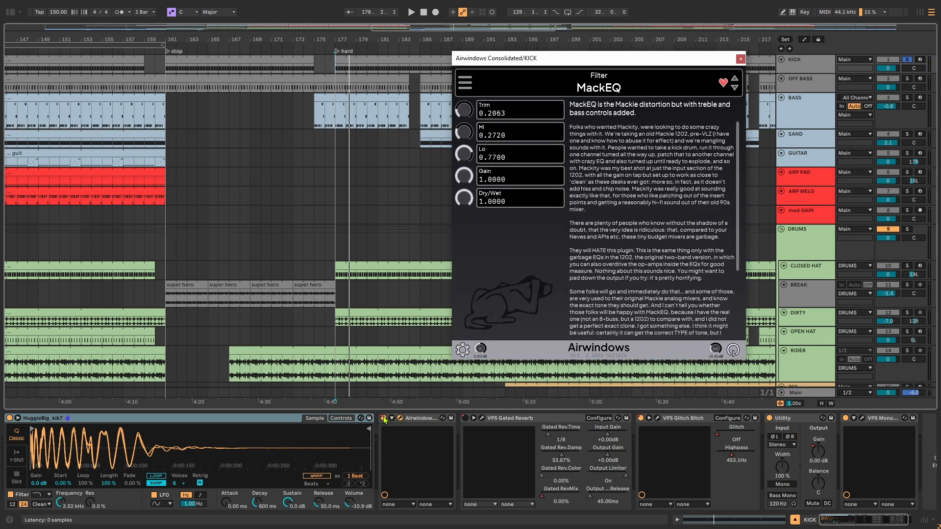
{"action": "left_click", "coordinate": [804, 40]}
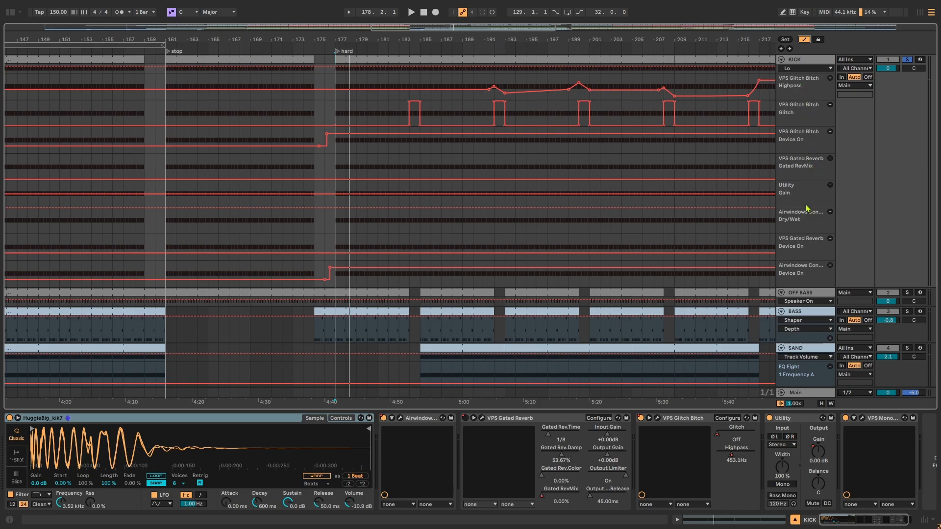
{"action": "left_click", "coordinate": [804, 225]}
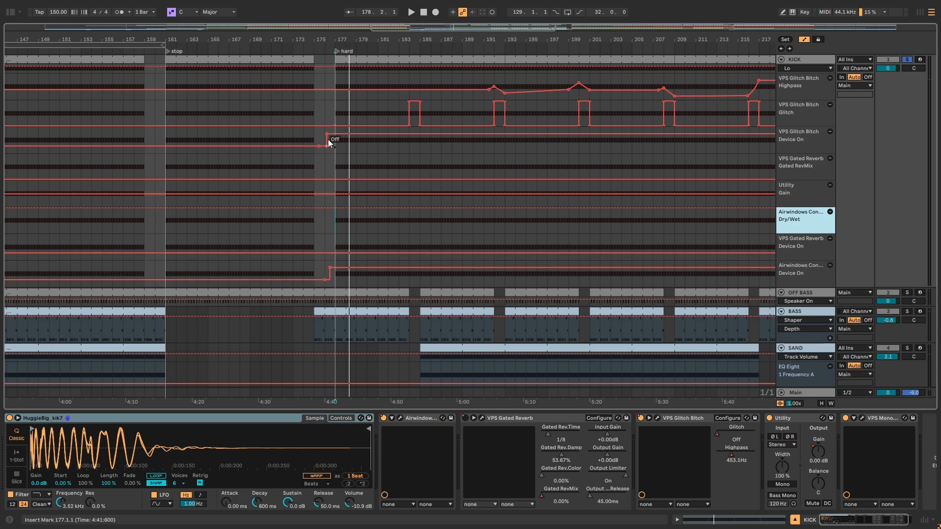
{"action": "left_click", "coordinate": [337, 111]}
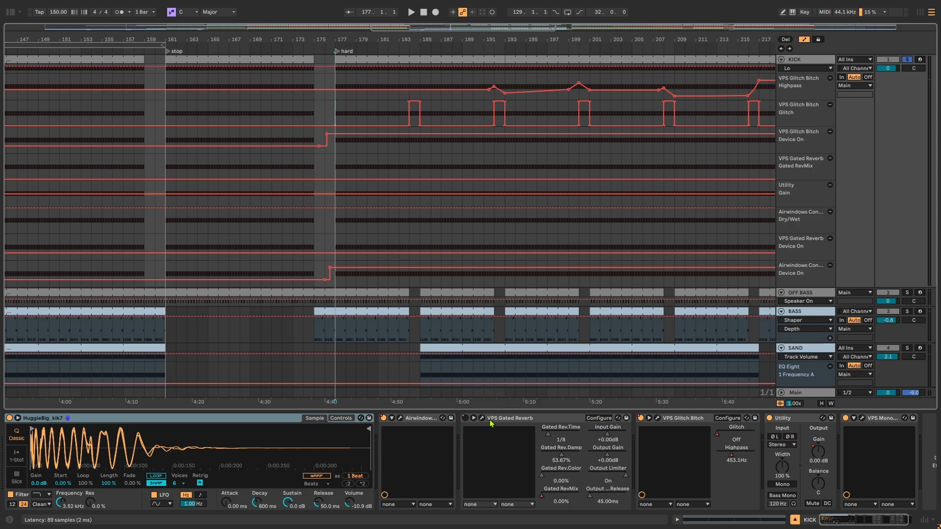
Review the VPS Glitch Bitch settings on KICK, then play from bar 177 while examining its Glitch and Highpass automation
{"action": "left_click", "coordinate": [657, 418]}
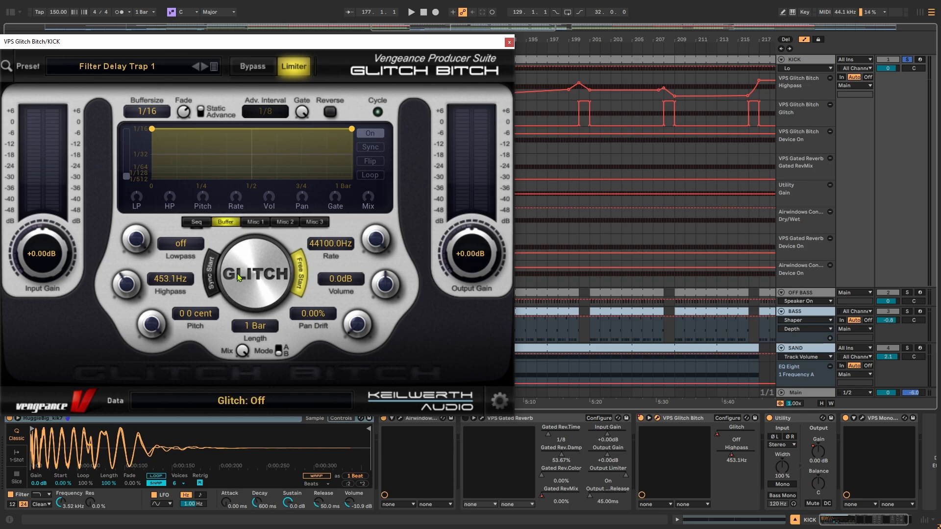
{"action": "left_click", "coordinate": [511, 42]}
{"action": "key", "text": "space"}
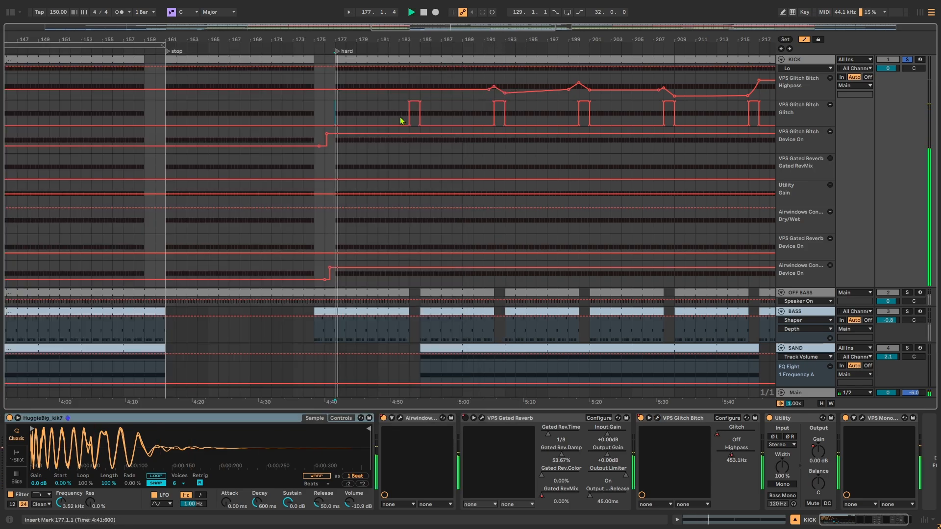
{"action": "scroll", "coordinate": [409, 122], "scroll_direction": "up", "scroll_amount": 3}
{"action": "left_click_drag", "start_coordinate": [414, 122], "coordinate": [335, 130]}
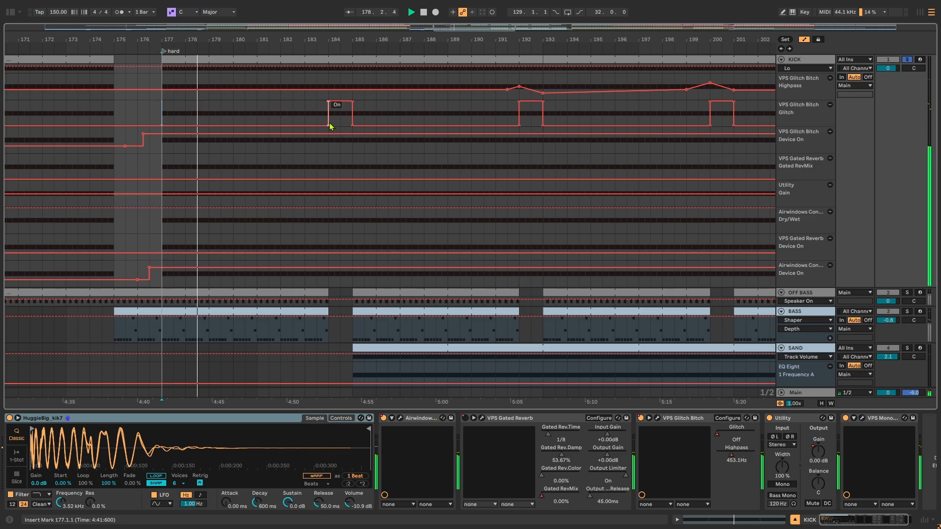
{"action": "left_click_drag", "start_coordinate": [488, 97], "coordinate": [387, 102]}
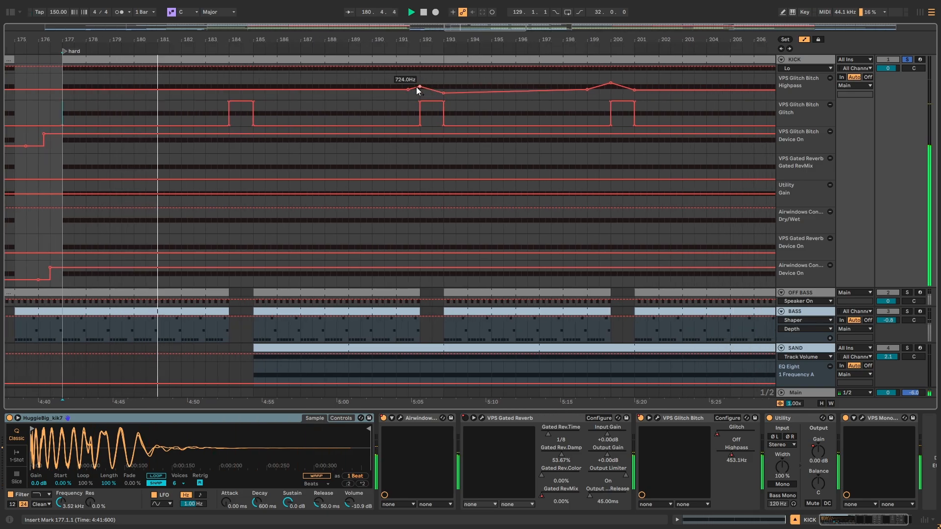
Play the soloed kick through its Glitch automation pulses from bars 183.3 and 191.3
{"action": "left_click", "coordinate": [217, 116]}
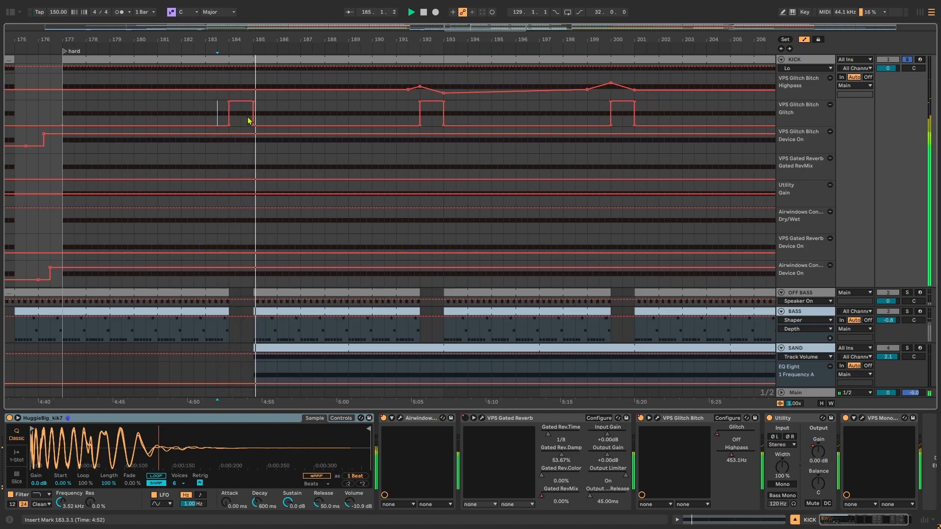
{"action": "key", "text": "space"}
{"action": "left_click", "coordinate": [409, 117]}
{"action": "key", "text": "space"}
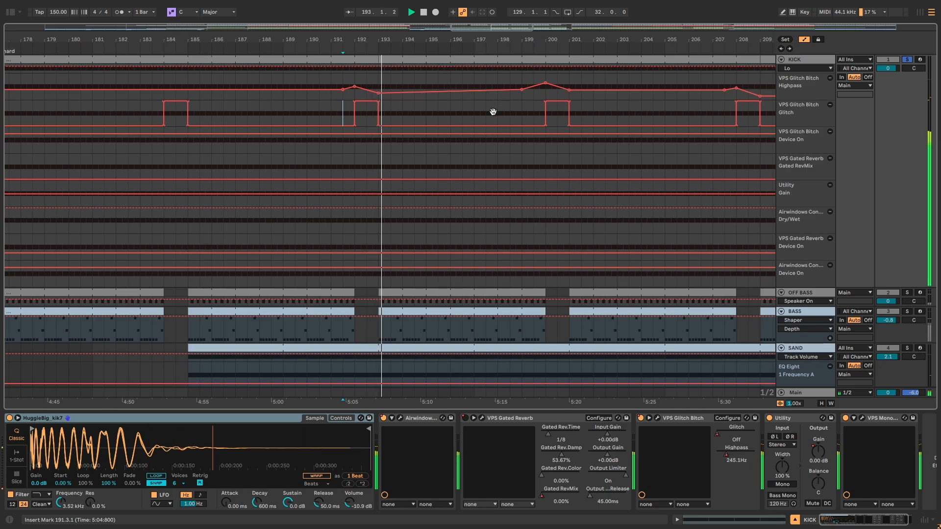
Examine the kick's Highpass automation across the hard section, then play the soloed kick into the Glitch pulse from bar 207.3
{"action": "left_click_drag", "start_coordinate": [495, 112], "coordinate": [415, 121]}
{"action": "key", "text": "space"}
{"action": "scroll", "coordinate": [414, 120], "scroll_direction": "down", "scroll_amount": 4}
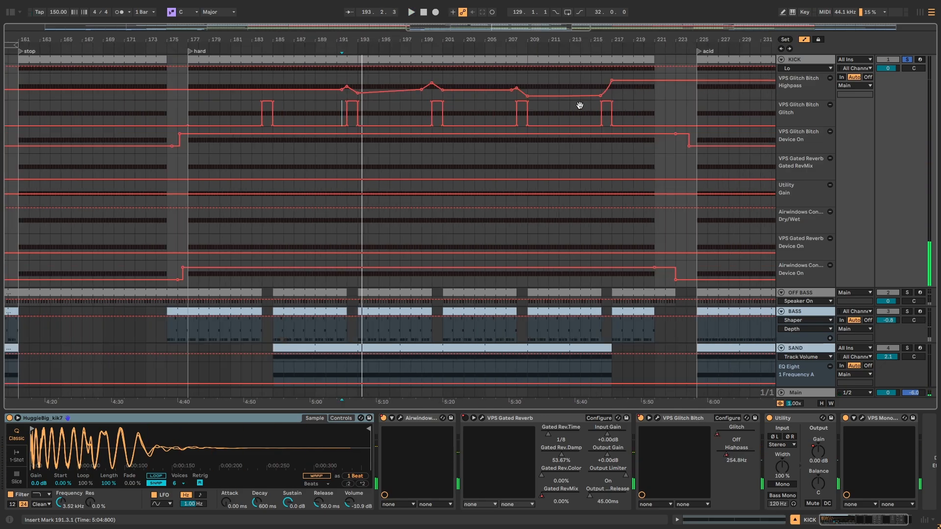
{"action": "left_click_drag", "start_coordinate": [580, 102], "coordinate": [463, 125]}
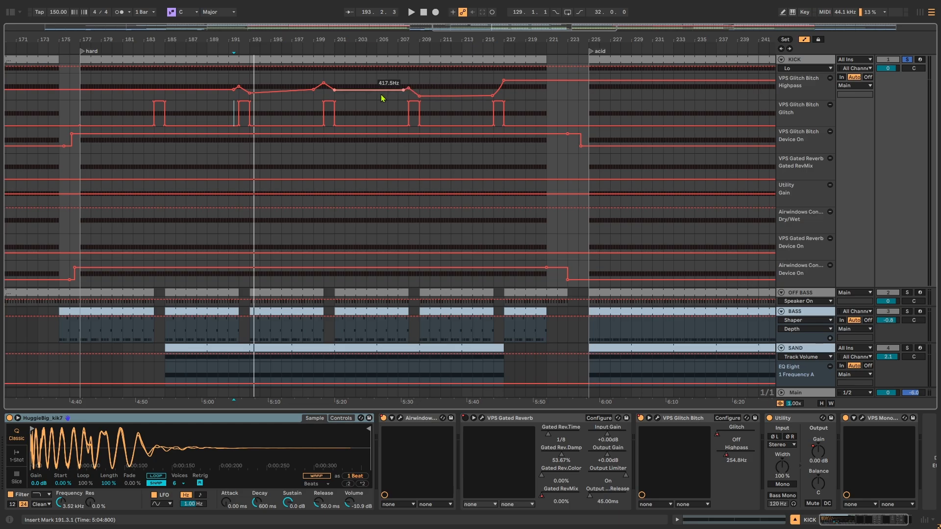
{"action": "scroll", "coordinate": [414, 109], "scroll_direction": "up", "scroll_amount": 3}
{"action": "left_click", "coordinate": [397, 115]}
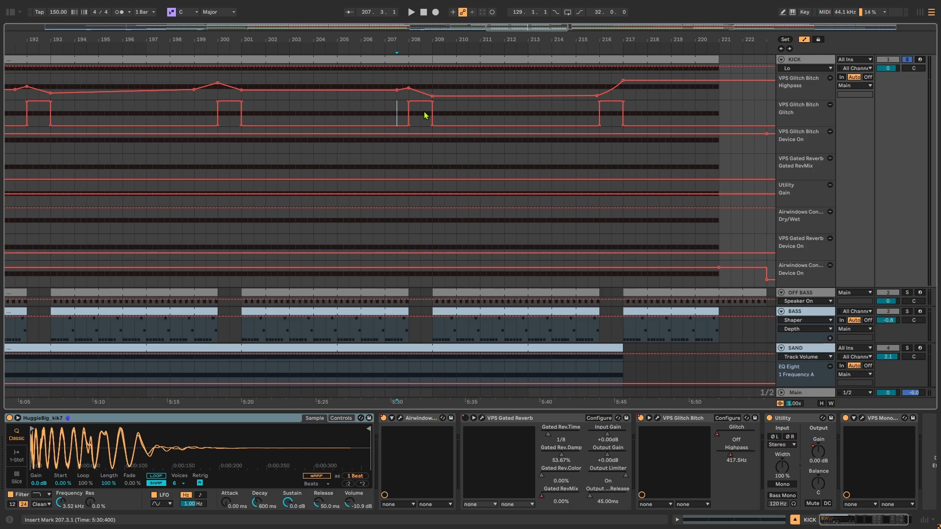
{"action": "key", "text": "space"}
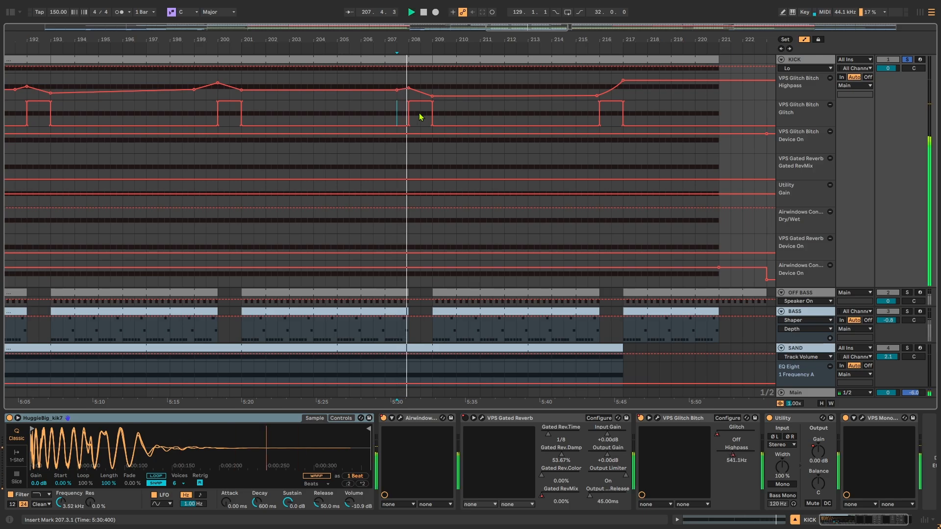
{"action": "key", "text": "space"}
Play the soloed kick through its last Glitch pulse and Highpass rise from bar 216, then again from bar 215
{"action": "left_click", "coordinate": [595, 116]}
{"action": "key", "text": "space"}
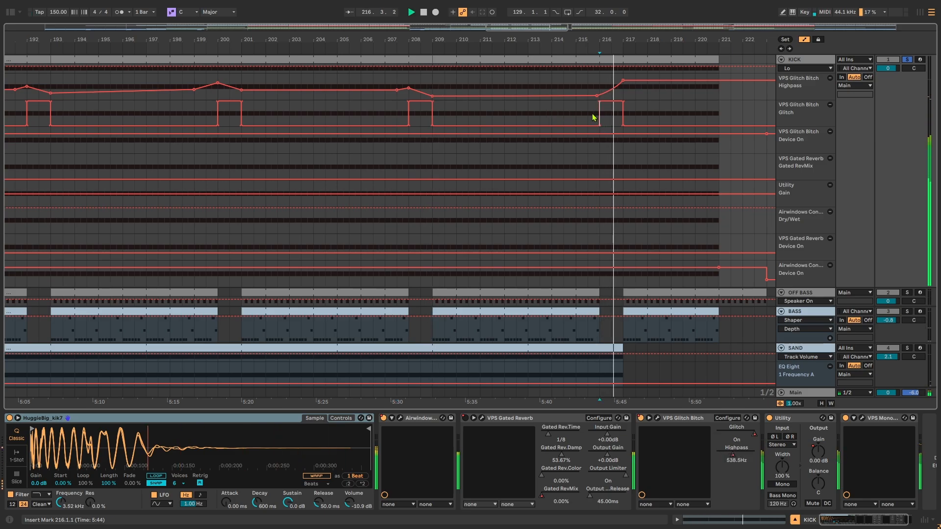
{"action": "key", "text": "space"}
{"action": "left_click", "coordinate": [580, 117]}
{"action": "key", "text": "space"}
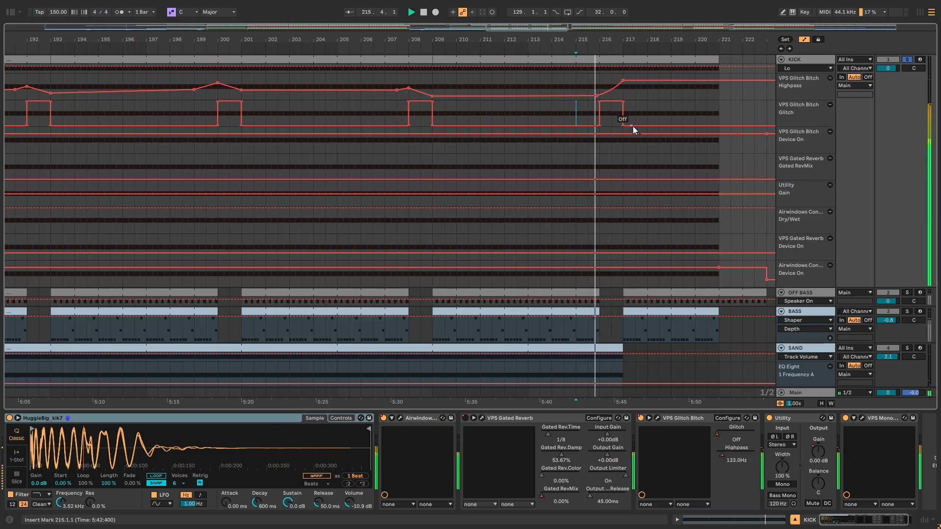
{"action": "scroll", "coordinate": [636, 143], "scroll_direction": "down", "scroll_amount": 2}
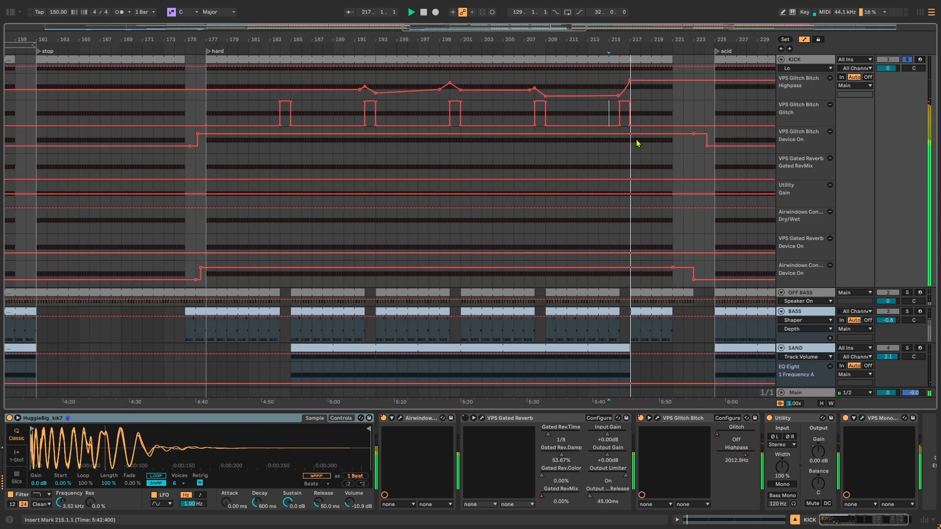
{"action": "key", "text": "space"}
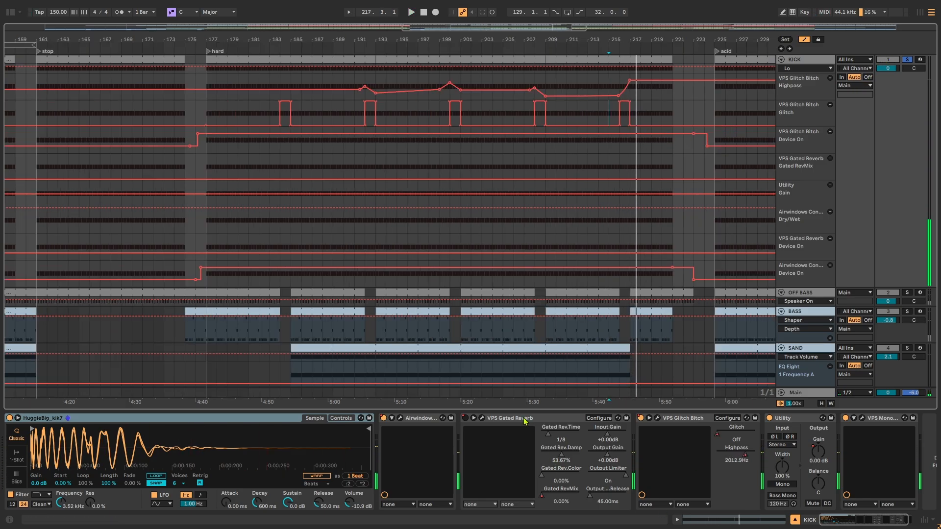
Play the soloed kick in the outro from bars 321 and 343 to hear the Gated Reverb and Utility Gain automation
{"action": "scroll", "coordinate": [637, 220], "scroll_direction": "down", "scroll_amount": 3}
{"action": "scroll", "coordinate": [449, 154], "scroll_direction": "right", "scroll_amount": 8}
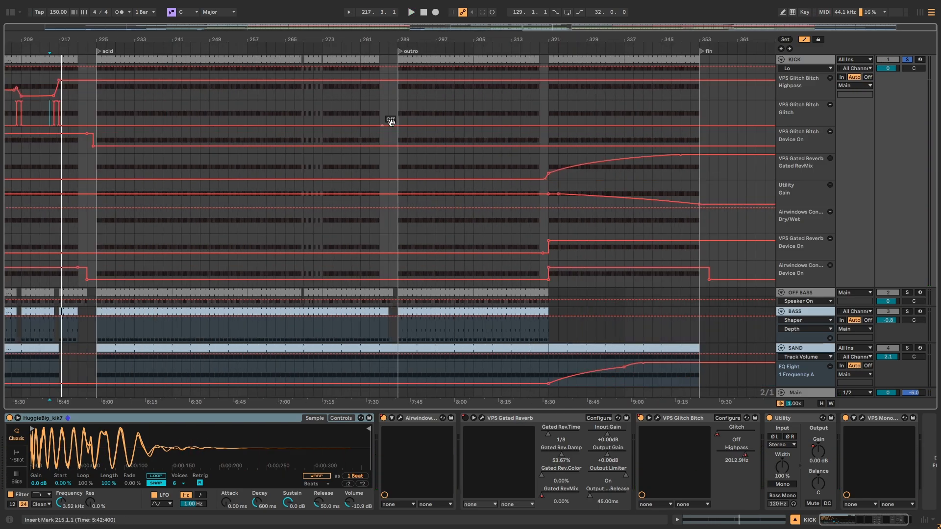
{"action": "left_click", "coordinate": [549, 98]}
{"action": "key", "text": "space"}
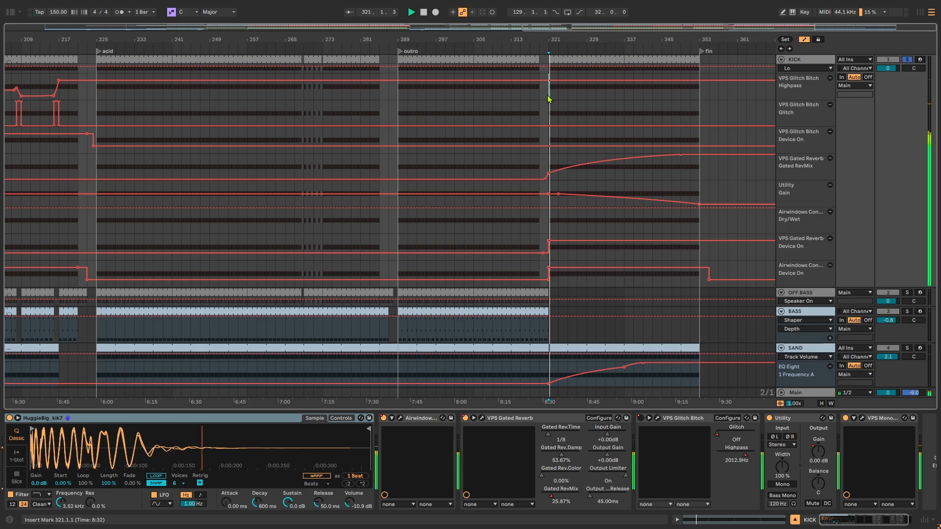
{"action": "left_click", "coordinate": [655, 96]}
{"action": "key", "text": "space"}
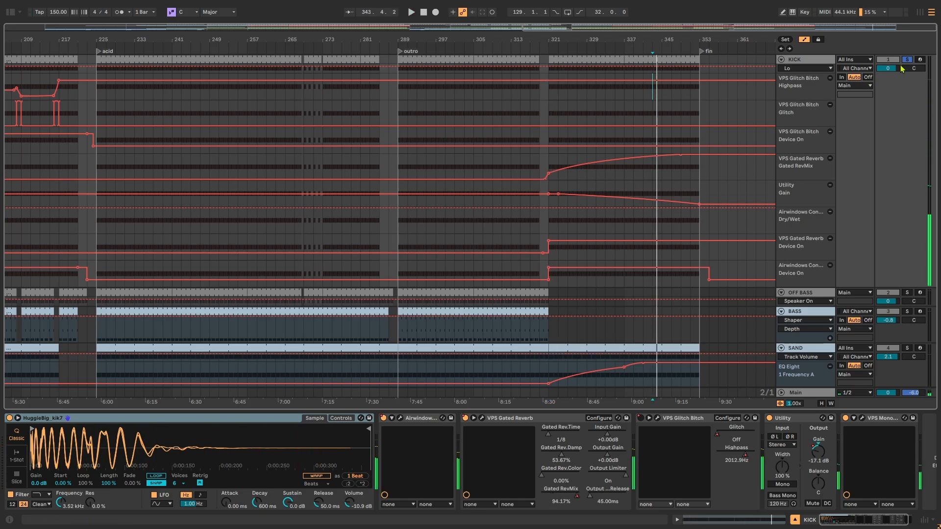
Toggle the KICK solo off and on again, and fold the KICK track
{"action": "left_click", "coordinate": [907, 61]}
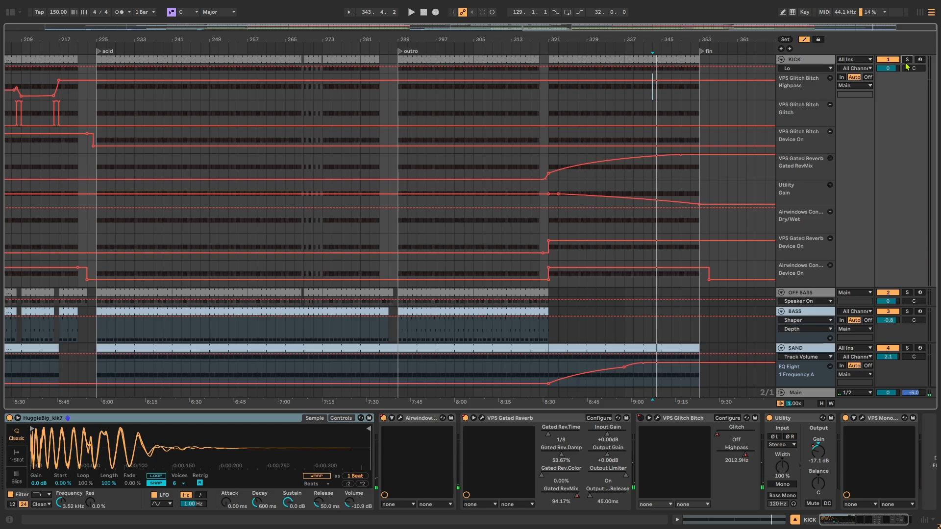
{"action": "left_click", "coordinate": [907, 61]}
{"action": "left_click", "coordinate": [782, 63]}
{"action": "left_click", "coordinate": [781, 59]}
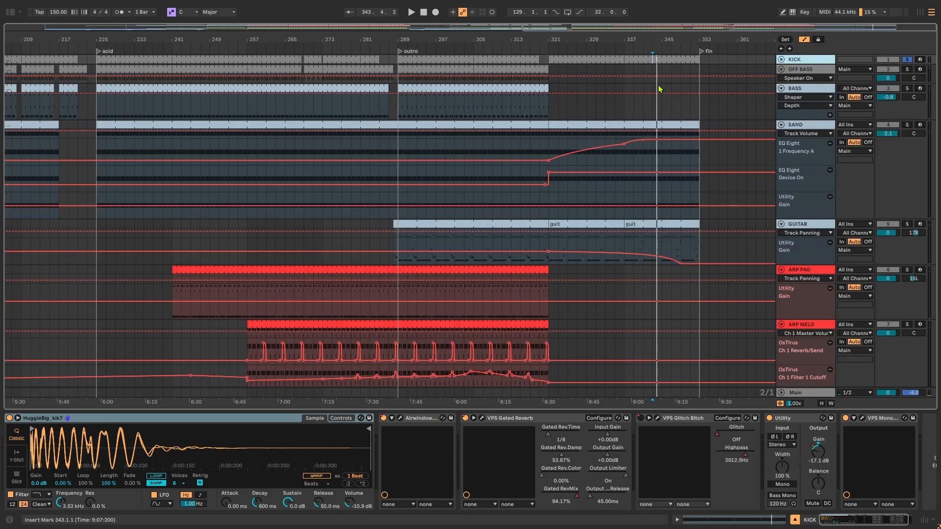
Hide the automation lanes and enlarge the OFF BASS and BASS tracks in the earlier part of the arrangement
{"action": "scroll", "coordinate": [287, 96], "scroll_direction": "left", "scroll_amount": 15}
{"action": "scroll", "coordinate": [438, 118], "scroll_direction": "left", "scroll_amount": 1}
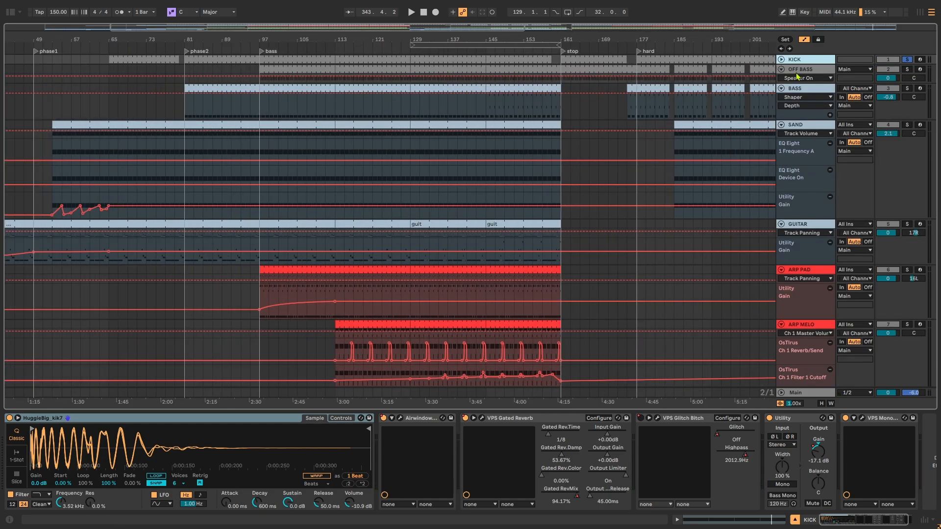
{"action": "left_click_drag", "start_coordinate": [803, 82], "coordinate": [804, 109]}
{"action": "left_click", "coordinate": [805, 40]}
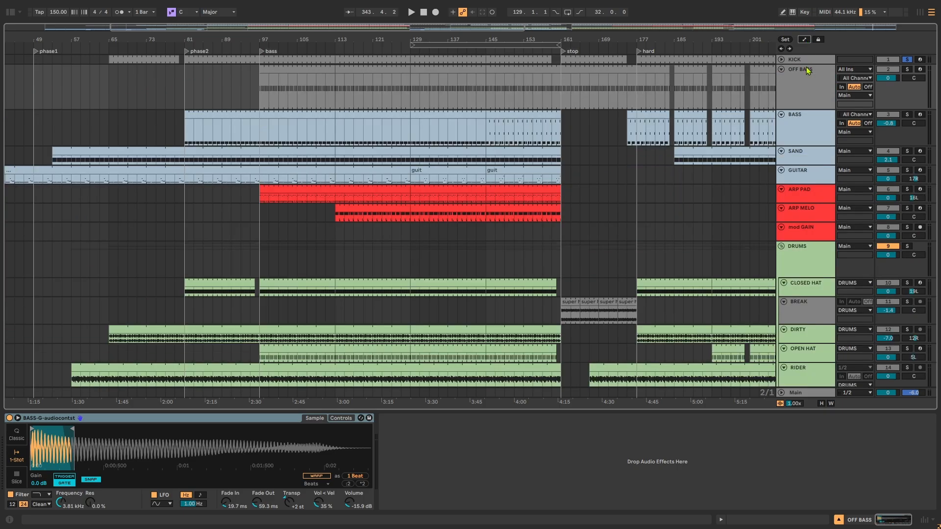
{"action": "left_click", "coordinate": [805, 133]}
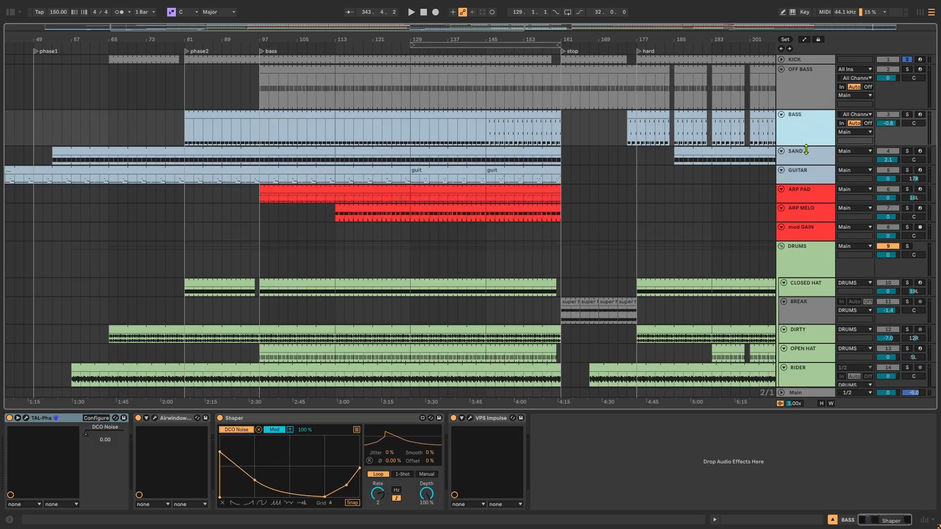
{"action": "left_click_drag", "start_coordinate": [806, 143], "coordinate": [806, 152]}
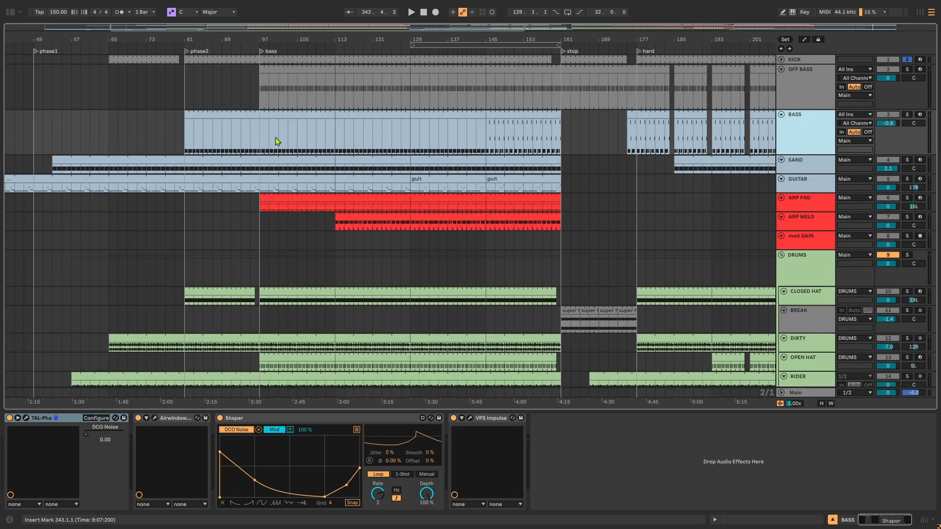
Solo the BASS track and place the insert marker at bar 81, where phase2 begins
{"action": "left_click_drag", "start_coordinate": [194, 139], "coordinate": [562, 136]}
{"action": "left_click", "coordinate": [908, 115]}
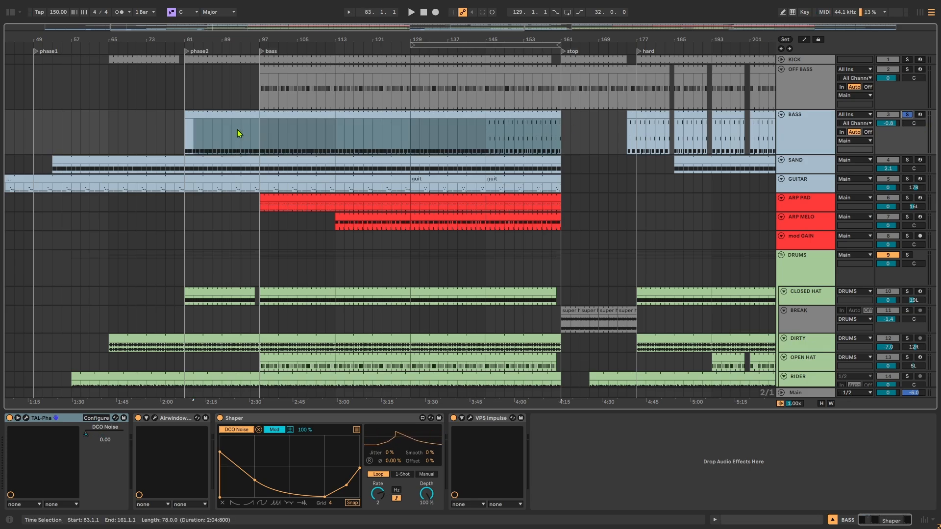
{"action": "left_click", "coordinate": [191, 135]}
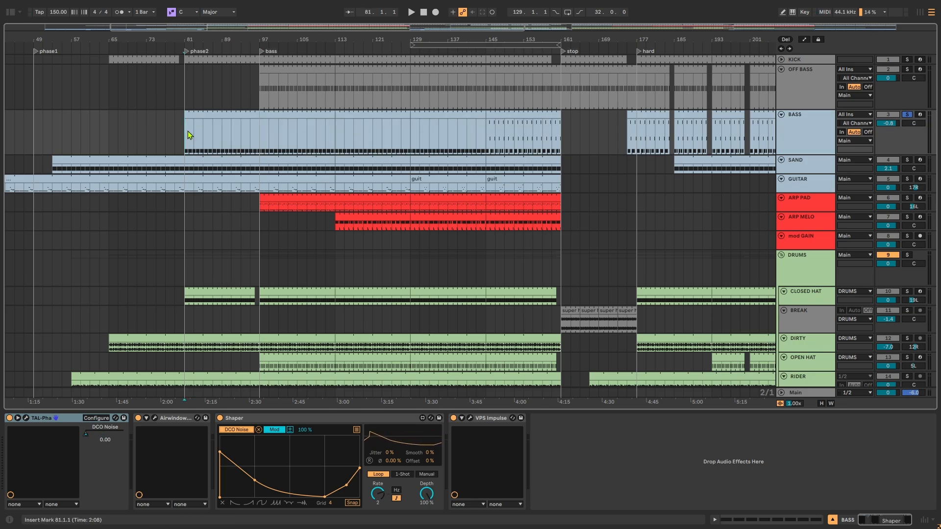
Review the TAL-Pha synth settings on BASS, including the sub oscillator, and play the soloed bass from bar 81
{"action": "left_click", "coordinate": [25, 419]}
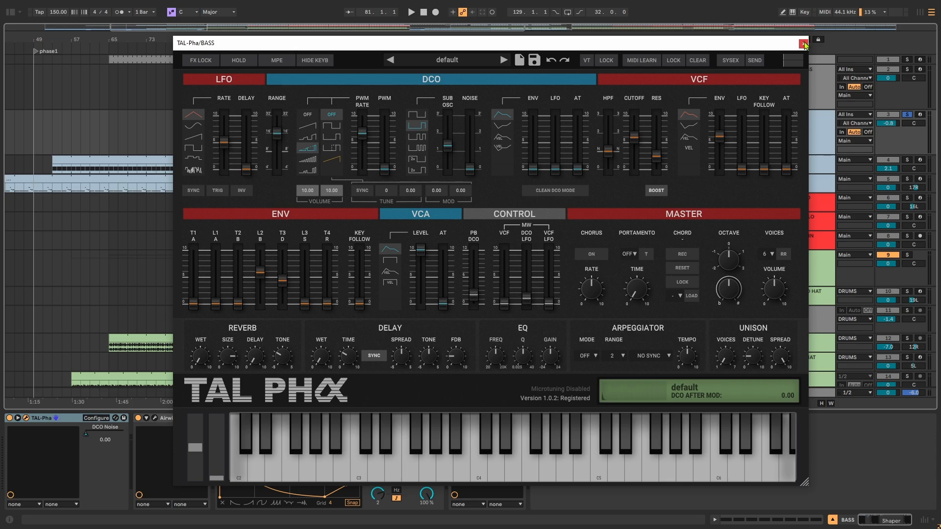
{"action": "left_click", "coordinate": [803, 44]}
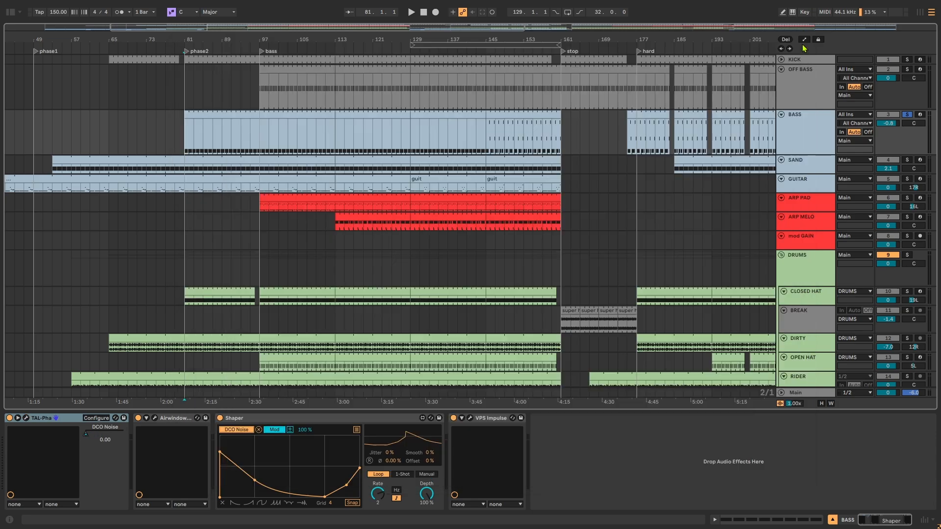
{"action": "key", "text": "space"}
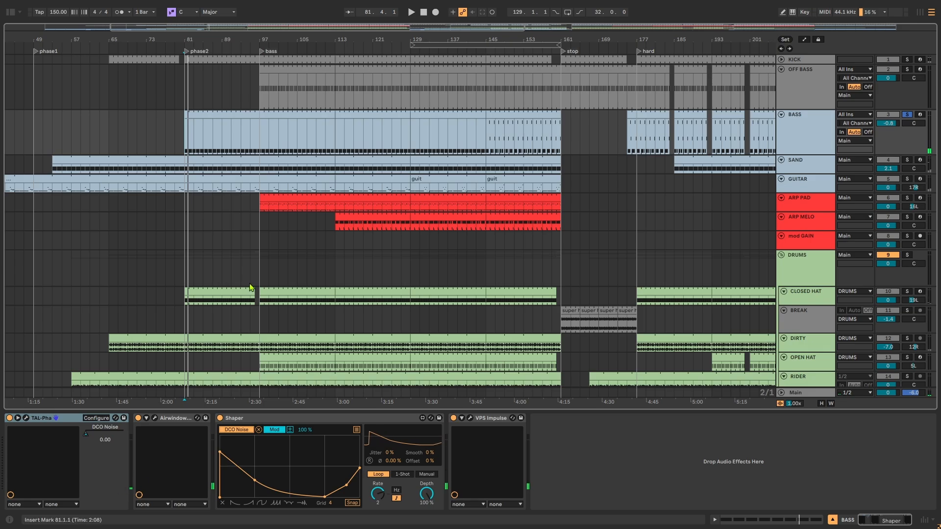
{"action": "left_click", "coordinate": [27, 418]}
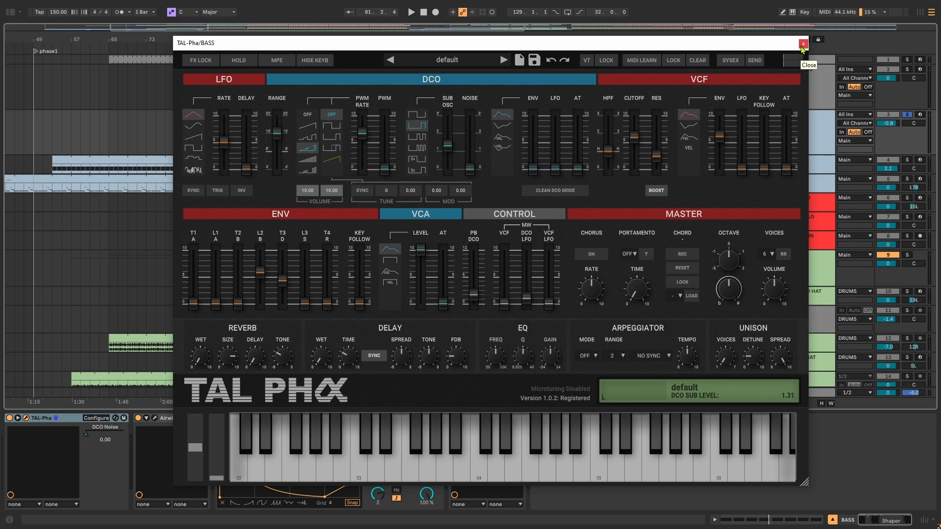
{"action": "left_click", "coordinate": [803, 44]}
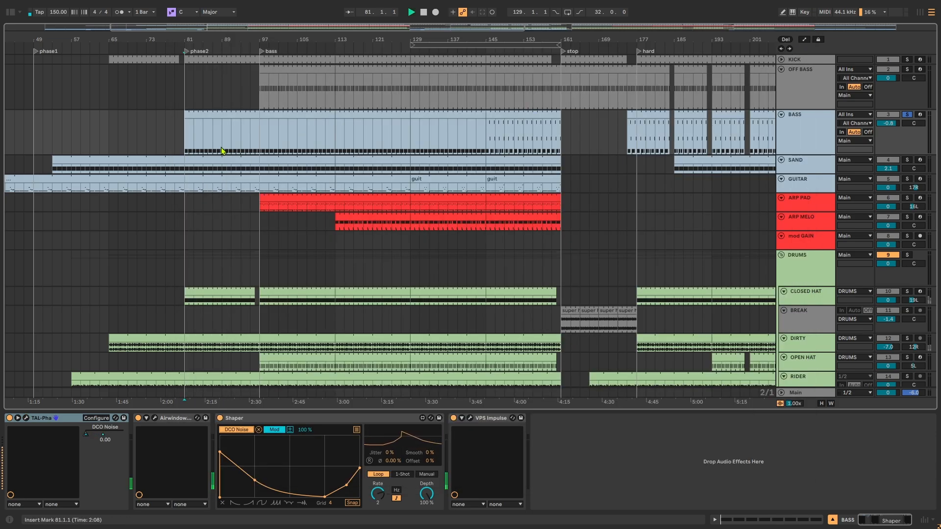
Open the first BASS clip near bar 81 and examine its one-bar note pattern while it plays
{"action": "double_click", "coordinate": [199, 115]}
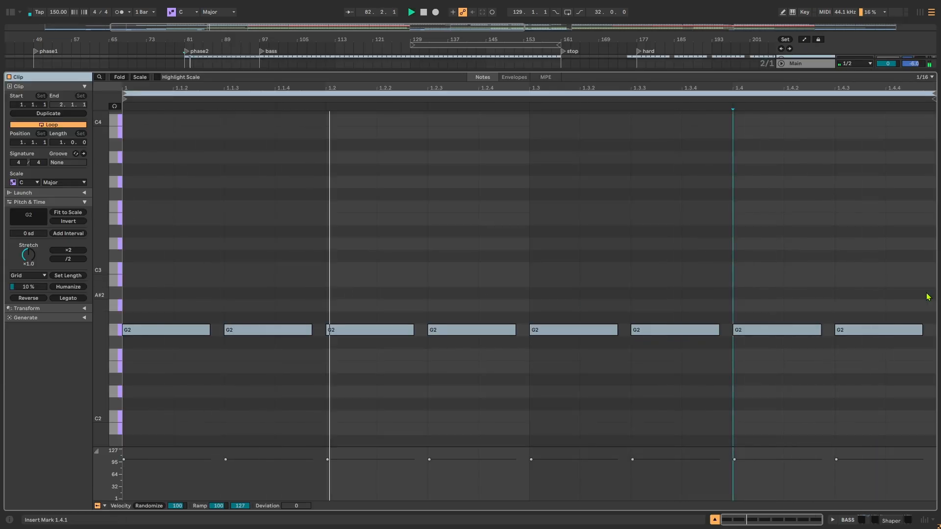
{"action": "left_click_drag", "start_coordinate": [918, 281], "coordinate": [152, 368]}
{"action": "left_click", "coordinate": [332, 267]}
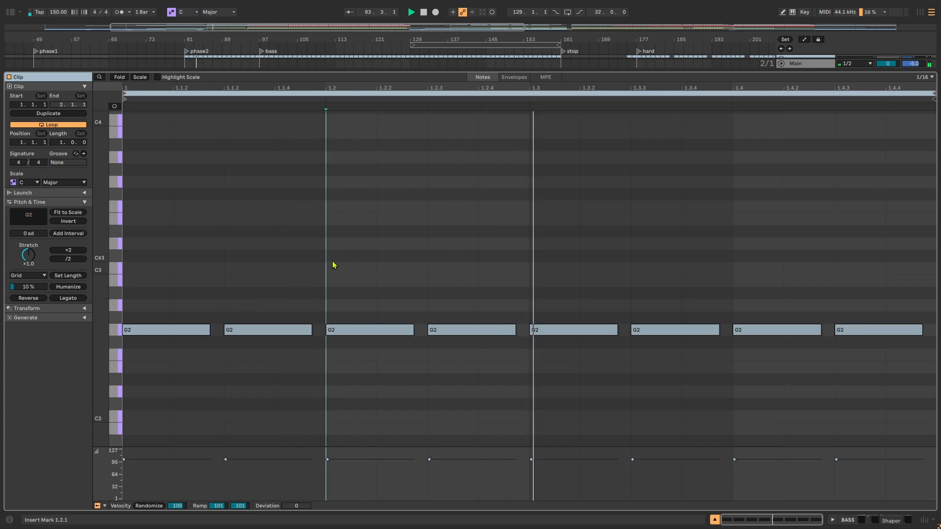
Return to the arrangement, stop playback and mark the BASS clips between bars 185 and 217
{"action": "key", "text": "shift+Tab"}
{"action": "scroll", "coordinate": [461, 99], "scroll_direction": "down", "scroll_amount": 3}
{"action": "left_click_drag", "start_coordinate": [406, 115], "coordinate": [342, 203]}
{"action": "left_click_drag", "start_coordinate": [658, 125], "coordinate": [620, 139]}
{"action": "key", "text": "space"}
{"action": "left_click_drag", "start_coordinate": [456, 135], "coordinate": [391, 138]}
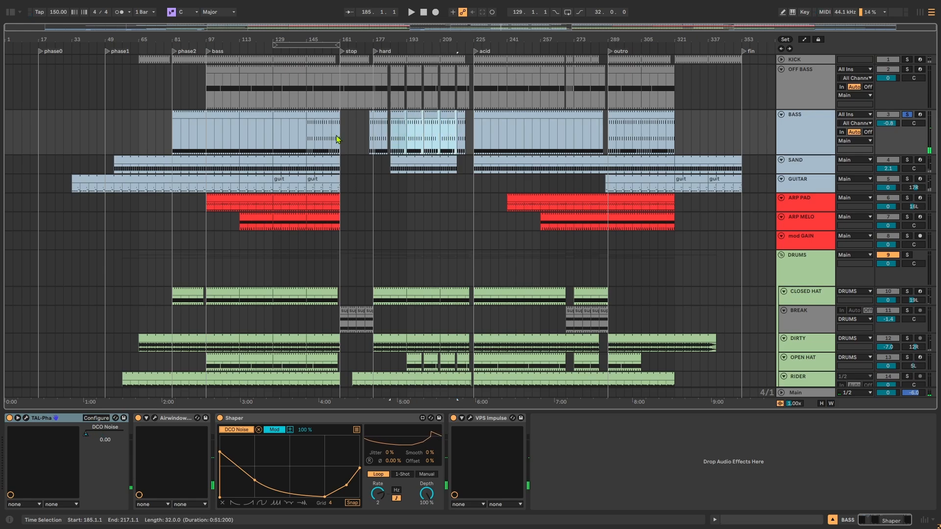
Open the BASS clip at bar 145 and play it while examining the two higher notes ending its one-bar pattern
{"action": "left_click", "coordinate": [318, 135]}
{"action": "scroll", "coordinate": [318, 134], "scroll_direction": "up", "scroll_amount": 4}
{"action": "double_click", "coordinate": [324, 117]}
{"action": "key", "text": "space"}
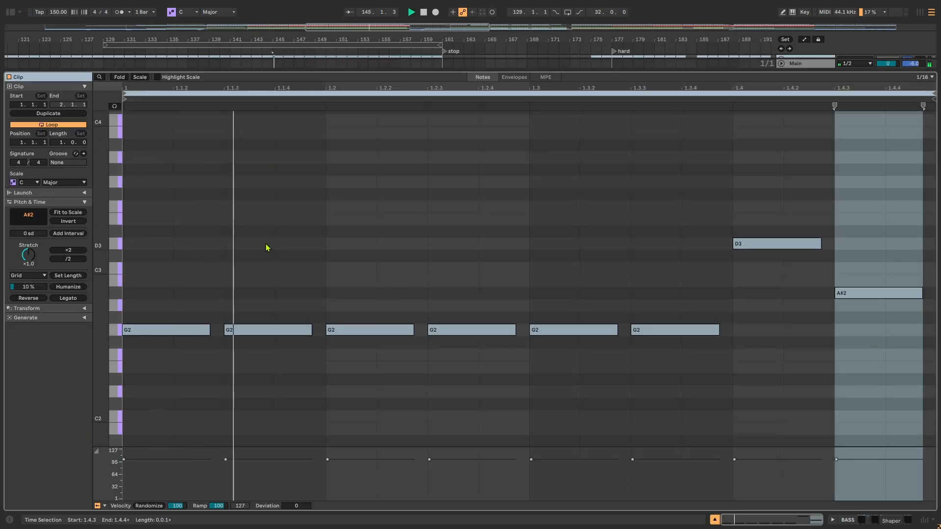
{"action": "left_click", "coordinate": [576, 243]}
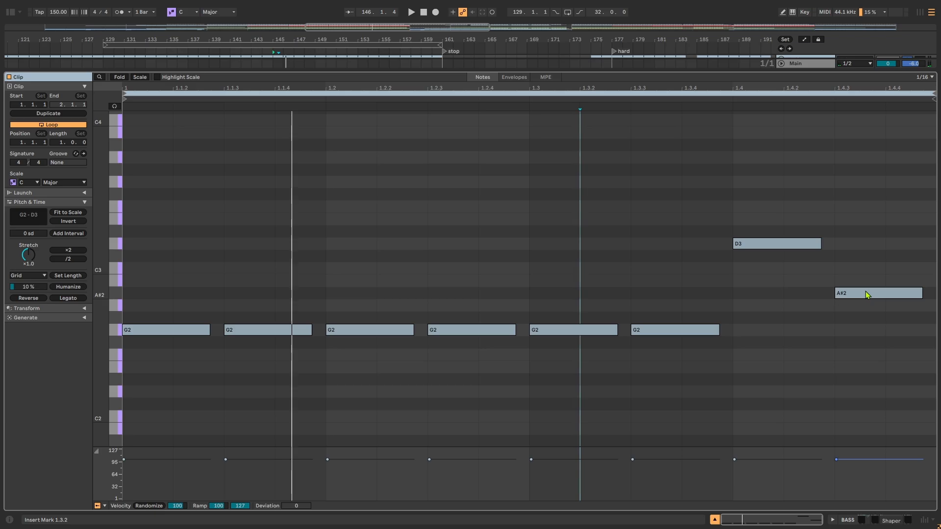
{"action": "left_click", "coordinate": [665, 330]}
{"action": "left_click", "coordinate": [735, 273]}
{"action": "key", "text": "space"}
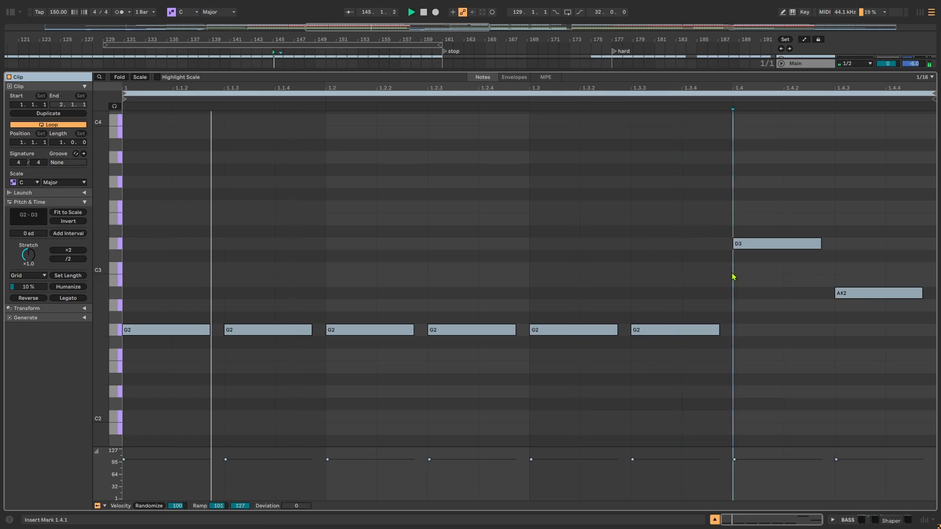
{"action": "left_click", "coordinate": [531, 254]}
Return to the arrangement and play BASS from bar 145 while examining the Shaper curve that modulates DCO Noise
{"action": "key", "text": "shift+Tab"}
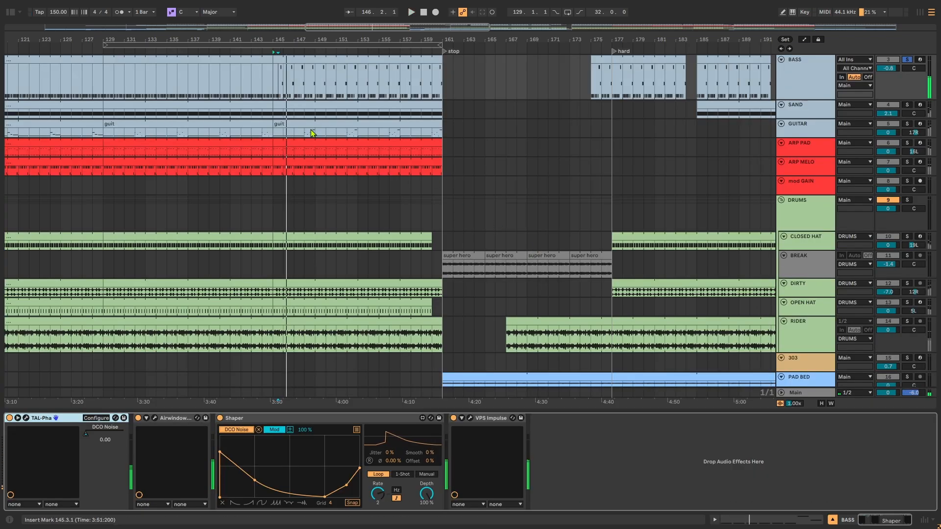
{"action": "left_click", "coordinate": [254, 421]}
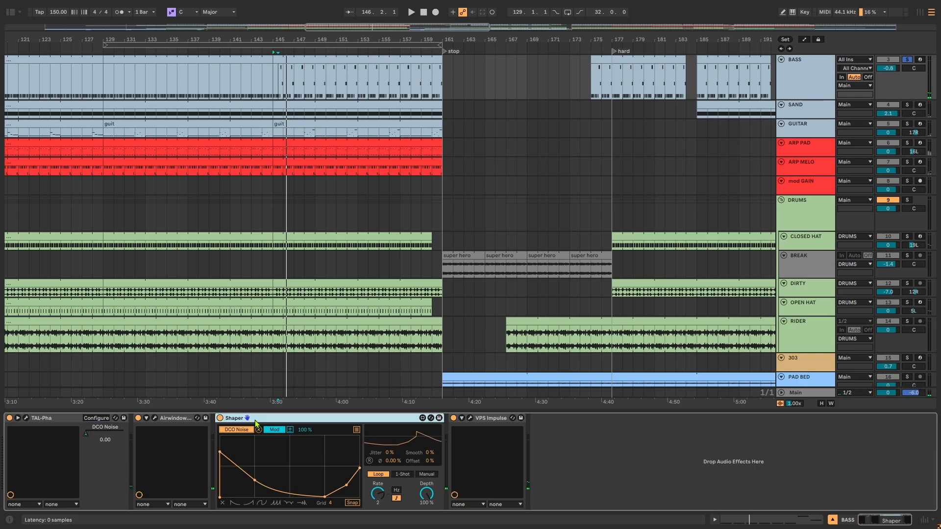
{"action": "left_click", "coordinate": [274, 88]}
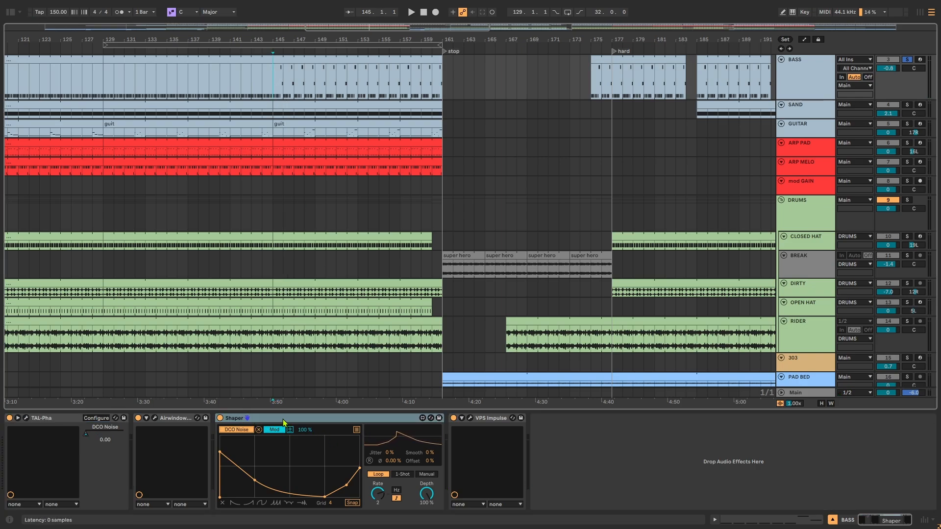
{"action": "left_click", "coordinate": [284, 420]}
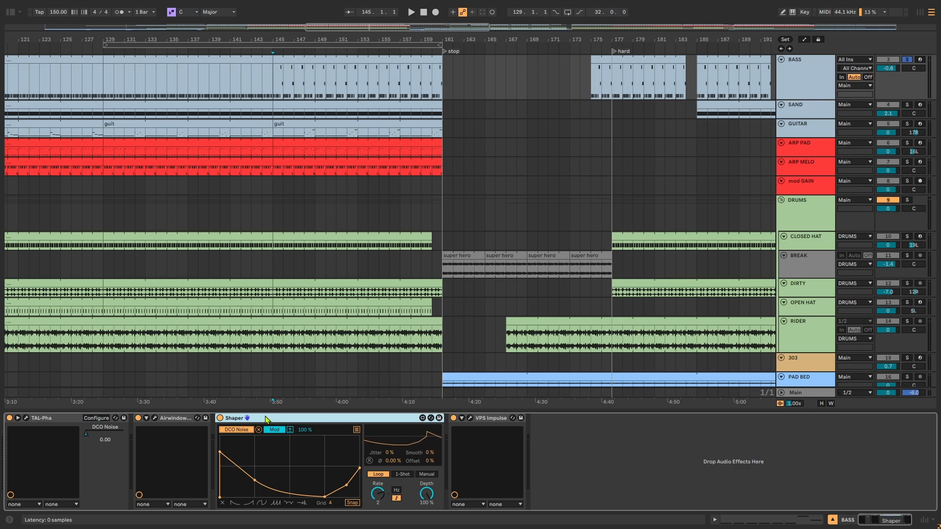
{"action": "key", "text": "space"}
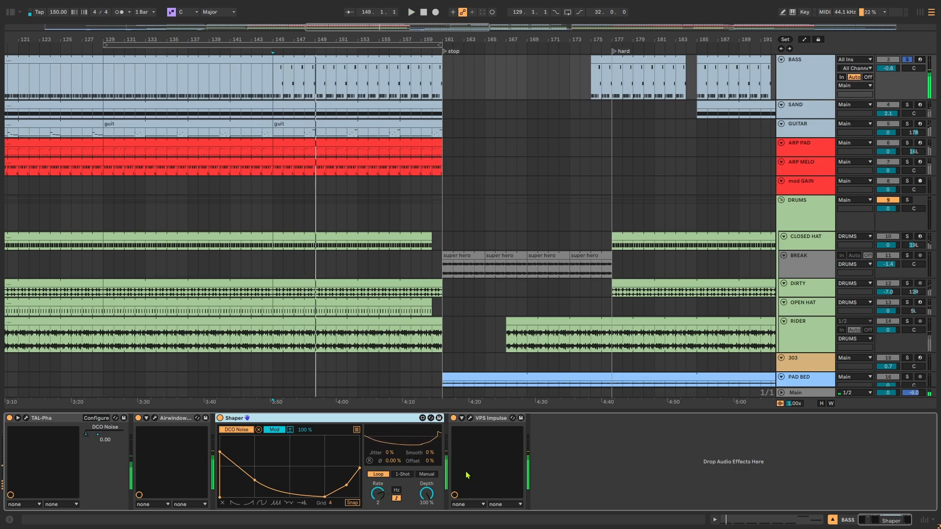
Examine the VPS Impulse reverb on BASS, close its window and play from bar 145 with the device on and off
{"action": "left_click", "coordinate": [470, 419]}
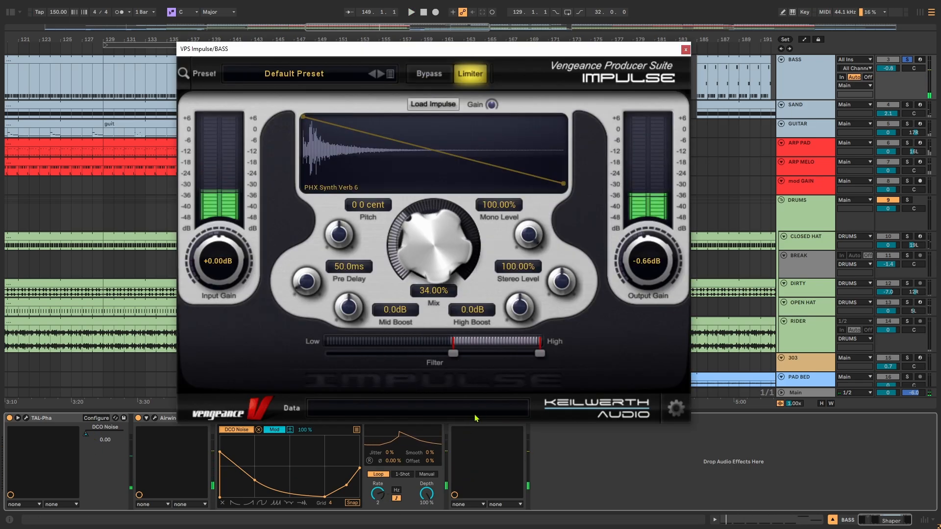
{"action": "left_click", "coordinate": [687, 50]}
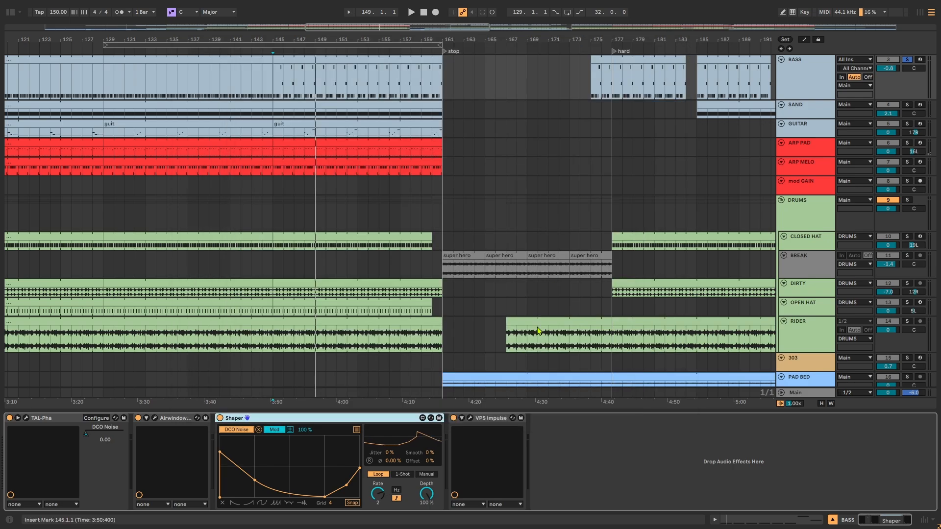
{"action": "key", "text": "space"}
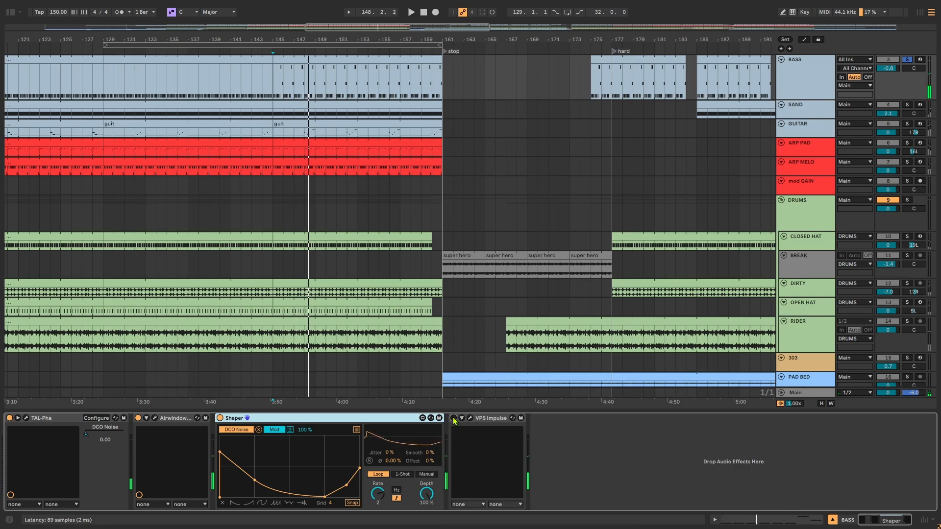
{"action": "key", "text": "space"}
{"action": "left_click", "coordinate": [453, 418]}
{"action": "left_click", "coordinate": [453, 419]}
{"action": "key", "text": "space"}
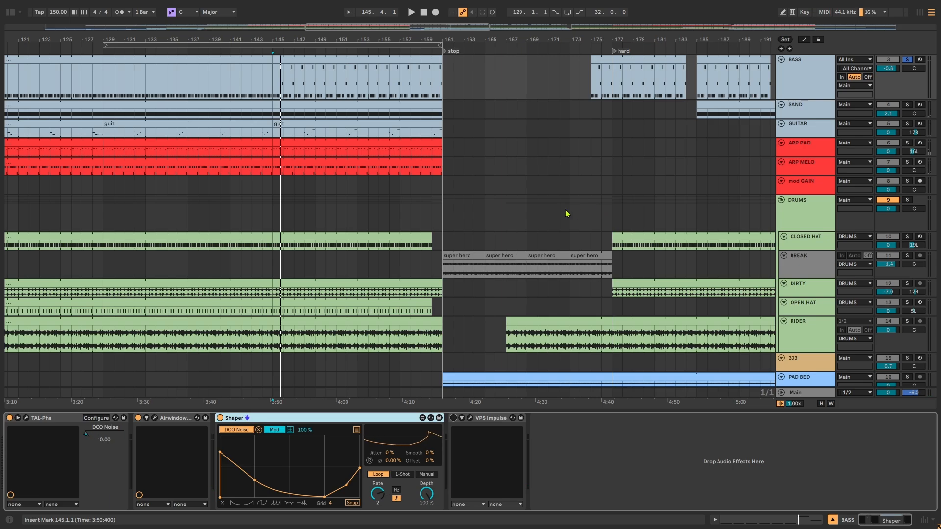
Look over the track list and the Main track's device chain, and return to the BASS devices at bar 145
{"action": "scroll", "coordinate": [811, 239], "scroll_direction": "down", "scroll_amount": 3}
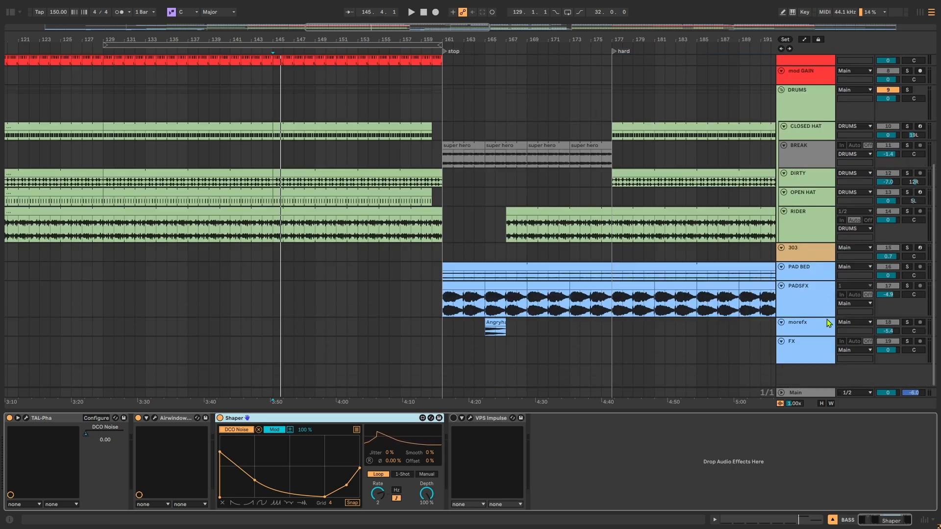
{"action": "scroll", "coordinate": [826, 314], "scroll_direction": "up", "scroll_amount": 5}
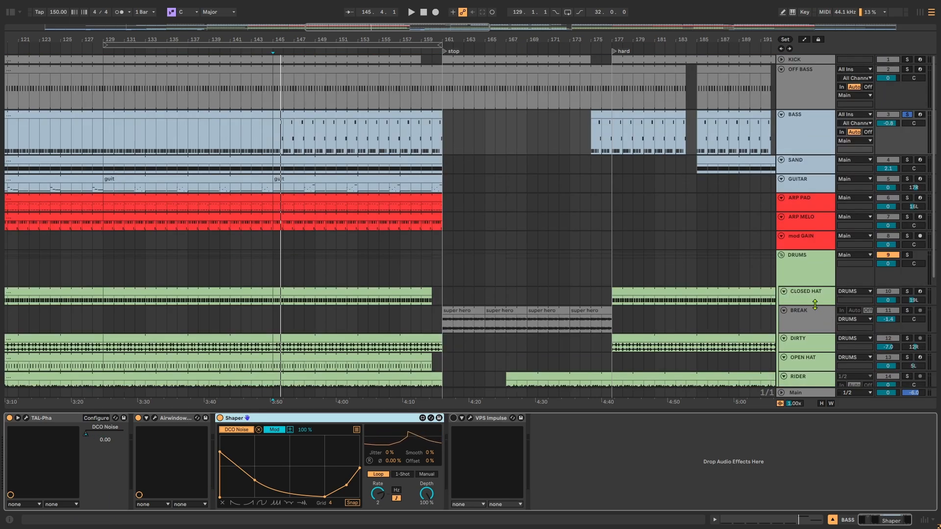
{"action": "scroll", "coordinate": [816, 304], "scroll_direction": "down", "scroll_amount": 4}
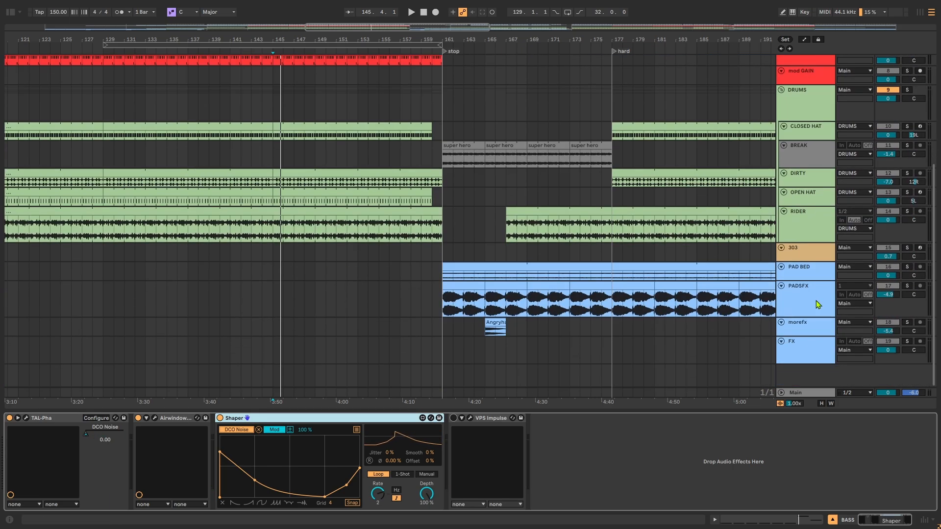
{"action": "left_click", "coordinate": [803, 392]}
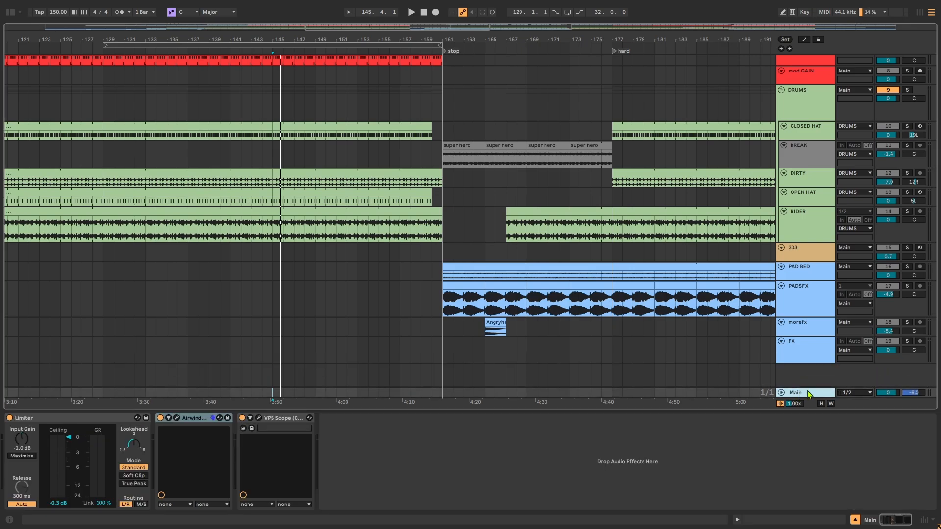
{"action": "scroll", "coordinate": [490, 186], "scroll_direction": "up", "scroll_amount": 5}
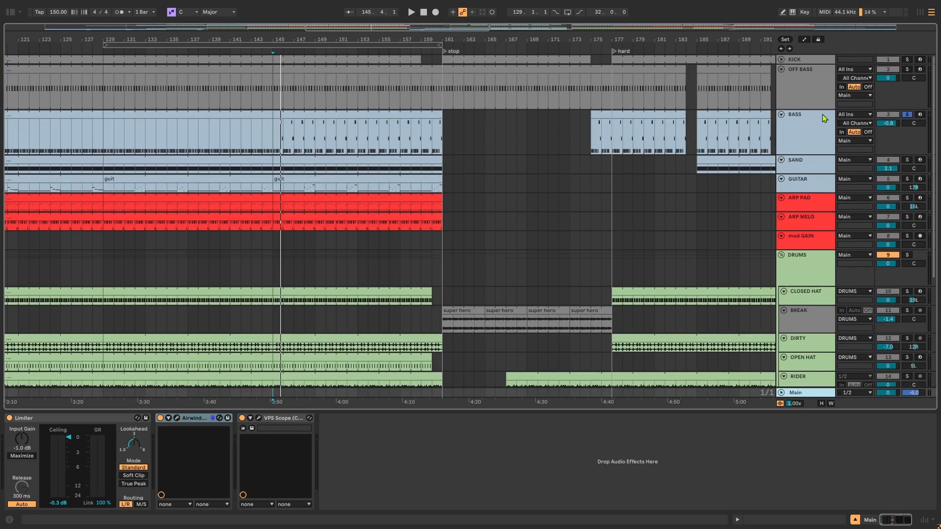
{"action": "left_click", "coordinate": [811, 182]}
{"action": "left_click", "coordinate": [273, 135]}
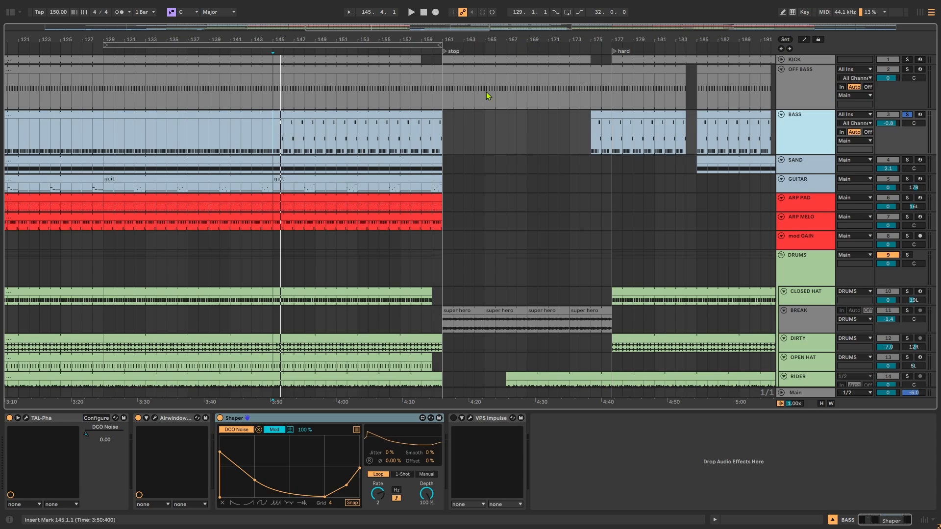
Toggle KICK's solo on and off and switch the VPS Impulse on BASS back on
{"action": "scroll", "coordinate": [439, 130], "scroll_direction": "down", "scroll_amount": 3}
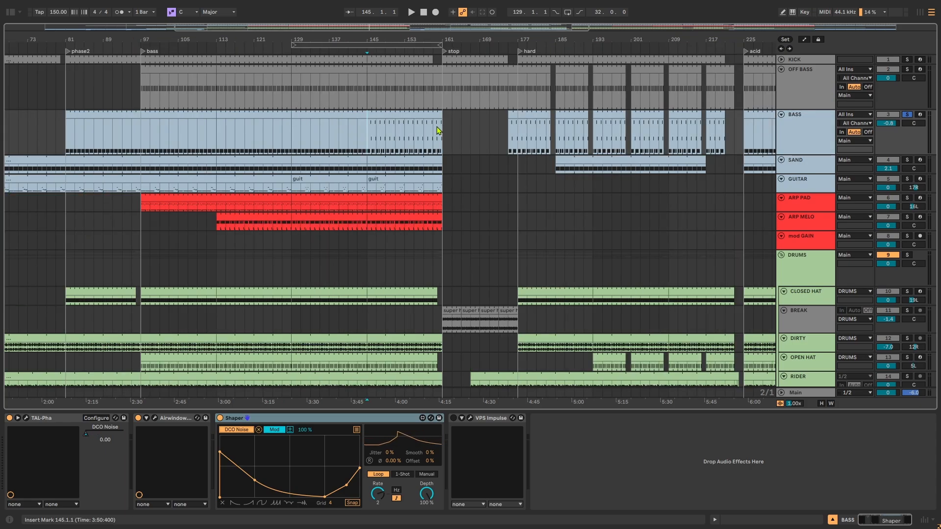
{"action": "left_click", "coordinate": [907, 59]}
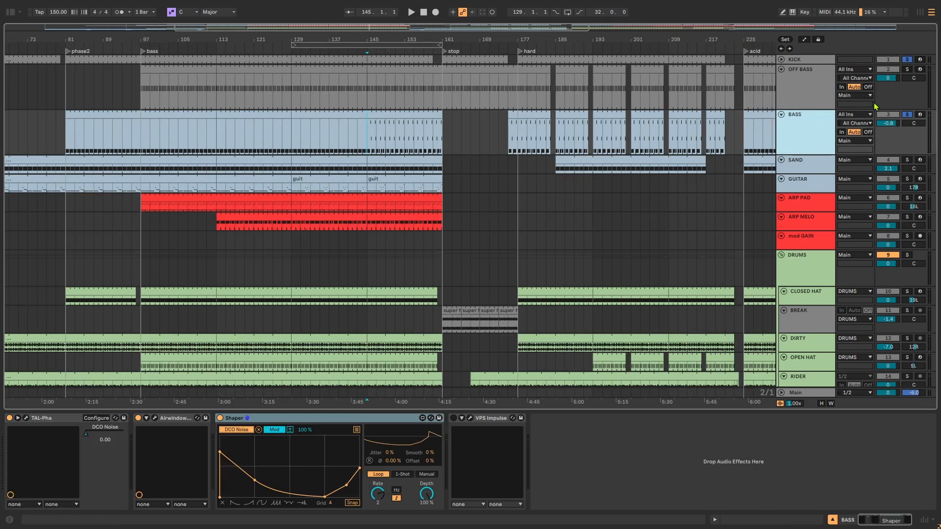
{"action": "left_click", "coordinate": [907, 60]}
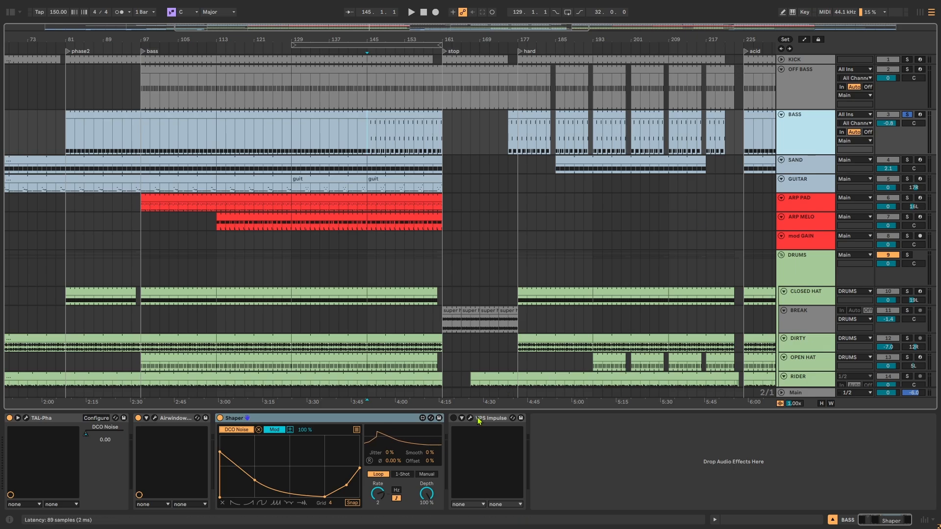
{"action": "left_click", "coordinate": [453, 419]}
Play the soloed BASS from bar 113 and examine its spectrum in VPS Scope on the Main track
{"action": "left_click", "coordinate": [799, 394]}
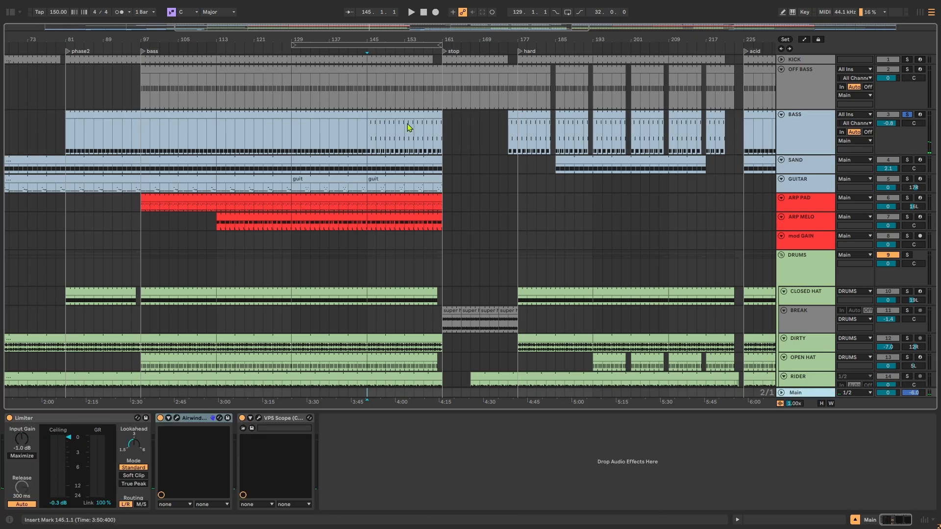
{"action": "left_click", "coordinate": [222, 138]}
{"action": "key", "text": "space"}
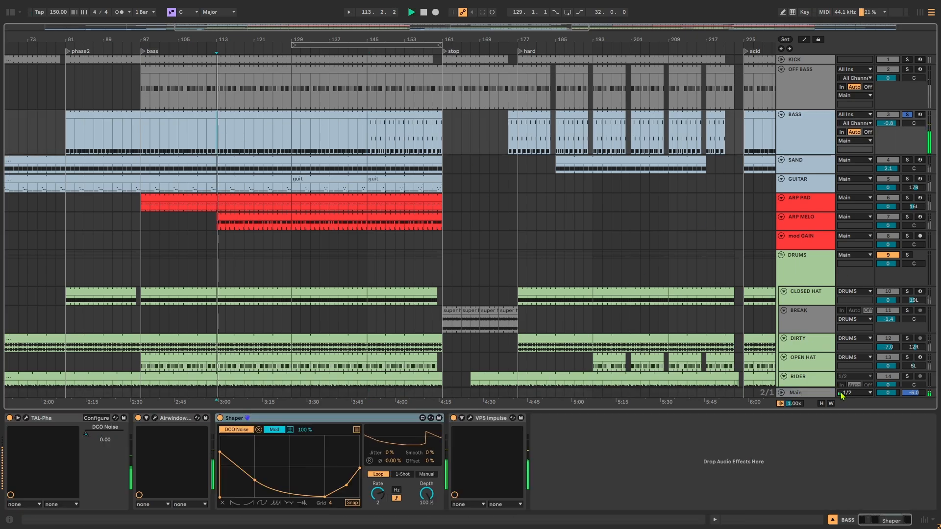
{"action": "left_click", "coordinate": [815, 395]}
{"action": "left_click", "coordinate": [259, 418]}
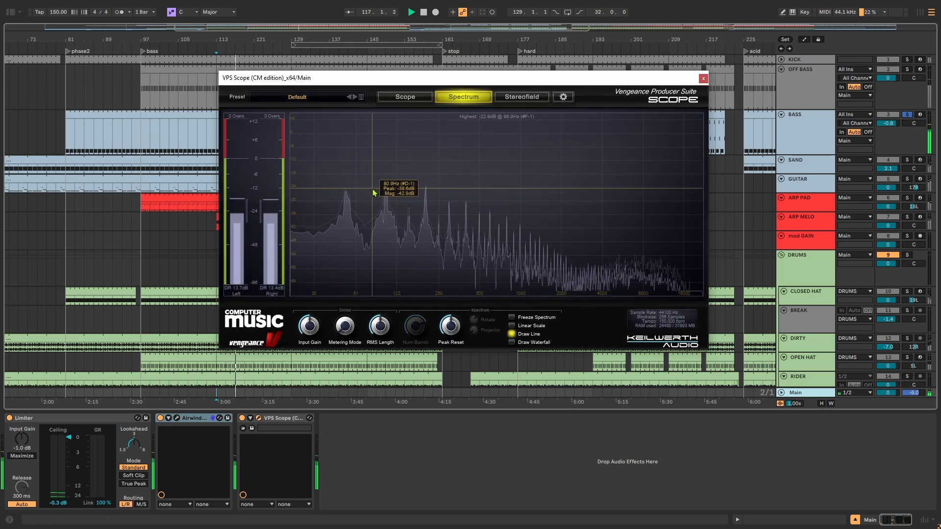
{"action": "key", "text": "space"}
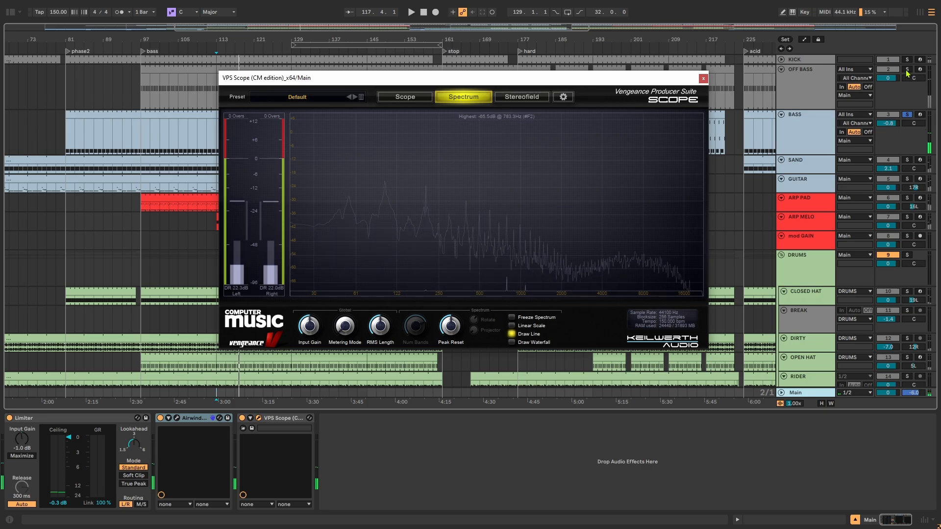
Solo OFF BASS, unsolo BASS during playback from bar 113 to compare their spectra, and close VPS Scope
{"action": "left_click", "coordinate": [908, 71]}
{"action": "key", "text": "space"}
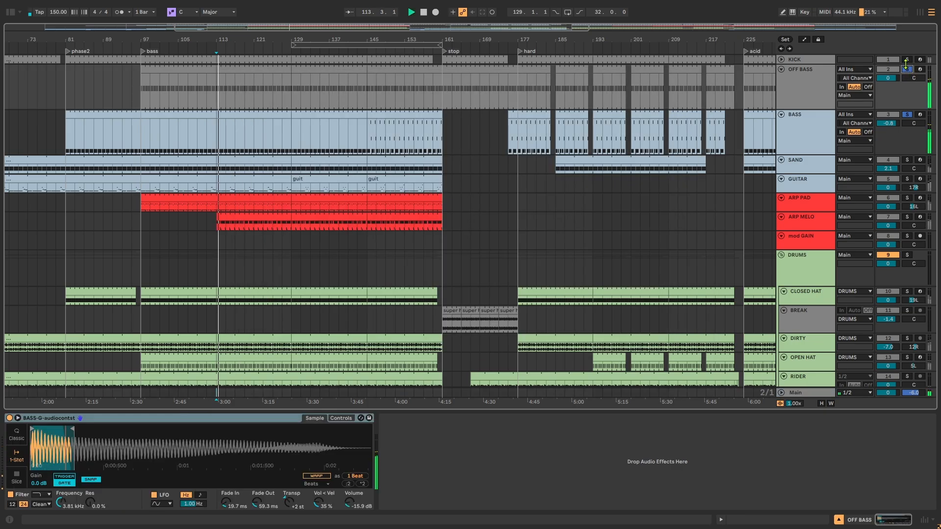
{"action": "left_click", "coordinate": [795, 392]}
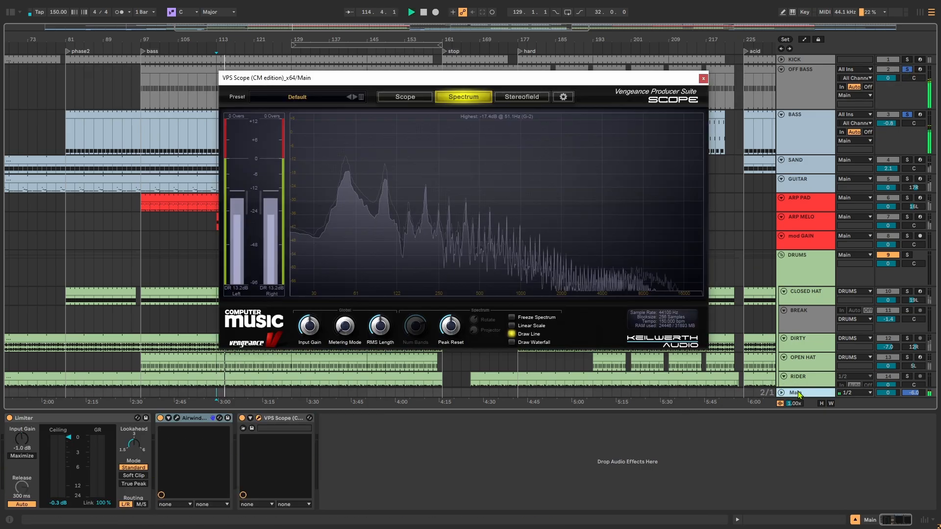
{"action": "left_click", "coordinate": [907, 115]}
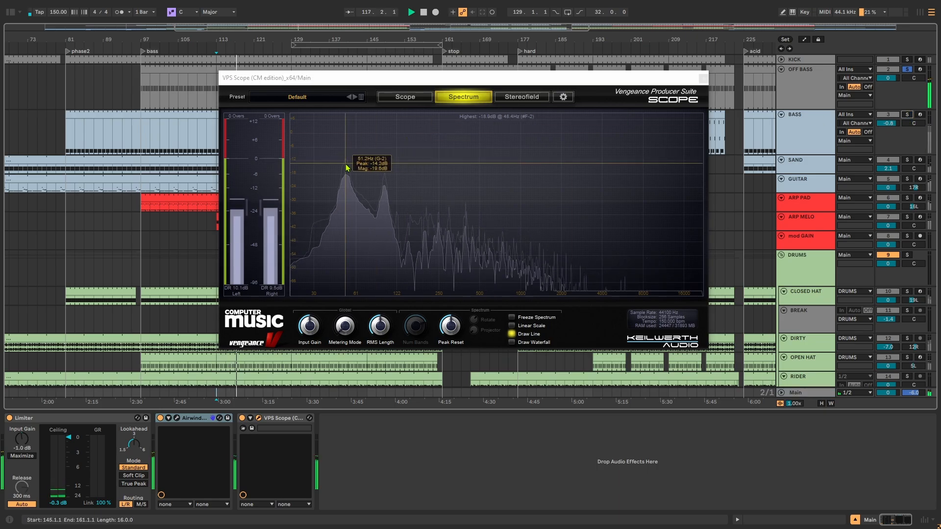
{"action": "left_click", "coordinate": [704, 79]}
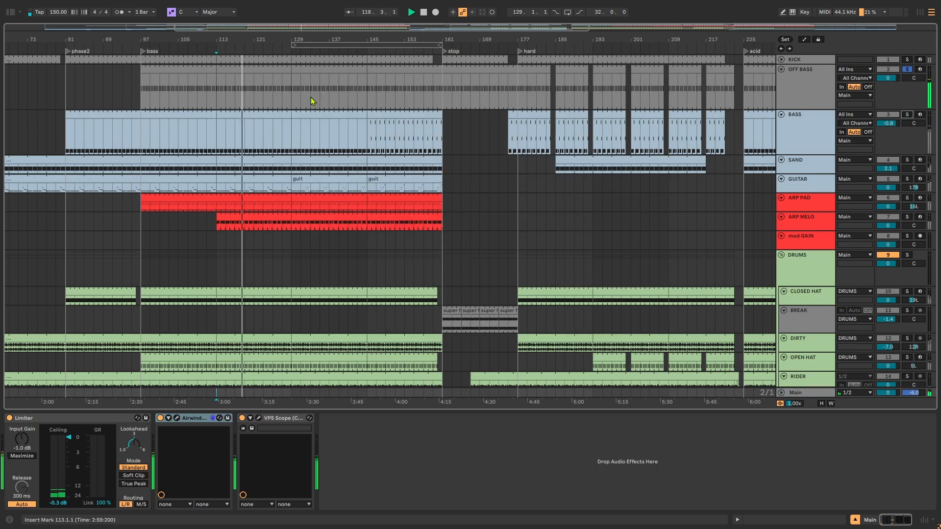
Examine the OFF BASS clips throughout the arrangement up to the outro, and its offbeat notes around bar 123
{"action": "left_click_drag", "start_coordinate": [630, 89], "coordinate": [190, 126]}
{"action": "left_click_drag", "start_coordinate": [580, 126], "coordinate": [380, 128]}
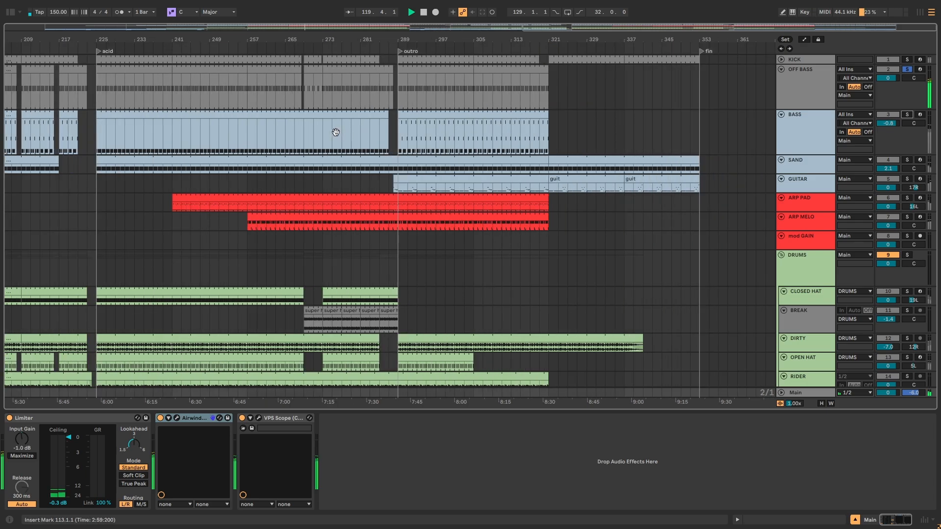
{"action": "scroll", "coordinate": [302, 113], "scroll_direction": "up", "scroll_amount": 3}
{"action": "scroll", "coordinate": [302, 114], "scroll_direction": "down", "scroll_amount": 3}
{"action": "left_click_drag", "start_coordinate": [309, 115], "coordinate": [678, 130]}
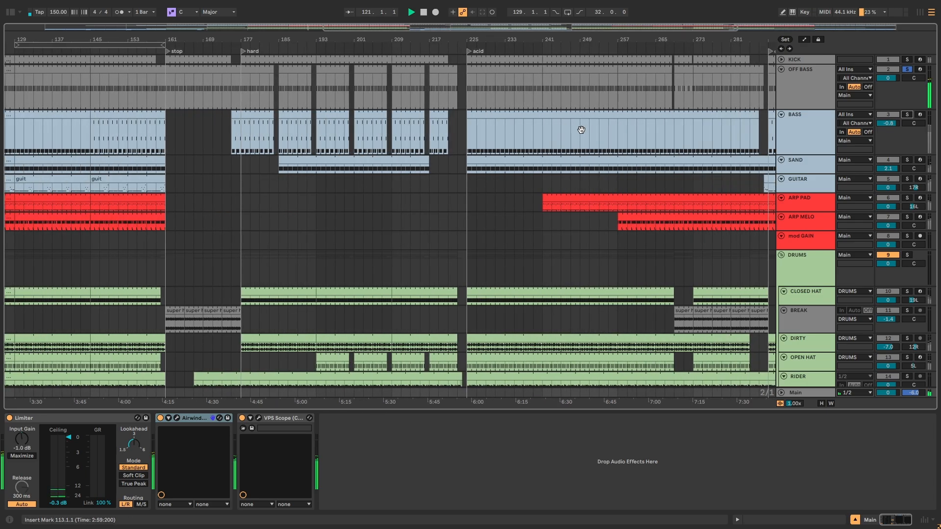
{"action": "left_click_drag", "start_coordinate": [193, 128], "coordinate": [490, 141]}
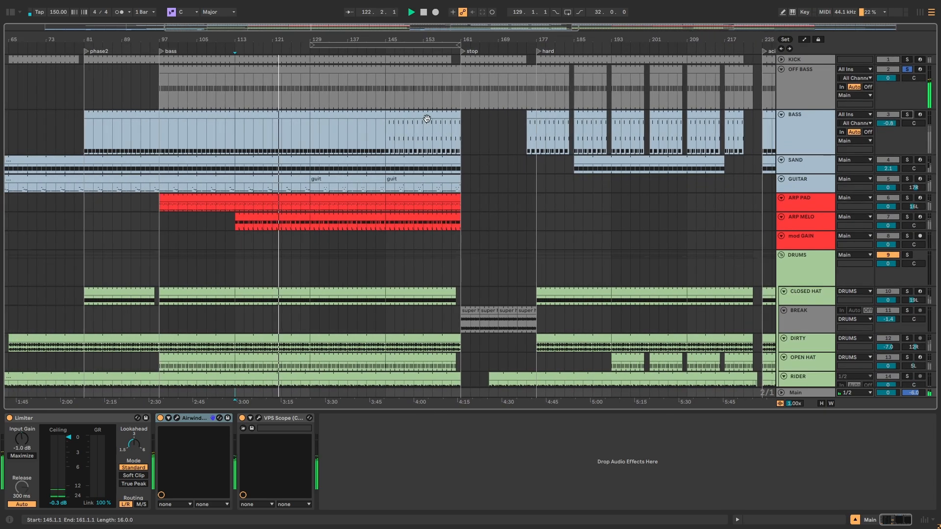
{"action": "scroll", "coordinate": [284, 88], "scroll_direction": "up", "scroll_amount": 10}
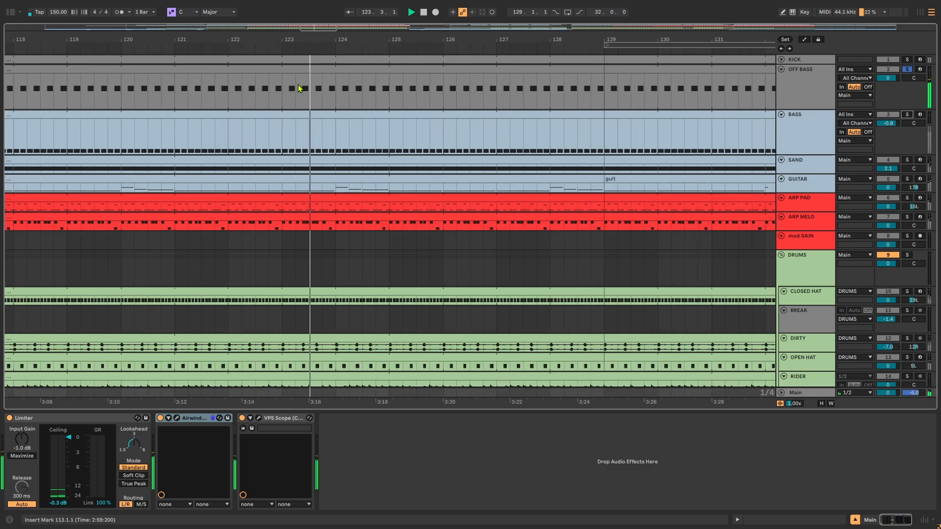
{"action": "scroll", "coordinate": [299, 81], "scroll_direction": "down", "scroll_amount": 3}
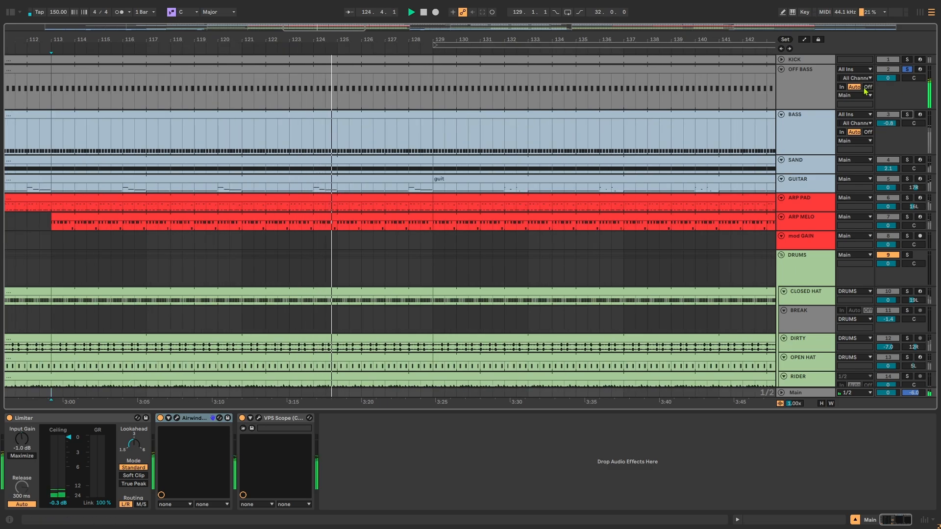
Show the OFF BASS devices and examine its BASS-G-audiocontst sampler
{"action": "left_click", "coordinate": [813, 84]}
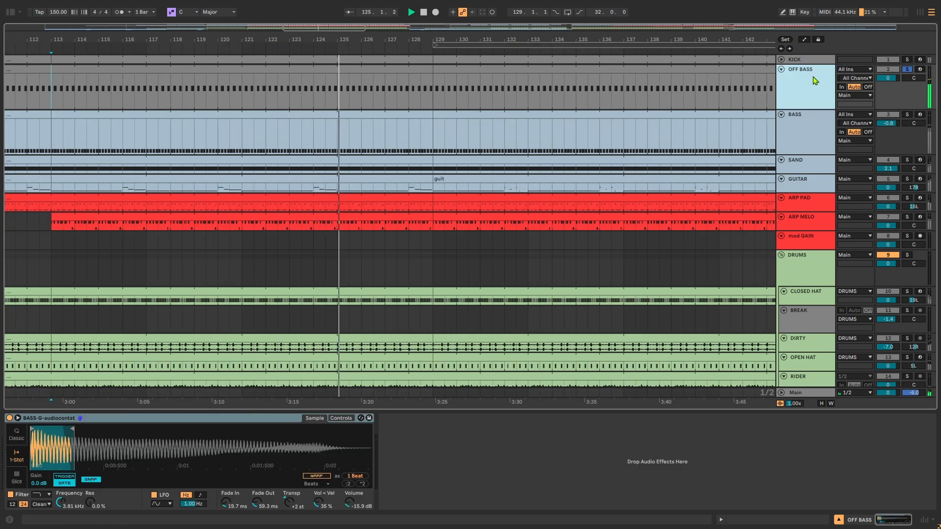
{"action": "left_click", "coordinate": [98, 420]}
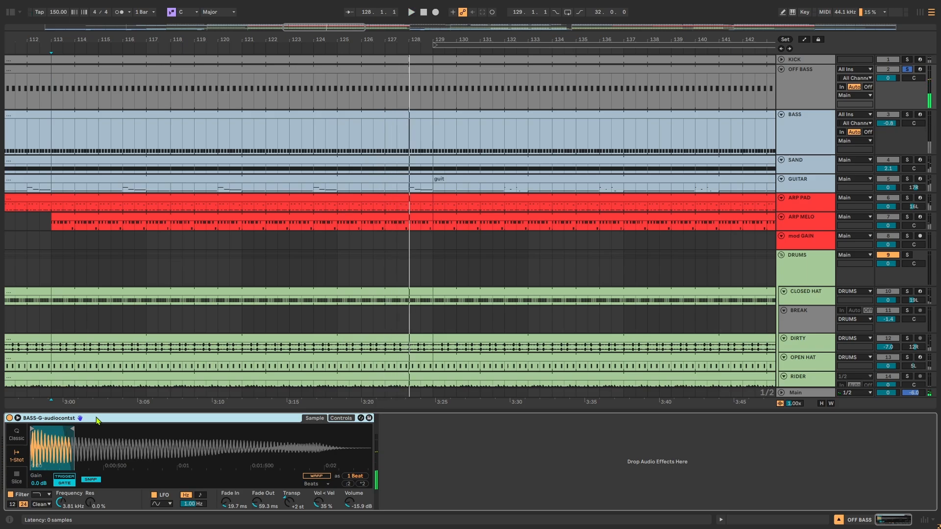
{"action": "scroll", "coordinate": [261, 264], "scroll_direction": "down", "scroll_amount": 3}
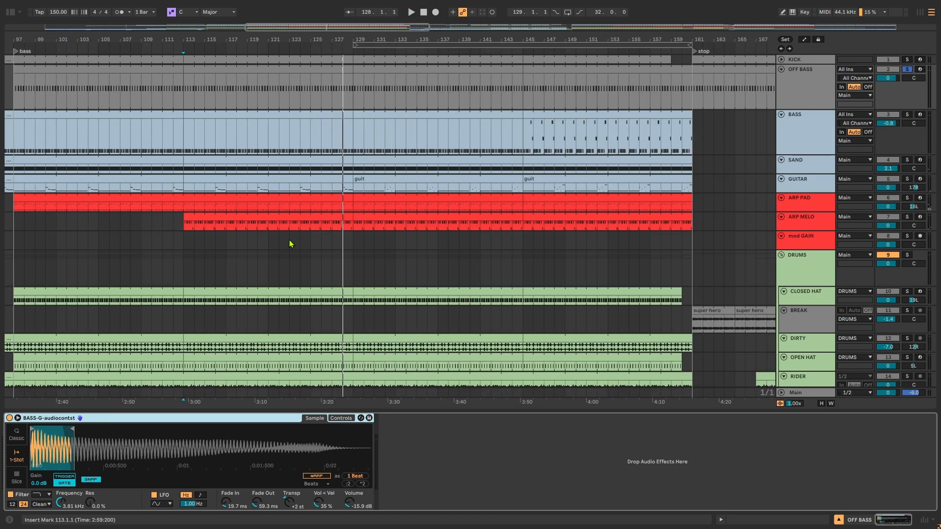
Play from bar 113 and solo KICK and BASS together with OFF BASS
{"action": "key", "text": "space"}
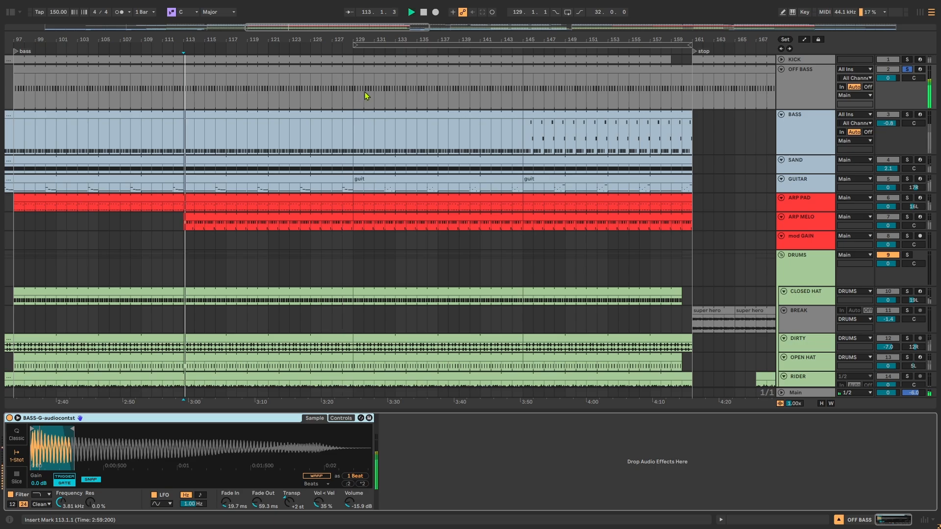
{"action": "left_click", "coordinate": [907, 59]}
{"action": "left_click", "coordinate": [908, 115]}
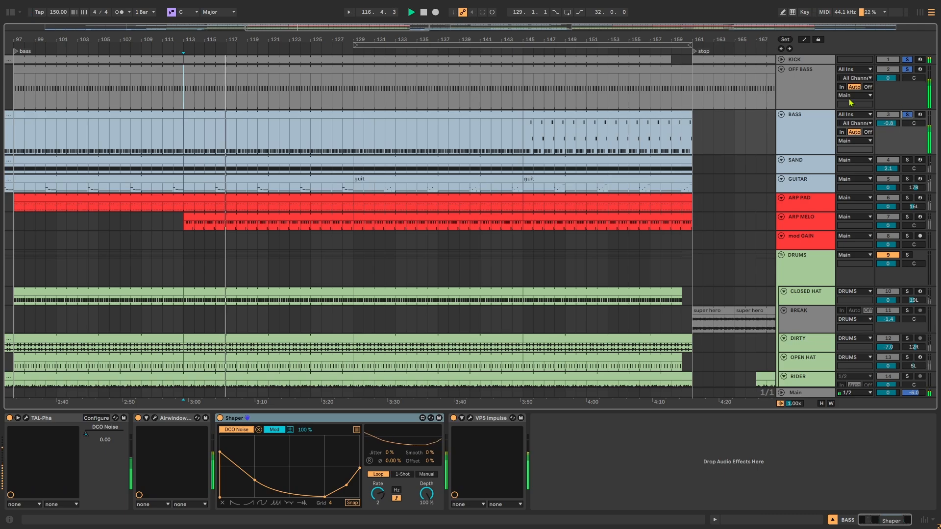
{"action": "scroll", "coordinate": [685, 125], "scroll_direction": "down", "scroll_amount": 3}
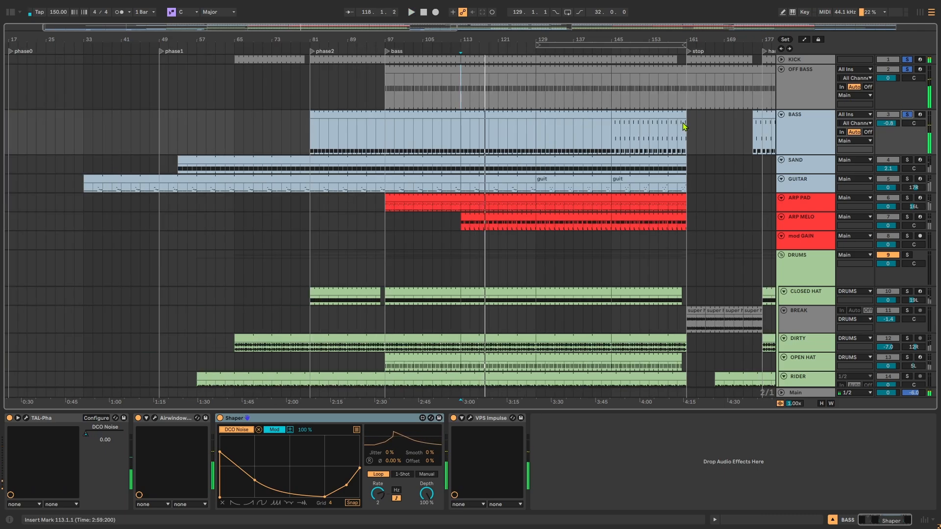
Examine the Limiter on the Main track and open its Airwindows device to view the Mackity distortion settings
{"action": "left_click", "coordinate": [815, 395]}
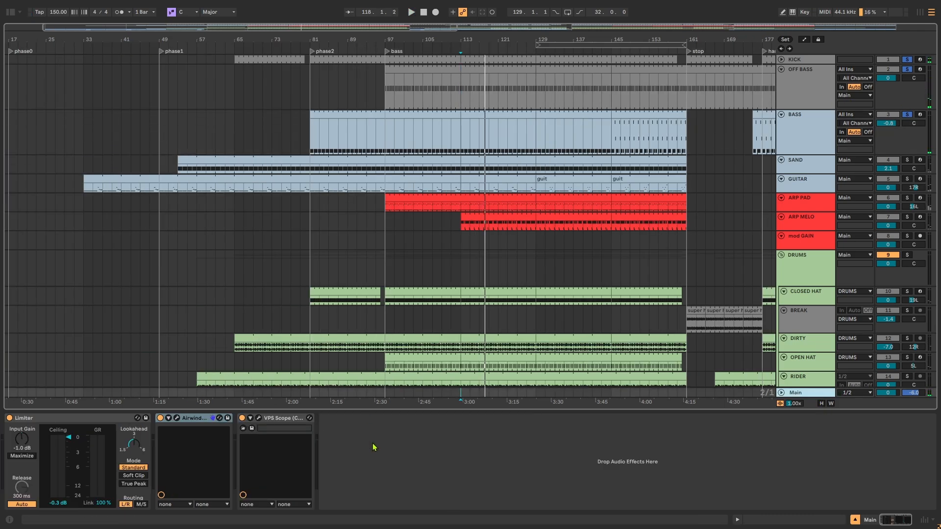
{"action": "left_click", "coordinate": [77, 420]}
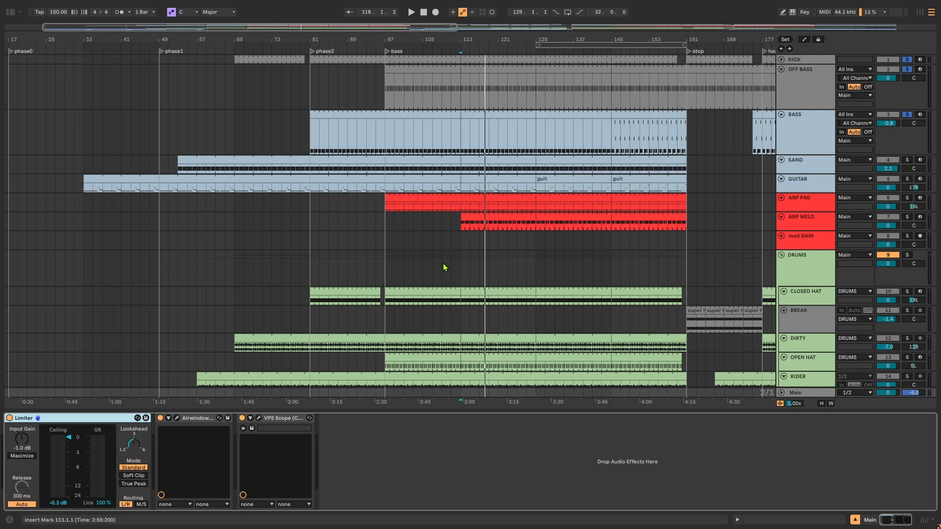
{"action": "left_click", "coordinate": [195, 421]}
{"action": "left_click", "coordinate": [178, 419]}
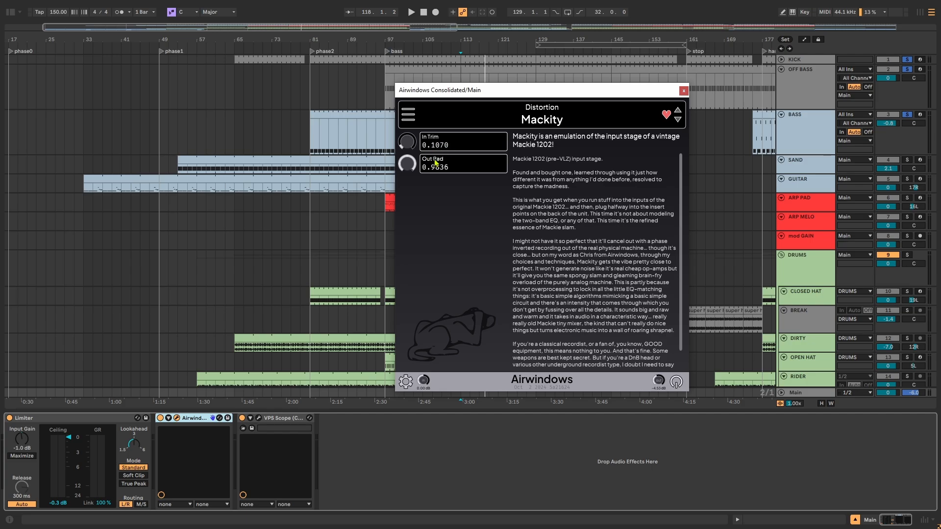
Close the Mackity settings and open the VPS Scope on the Main track in its Spectrum view
{"action": "left_click", "coordinate": [684, 91]}
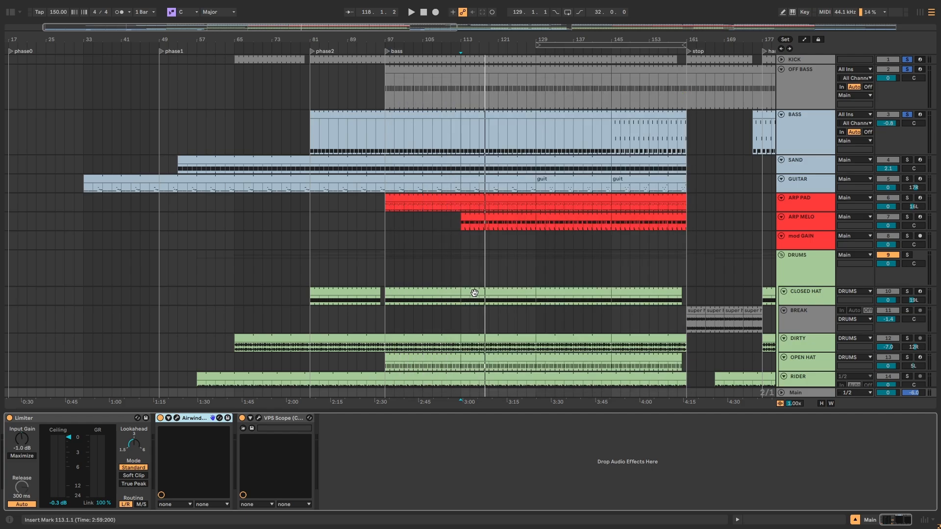
{"action": "left_click", "coordinate": [277, 418]}
{"action": "left_click", "coordinate": [259, 418]}
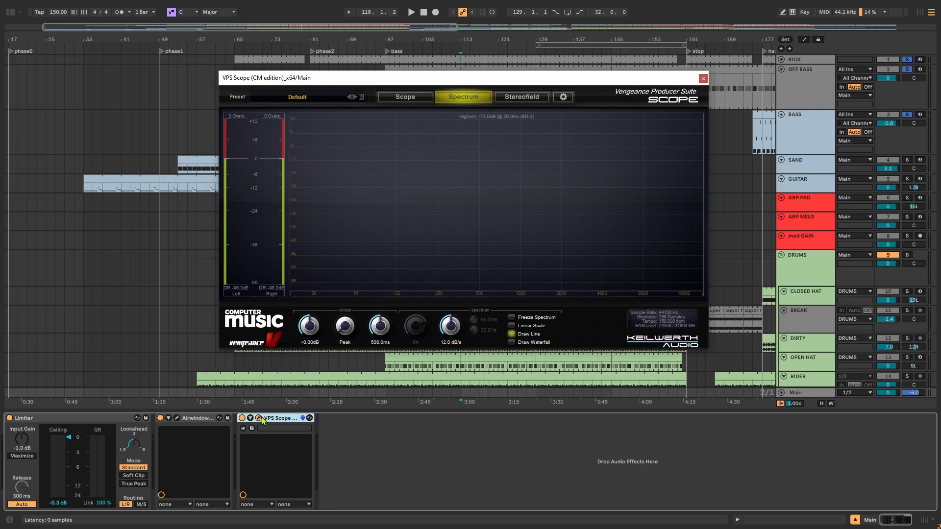
{"action": "left_click", "coordinate": [427, 100]}
{"action": "left_click", "coordinate": [474, 96]}
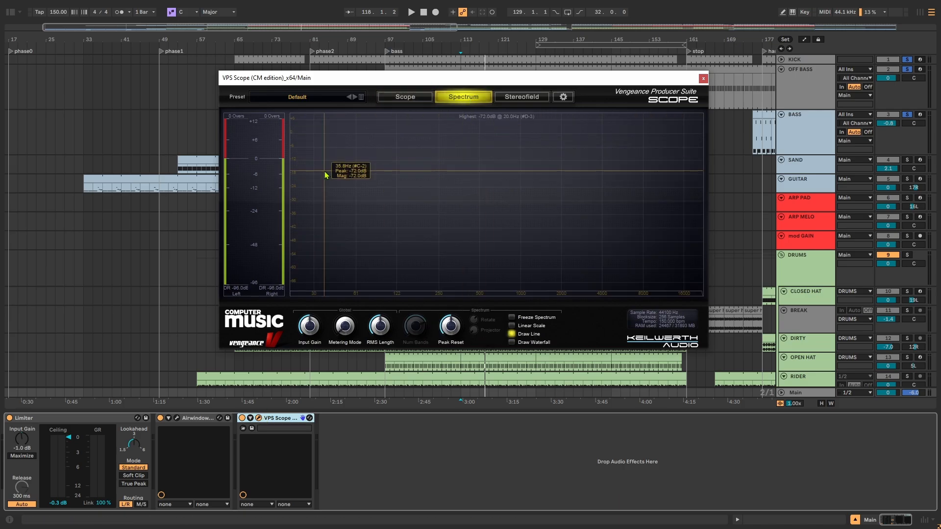
Play the soloed tracks while comparing the VPS Scope's waveform and spectrum views, and close the analyzer
{"action": "key", "text": "space"}
{"action": "left_click", "coordinate": [421, 100]}
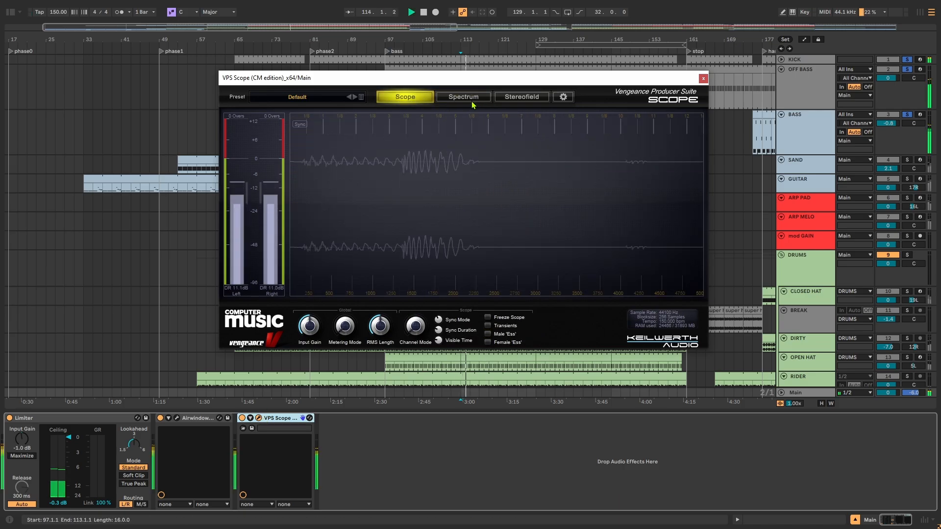
{"action": "left_click", "coordinate": [463, 97]}
{"action": "mouse_move", "coordinate": [324, 79]}
{"action": "left_mouse_down"}
{"action": "mouse_move", "coordinate": [378, 128]}
{"action": "mouse_move", "coordinate": [326, 79]}
{"action": "left_mouse_up"}
{"action": "left_click", "coordinate": [406, 95]}
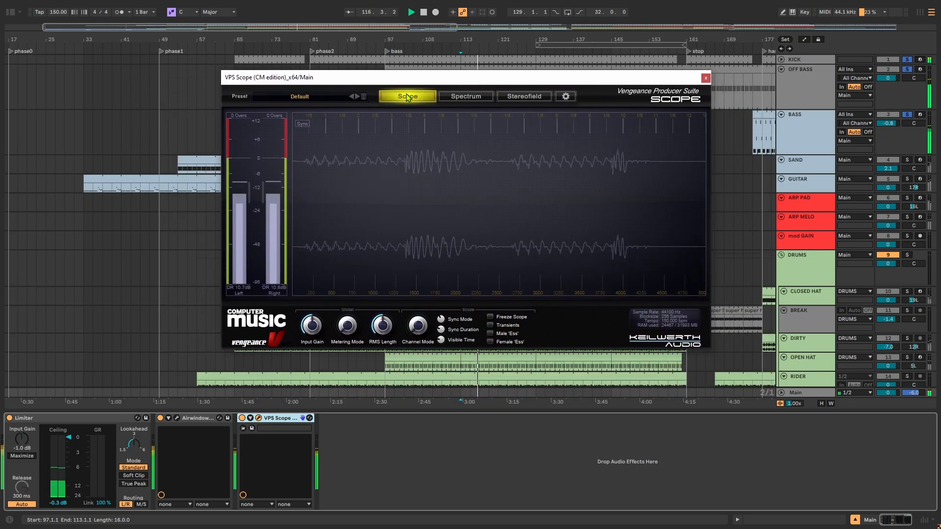
{"action": "left_click", "coordinate": [704, 79]}
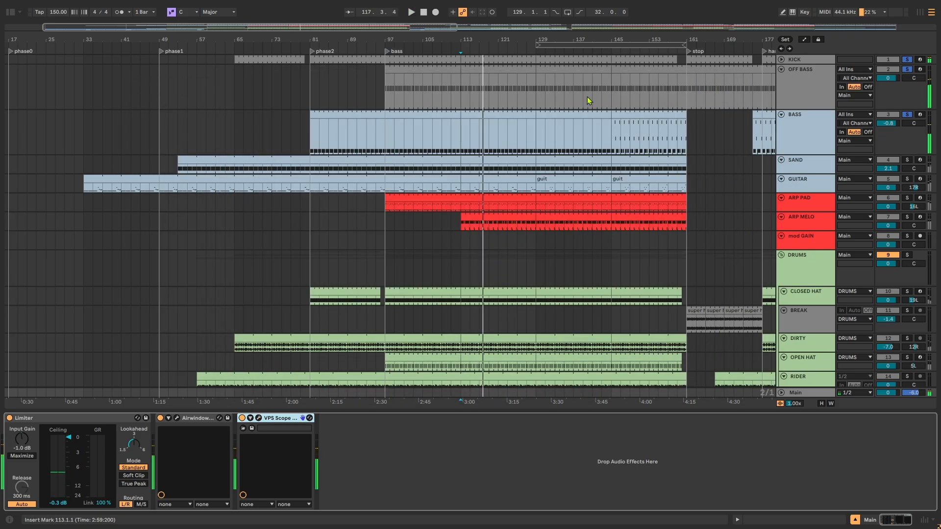
Clear the solos on all tracks and look over the whole arrangement from phase0 to fin, including the OFF BASS track
{"action": "left_click_drag", "start_coordinate": [716, 107], "coordinate": [600, 114]}
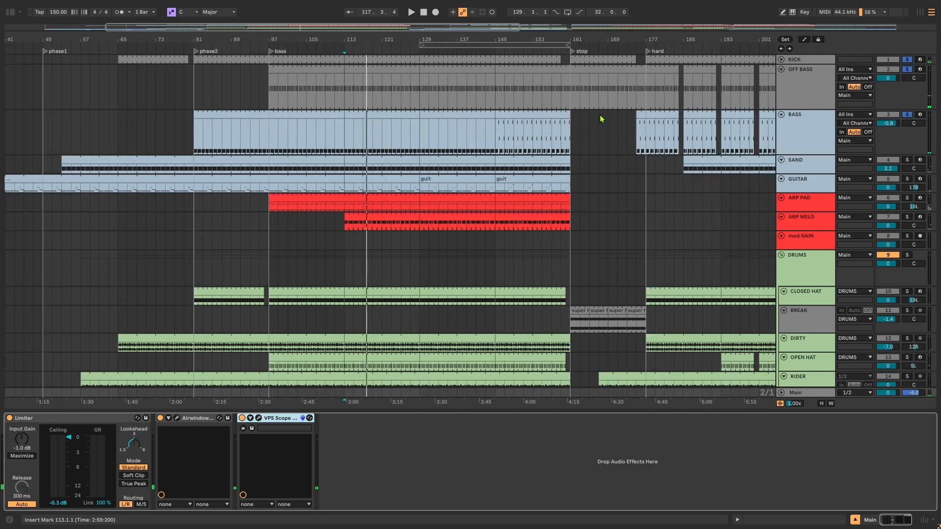
{"action": "left_click", "coordinate": [910, 115]}
{"action": "key", "text": "w"}
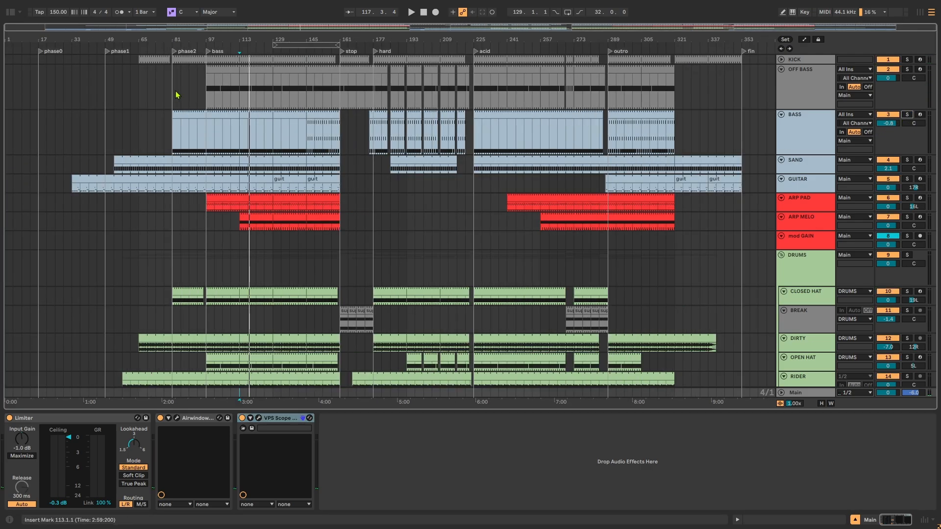
{"action": "scroll", "coordinate": [47, 90], "scroll_direction": "down", "scroll_amount": 8}
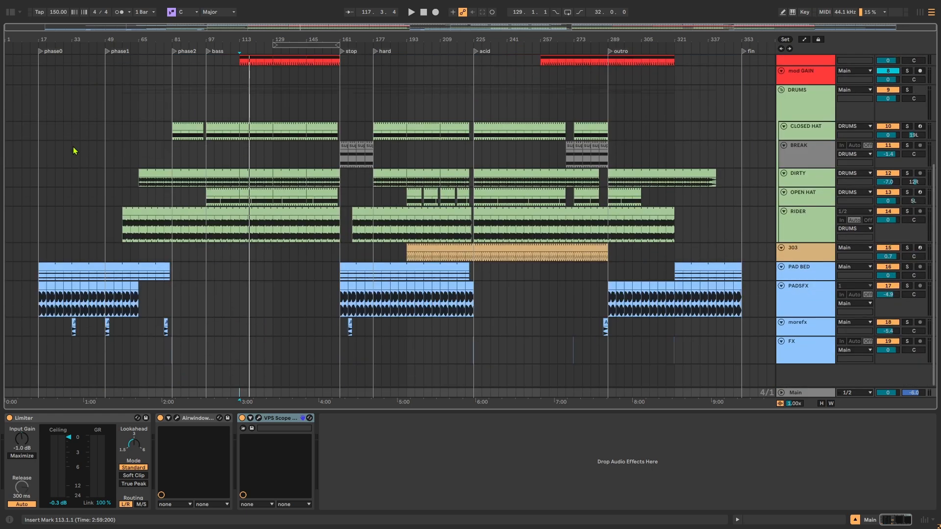
{"action": "scroll", "coordinate": [74, 147], "scroll_direction": "up", "scroll_amount": 8}
{"action": "left_click_drag", "start_coordinate": [40, 93], "coordinate": [742, 83]}
{"action": "left_click", "coordinate": [389, 91]}
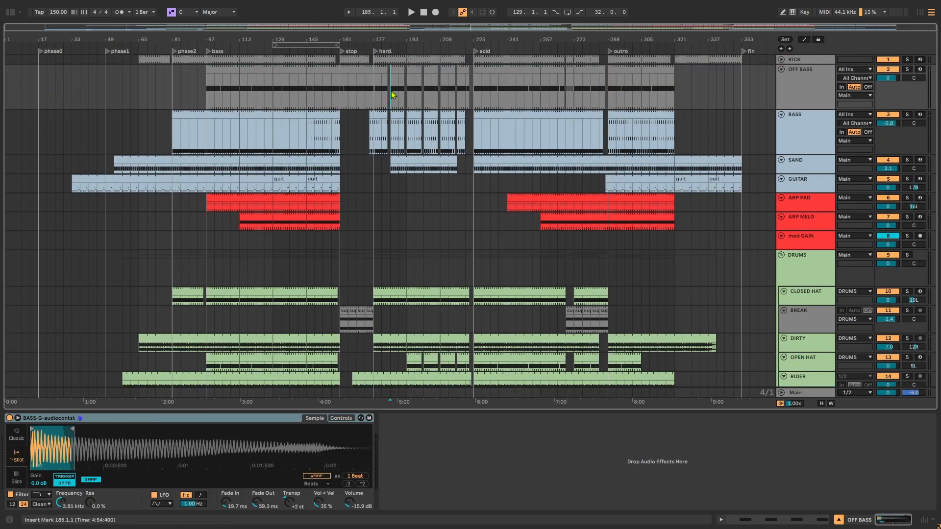
Place the insert mark at bar 113 on BASS and reduce the heights of the BASS and OFF BASS tracks
{"action": "scroll", "coordinate": [256, 109], "scroll_direction": "up", "scroll_amount": 3}
{"action": "left_click_drag", "start_coordinate": [282, 102], "coordinate": [430, 113]}
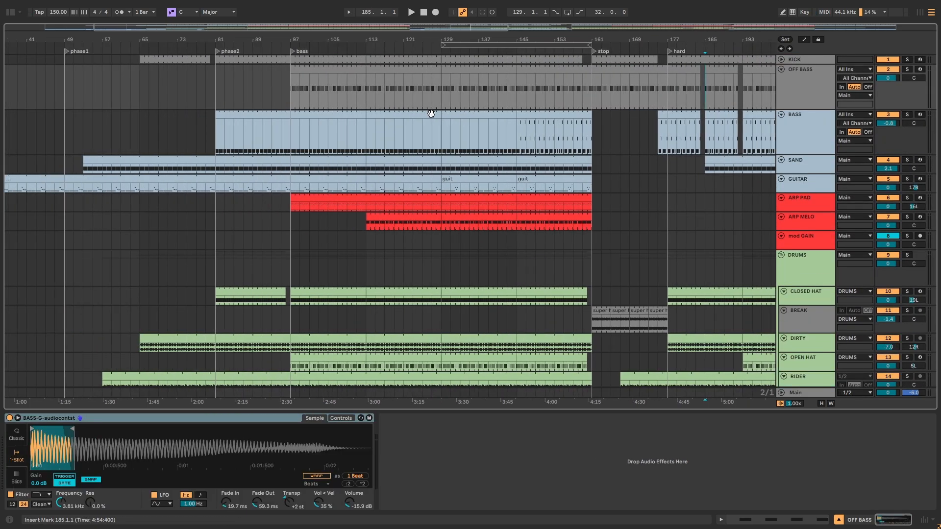
{"action": "left_click", "coordinate": [368, 132]}
{"action": "left_click", "coordinate": [800, 127]}
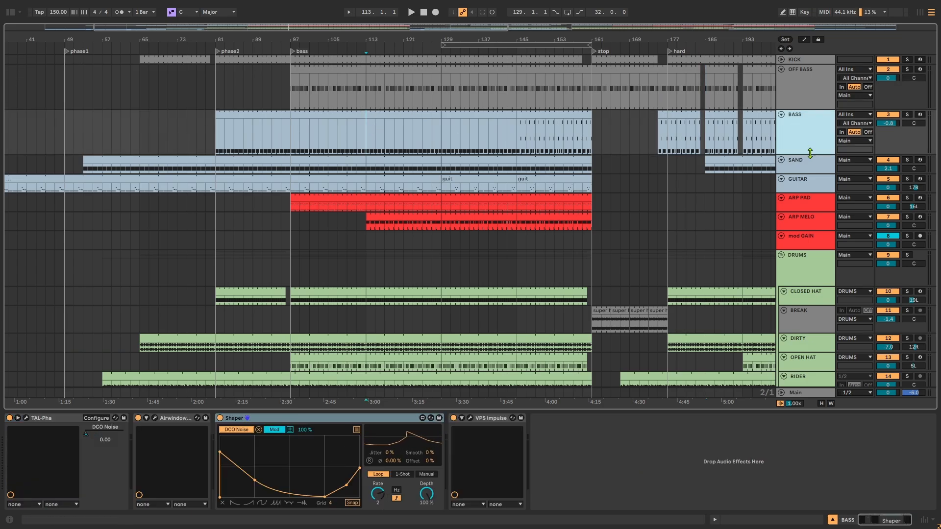
{"action": "left_click_drag", "start_coordinate": [811, 153], "coordinate": [814, 84]}
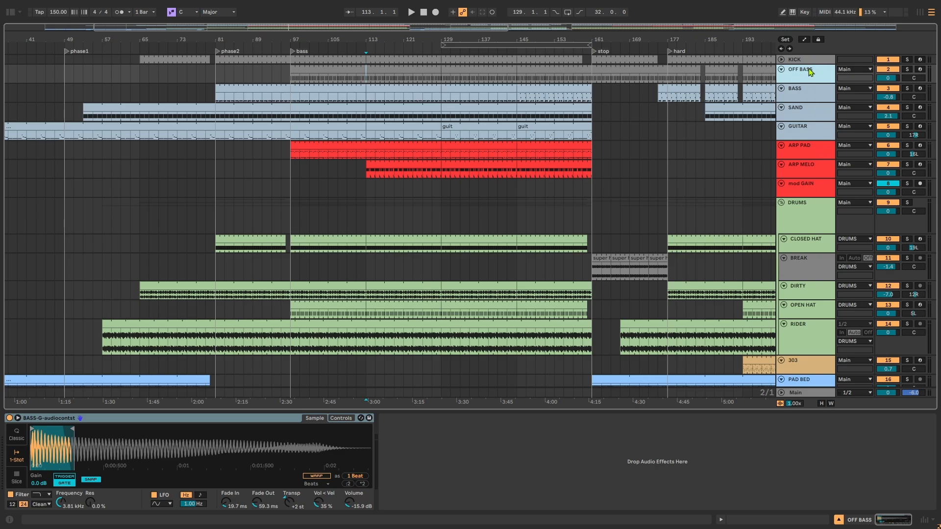
Compare the BASS and OFF BASS device chains and place the insert mark at bar 97 on BASS
{"action": "left_click", "coordinate": [815, 99]}
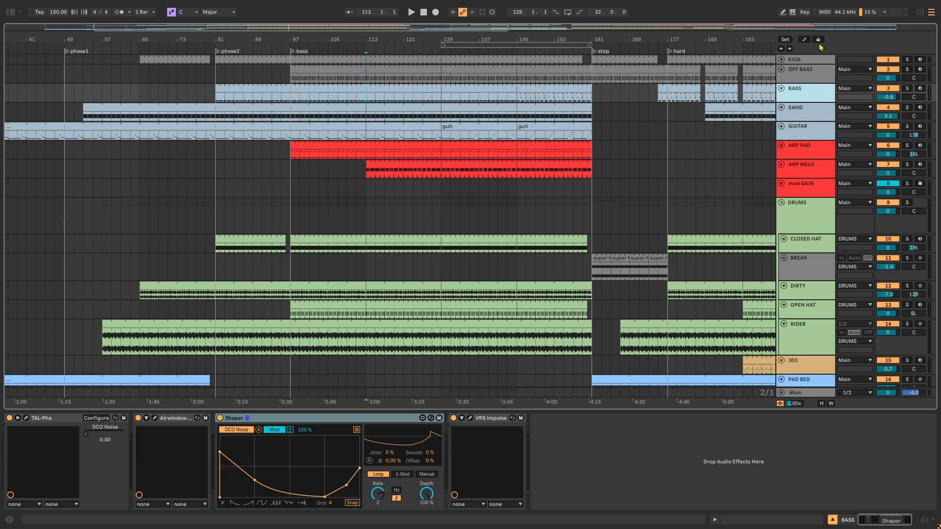
{"action": "left_click", "coordinate": [813, 73]}
{"action": "left_click", "coordinate": [806, 95]}
{"action": "left_click", "coordinate": [292, 96]}
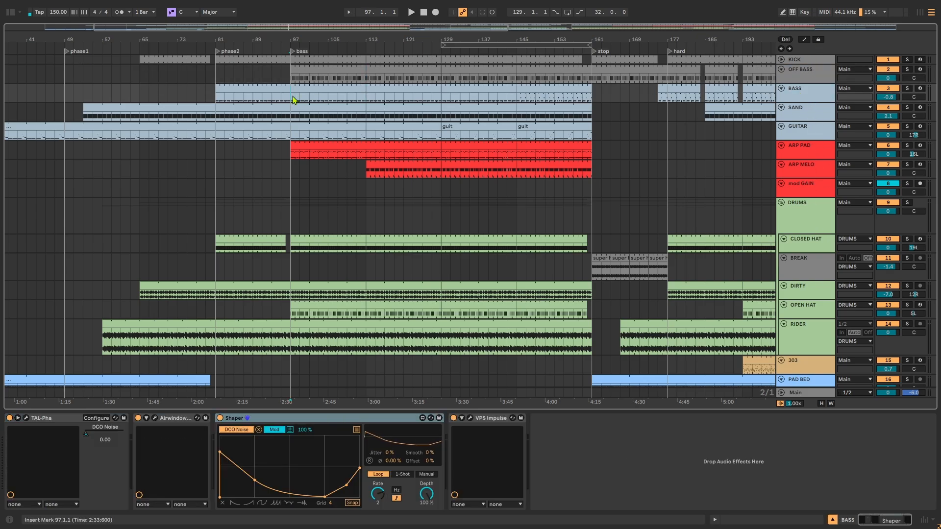
Solo the SAND track and play it from bar 81 with VPS Delay and the last ShaperBox 3 bypassed
{"action": "left_click", "coordinate": [823, 120]}
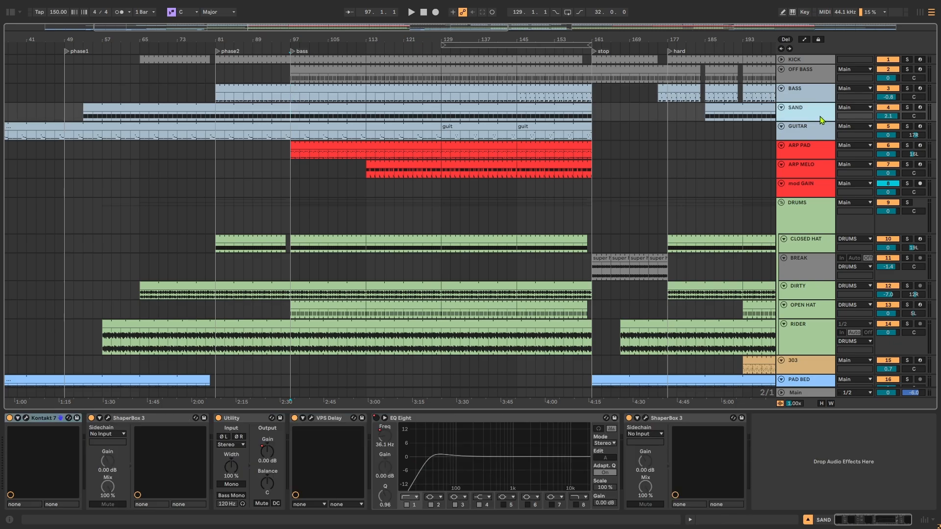
{"action": "left_click", "coordinate": [907, 107]}
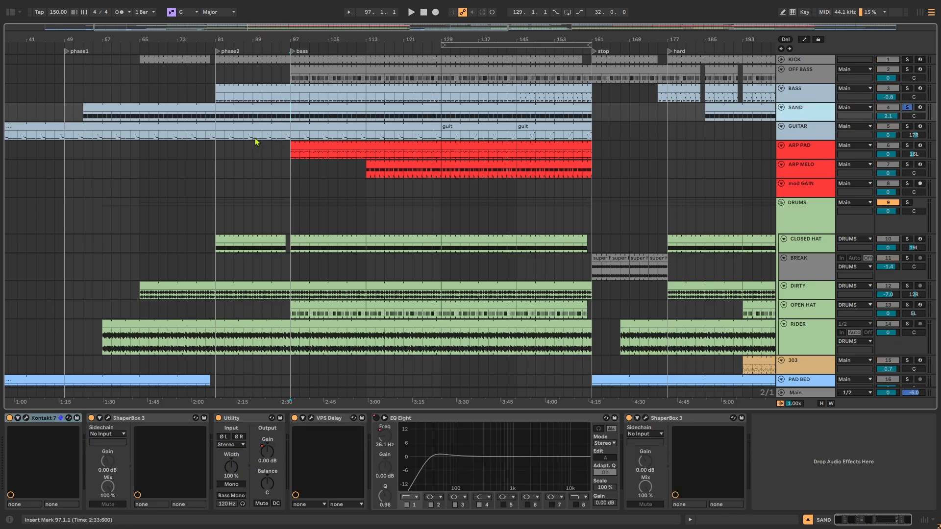
{"action": "left_click", "coordinate": [216, 121]}
{"action": "key", "text": "space"}
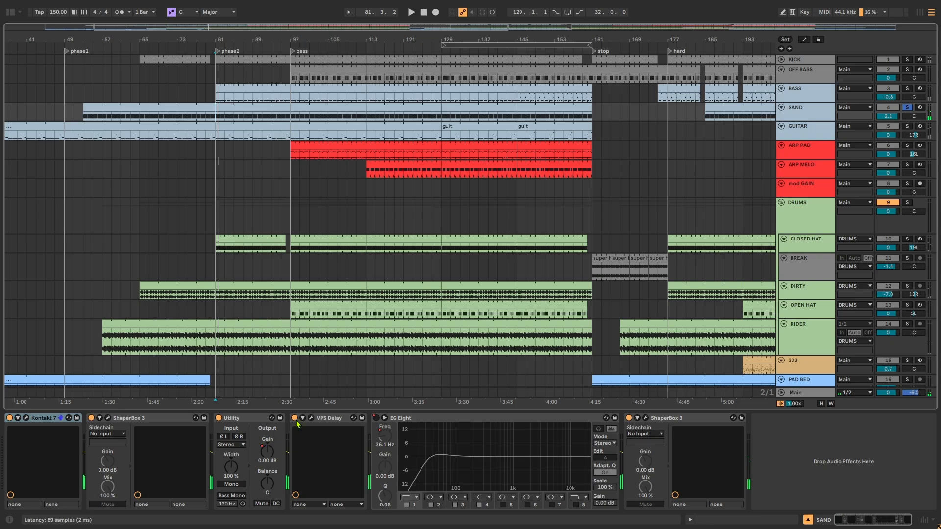
{"action": "left_click", "coordinate": [294, 419]}
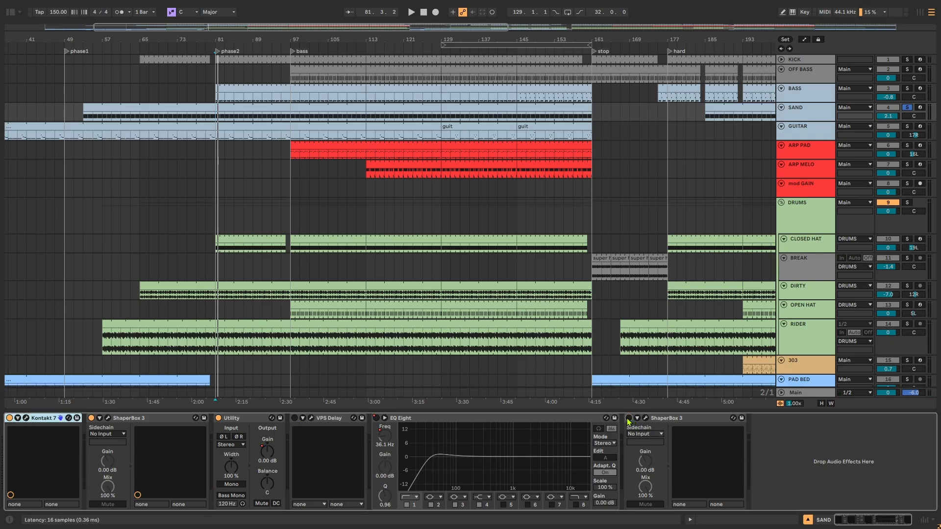
{"action": "key", "text": "space"}
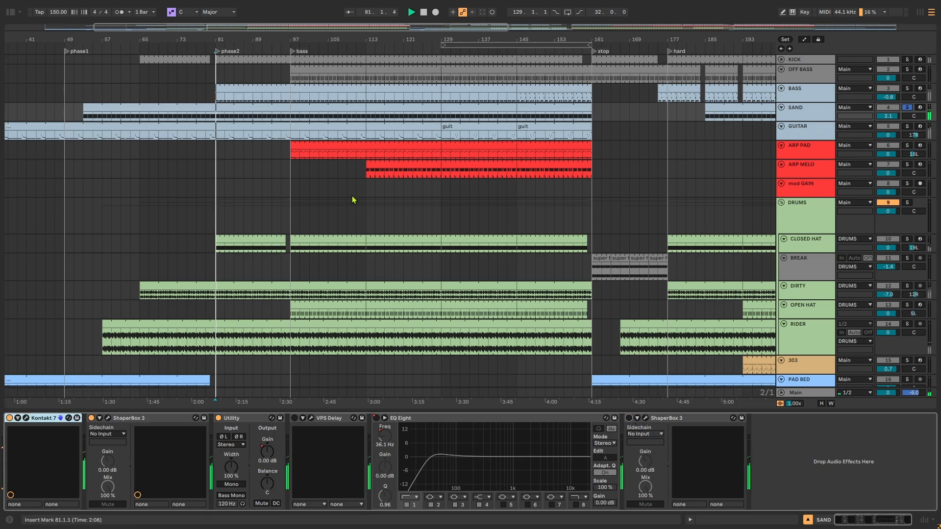
Open SAND's Kontakt 7 instrument to examine the Sequis Sand Runner patch, and shift its window to uncover the track controls
{"action": "left_click", "coordinate": [26, 418]}
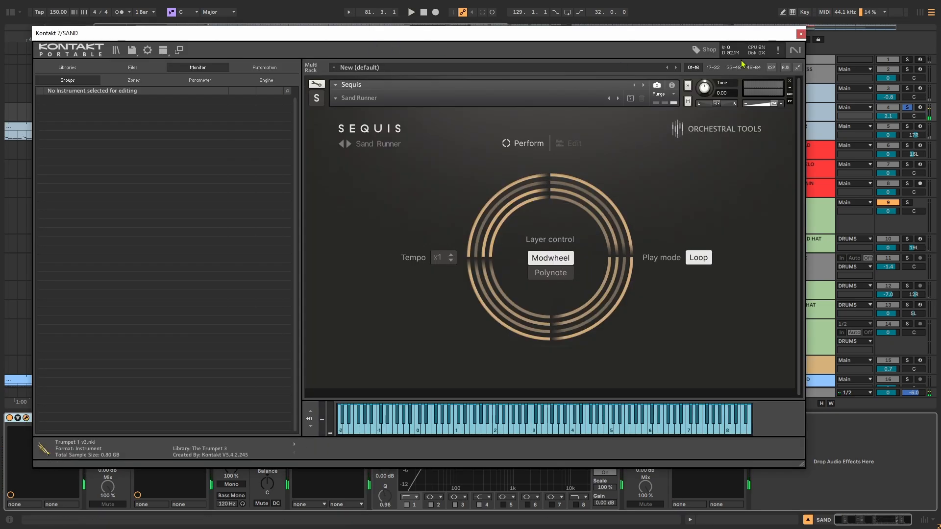
{"action": "left_click", "coordinate": [800, 33]}
{"action": "left_click", "coordinate": [26, 418]}
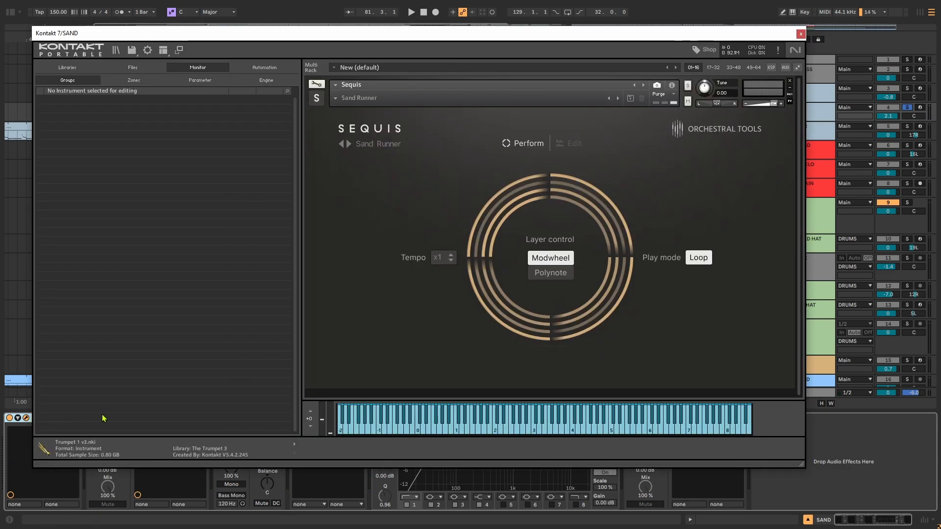
{"action": "left_click_drag", "start_coordinate": [485, 38], "coordinate": [449, 38]}
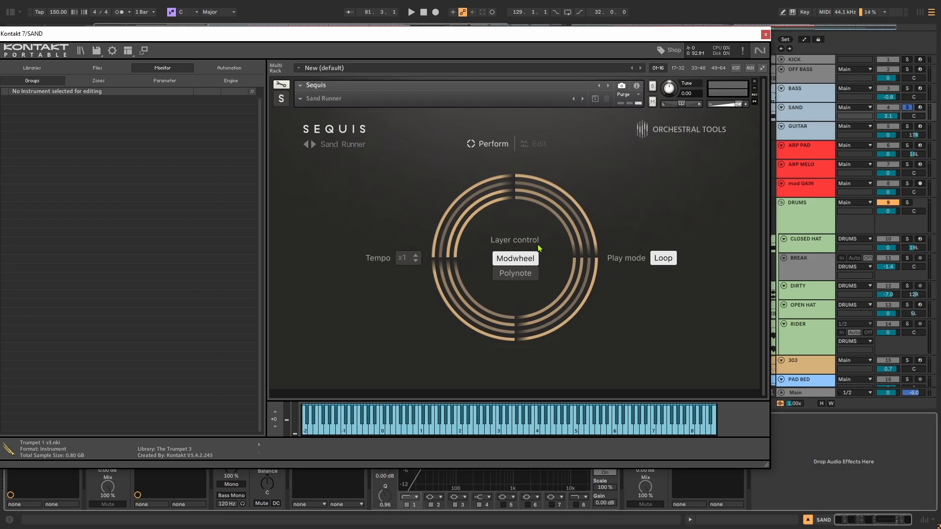
Play SAND while raising Kontakt's modulation wheel from minimum to maximum to bring in all Sequis layers, and close the instrument
{"action": "key", "text": "space"}
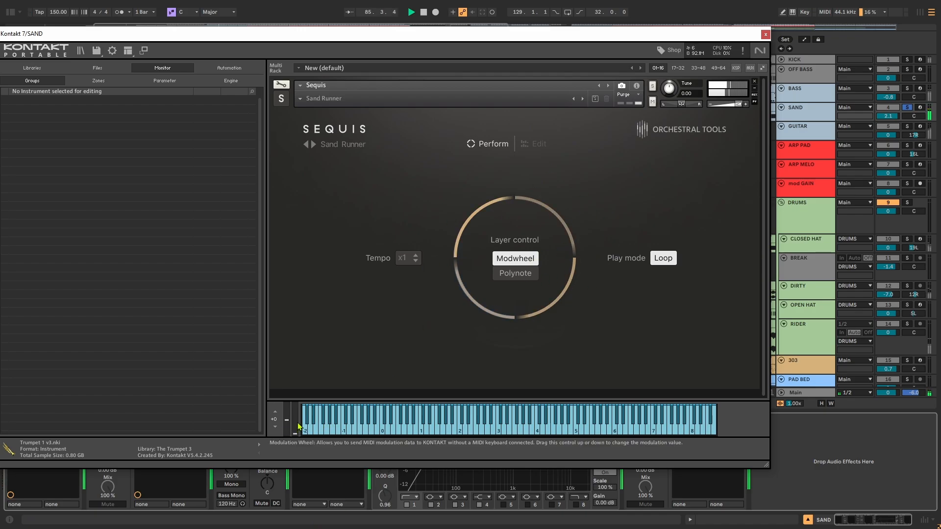
{"action": "left_click_drag", "start_coordinate": [298, 427], "coordinate": [299, 414]}
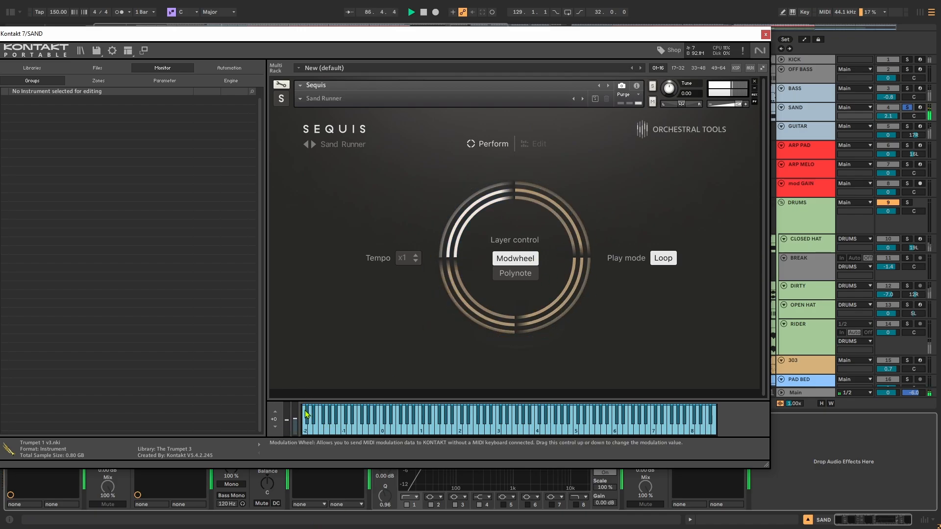
{"action": "left_click_drag", "start_coordinate": [306, 414], "coordinate": [305, 393]}
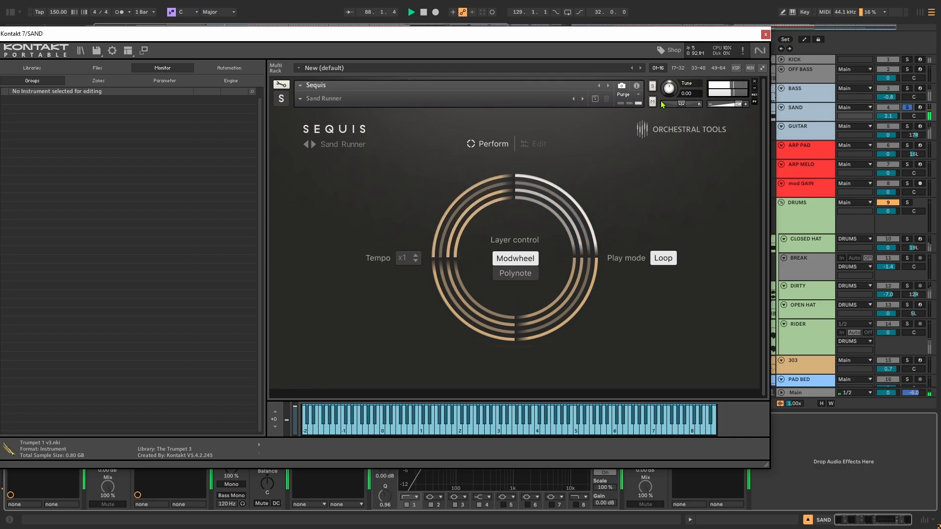
{"action": "left_click", "coordinate": [765, 34]}
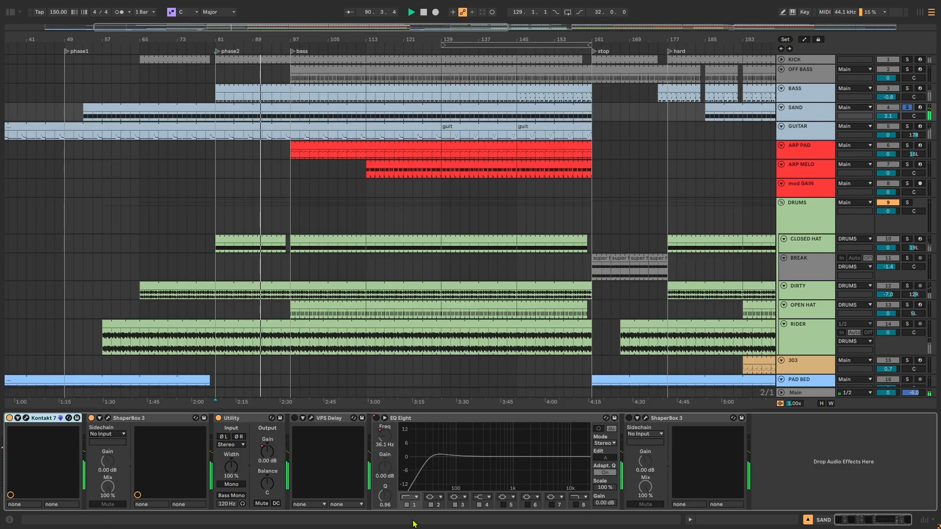
Examine the Pan and Volume shapers and their Mid and High bands in SAND's last ShaperBox 3, and close it
{"action": "left_click", "coordinate": [646, 419]}
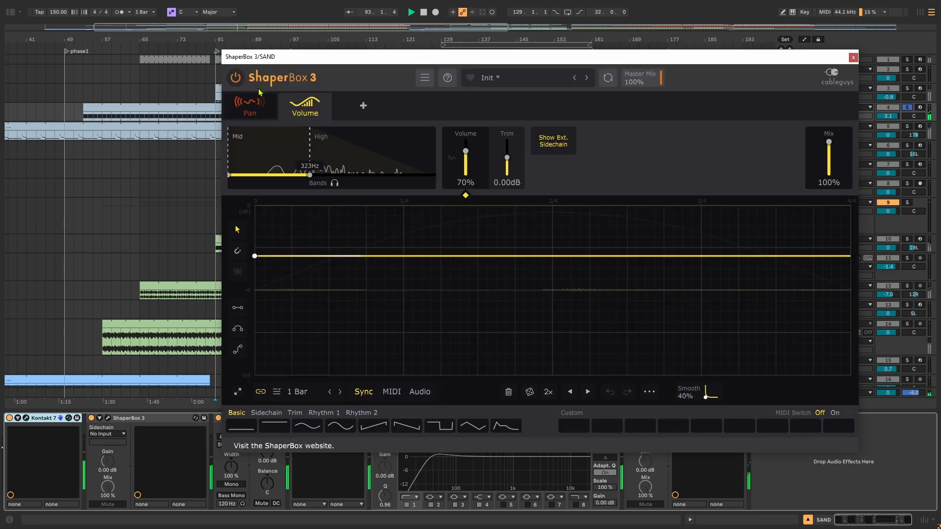
{"action": "left_click", "coordinate": [252, 104]}
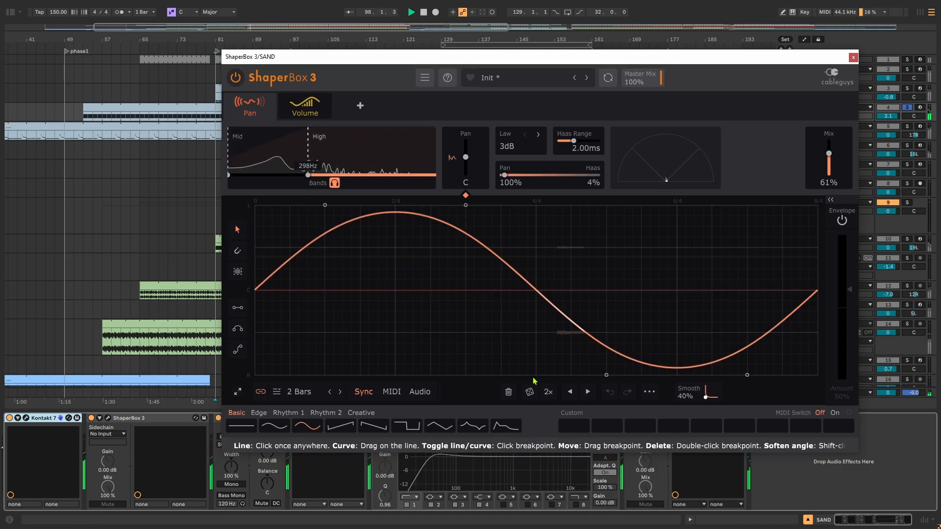
{"action": "left_click", "coordinate": [302, 119]}
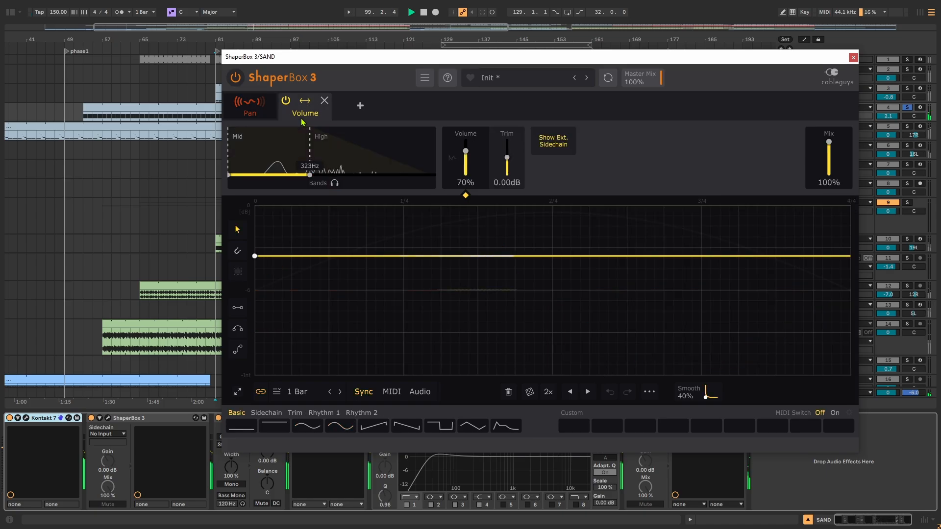
{"action": "left_click", "coordinate": [372, 150]}
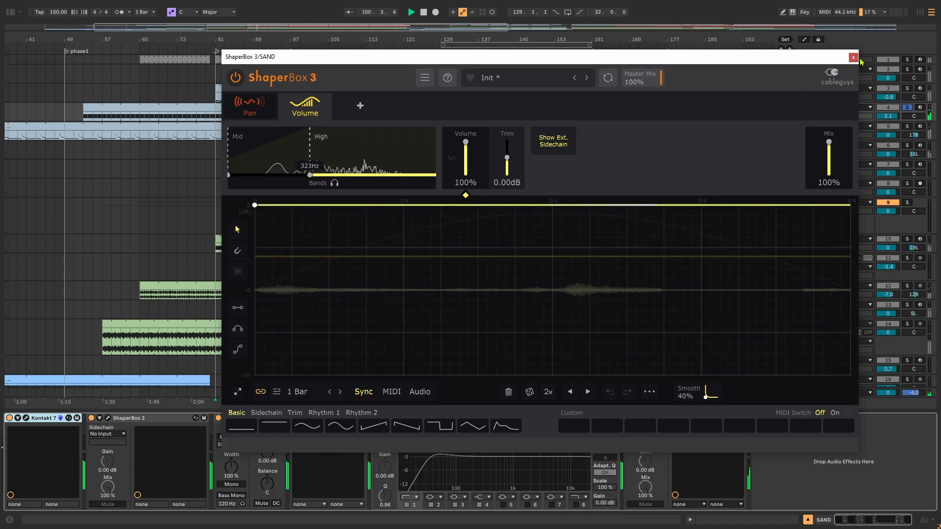
{"action": "left_click", "coordinate": [282, 149]}
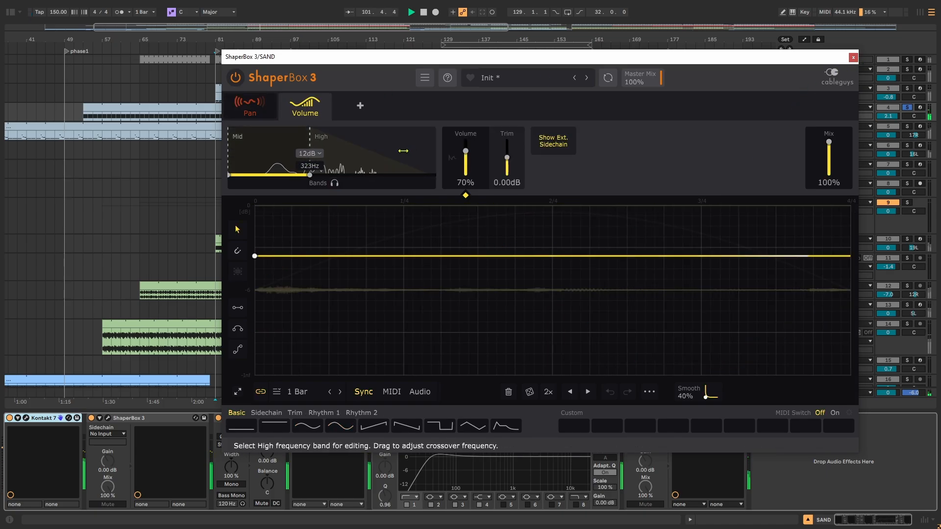
{"action": "left_click", "coordinate": [395, 169]}
{"action": "left_click", "coordinate": [853, 57]}
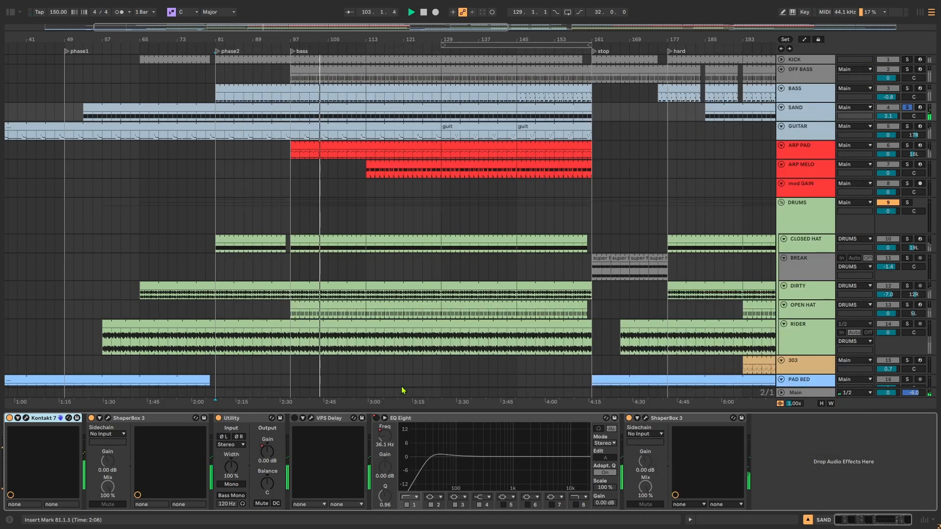
Re-enable VPS Delay on SAND and solo BASS, OFF BASS and KICK together with it during playback
{"action": "left_click", "coordinate": [294, 418]}
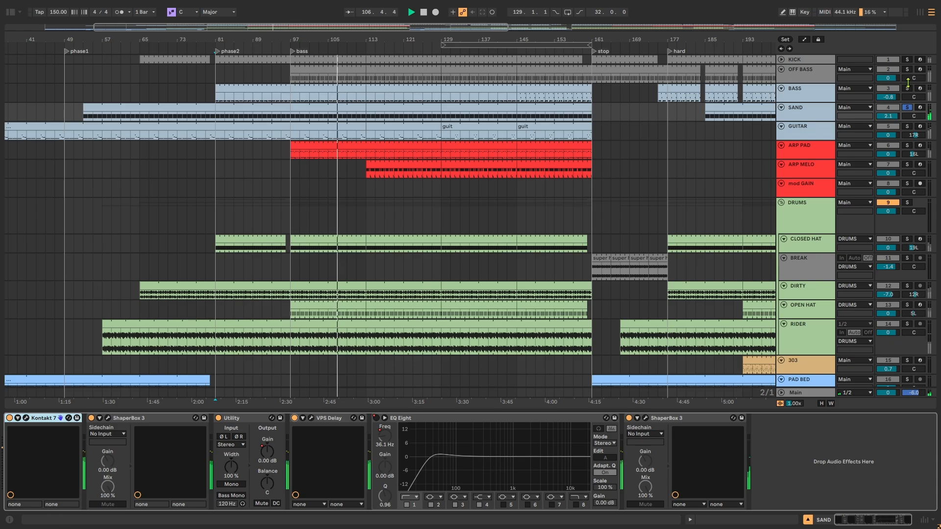
{"action": "left_click", "coordinate": [907, 88]}
{"action": "left_click", "coordinate": [907, 69]}
{"action": "left_click", "coordinate": [908, 59]}
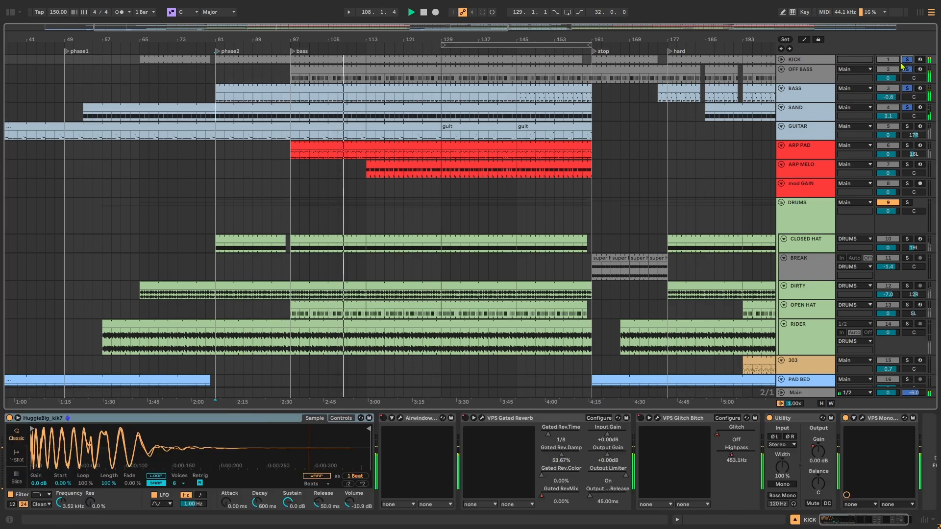
Clear the combined solos and isolate SAND, followed by soloing only GUITAR
{"action": "left_click", "coordinate": [908, 107]}
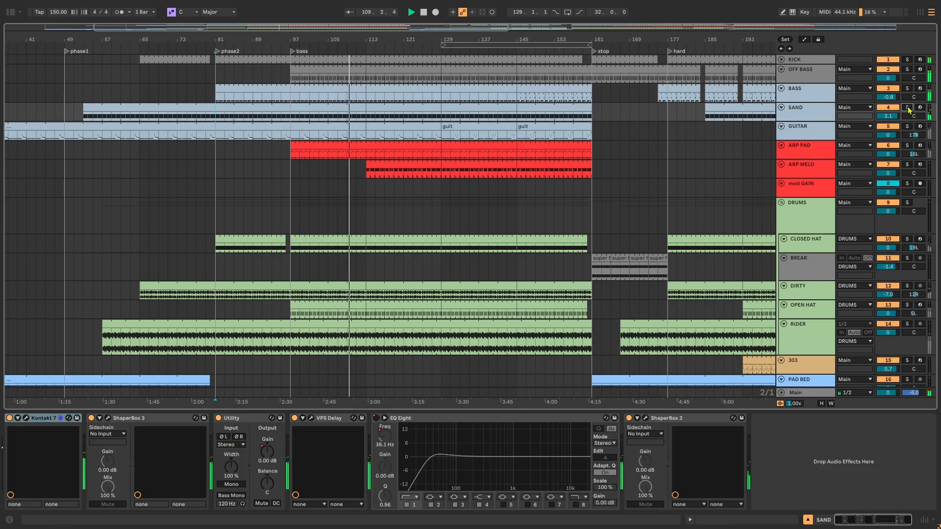
{"action": "left_click", "coordinate": [908, 108]}
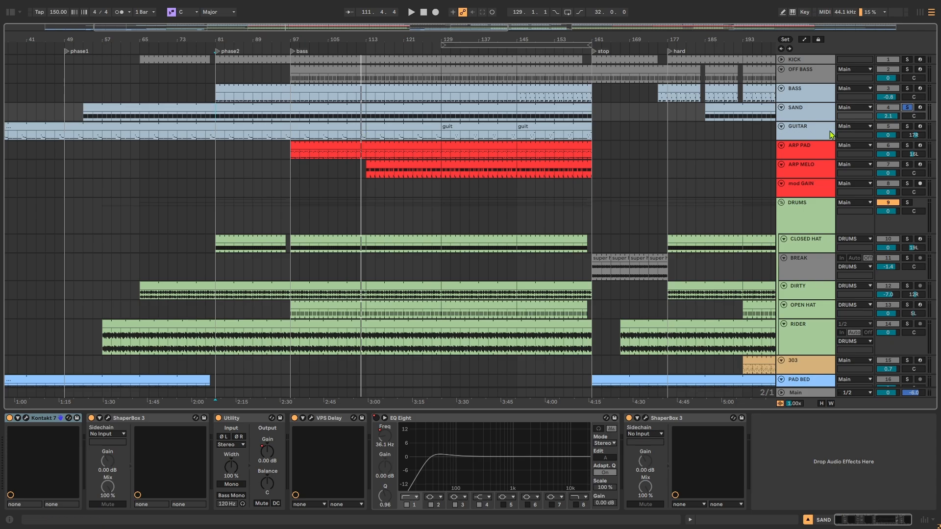
{"action": "left_click", "coordinate": [907, 127]}
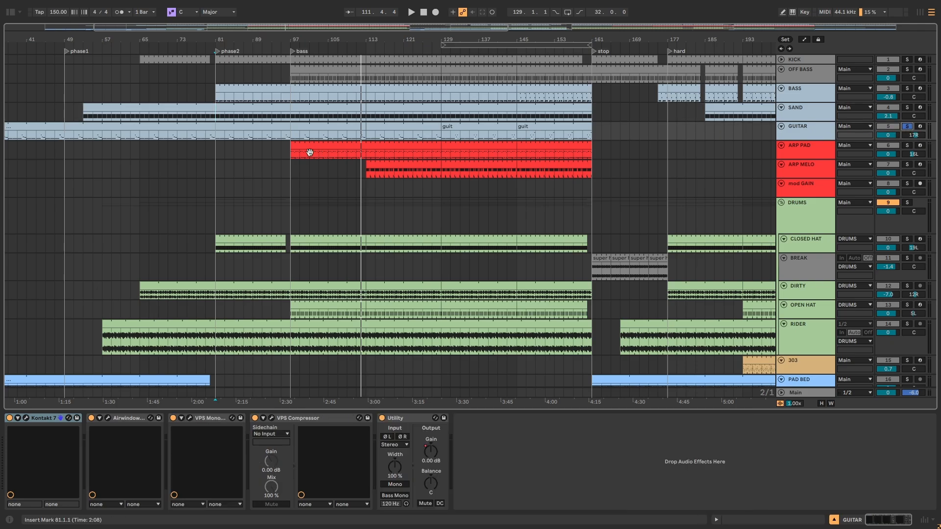
Play the soloed GUITAR from the phase1 marker and examine the notes in its MIDI clip
{"action": "scroll", "coordinate": [495, 170], "scroll_direction": "left", "scroll_amount": 5}
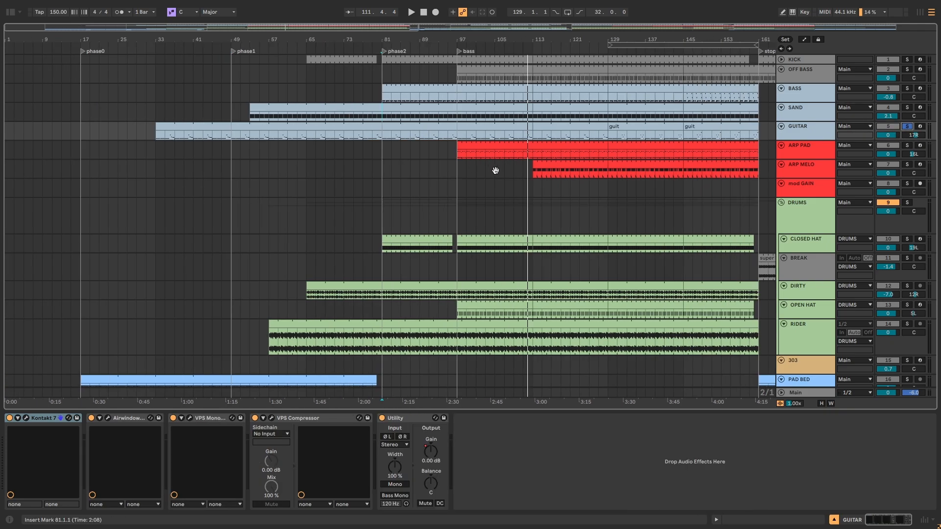
{"action": "left_click", "coordinate": [234, 135]}
{"action": "key", "text": "space"}
{"action": "double_click", "coordinate": [249, 126]}
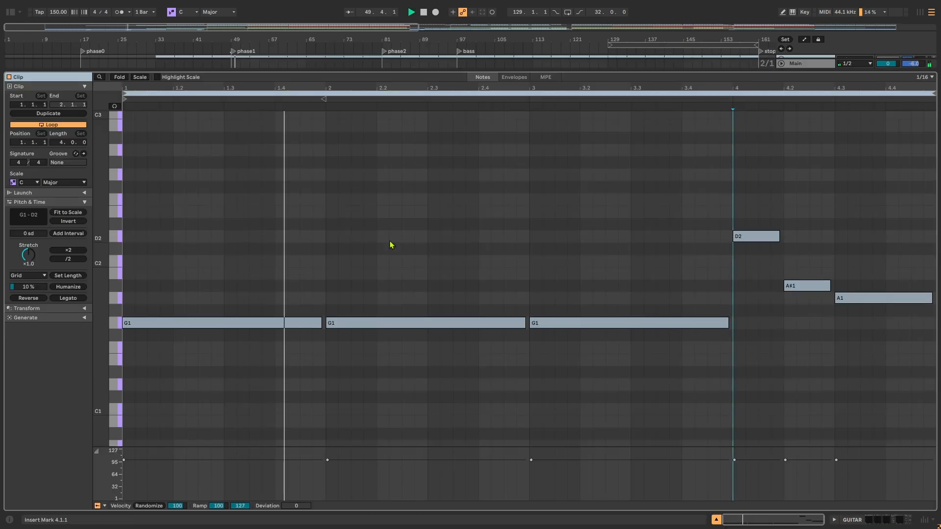
{"action": "key", "text": "shift+Tab"}
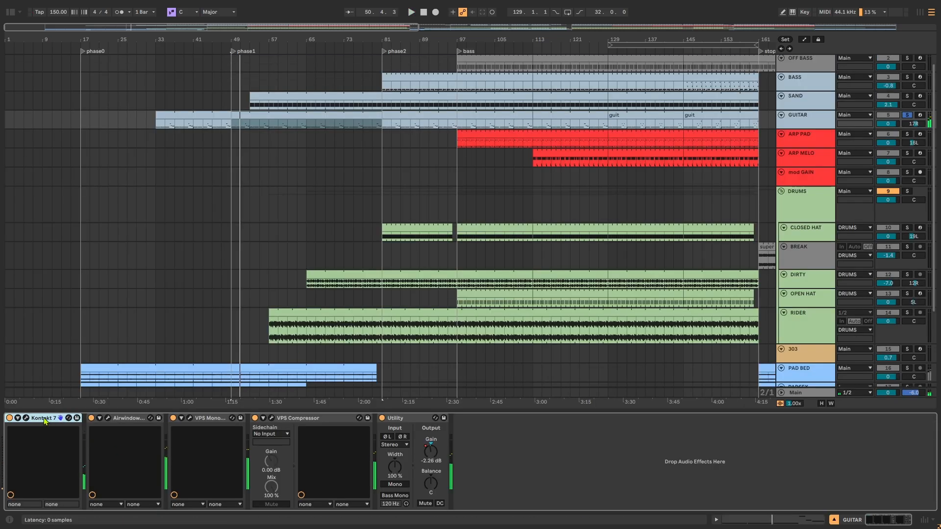
Examine the Sequis Desert Routine patch in GUITAR's Kontakt 7, and select all notes in the GUITAR clip to review its pattern
{"action": "left_click", "coordinate": [26, 419]}
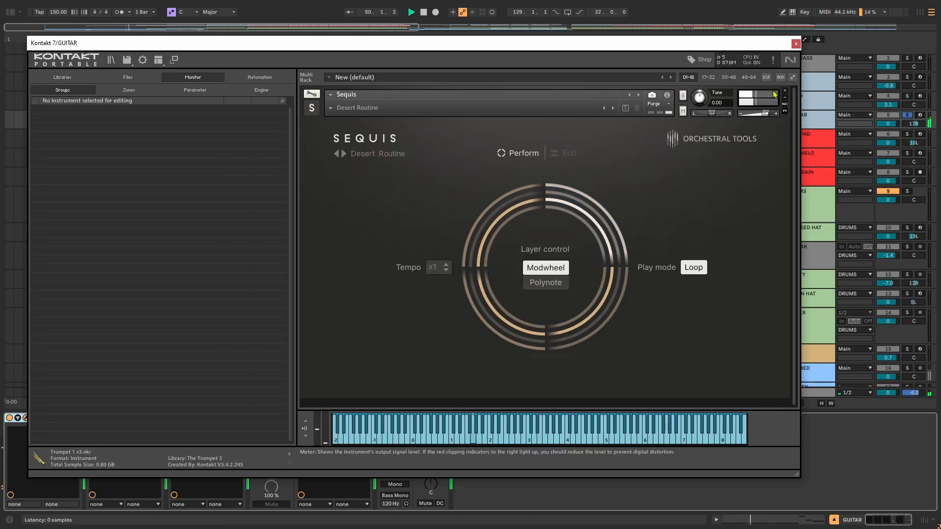
{"action": "left_click", "coordinate": [796, 44]}
{"action": "double_click", "coordinate": [300, 120]}
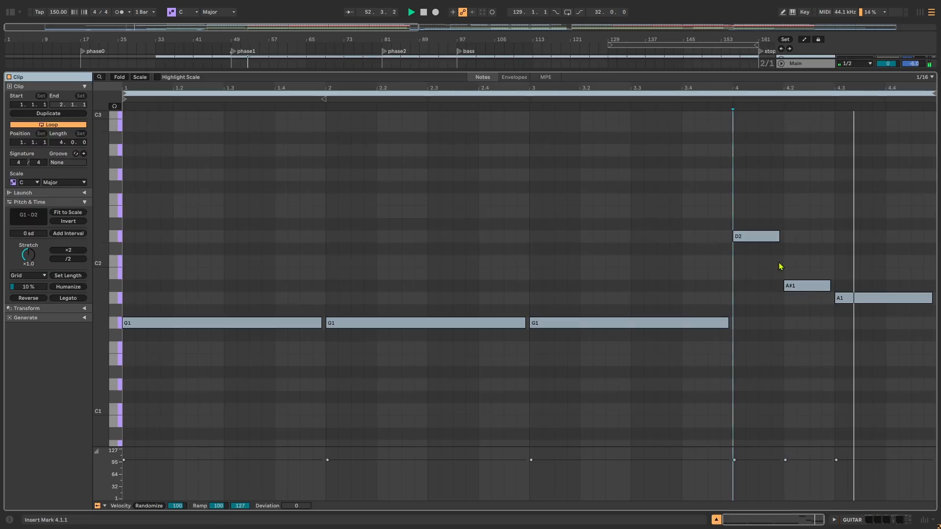
{"action": "key", "text": "ctrl+a"}
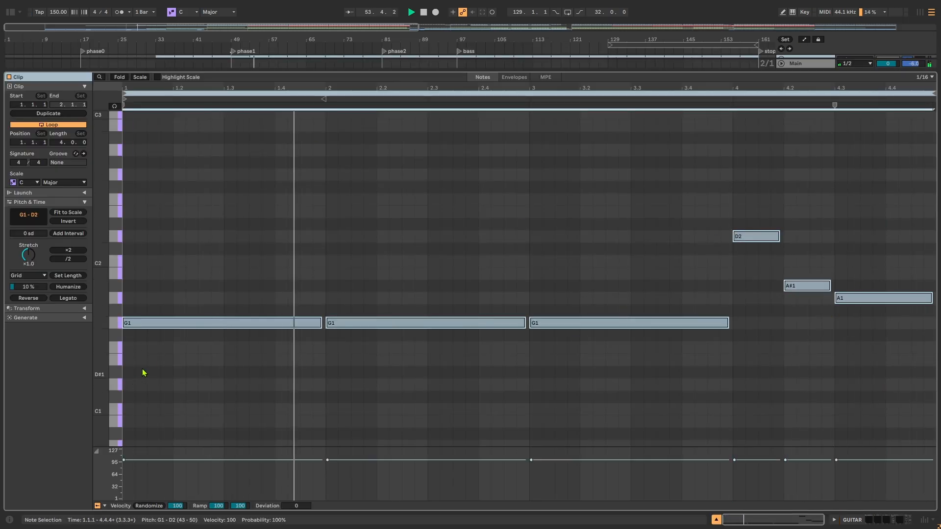
{"action": "key", "text": "shift+Tab"}
Examine the notes of the guit clip at bar 129 and play its ending from bar 132
{"action": "left_click_drag", "start_coordinate": [634, 152], "coordinate": [467, 172]}
{"action": "left_click", "coordinate": [428, 140]}
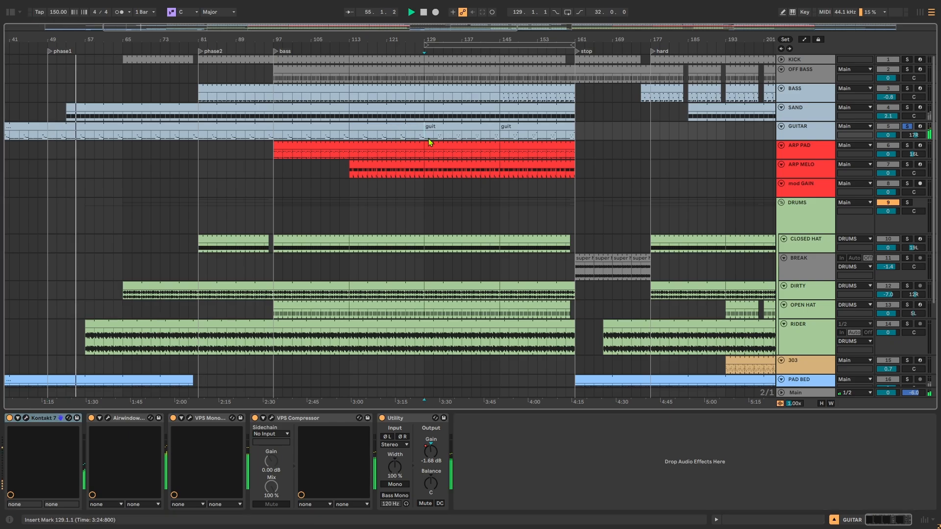
{"action": "double_click", "coordinate": [456, 128]}
{"action": "left_click", "coordinate": [734, 211]}
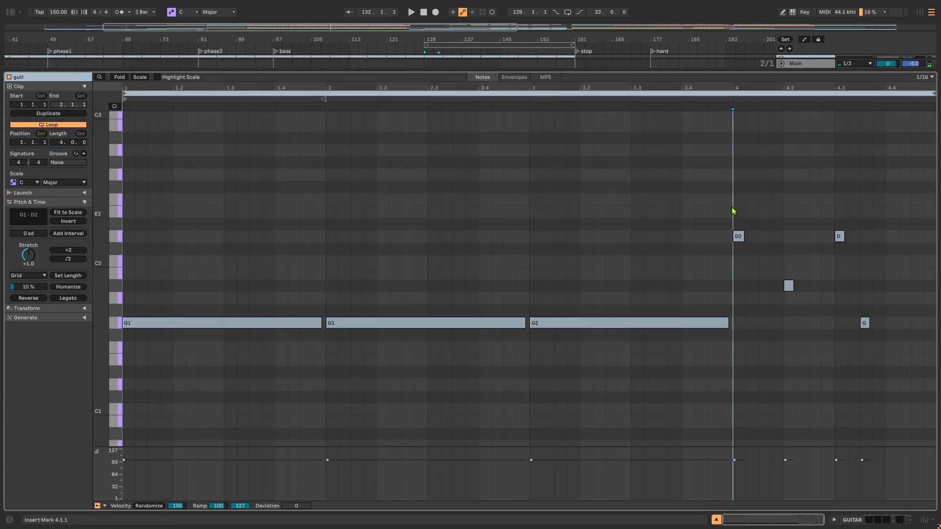
{"action": "key", "text": "space"}
{"action": "key", "text": "shift+Tab"}
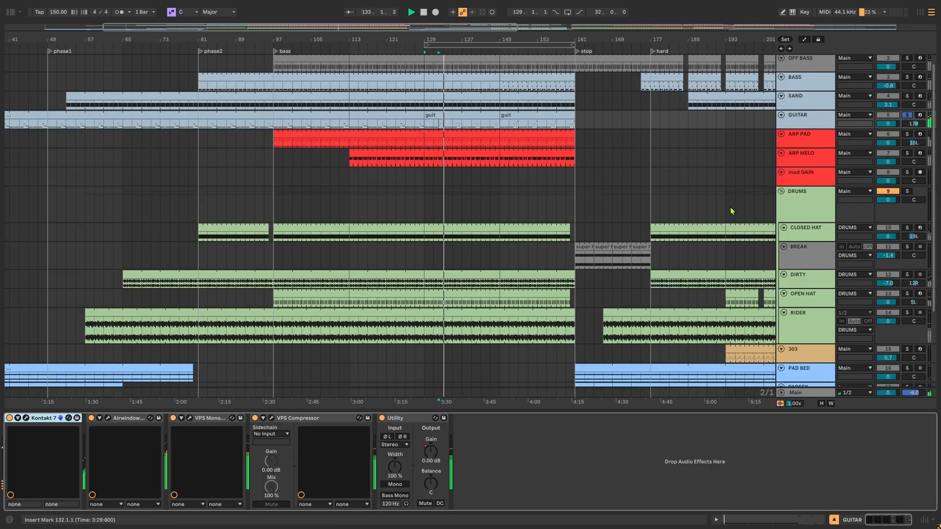
Examine the note variation in the guit clip at bar 145 during playback, and return to the arrangement
{"action": "double_click", "coordinate": [502, 124]}
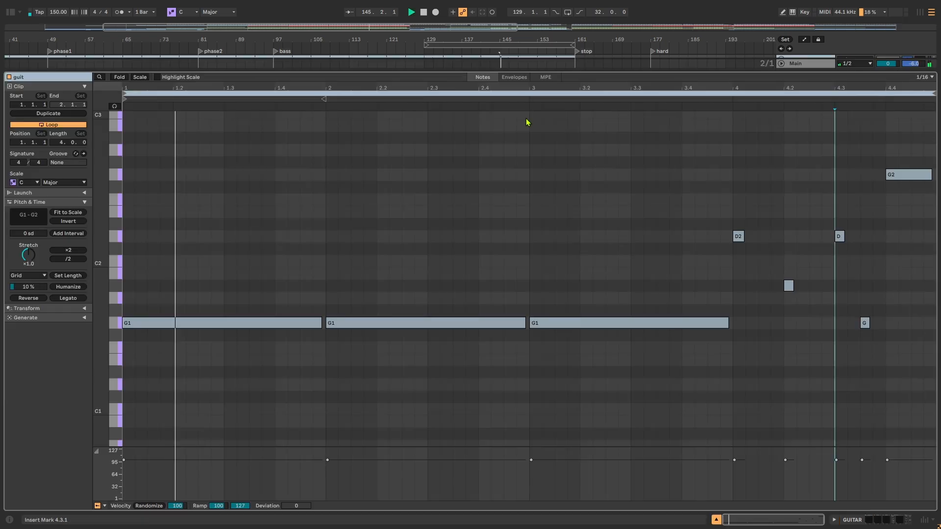
{"action": "left_click", "coordinate": [741, 181]}
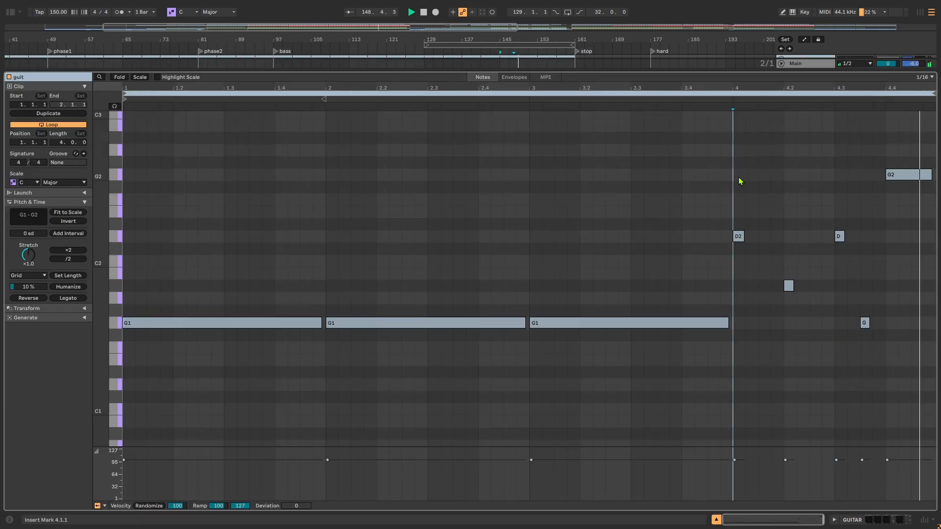
{"action": "key", "text": "shift+Tab"}
{"action": "left_click_drag", "start_coordinate": [607, 124], "coordinate": [402, 140]}
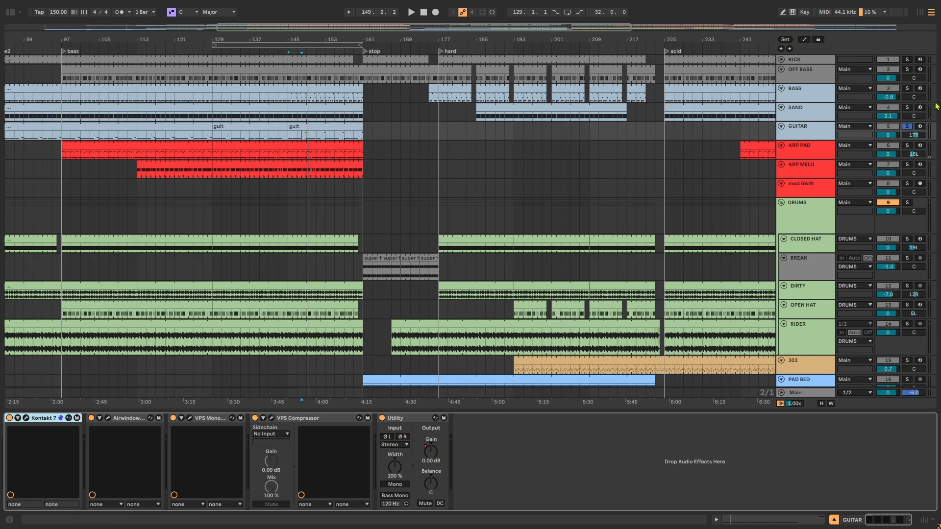
Release GUITAR's solo and play the full mix from bar 141, restarting from bar 143 to hear the lead-in to the second guit clip
{"action": "left_click", "coordinate": [909, 128]}
{"action": "left_click", "coordinate": [273, 138]}
{"action": "key", "text": "space"}
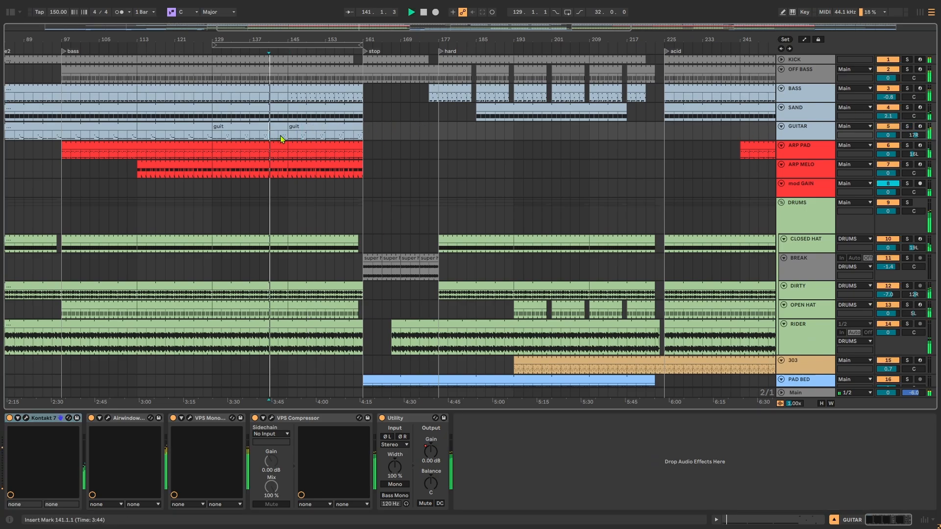
{"action": "left_click", "coordinate": [281, 137]}
{"action": "key", "text": "space"}
{"action": "key", "text": "space"}
{"action": "scroll", "coordinate": [287, 135], "scroll_direction": "up", "scroll_amount": 5}
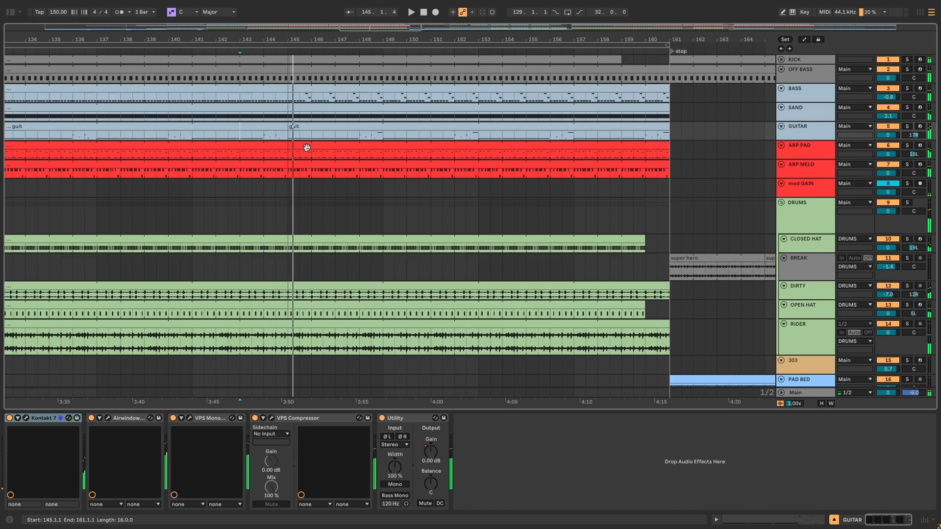
{"action": "scroll", "coordinate": [304, 149], "scroll_direction": "down", "scroll_amount": 5}
Solo GUITAR again and examine the MackEQ settings in its Airwindows Consolidated plugin, closing the plugin when done
{"action": "left_click", "coordinate": [909, 127]}
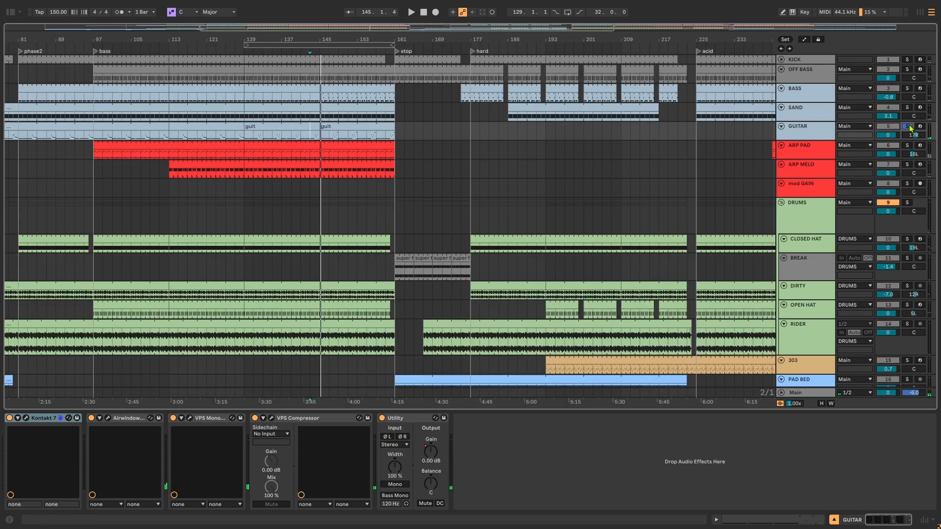
{"action": "scroll", "coordinate": [525, 158], "scroll_direction": "down", "scroll_amount": 3}
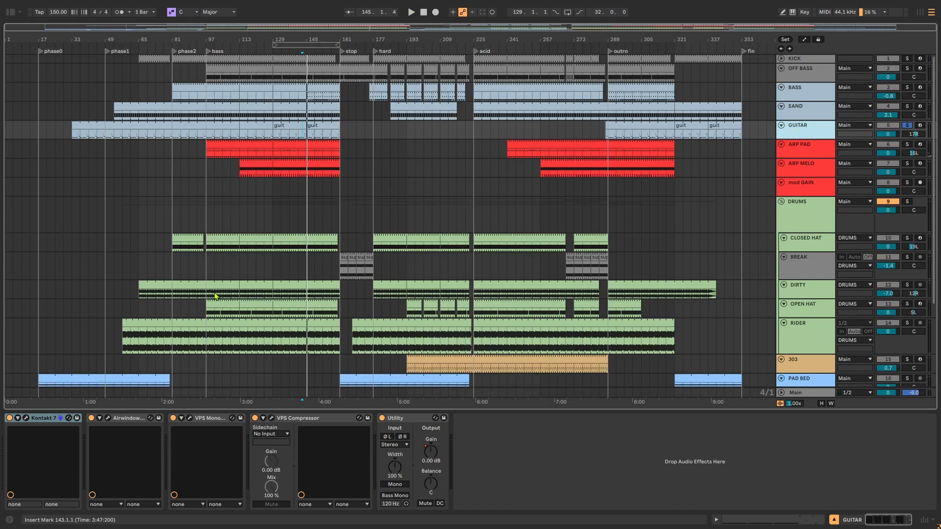
{"action": "left_click", "coordinate": [108, 418]}
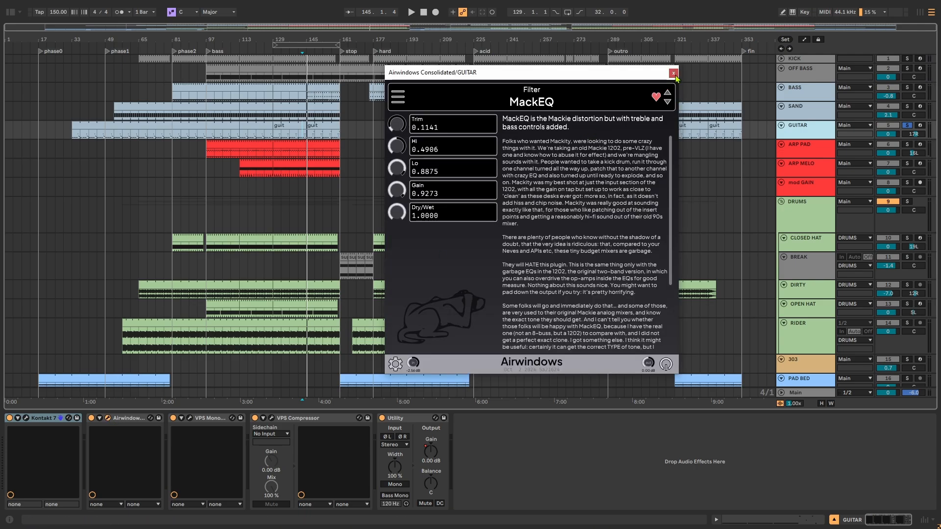
{"action": "left_click", "coordinate": [674, 74]}
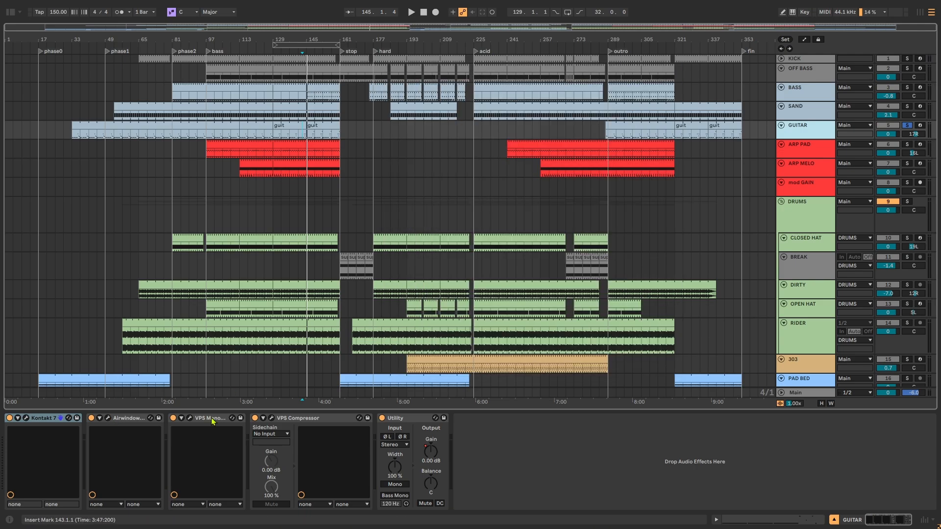
{"action": "left_click", "coordinate": [107, 418]}
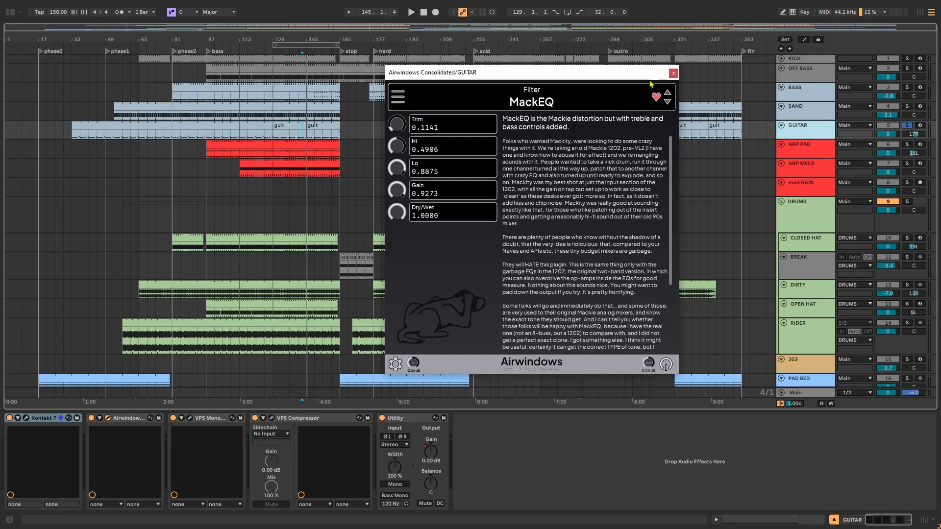
{"action": "left_click", "coordinate": [674, 74]}
Examine the VPS Monomaker and VPS Compressor settings on GUITAR, closing each plugin
{"action": "left_click", "coordinate": [190, 418]}
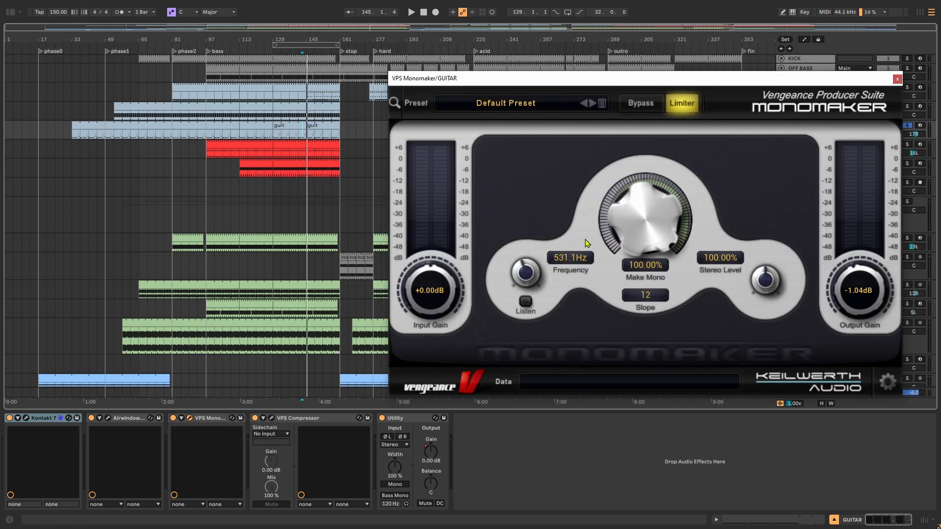
{"action": "left_click", "coordinate": [897, 79]}
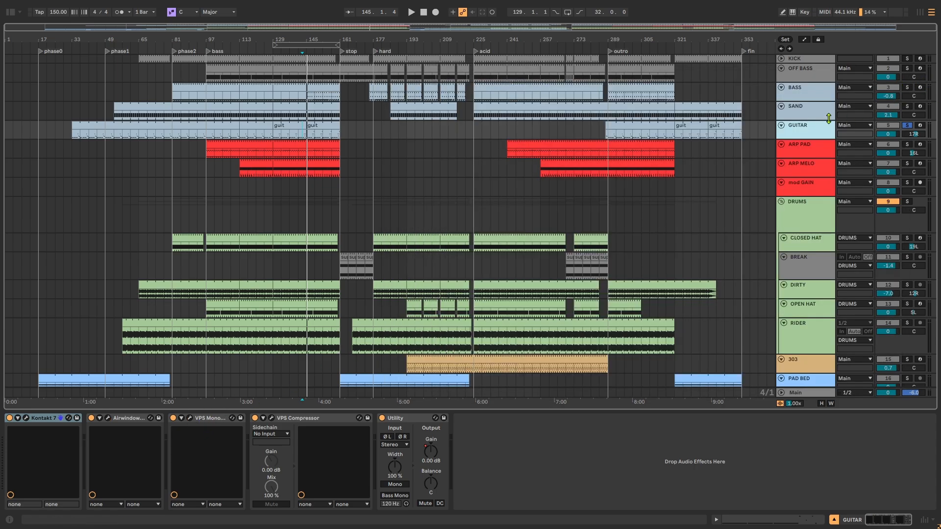
{"action": "left_click", "coordinate": [272, 418]}
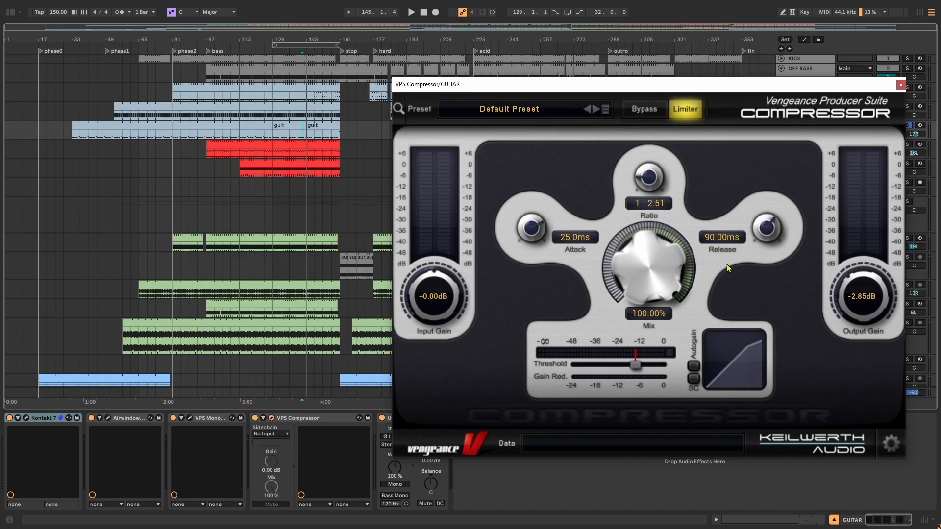
{"action": "mouse_move", "coordinate": [614, 360]}
{"action": "left_click", "coordinate": [900, 85]}
Play the soloed GUITAR and restart its playback from bar 145
{"action": "key", "text": "space"}
{"action": "scroll", "coordinate": [319, 141], "scroll_direction": "up", "scroll_amount": 3}
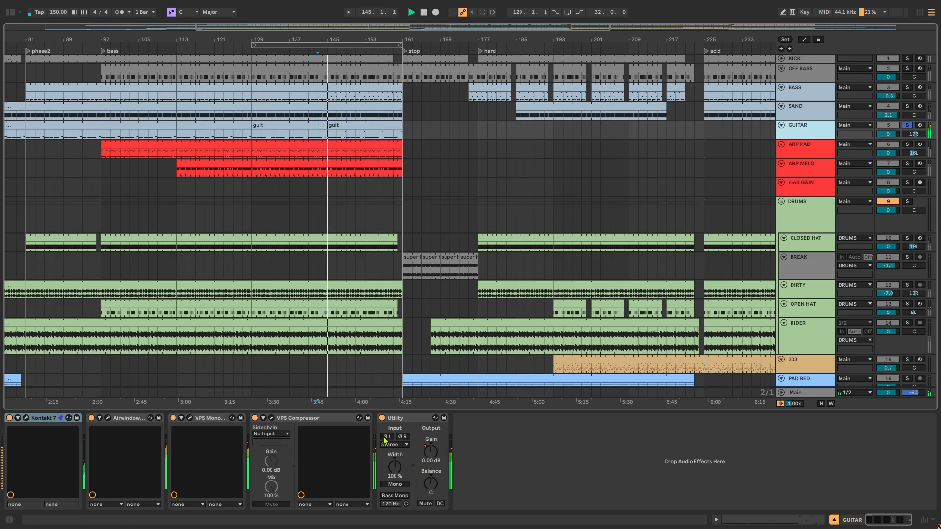
{"action": "key", "text": "space"}
{"action": "left_click", "coordinate": [331, 140]}
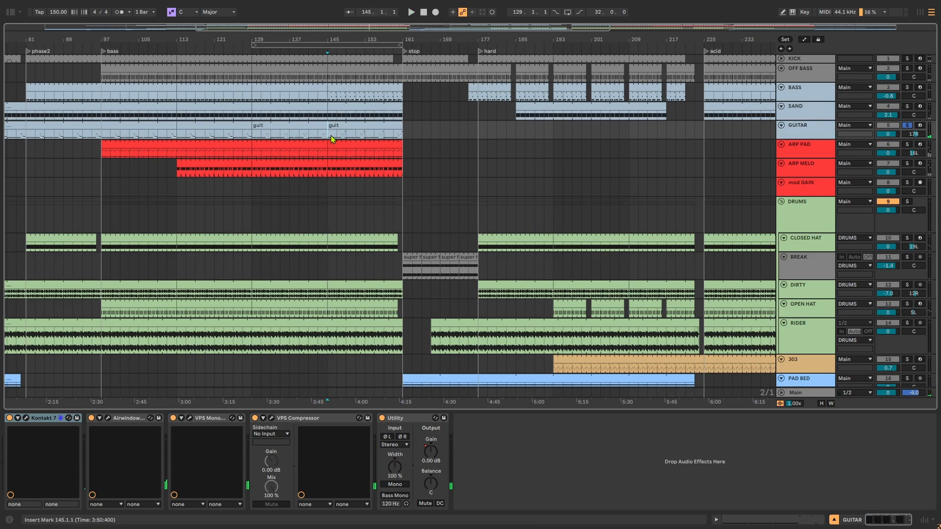
{"action": "key", "text": "space"}
Examine GUITAR's frequency content in the Spectrum view of VPS Scope on Main, close it and stop playback
{"action": "left_click", "coordinate": [798, 393]}
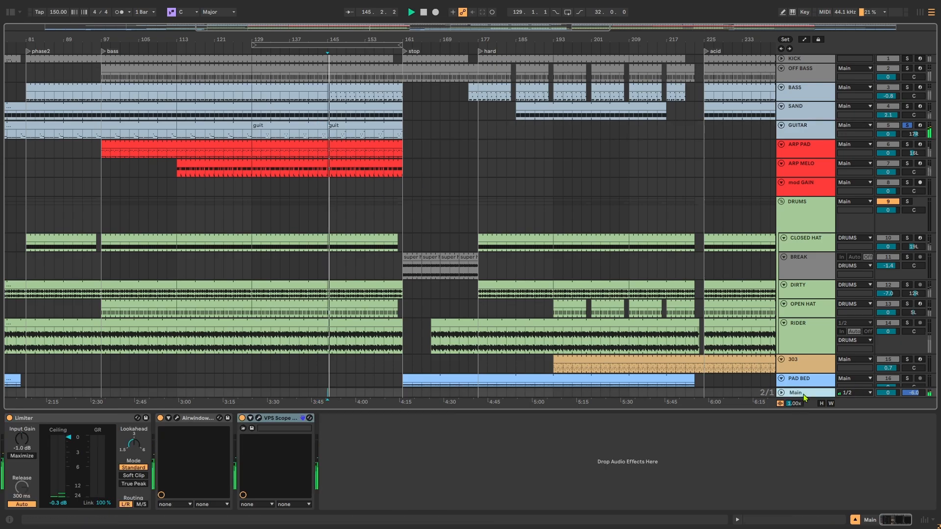
{"action": "left_click", "coordinate": [260, 418]}
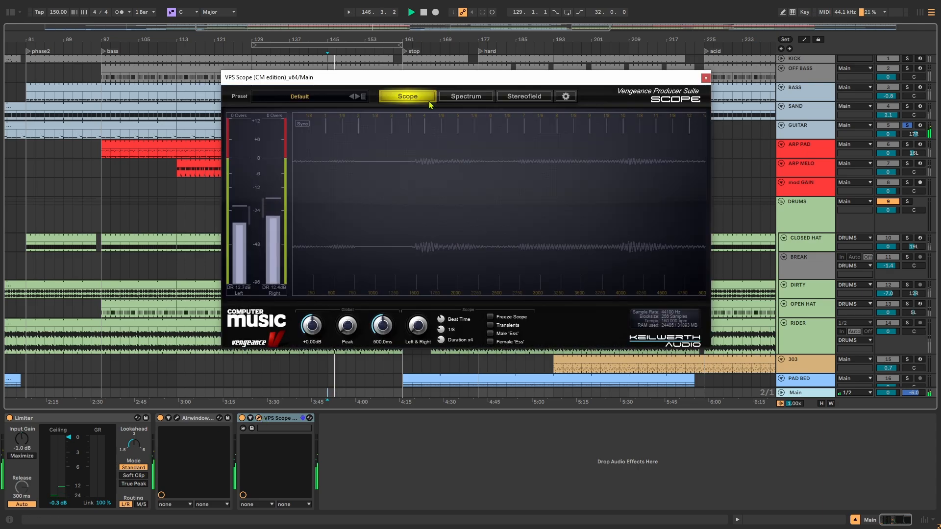
{"action": "left_click", "coordinate": [466, 96]}
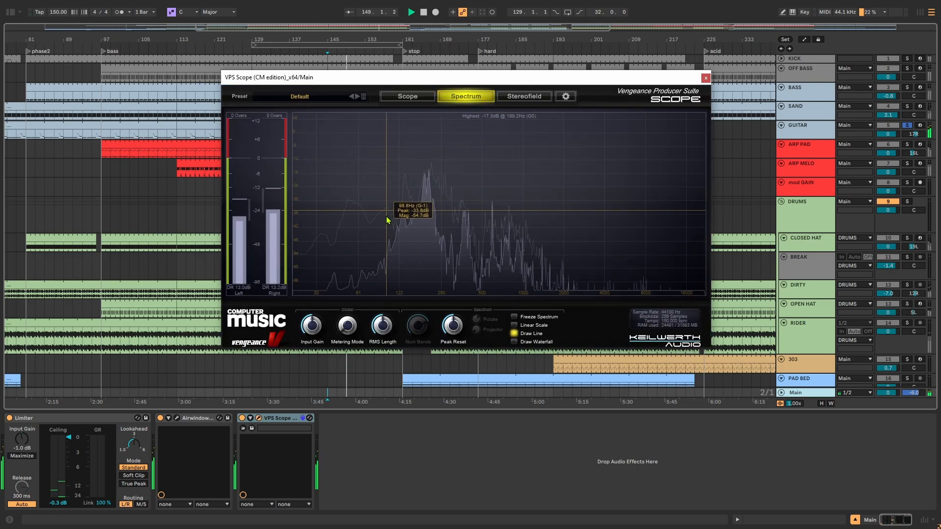
{"action": "left_click", "coordinate": [705, 77]}
{"action": "key", "text": "space"}
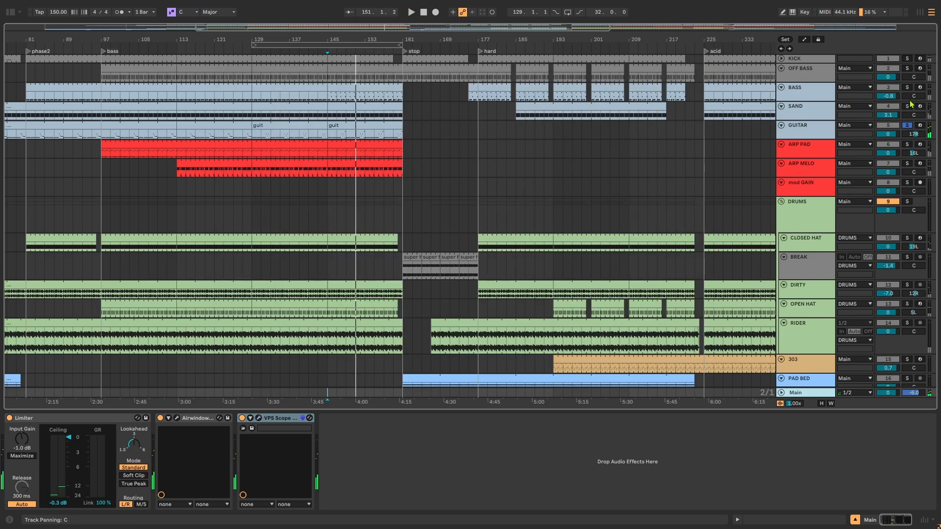
Add SAND, BASS, OFF BASS and KICK to the GUITAR solo and play them together from bar 145
{"action": "left_click", "coordinate": [908, 106], "text": "ctrl"}
{"action": "left_click", "coordinate": [907, 88], "text": "ctrl"}
{"action": "left_click", "coordinate": [907, 68], "text": "ctrl"}
{"action": "left_click", "coordinate": [908, 58], "text": "ctrl"}
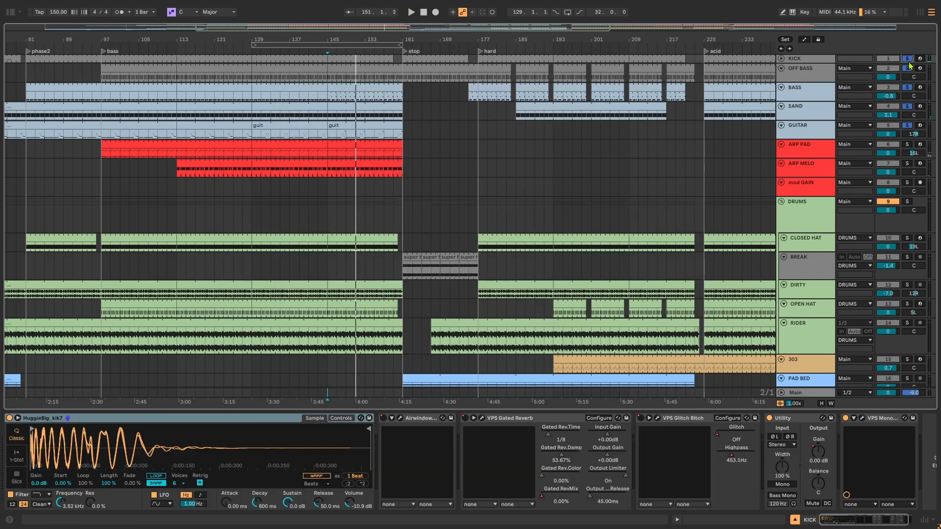
{"action": "key", "text": "space"}
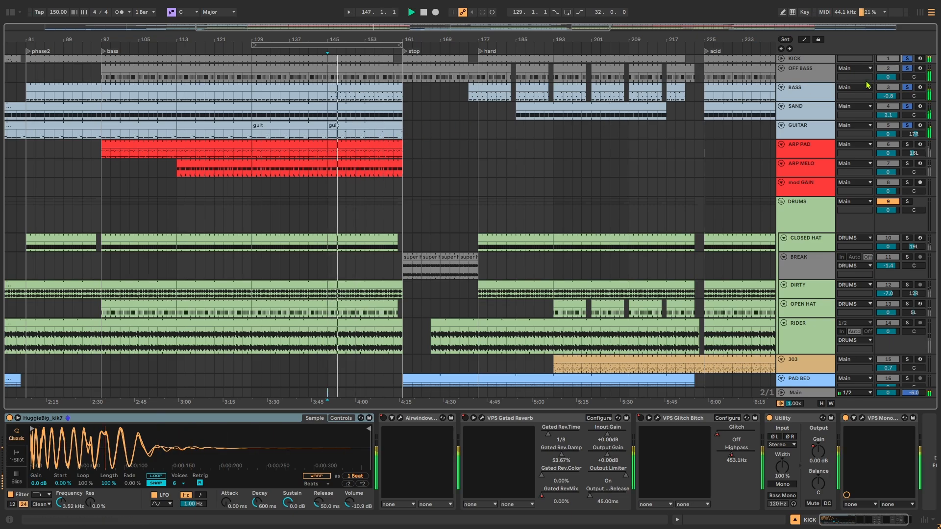
{"action": "key", "text": "w"}
{"action": "key", "text": "space"}
{"action": "key", "text": "space"}
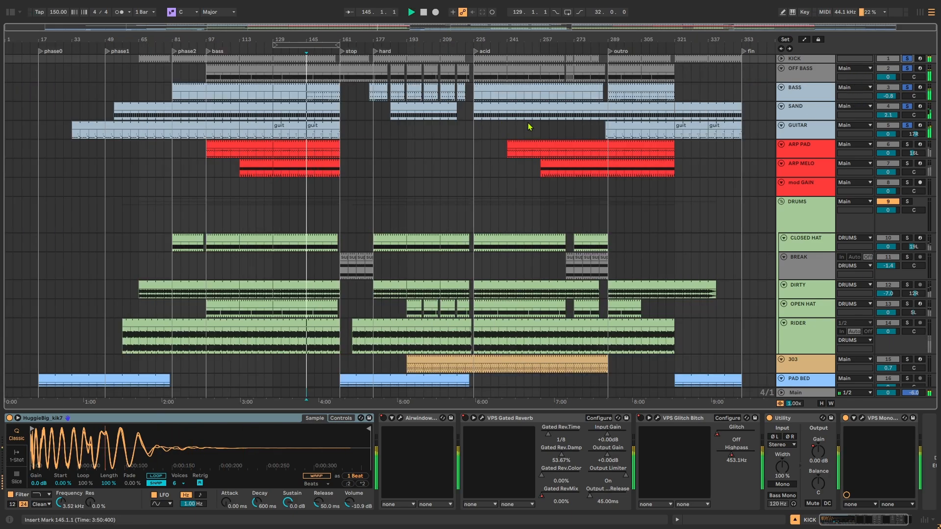
{"action": "key", "text": "space"}
Select bars 149 to 153 across the tracks from GUITAR up to KICK
{"action": "scroll", "coordinate": [297, 167], "scroll_direction": "up", "scroll_amount": 4}
{"action": "left_click_drag", "start_coordinate": [297, 168], "coordinate": [450, 172]}
{"action": "left_click_drag", "start_coordinate": [523, 85], "coordinate": [445, 60]}
{"action": "left_click_drag", "start_coordinate": [469, 138], "coordinate": [452, 60]}
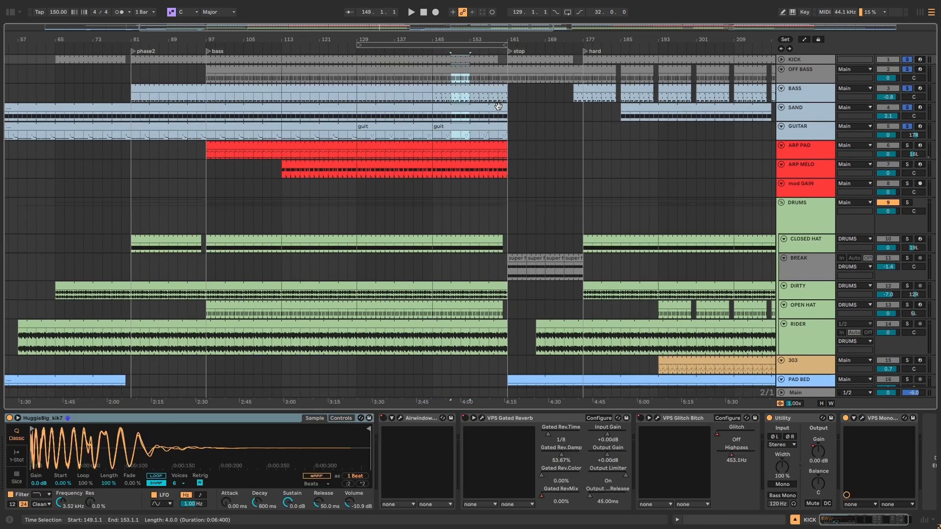
Look over the whole arrangement and place the insert marker at bar 137 on SAND
{"action": "left_click", "coordinate": [512, 135]}
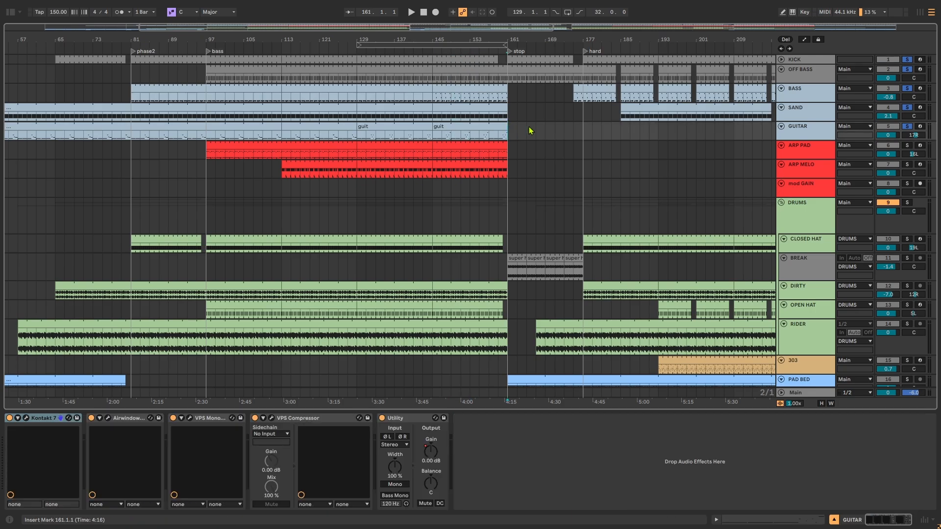
{"action": "key", "text": "w"}
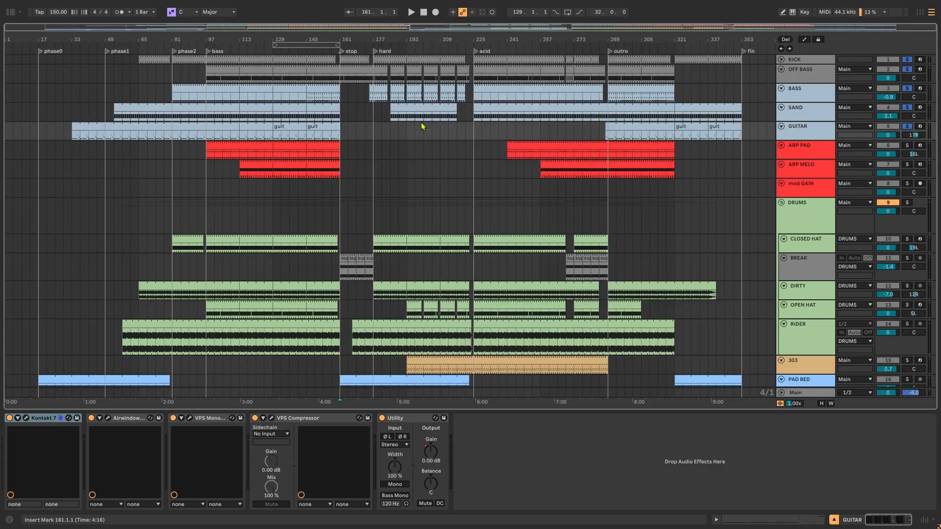
{"action": "scroll", "coordinate": [319, 125], "scroll_direction": "up", "scroll_amount": 3}
{"action": "scroll", "coordinate": [345, 117], "scroll_direction": "left", "scroll_amount": 2}
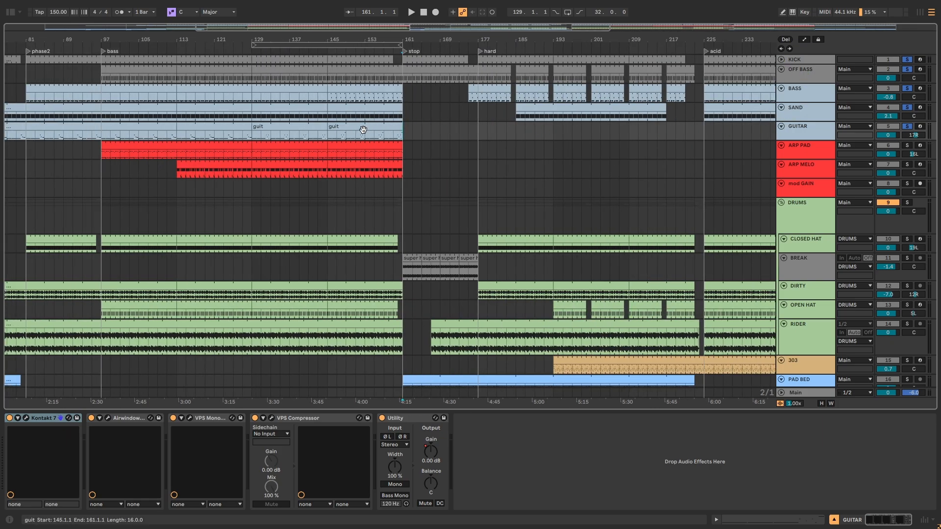
{"action": "left_click_drag", "start_coordinate": [363, 130], "coordinate": [288, 122]}
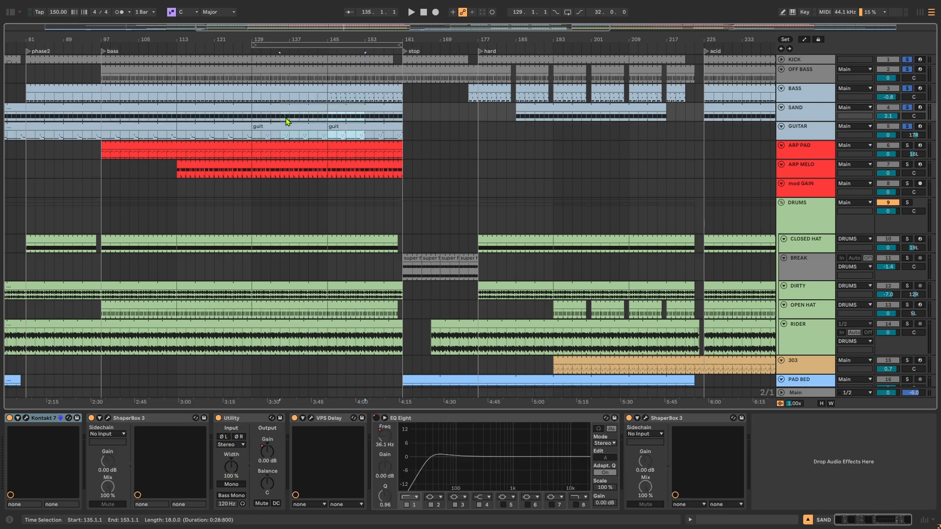
{"action": "left_click", "coordinate": [289, 120]}
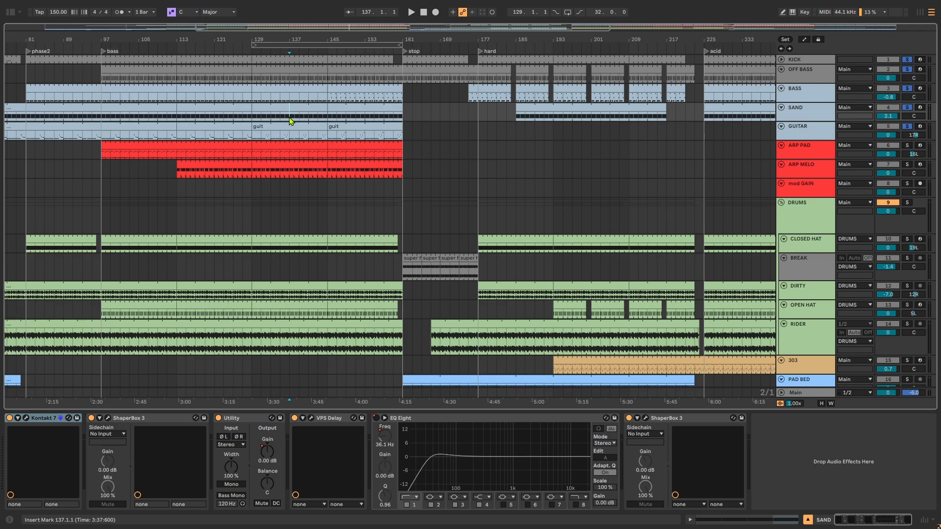
Display ARP PAD's devices and select its clip spanning bars 97 to 129
{"action": "left_click", "coordinate": [820, 134]}
{"action": "left_click", "coordinate": [815, 168]}
{"action": "left_click", "coordinate": [811, 158]}
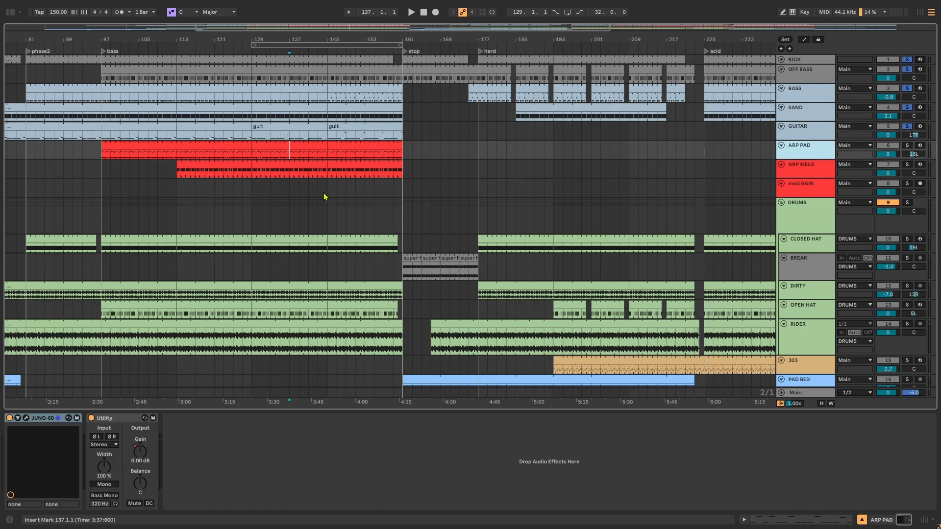
{"action": "scroll", "coordinate": [407, 180], "scroll_direction": "left", "scroll_amount": 5}
{"action": "left_click", "coordinate": [331, 145]}
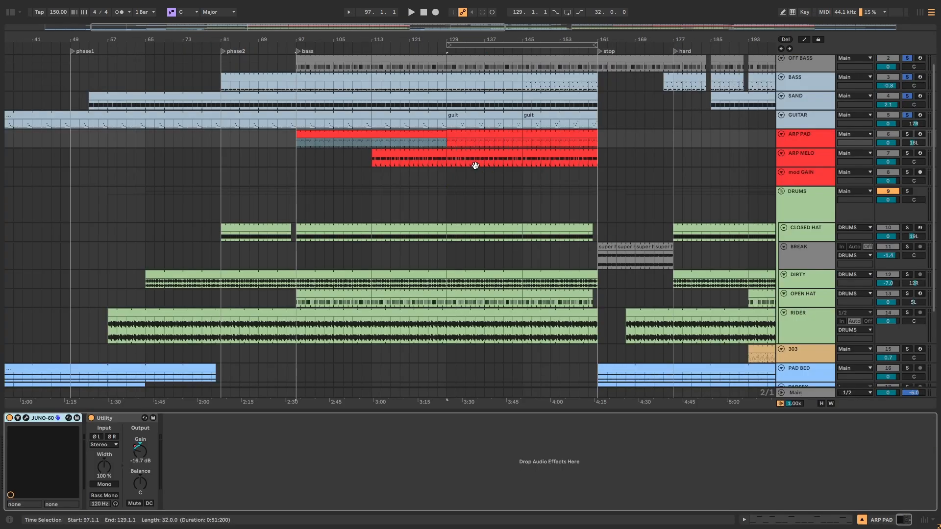
Solo the DRUMS group and play it from bar 129
{"action": "scroll", "coordinate": [475, 165], "scroll_direction": "down", "scroll_amount": 3}
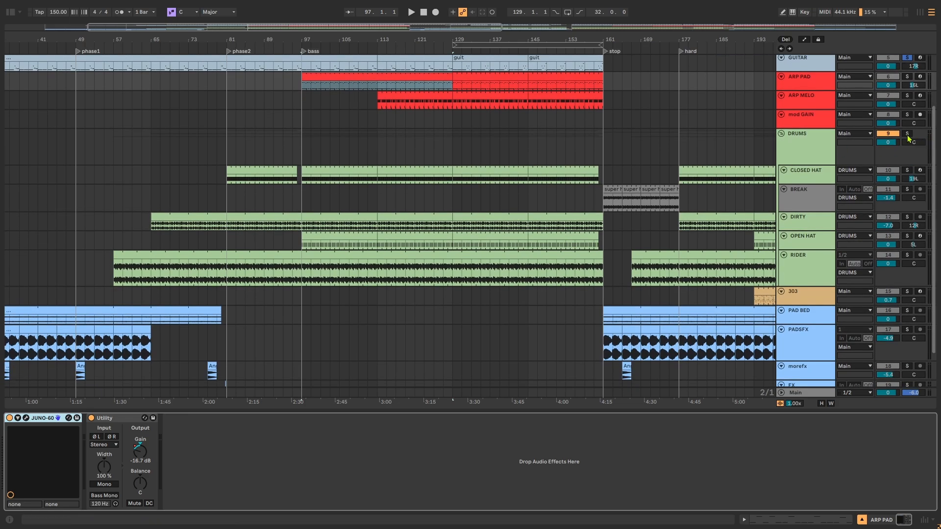
{"action": "left_click", "coordinate": [908, 139]}
{"action": "left_click", "coordinate": [452, 152]}
{"action": "key", "text": "space"}
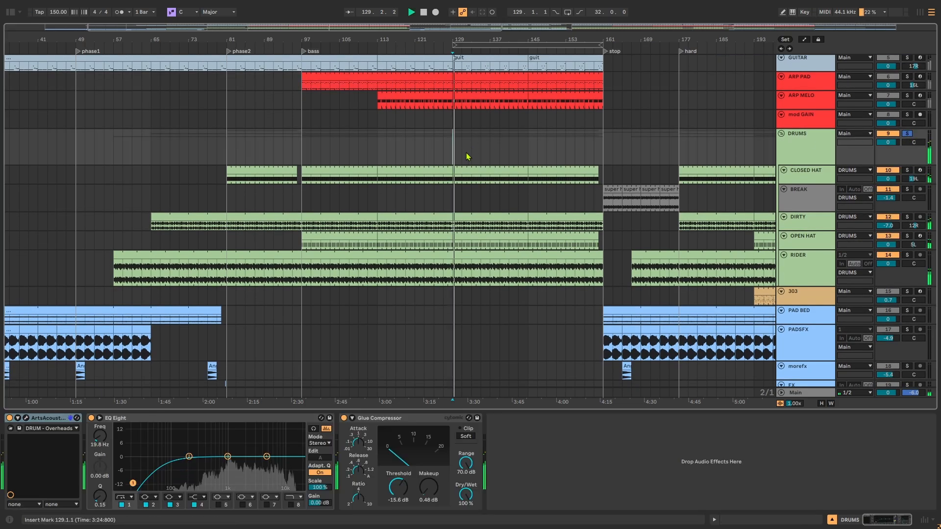
Solo CLOSED HAT within the DRUMS group and play it from bar 129
{"action": "scroll", "coordinate": [236, 151], "scroll_direction": "up", "scroll_amount": 1}
{"action": "scroll", "coordinate": [235, 151], "scroll_direction": "right", "scroll_amount": 3}
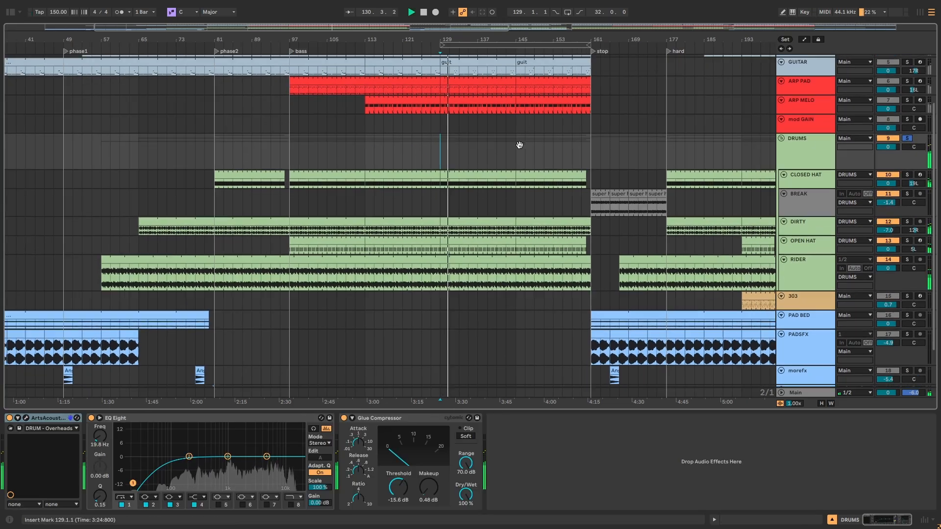
{"action": "left_click", "coordinate": [908, 198]}
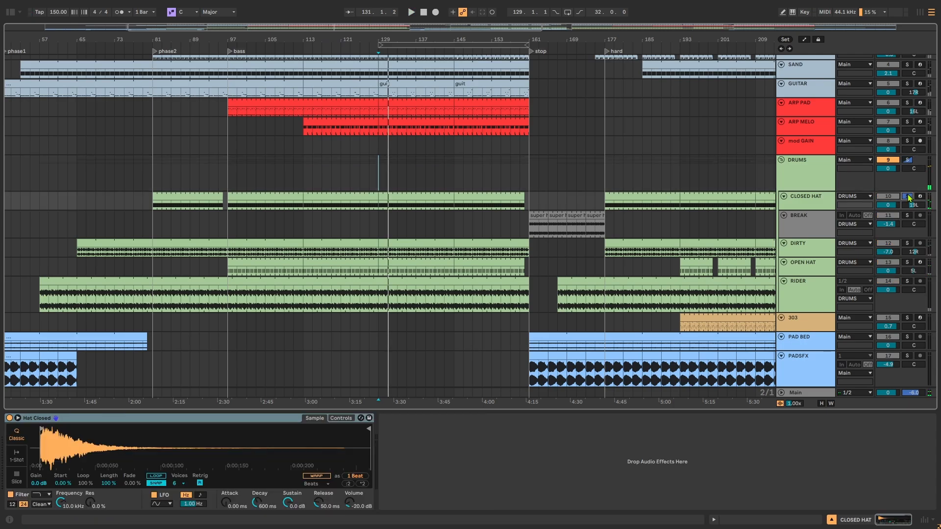
{"action": "key", "text": "space"}
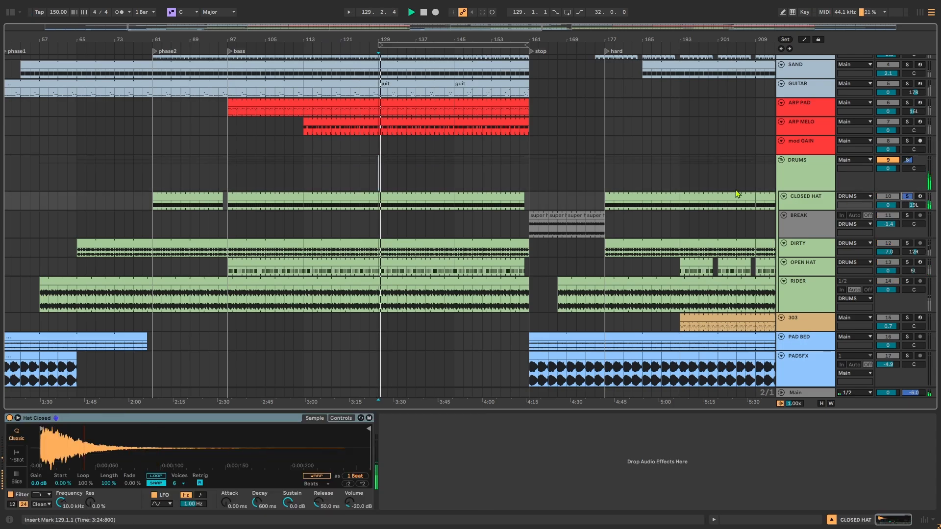
Examine the notes and velocities of the CLOSED HAT clip at bar 129 during playback, stop, and return to its devices
{"action": "double_click", "coordinate": [431, 201]}
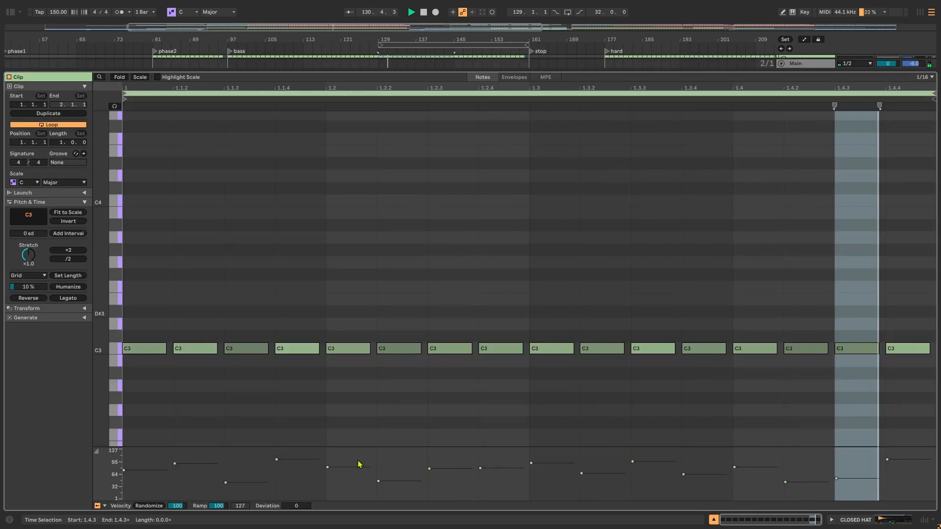
{"action": "left_click", "coordinate": [531, 361]}
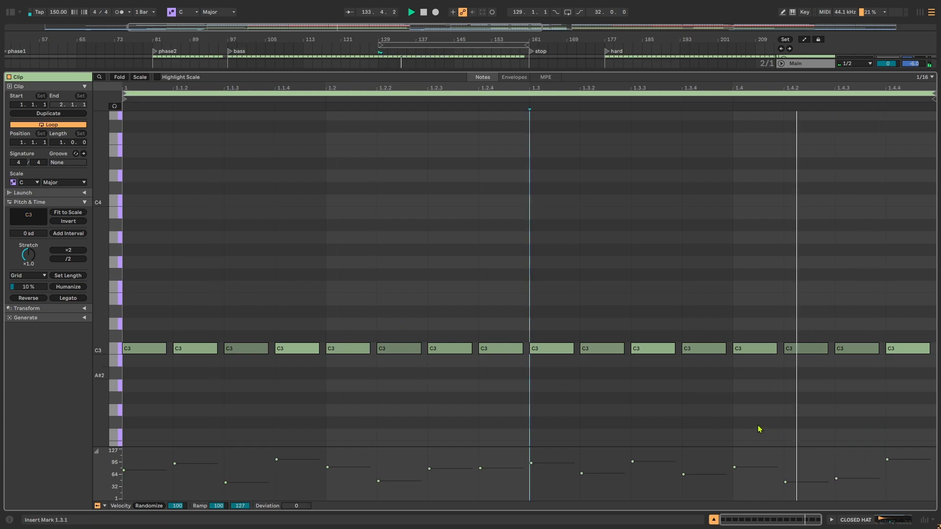
{"action": "key", "text": "space"}
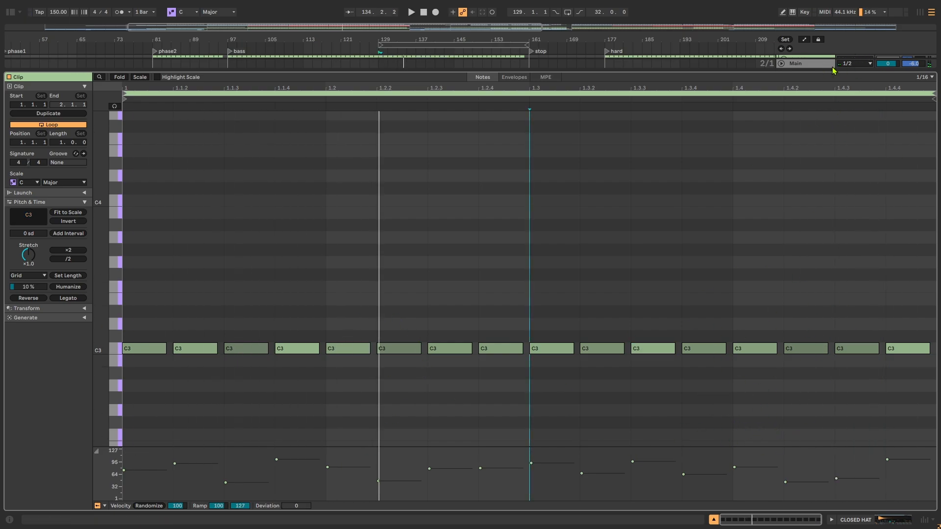
{"action": "key", "text": "space"}
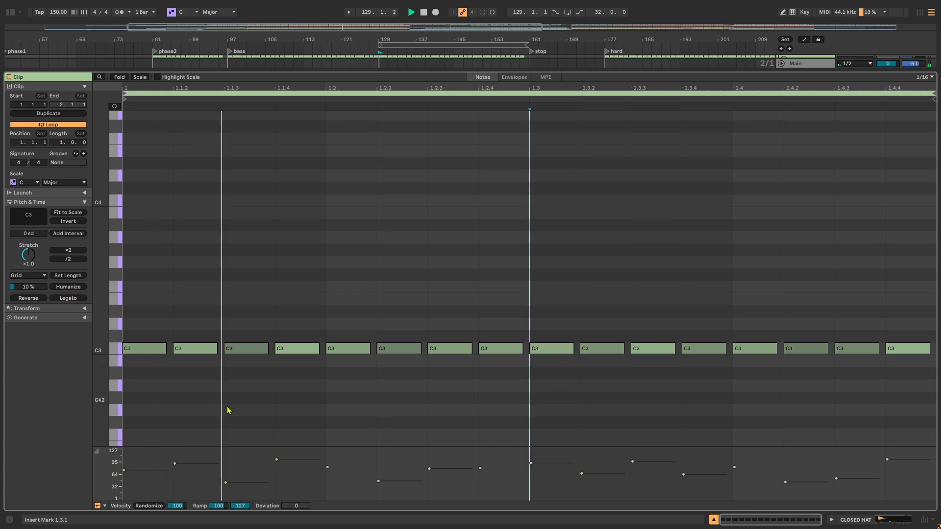
{"action": "key", "text": "space"}
{"action": "key", "text": "shift+Tab"}
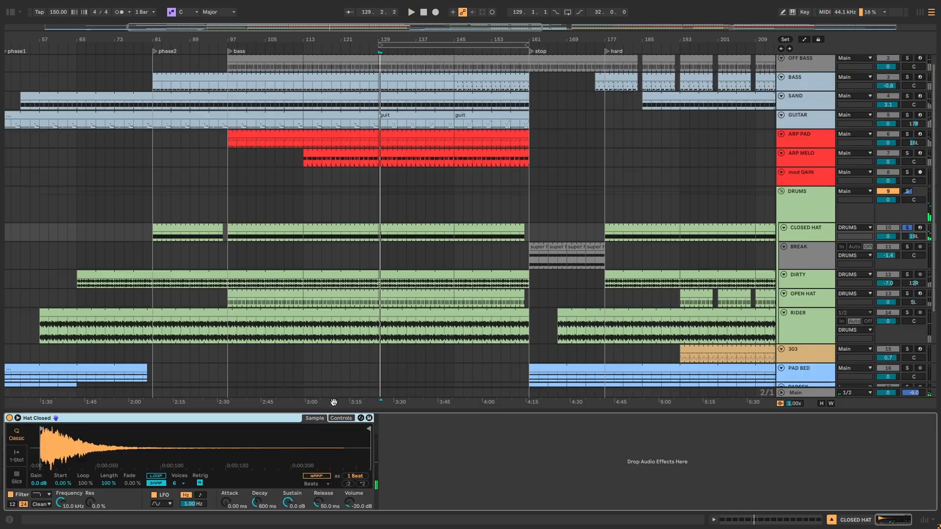
Display the DRUMS group's devices and examine its ArtsAcoustic reverb, EQ Eight and Glue Compressor
{"action": "left_click", "coordinate": [802, 201]}
{"action": "left_click", "coordinate": [810, 234]}
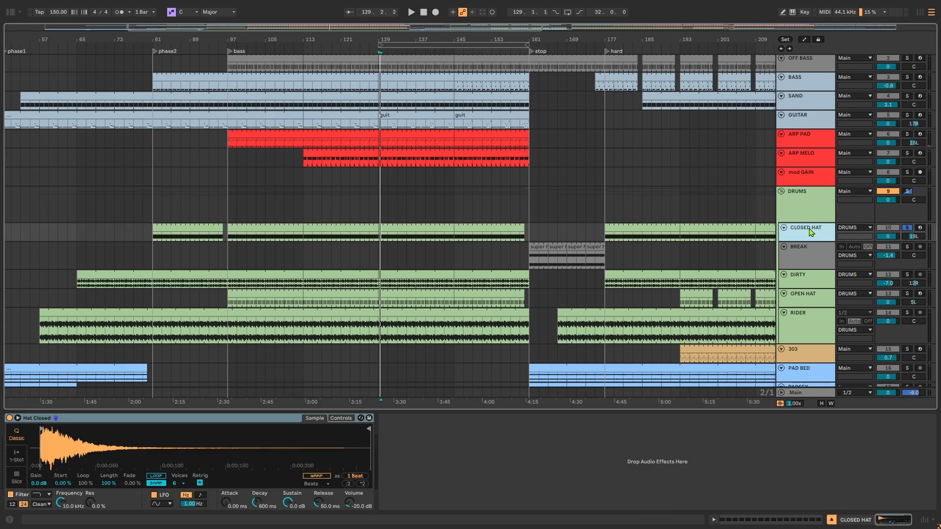
{"action": "left_click", "coordinate": [789, 201]}
{"action": "left_click", "coordinate": [48, 419]}
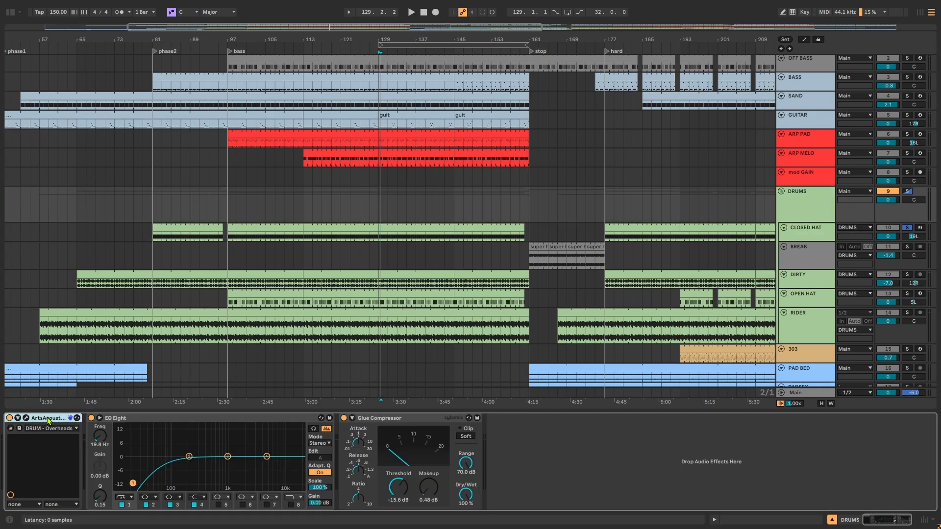
{"action": "left_click", "coordinate": [118, 420]}
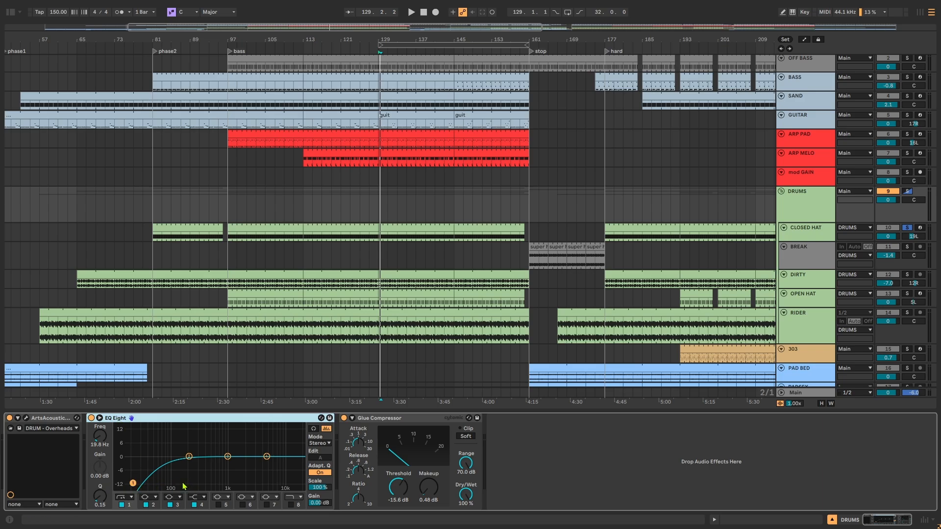
{"action": "left_click", "coordinate": [361, 420]}
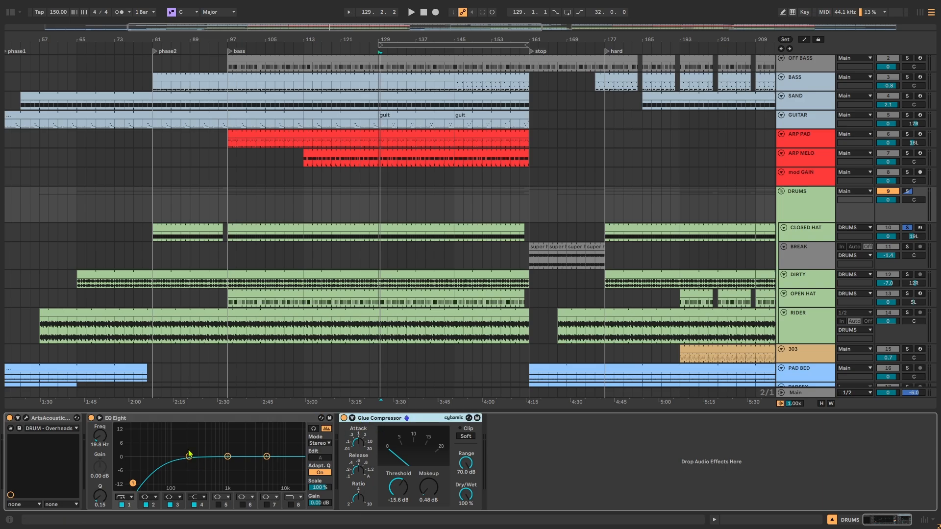
{"action": "left_click", "coordinate": [194, 419]}
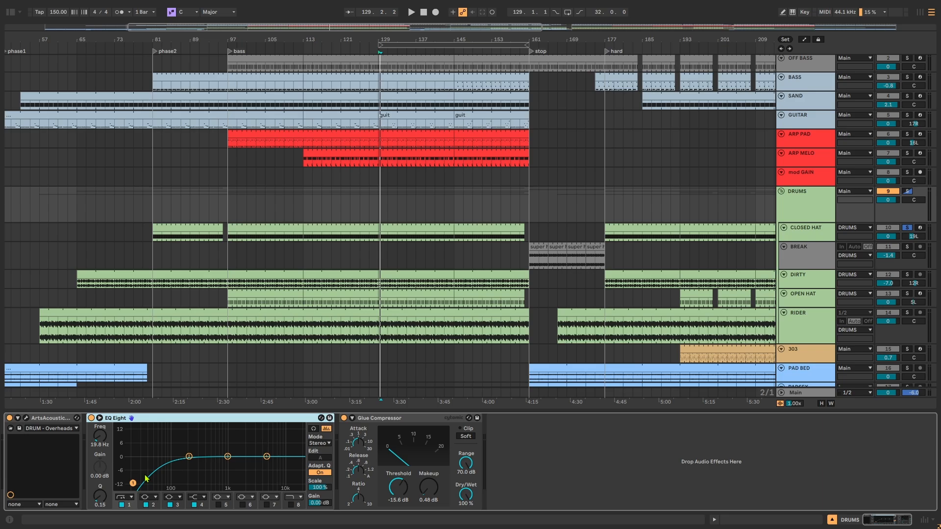
{"action": "left_click", "coordinate": [807, 218]}
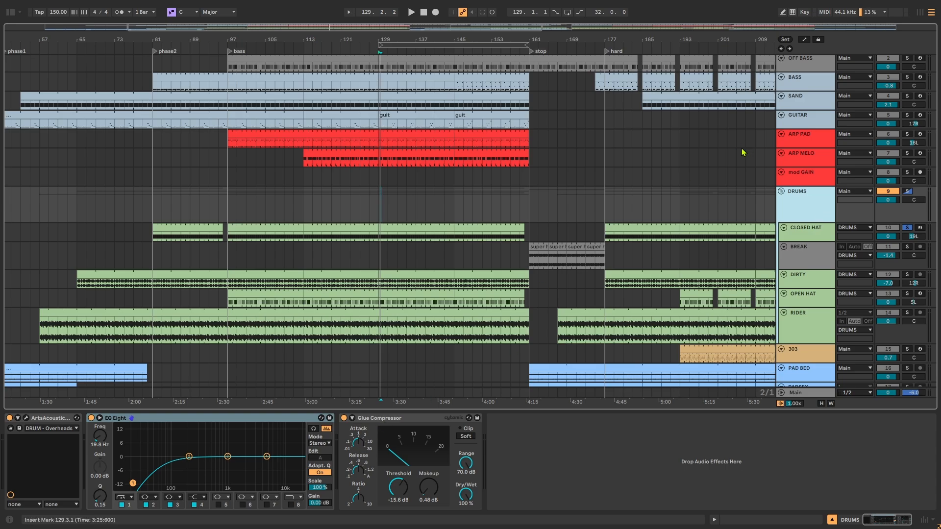
{"action": "left_click", "coordinate": [396, 419]}
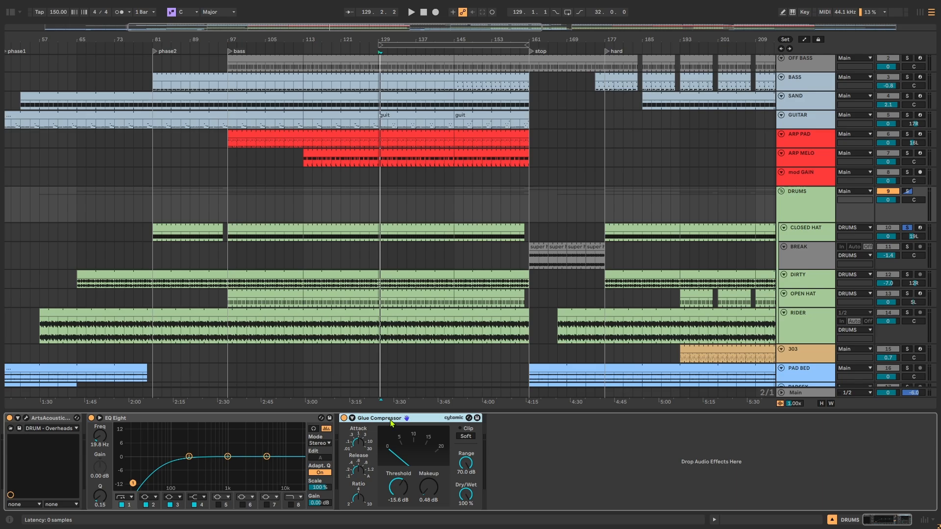
Display CLOSED HAT's Hat Closed sampler and play the track briefly from bar 113
{"action": "left_click", "coordinate": [813, 235]}
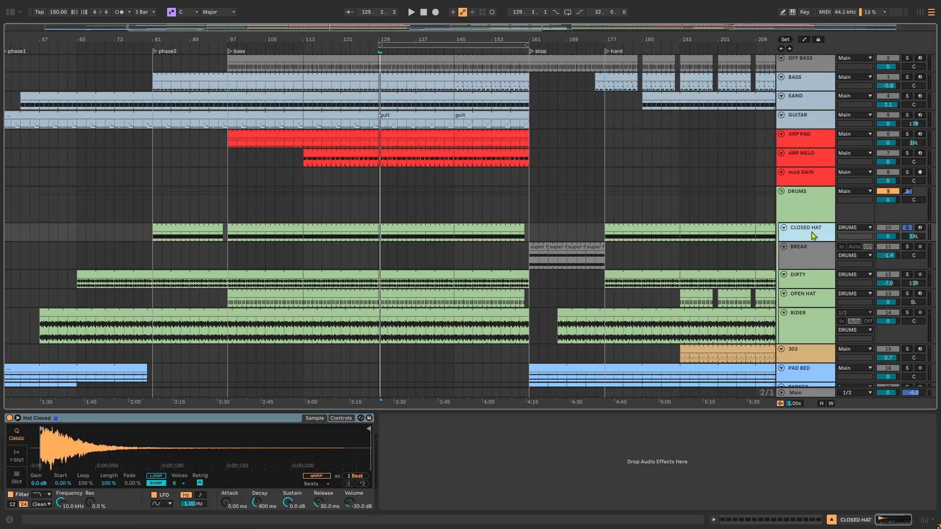
{"action": "left_click", "coordinate": [303, 238]}
{"action": "key", "text": "space"}
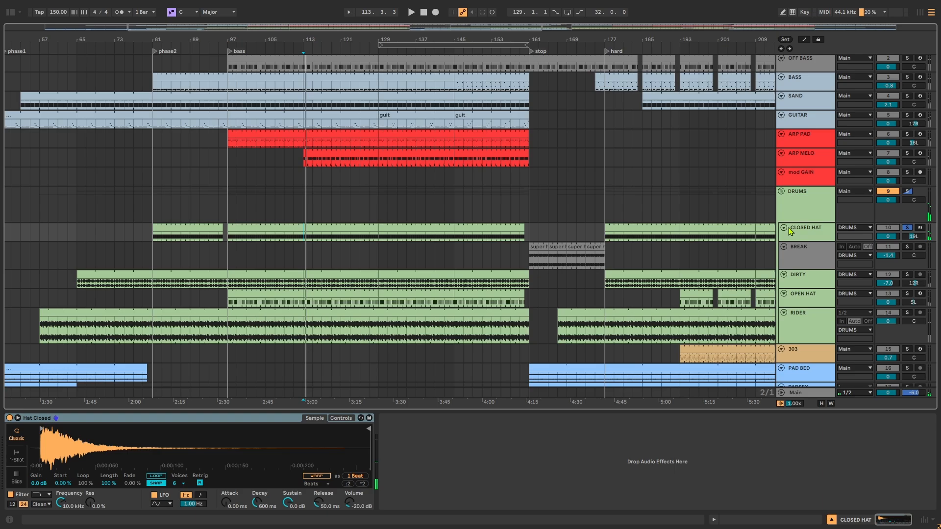
Solo BREAK and play it from bar 161
{"action": "left_click_drag", "start_coordinate": [679, 237], "coordinate": [393, 239]}
{"action": "left_click", "coordinate": [241, 264]}
{"action": "key", "text": "w"}
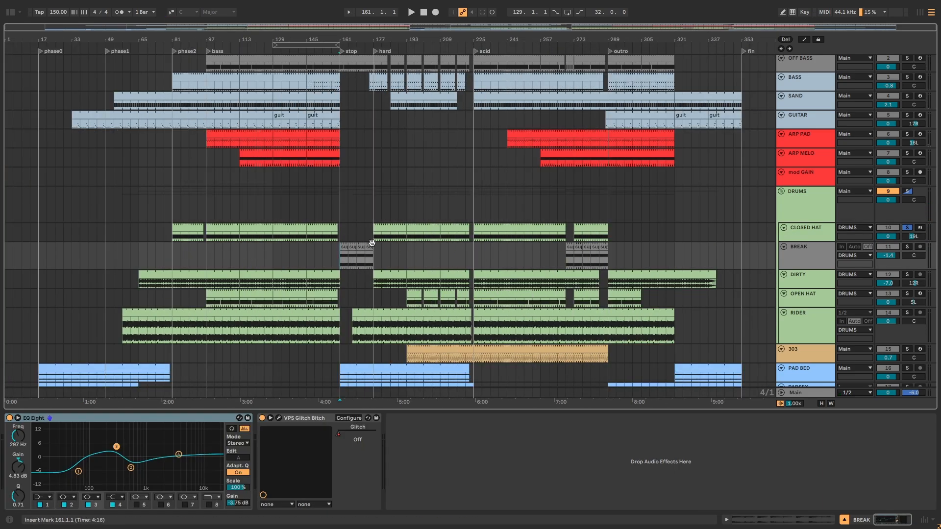
{"action": "scroll", "coordinate": [365, 256], "scroll_direction": "up", "scroll_amount": 3}
{"action": "key", "text": "space"}
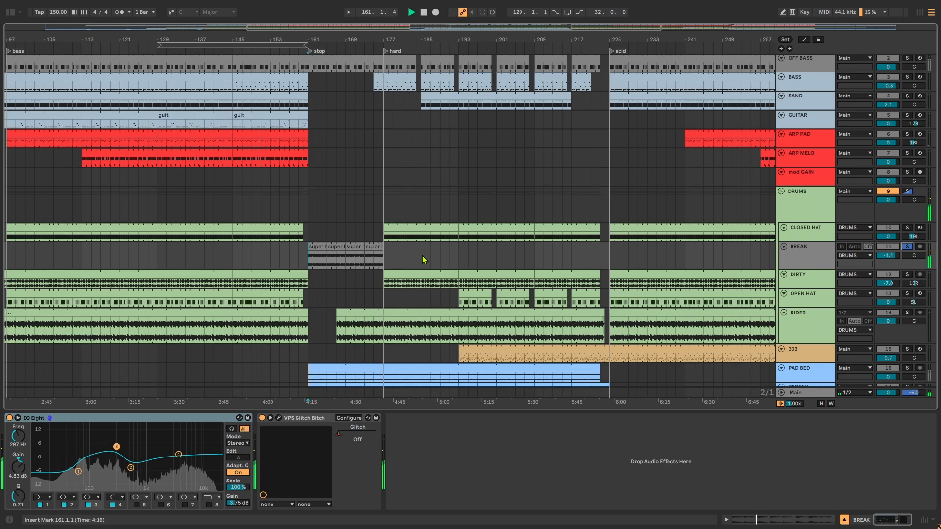
Show the automation lanes and examine BREAK's VPS Glitch Bitch Glitch automation from bar 161
{"action": "scroll", "coordinate": [310, 272], "scroll_direction": "up", "scroll_amount": 2}
{"action": "left_click", "coordinate": [293, 421]}
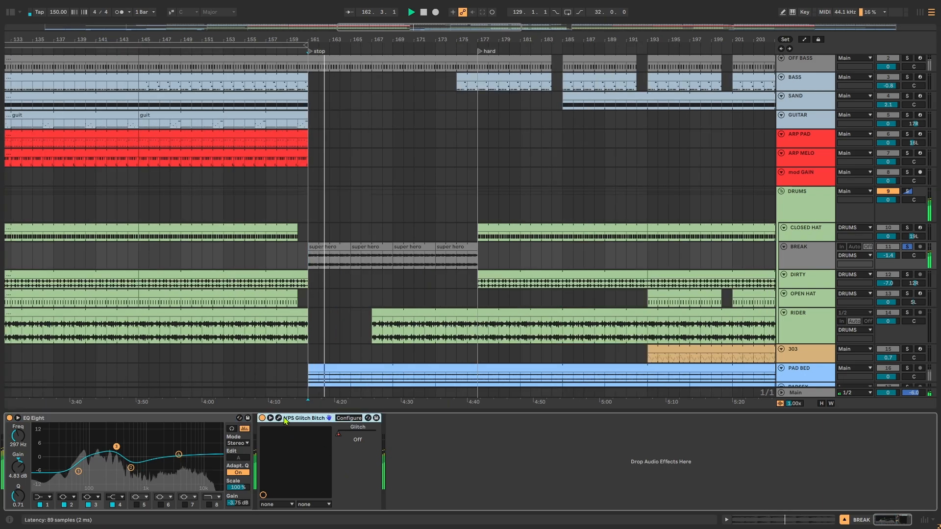
{"action": "left_click", "coordinate": [783, 247]}
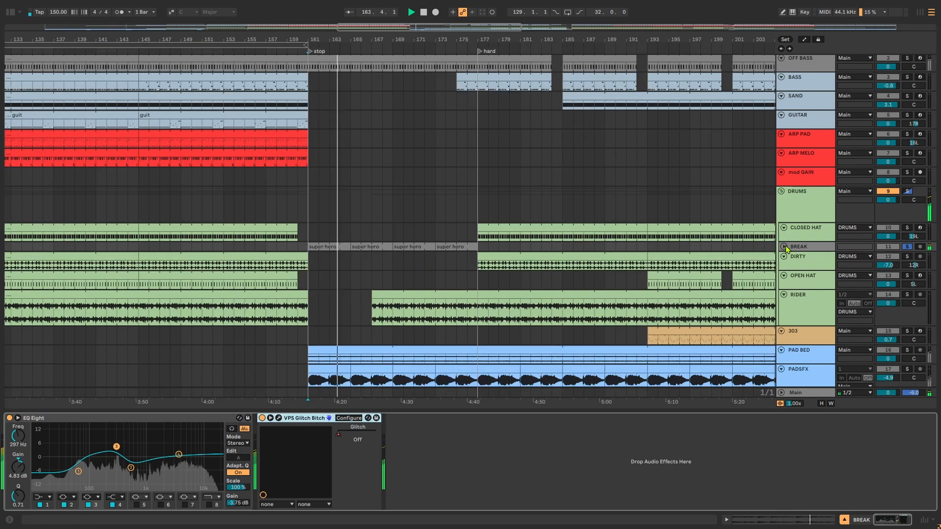
{"action": "key", "text": "a"}
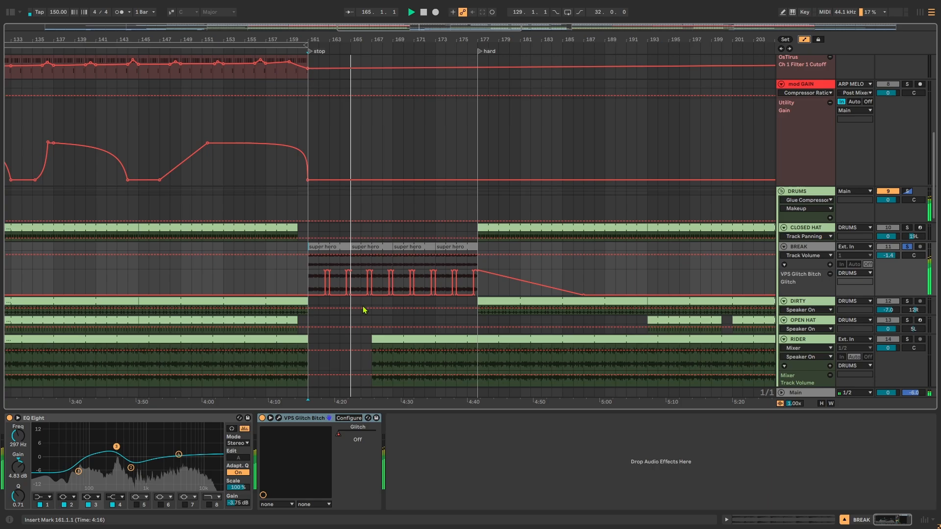
{"action": "scroll", "coordinate": [392, 297], "scroll_direction": "up", "scroll_amount": 5}
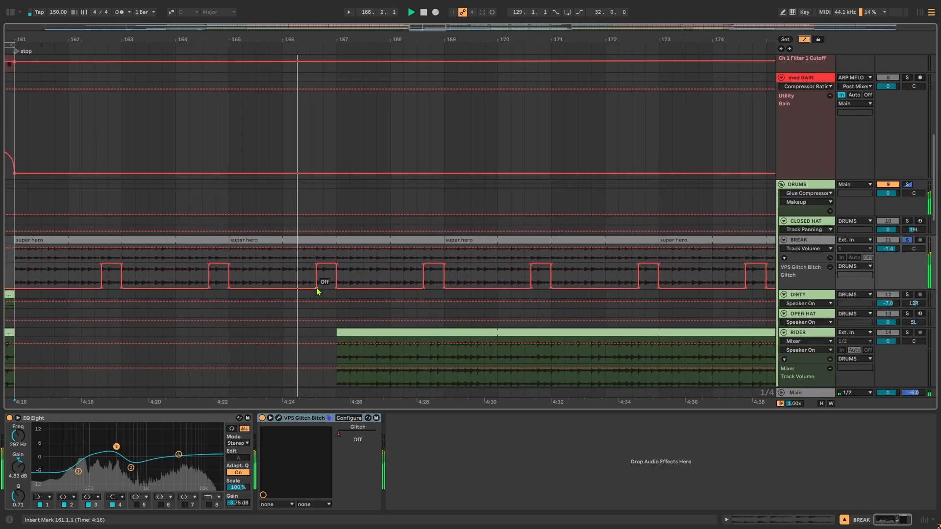
Open BREAK's VPS Glitch Bitch plug-in to examine its settings, close it and stop playback
{"action": "left_click", "coordinate": [279, 419]}
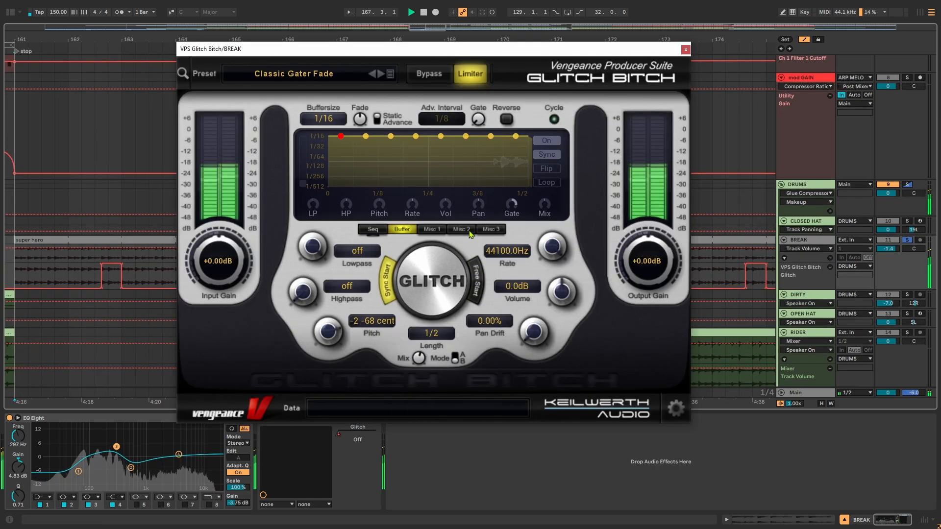
{"action": "left_click", "coordinate": [686, 50]}
{"action": "left_click_drag", "start_coordinate": [554, 228], "coordinate": [130, 235]}
{"action": "key", "text": "space"}
Examine BREAK's second group of super hero clips and its Glitch automation between bars 269 and 289
{"action": "scroll", "coordinate": [314, 235], "scroll_direction": "down", "scroll_amount": 4}
{"action": "scroll", "coordinate": [314, 235], "scroll_direction": "down", "scroll_amount": 10}
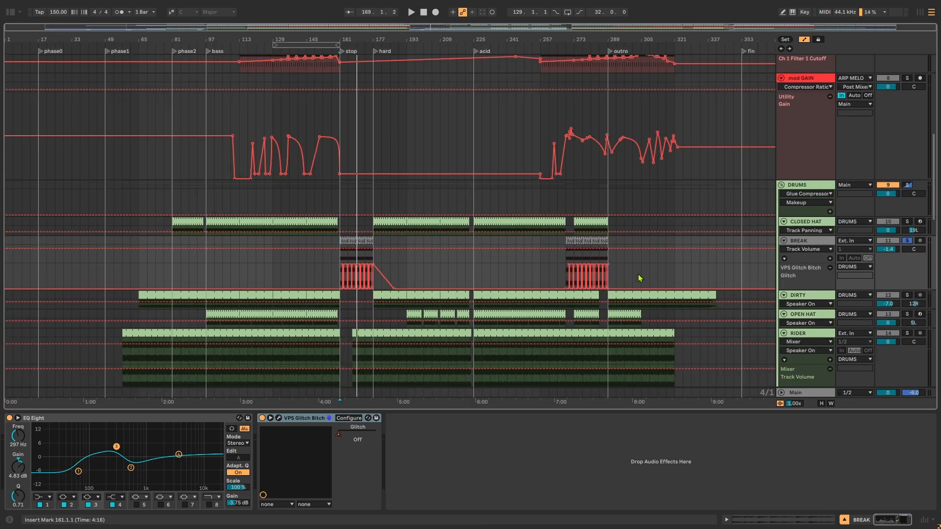
{"action": "scroll", "coordinate": [432, 164], "scroll_direction": "up", "scroll_amount": 10}
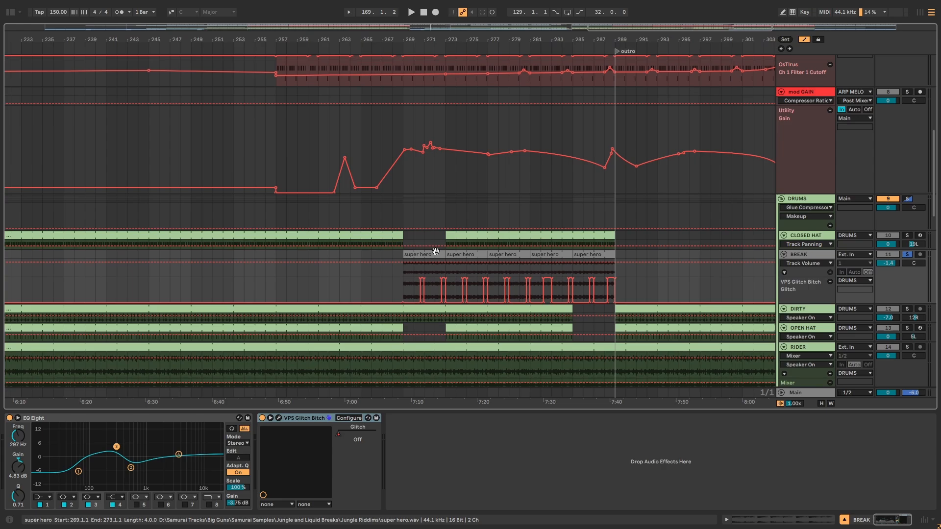
Clear the solo in the DRUMS group so the whole mix is audible again
{"action": "left_click_drag", "start_coordinate": [439, 207], "coordinate": [429, 176]}
{"action": "scroll", "coordinate": [429, 176], "scroll_direction": "down", "scroll_amount": 5}
{"action": "scroll", "coordinate": [429, 179], "scroll_direction": "down", "scroll_amount": 5}
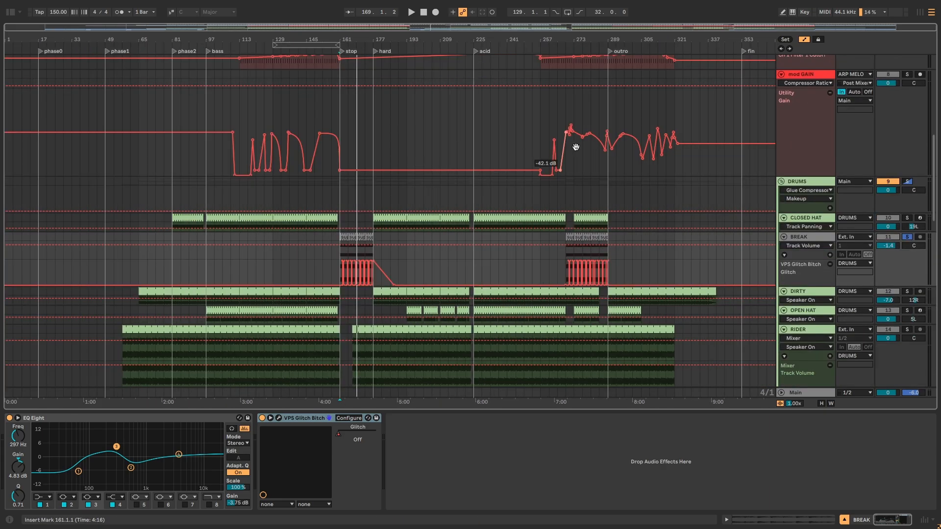
{"action": "left_click_drag", "start_coordinate": [576, 147], "coordinate": [574, 100]}
{"action": "scroll", "coordinate": [574, 99], "scroll_direction": "up", "scroll_amount": 10}
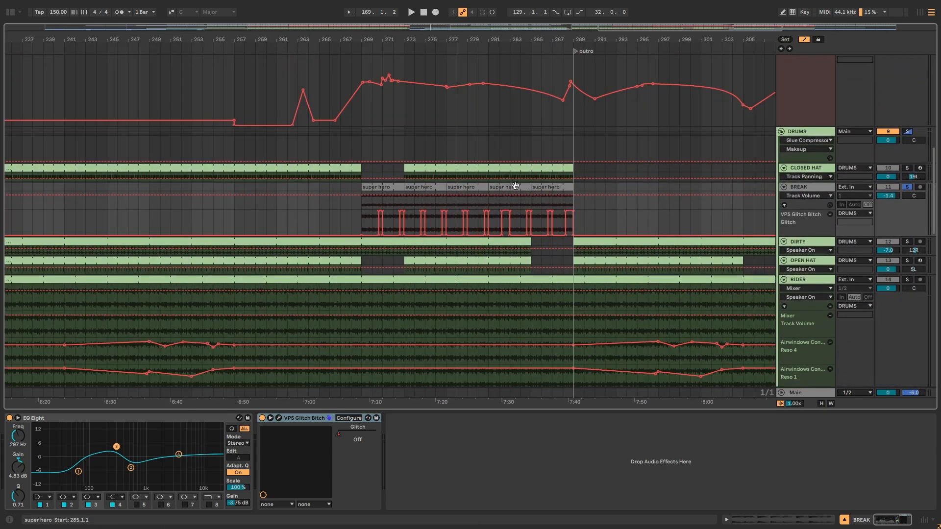
{"action": "left_click", "coordinate": [351, 215]}
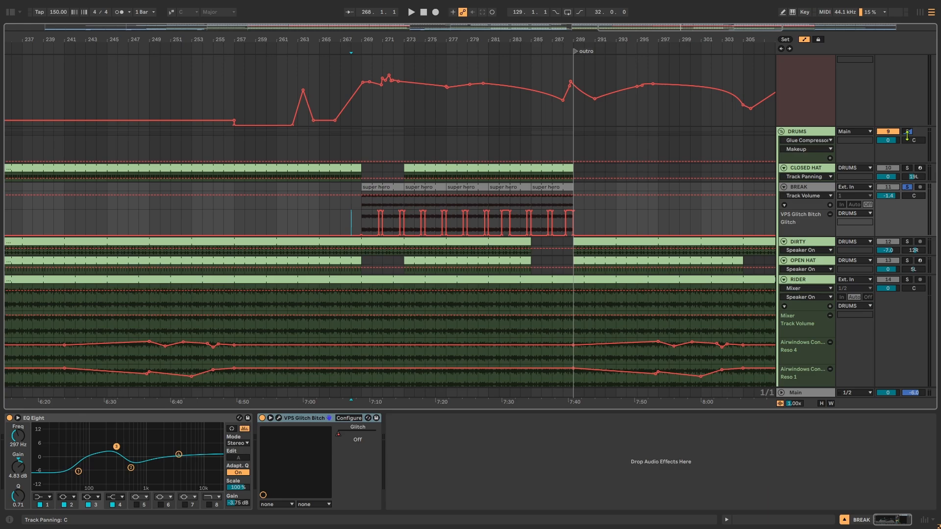
{"action": "left_click", "coordinate": [907, 132]}
Hide the automation lanes to return every track to its plain clip view
{"action": "left_click_drag", "start_coordinate": [466, 92], "coordinate": [458, 323]}
{"action": "left_click_drag", "start_coordinate": [439, 170], "coordinate": [446, 274]}
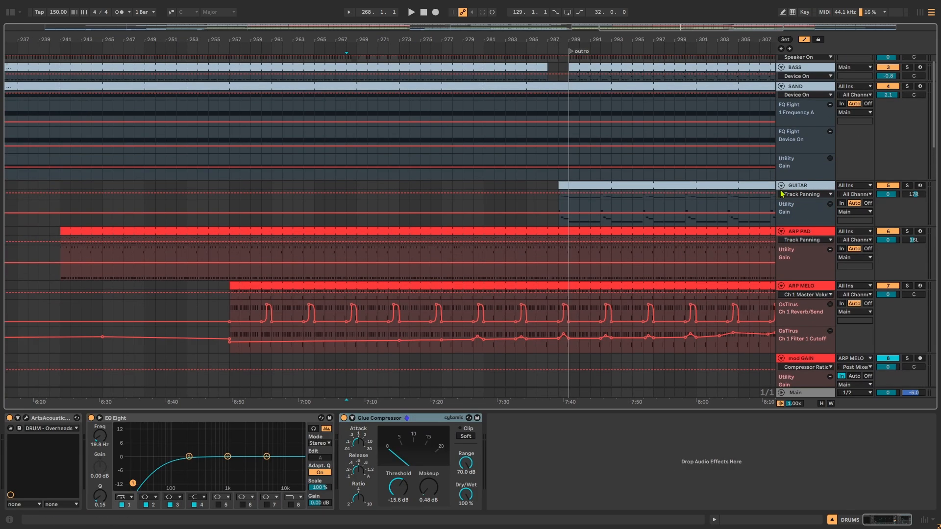
{"action": "scroll", "coordinate": [802, 112], "scroll_direction": "up", "scroll_amount": 1}
{"action": "left_click", "coordinate": [804, 40]}
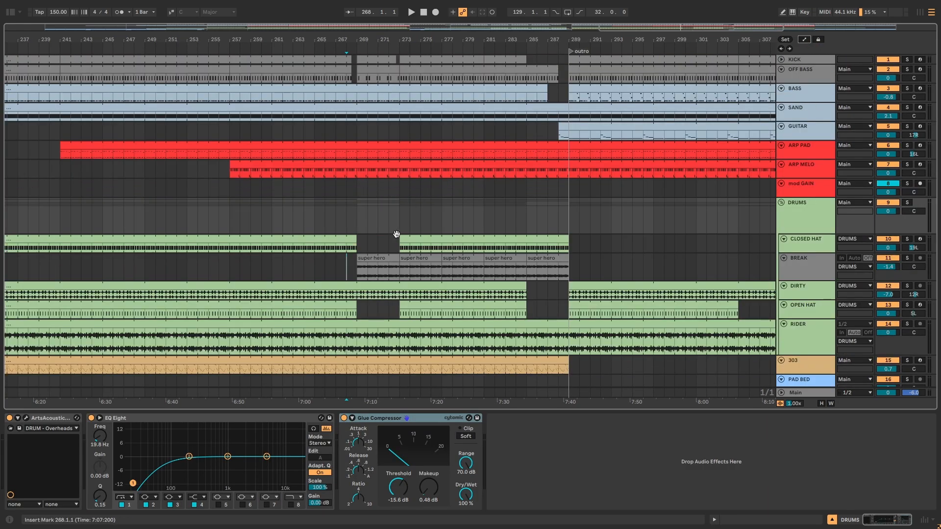
Play the full mix from bar 267 through the start of BREAK's second clip group, and stop playback
{"action": "left_click", "coordinate": [340, 266]}
{"action": "scroll", "coordinate": [364, 82], "scroll_direction": "up", "scroll_amount": 3}
{"action": "key", "text": "space"}
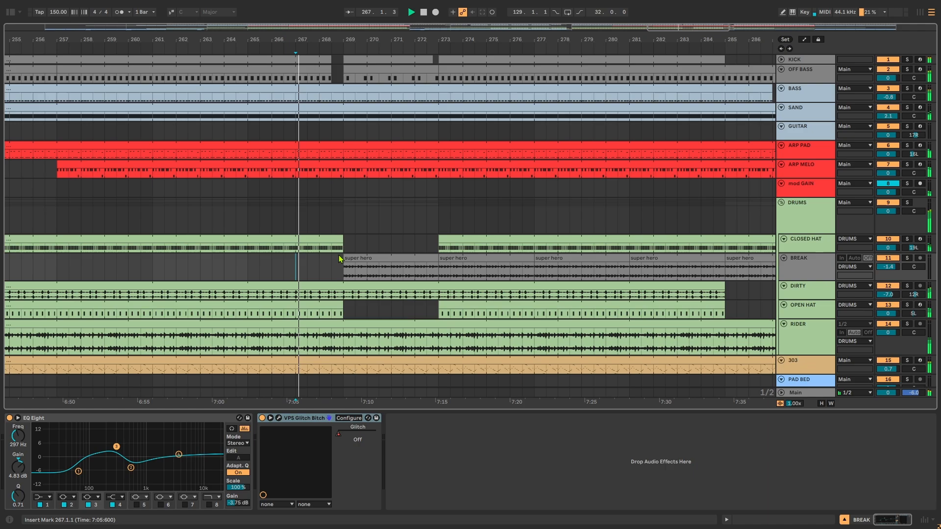
{"action": "scroll", "coordinate": [343, 191], "scroll_direction": "up", "scroll_amount": 2}
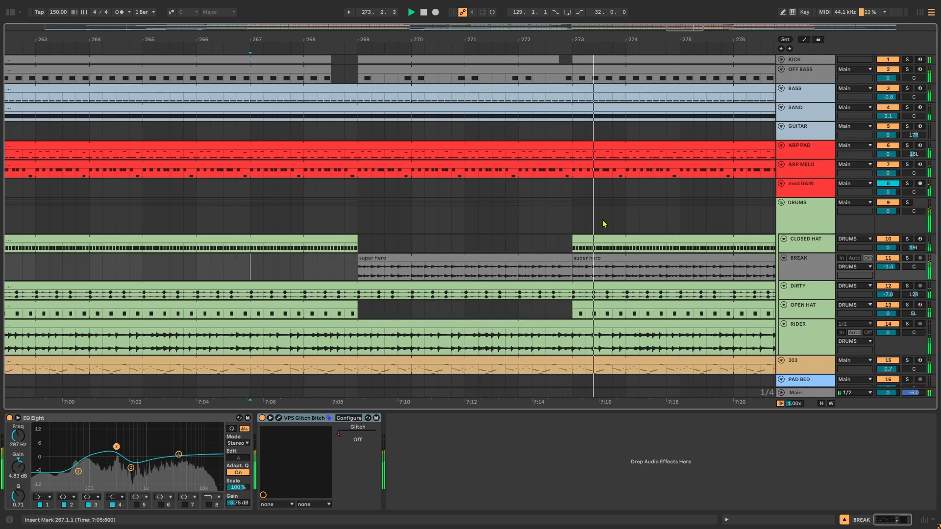
{"action": "scroll", "coordinate": [611, 216], "scroll_direction": "down", "scroll_amount": 5}
{"action": "key", "text": "space"}
Solo DIRTY, play it briefly from bar 97 at the bass marker, and stop playback
{"action": "scroll", "coordinate": [619, 271], "scroll_direction": "down", "scroll_amount": 3}
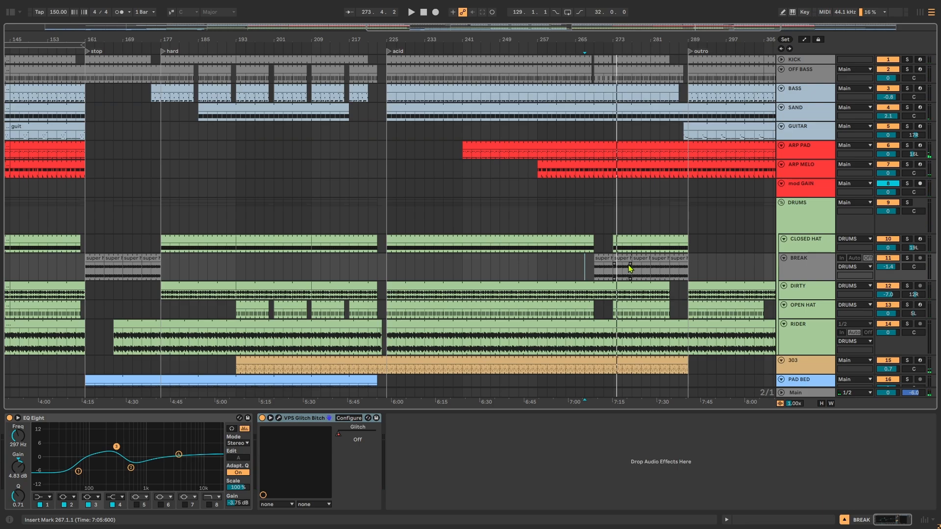
{"action": "left_click_drag", "start_coordinate": [194, 208], "coordinate": [409, 206]}
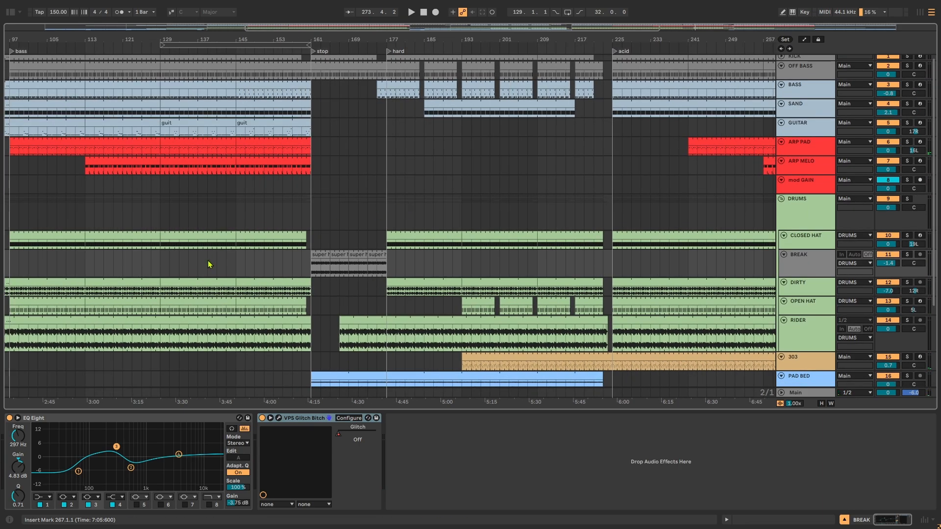
{"action": "scroll", "coordinate": [210, 264], "scroll_direction": "up", "scroll_amount": 3}
{"action": "left_click_drag", "start_coordinate": [210, 265], "coordinate": [490, 255]}
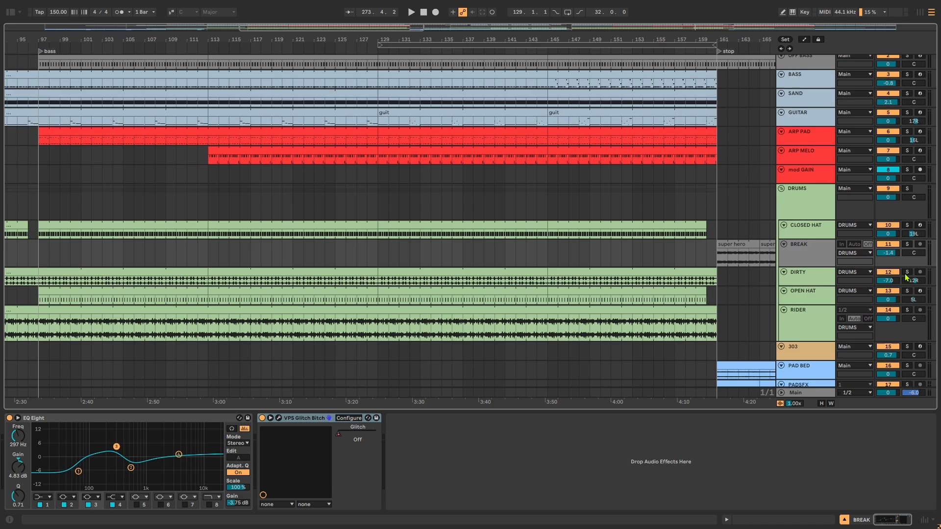
{"action": "left_click", "coordinate": [906, 272]}
{"action": "scroll", "coordinate": [492, 252], "scroll_direction": "left", "scroll_amount": 3}
{"action": "scroll", "coordinate": [492, 252], "scroll_direction": "down", "scroll_amount": 1}
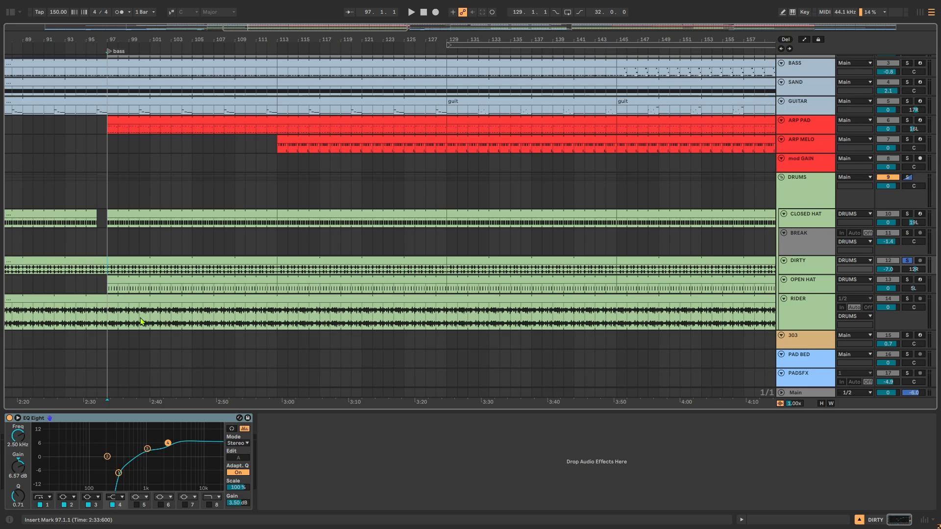
{"action": "key", "text": "space"}
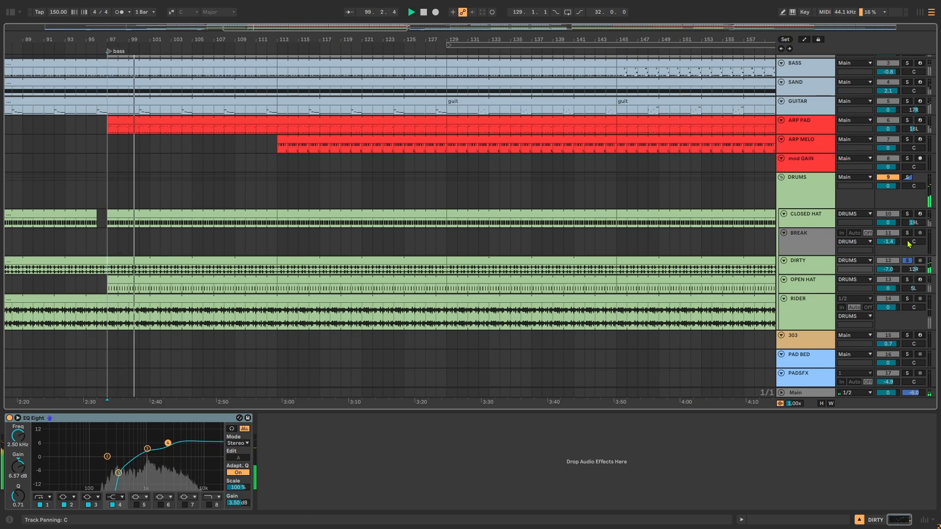
{"action": "key", "text": "space"}
Add CLOSED HAT, GUITAR, SAND, BASS and OFF BASS to the soloed tracks alongside DIRTY
{"action": "left_click", "coordinate": [908, 216]}
{"action": "scroll", "coordinate": [709, 163], "scroll_direction": "up", "scroll_amount": 2}
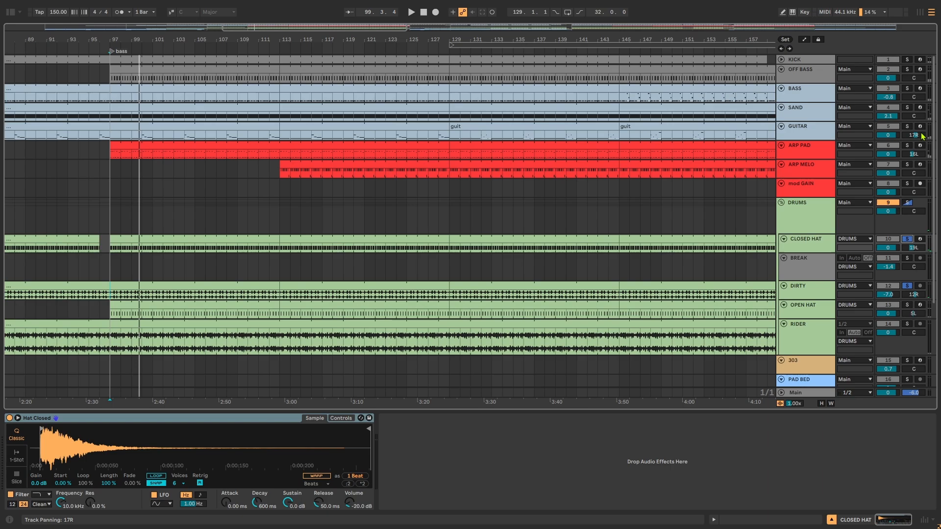
{"action": "left_click", "coordinate": [908, 126]}
{"action": "left_click", "coordinate": [908, 108]}
{"action": "left_click", "coordinate": [908, 88]}
{"action": "left_click", "coordinate": [908, 69]}
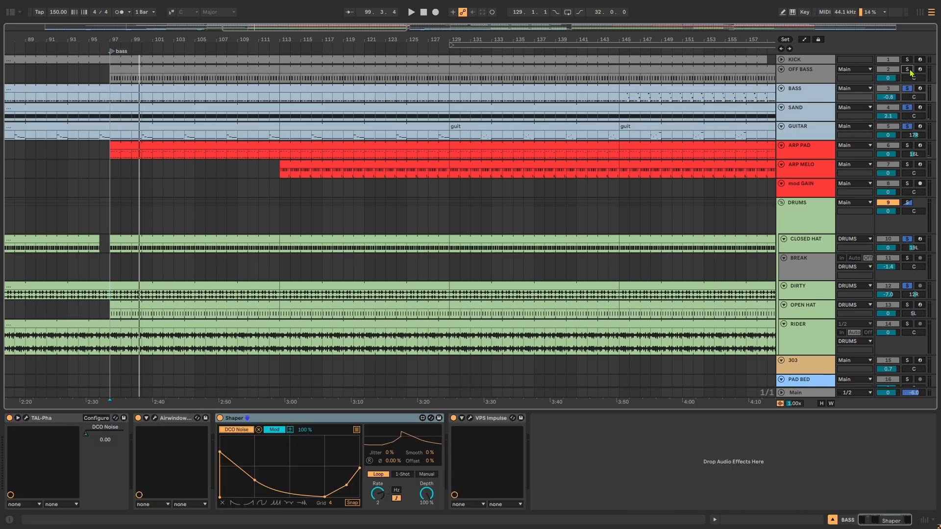
Add the KICK and OFF BASS tracks to the soloed tracks and play the arrangement from the bass marker at bar 97
{"action": "left_click", "coordinate": [908, 59]}
{"action": "key", "text": "space"}
{"action": "scroll", "coordinate": [269, 219], "scroll_direction": "left", "scroll_amount": 5}
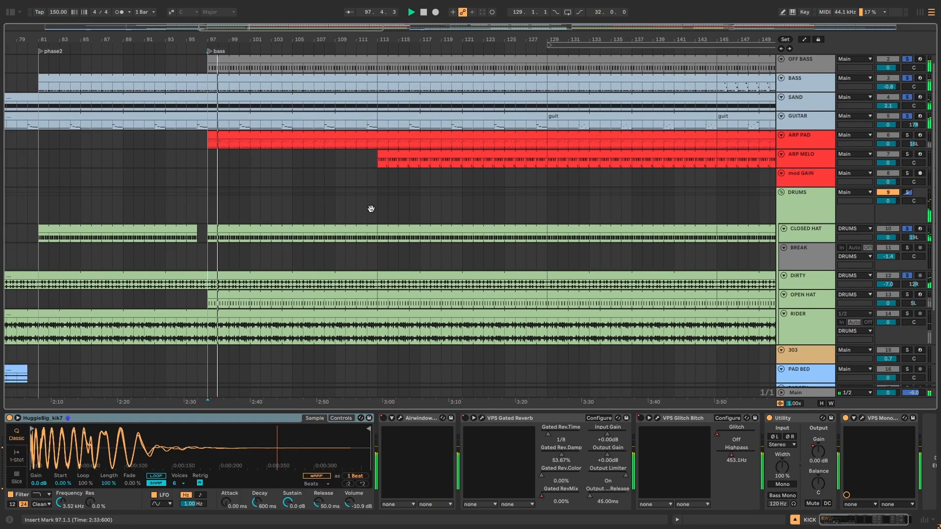
Select the DIRTY track and examine its EQ Eight curve while the soloed tracks play
{"action": "left_click", "coordinate": [790, 279]}
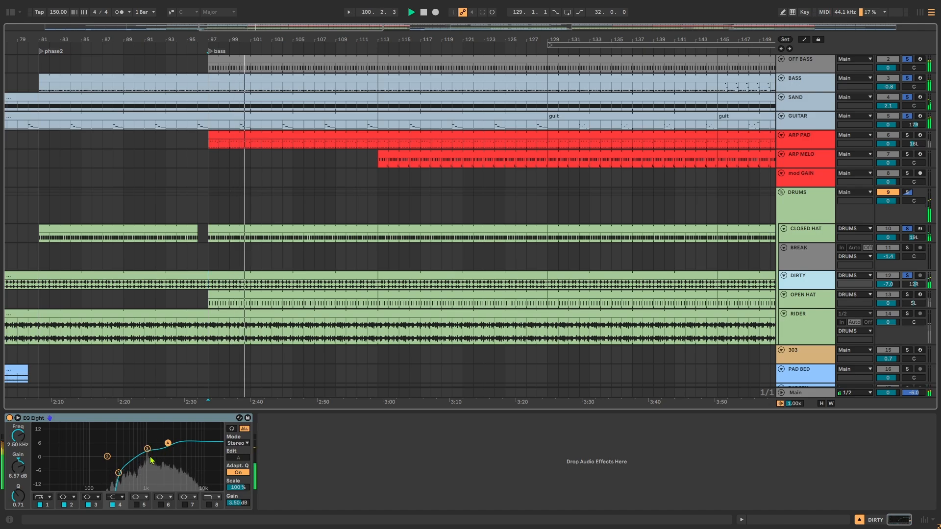
{"action": "scroll", "coordinate": [540, 245], "scroll_direction": "down", "scroll_amount": 2}
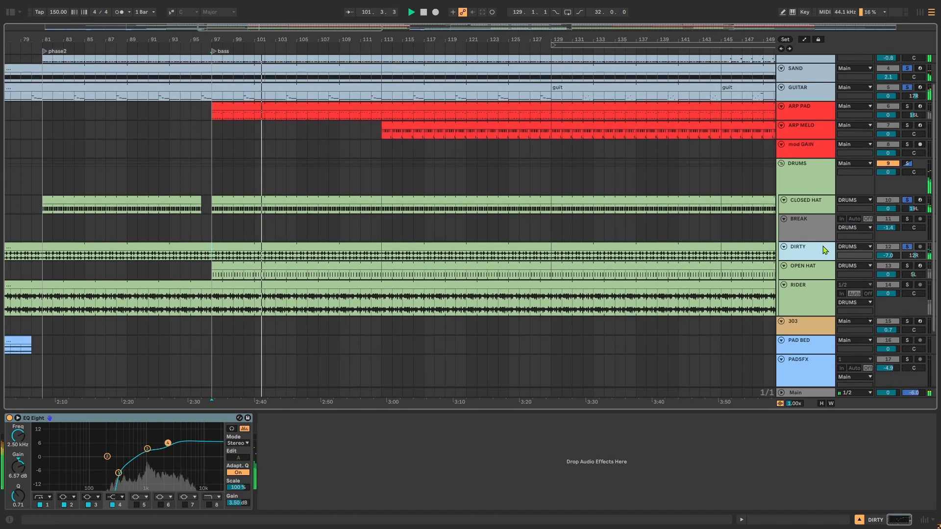
{"action": "left_click", "coordinate": [815, 236]}
{"action": "left_click", "coordinate": [819, 249]}
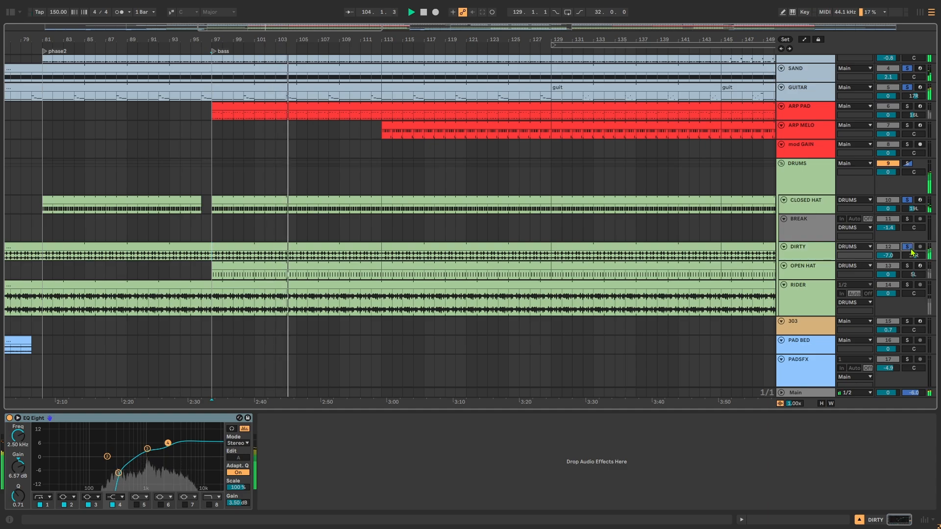
Solo only the DIRTY track and listen to it from bar 97
{"action": "left_click", "coordinate": [910, 248]}
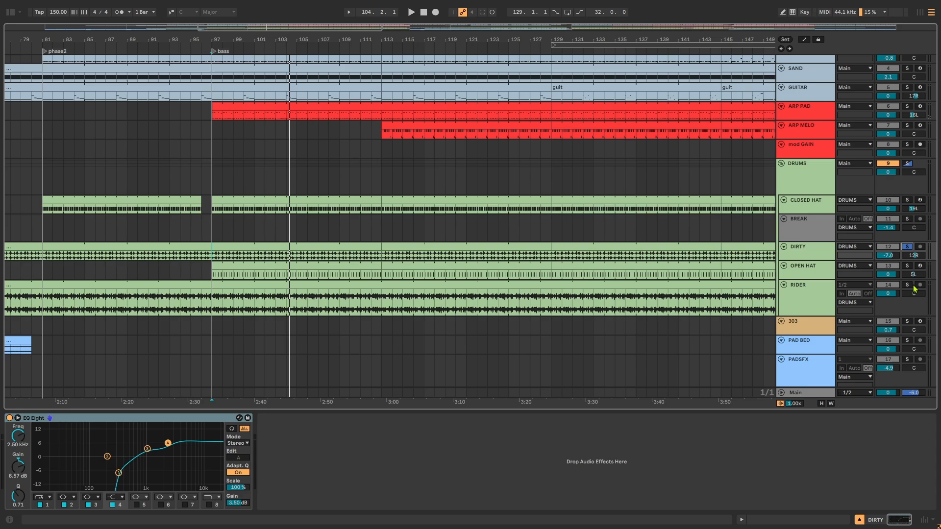
{"action": "left_click", "coordinate": [214, 237]}
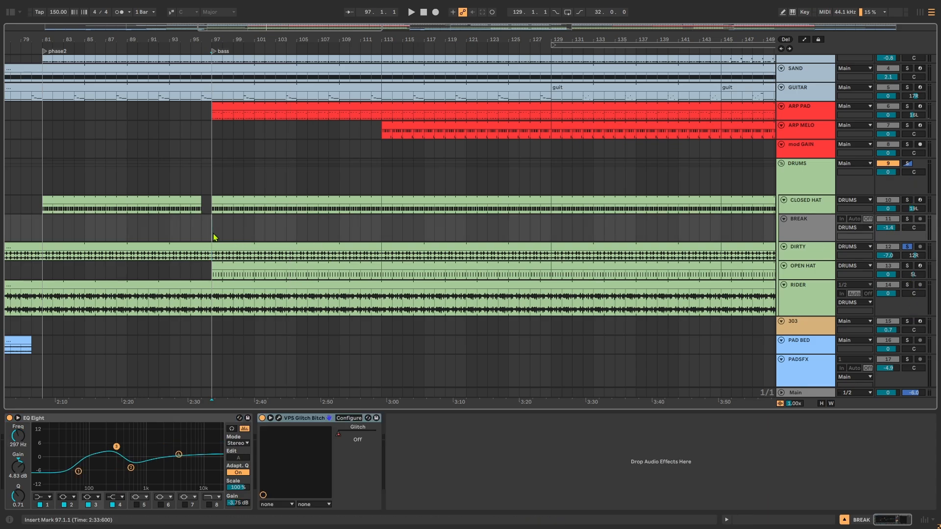
{"action": "key", "text": "space"}
{"action": "key", "text": "space"}
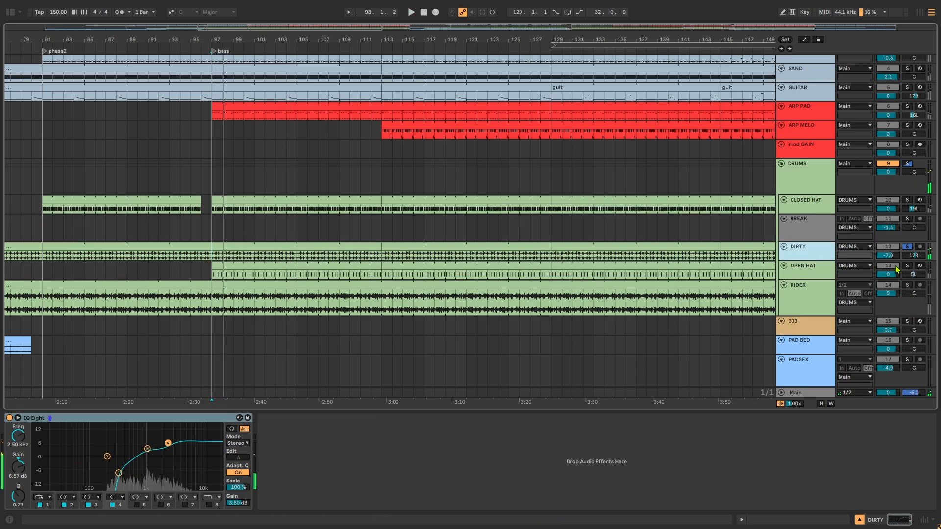
Solo only the OPEN HAT track, listen to it from bar 97 and stop playback
{"action": "left_click", "coordinate": [907, 265]}
{"action": "key", "text": "space"}
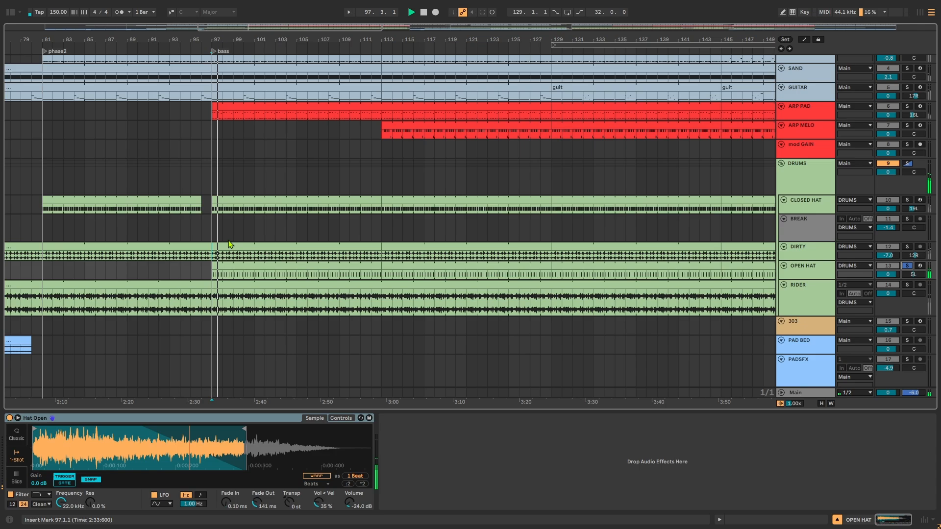
{"action": "key", "text": "space"}
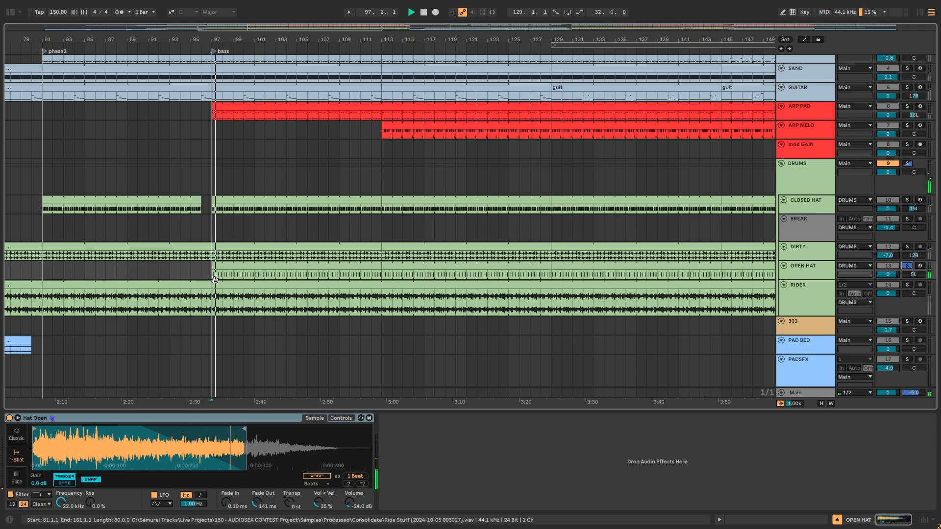
{"action": "scroll", "coordinate": [212, 279], "scroll_direction": "up", "scroll_amount": 2}
{"action": "scroll", "coordinate": [220, 279], "scroll_direction": "down", "scroll_amount": 2}
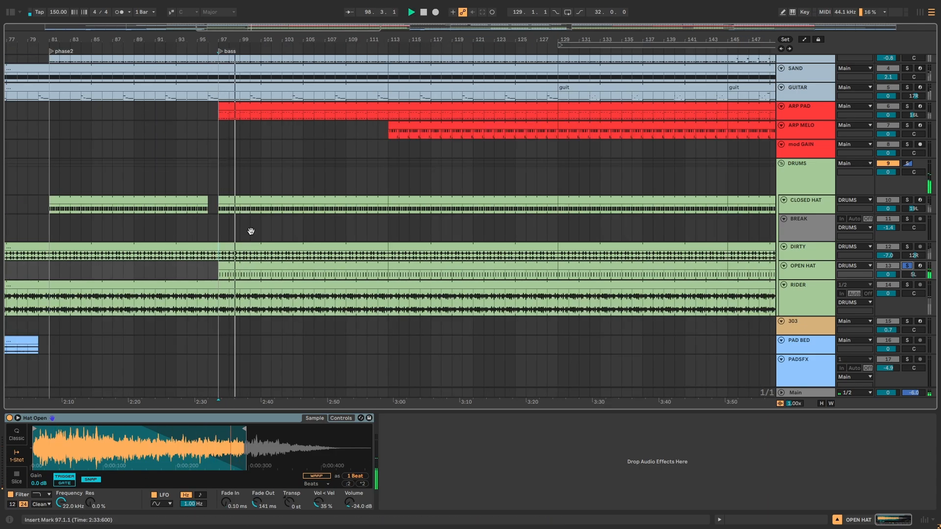
{"action": "left_click_drag", "start_coordinate": [251, 232], "coordinate": [296, 301]}
{"action": "key", "text": "space"}
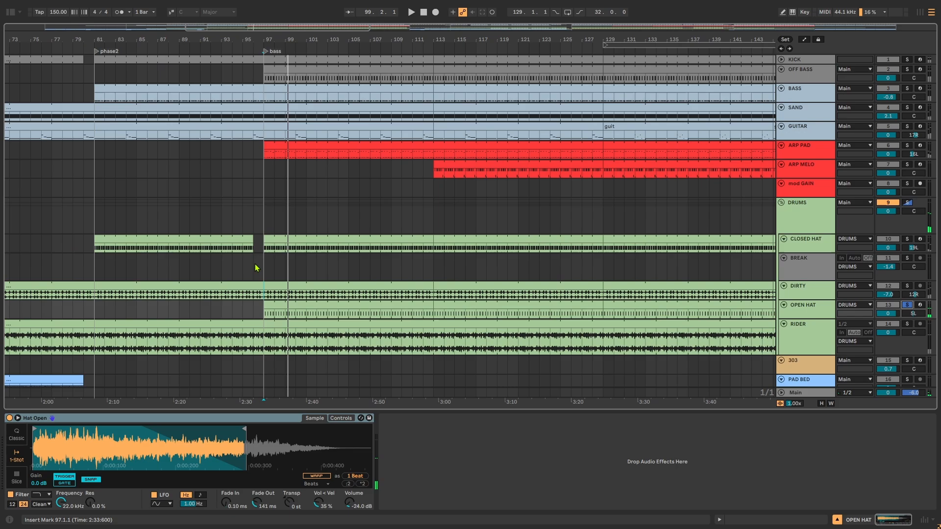
Take OPEN HAT out of solo and play the full mix from bar 96 across the bass marker
{"action": "left_click", "coordinate": [255, 265]}
{"action": "scroll", "coordinate": [257, 264], "scroll_direction": "up", "scroll_amount": 3}
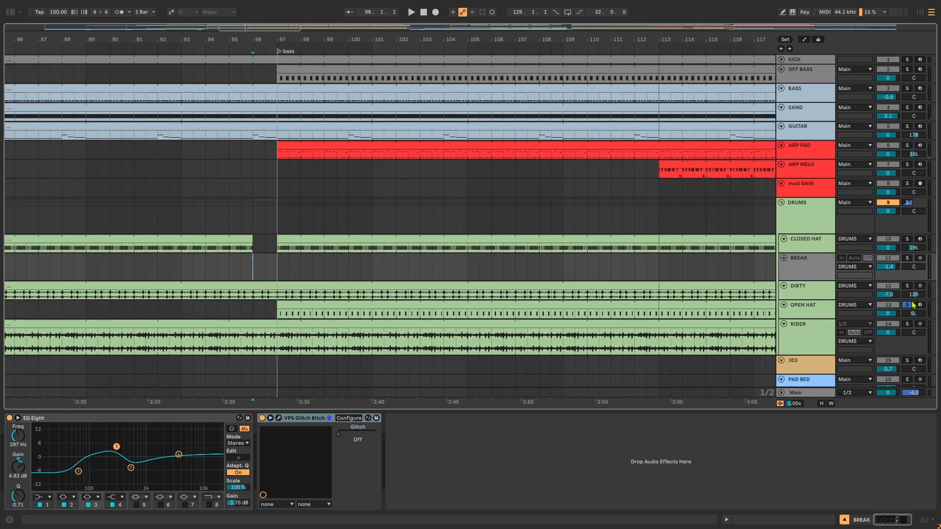
{"action": "left_click", "coordinate": [911, 305]}
{"action": "key", "text": "space"}
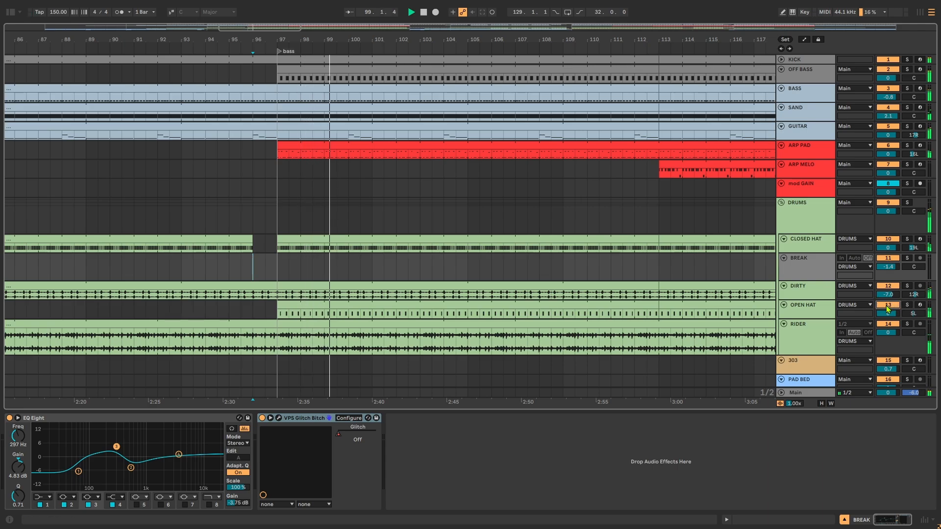
{"action": "key", "text": "space"}
Solo the RIDER track and listen to it from the phase2 marker at bar 81 and from bar 97
{"action": "left_click", "coordinate": [830, 338]}
{"action": "scroll", "coordinate": [564, 284], "scroll_direction": "down", "scroll_amount": 4}
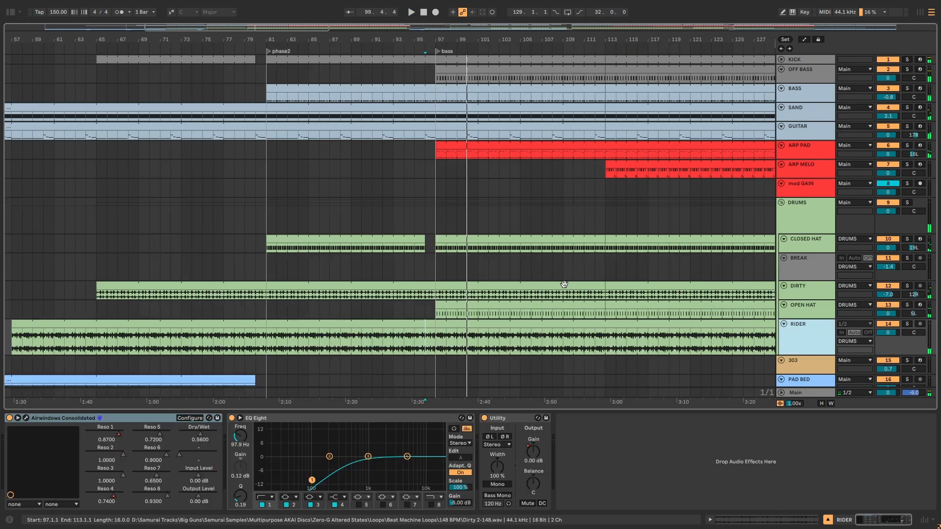
{"action": "left_click_drag", "start_coordinate": [518, 288], "coordinate": [326, 224]}
{"action": "left_click_drag", "start_coordinate": [553, 223], "coordinate": [686, 211]}
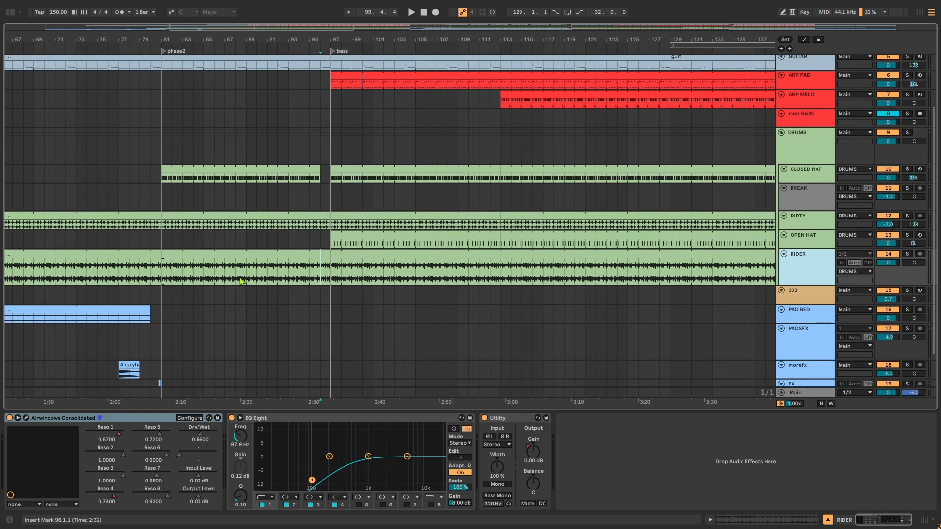
{"action": "left_click", "coordinate": [161, 278]}
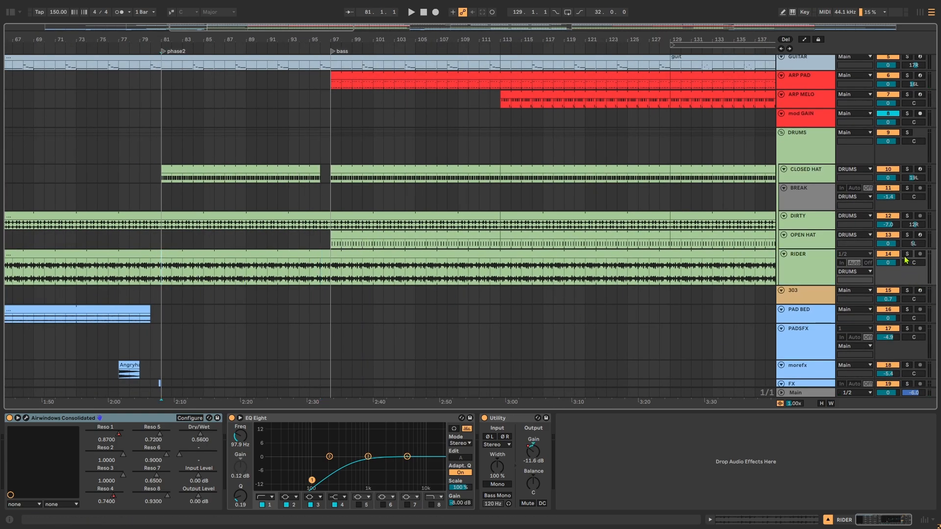
{"action": "left_click", "coordinate": [907, 254]}
{"action": "key", "text": "space"}
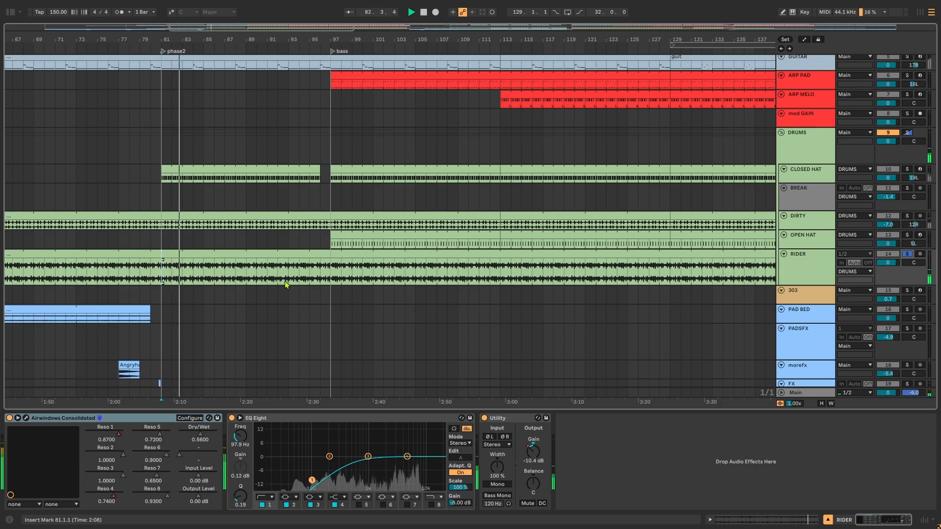
{"action": "left_click", "coordinate": [332, 271]}
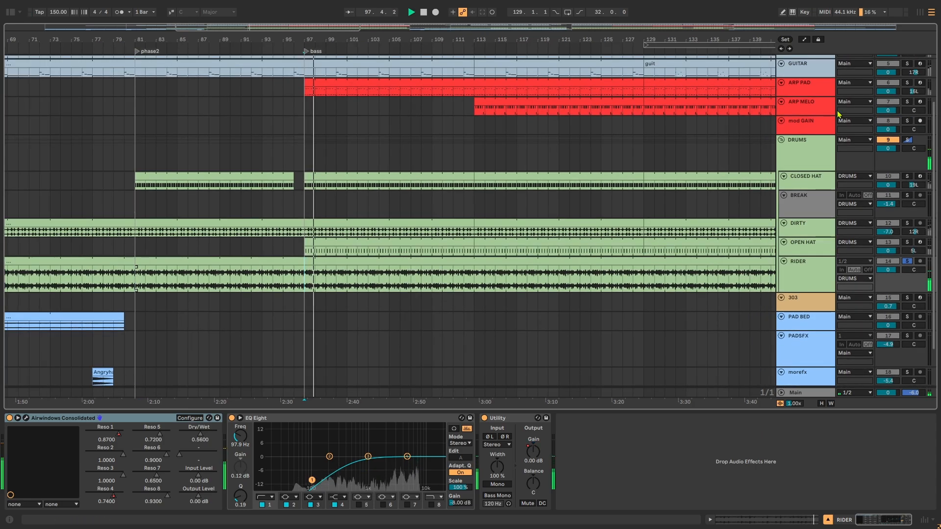
Show the automation lanes and examine RIDER's Reso 4, Reso 1 and Utility Gain curves around the stop and hard sections
{"action": "left_click", "coordinate": [806, 39]}
{"action": "scroll", "coordinate": [336, 272], "scroll_direction": "down", "scroll_amount": 4}
{"action": "left_click_drag", "start_coordinate": [353, 191], "coordinate": [353, 73]}
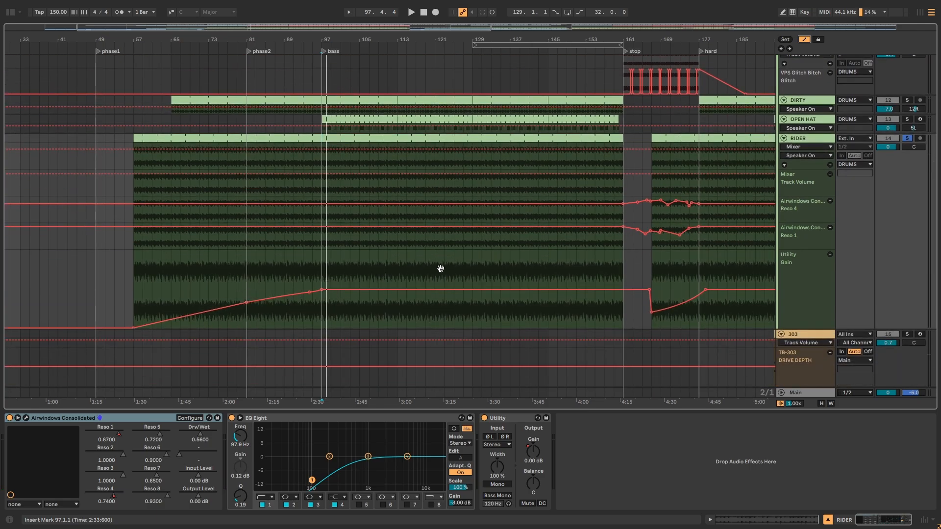
{"action": "left_click_drag", "start_coordinate": [461, 267], "coordinate": [415, 276]}
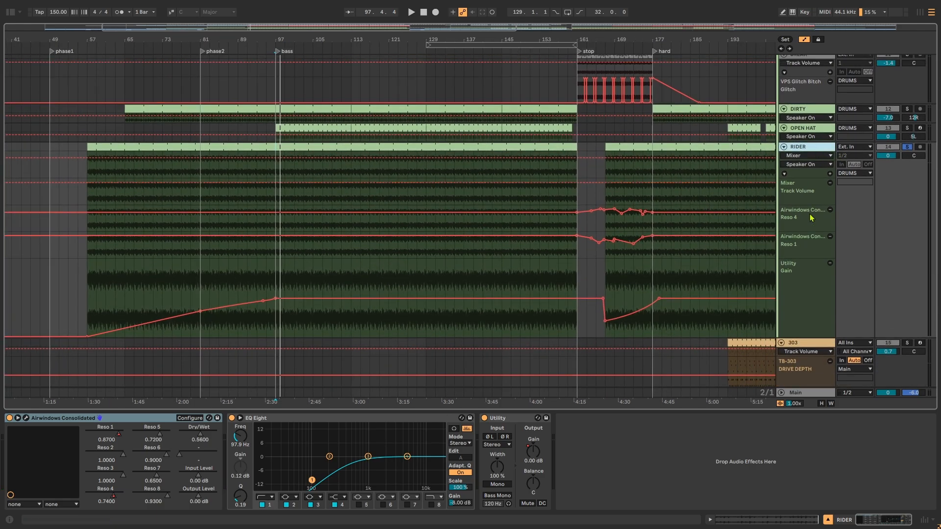
{"action": "scroll", "coordinate": [811, 219], "scroll_direction": "right", "scroll_amount": 10}
{"action": "scroll", "coordinate": [811, 218], "scroll_direction": "up", "scroll_amount": 1}
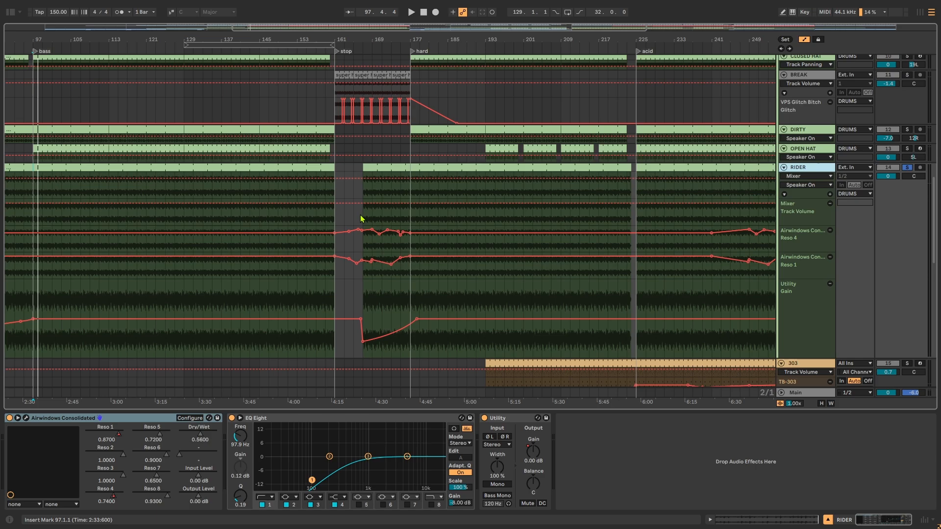
Play the soloed RIDER track from bar 167 to hear its automation in the stop section
{"action": "left_click", "coordinate": [364, 217]}
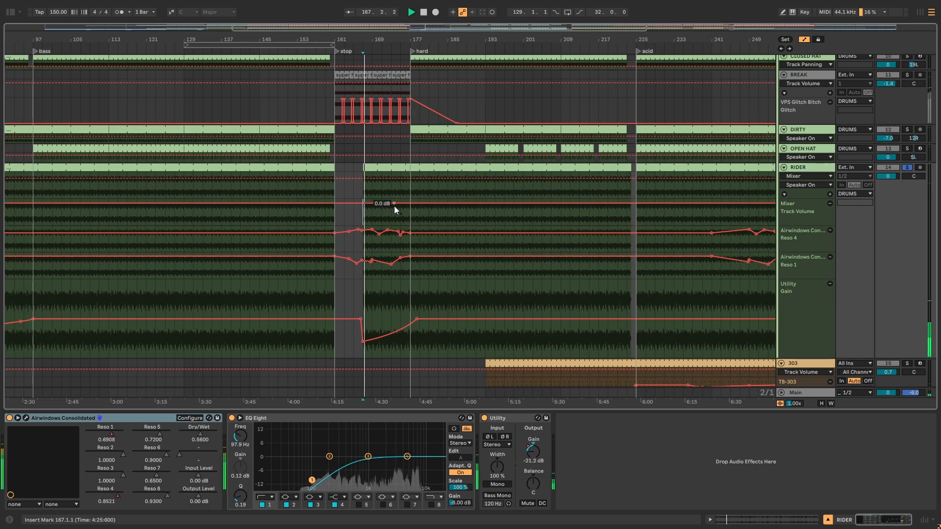
{"action": "scroll", "coordinate": [400, 211], "scroll_direction": "up", "scroll_amount": 3}
{"action": "left_click_drag", "start_coordinate": [463, 216], "coordinate": [410, 225]}
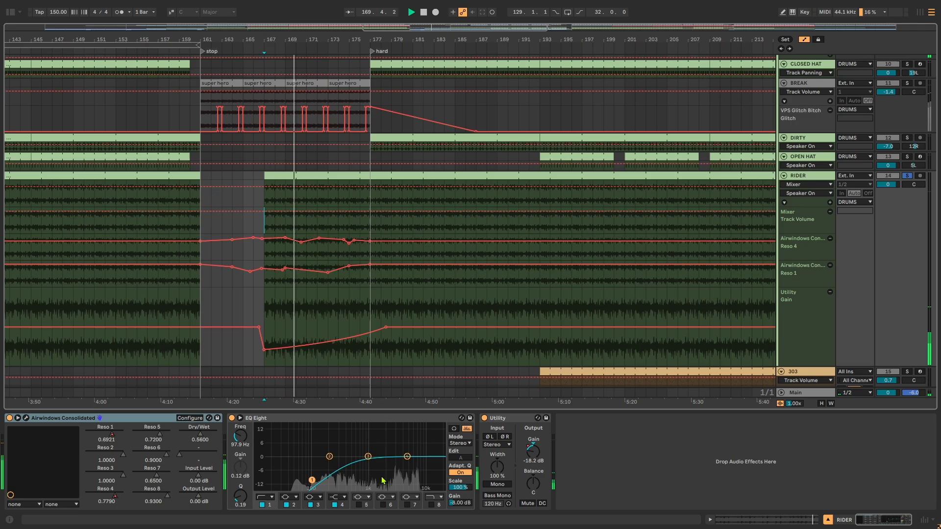
View RIDER's Airwindows Consolidated ResEQ window during playback, close it and stop playback before the hard section
{"action": "left_click", "coordinate": [26, 418]}
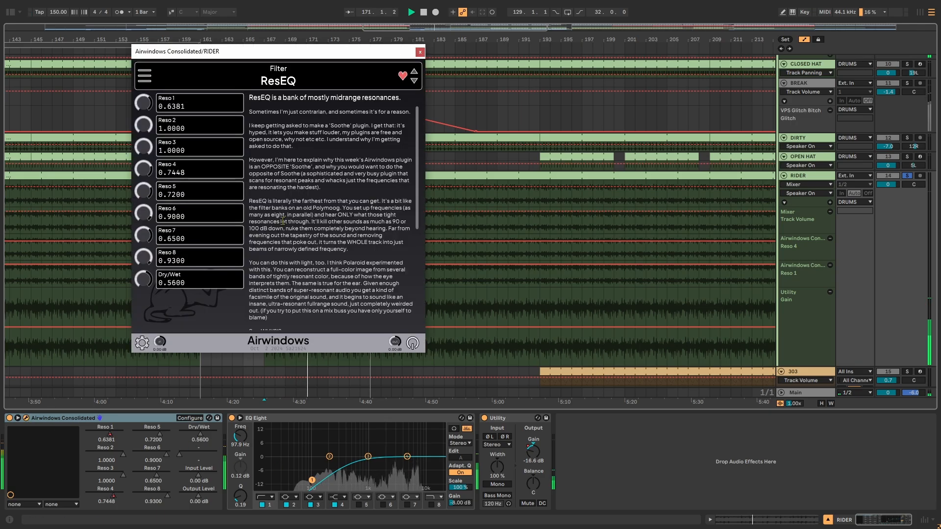
{"action": "left_click", "coordinate": [421, 53]}
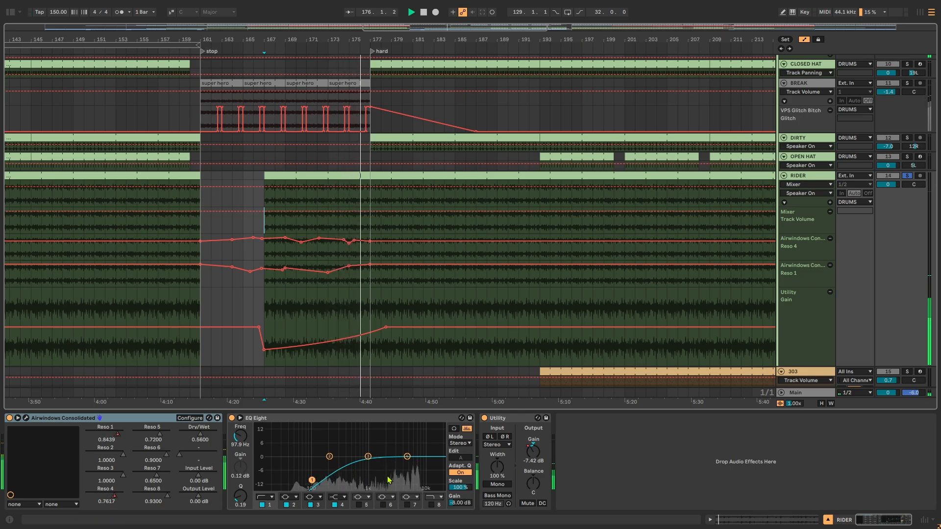
{"action": "key", "text": "space"}
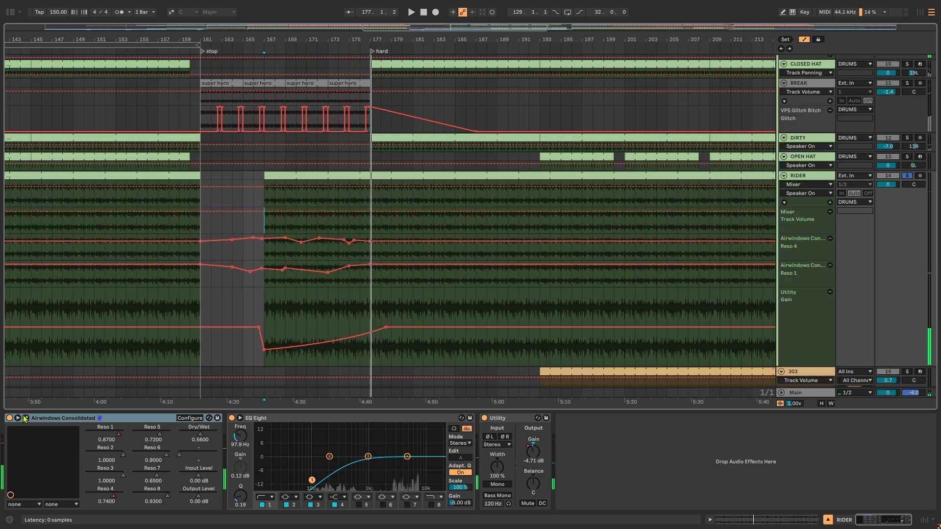
Reopen RIDER's Airwindows Consolidated window, look through its effect categories and close it with ResEQ still loaded
{"action": "left_click", "coordinate": [26, 418]}
{"action": "left_click_drag", "start_coordinate": [307, 58], "coordinate": [490, 71]}
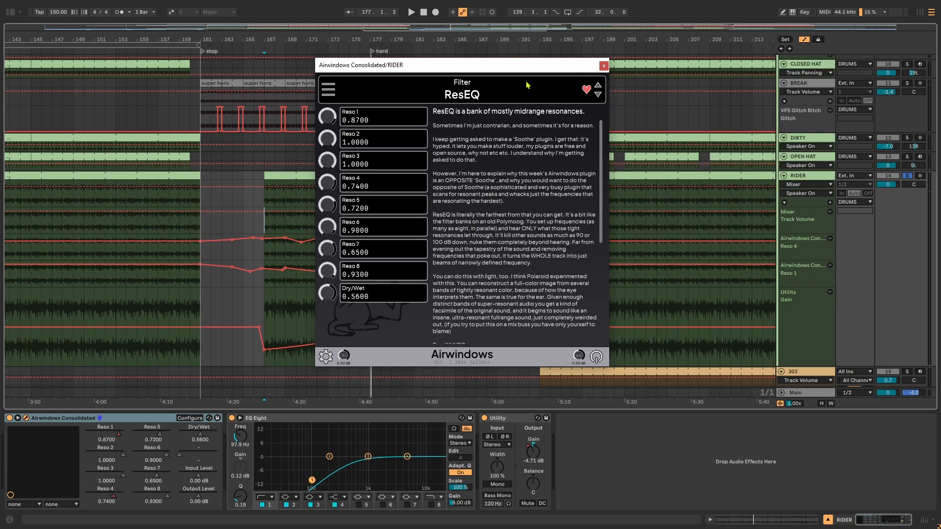
{"action": "left_click", "coordinate": [328, 89]}
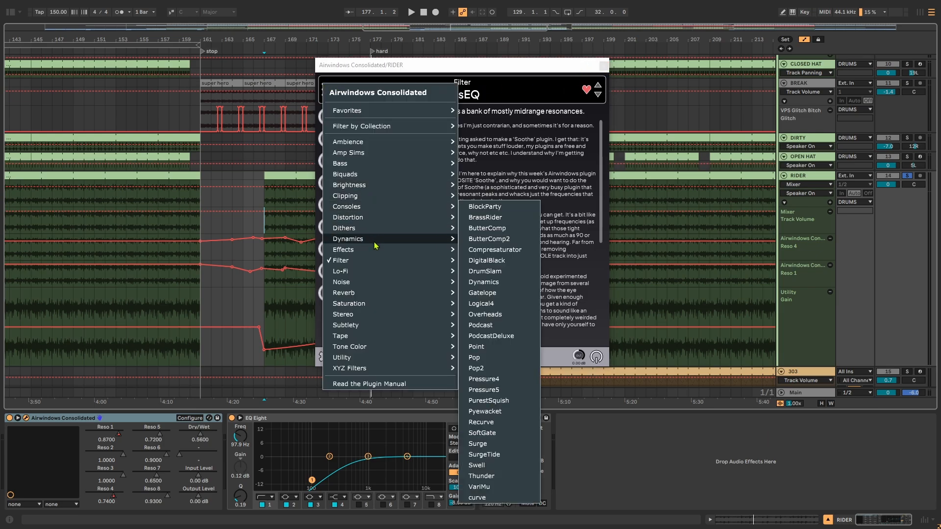
{"action": "mouse_move", "coordinate": [380, 363]}
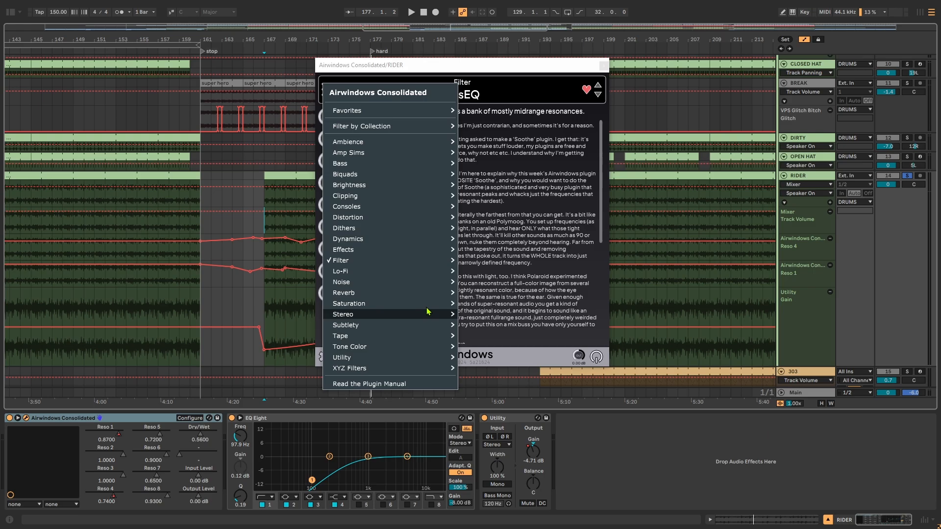
{"action": "mouse_move", "coordinate": [430, 313]}
{"action": "left_click", "coordinate": [527, 158]}
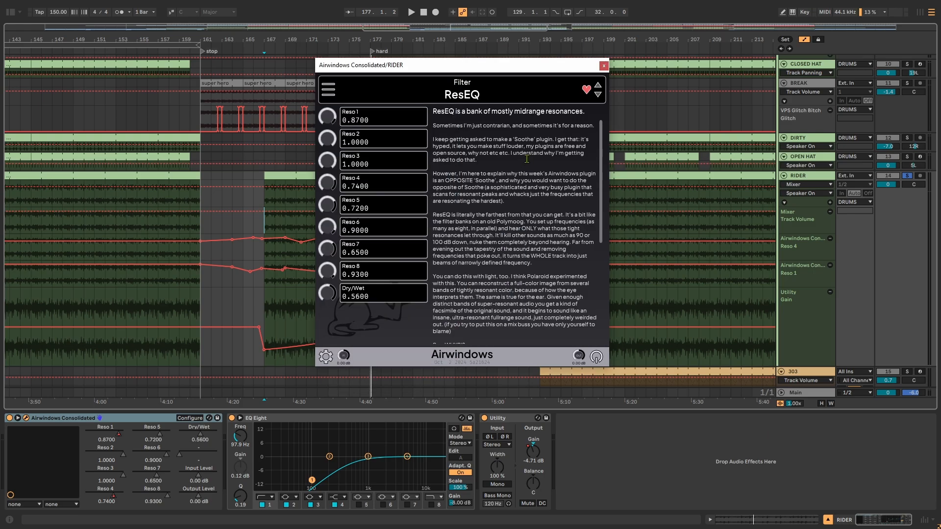
{"action": "left_click", "coordinate": [604, 66]}
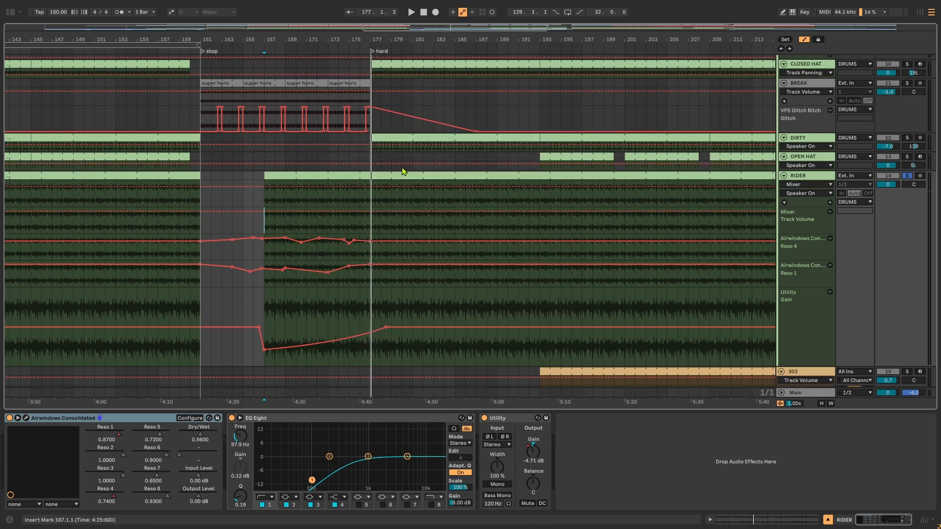
Review RIDER's automation over the whole arrangement, take the track out of solo and hide the automation lanes
{"action": "scroll", "coordinate": [351, 212], "scroll_direction": "down", "scroll_amount": 3}
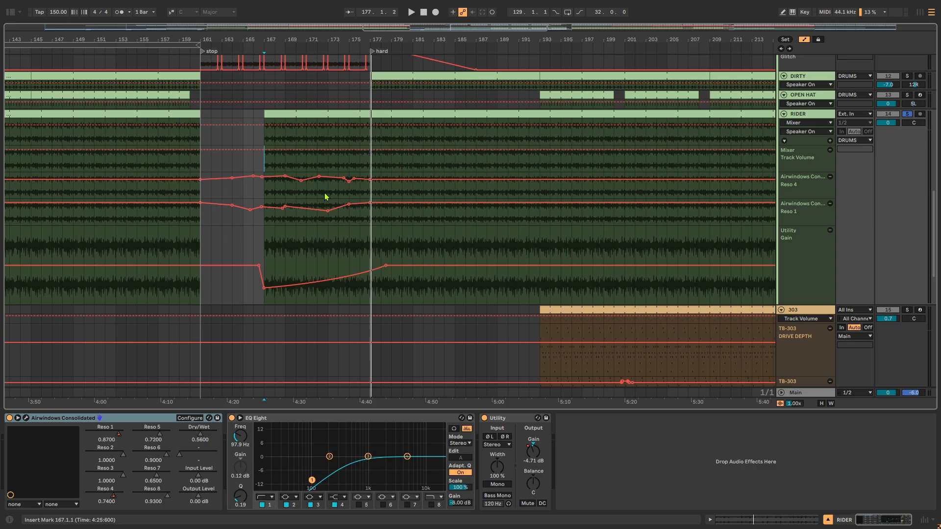
{"action": "key", "text": "w"}
{"action": "scroll", "coordinate": [515, 209], "scroll_direction": "up", "scroll_amount": 3}
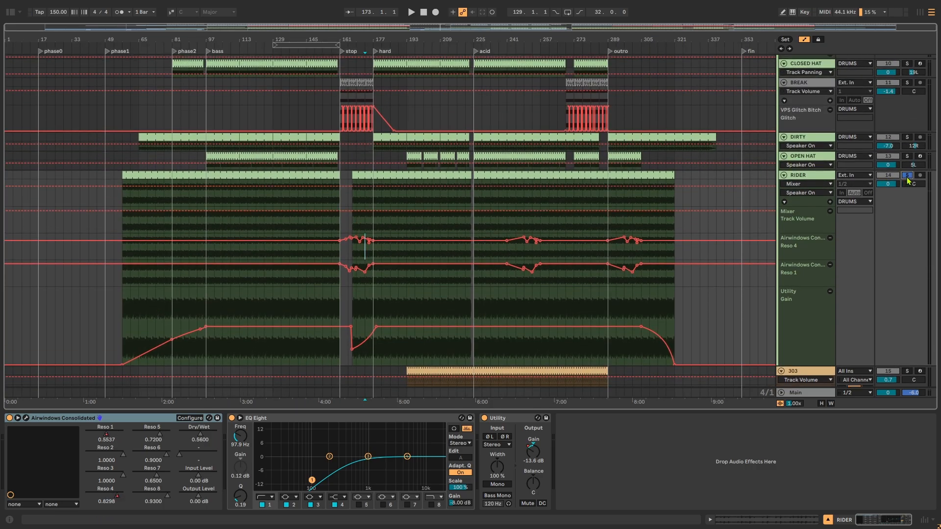
{"action": "scroll", "coordinate": [800, 179], "scroll_direction": "up", "scroll_amount": 3}
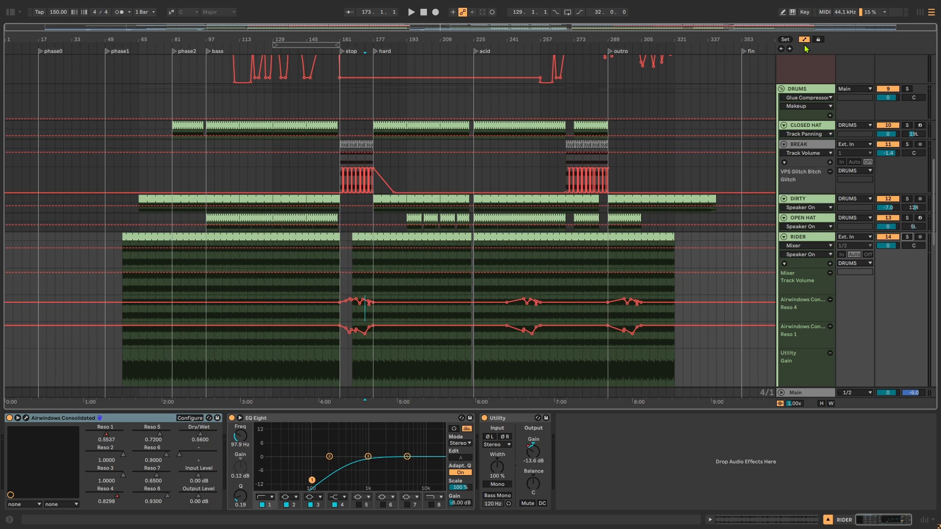
{"action": "left_click", "coordinate": [804, 40]}
{"action": "scroll", "coordinate": [353, 261], "scroll_direction": "up", "scroll_amount": 3}
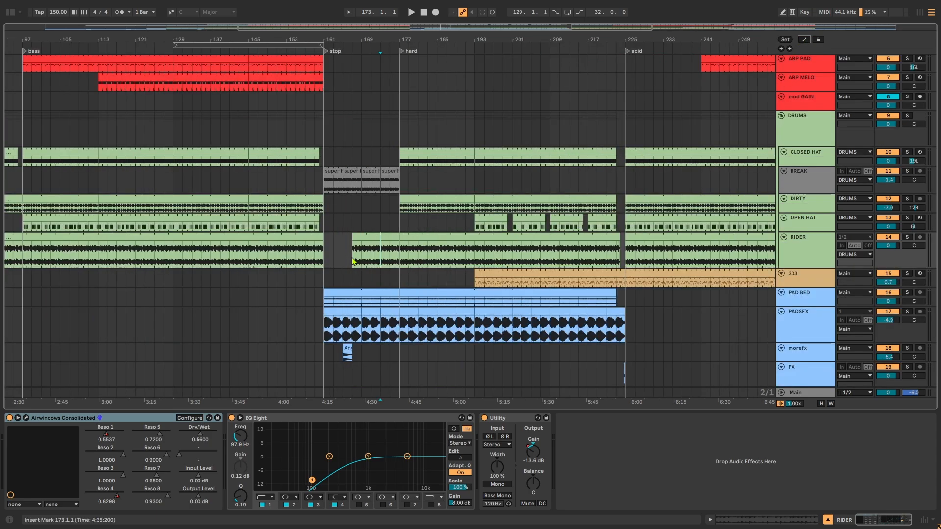
Solo the DRUMS group and play it from bar 145
{"action": "left_click", "coordinate": [908, 115]}
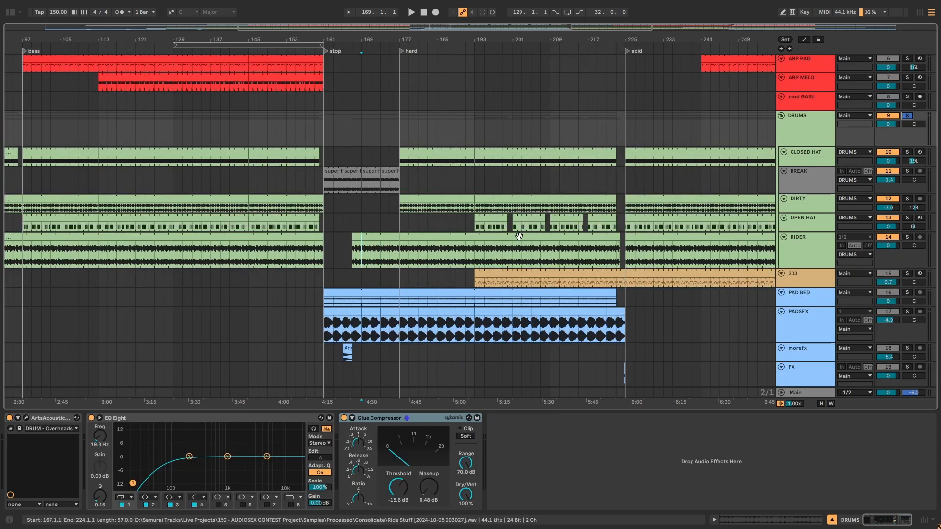
{"action": "left_click", "coordinate": [478, 256]}
{"action": "left_click_drag", "start_coordinate": [222, 238], "coordinate": [284, 250]}
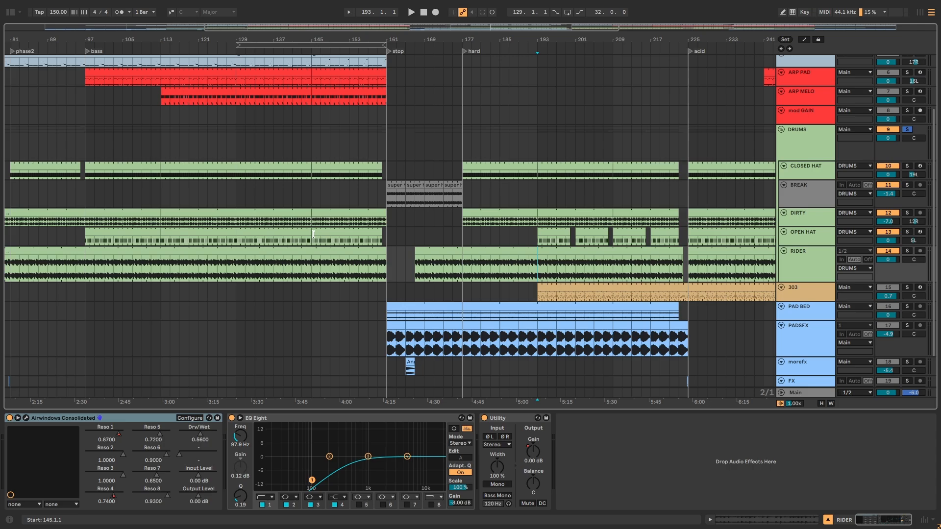
{"action": "left_click", "coordinate": [315, 243]}
{"action": "key", "text": "space"}
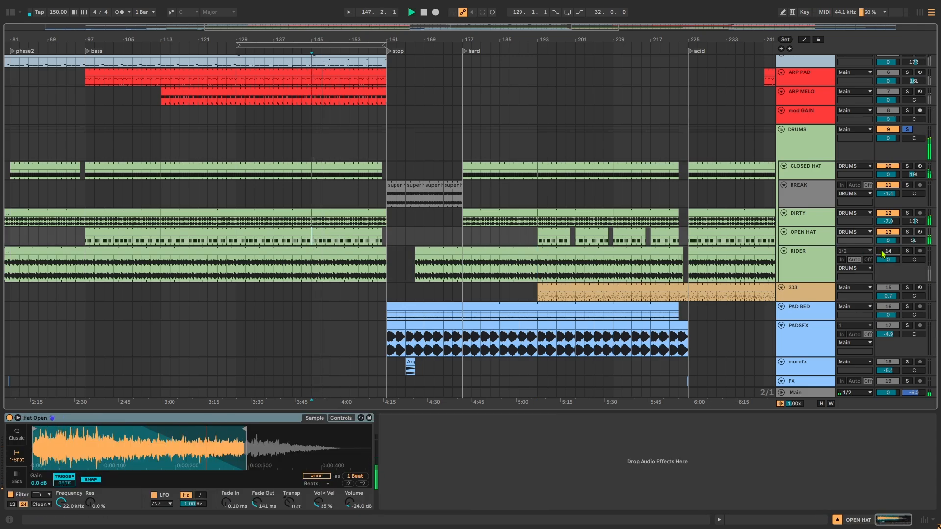
Add SAND, BASS, OFF BASS, KICK and GUITAR to the soloed DRUMS group during playback
{"action": "scroll", "coordinate": [897, 181], "scroll_direction": "up", "scroll_amount": 3}
{"action": "left_click", "coordinate": [907, 107], "text": "ctrl"}
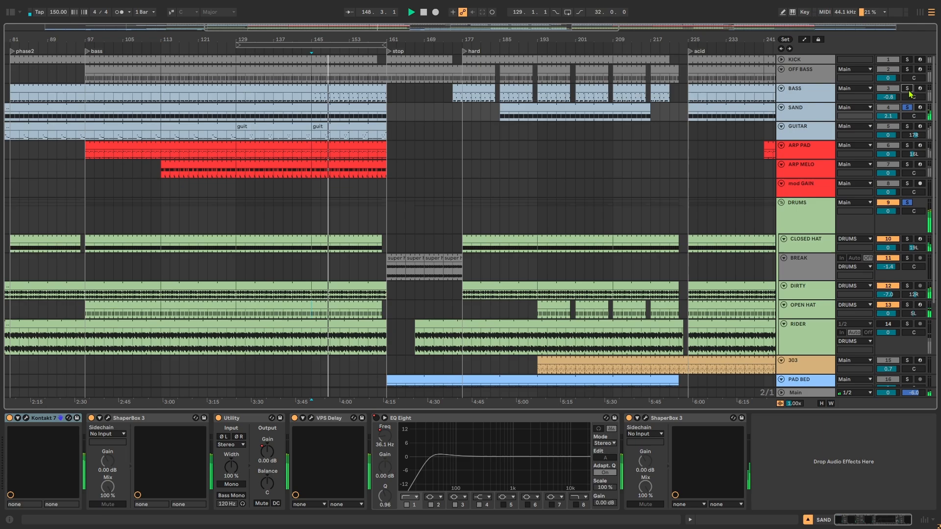
{"action": "left_click", "coordinate": [907, 89], "text": "ctrl"}
{"action": "left_click", "coordinate": [907, 69], "text": "ctrl"}
{"action": "left_click", "coordinate": [907, 60], "text": "ctrl"}
{"action": "left_click", "coordinate": [907, 126], "text": "ctrl"}
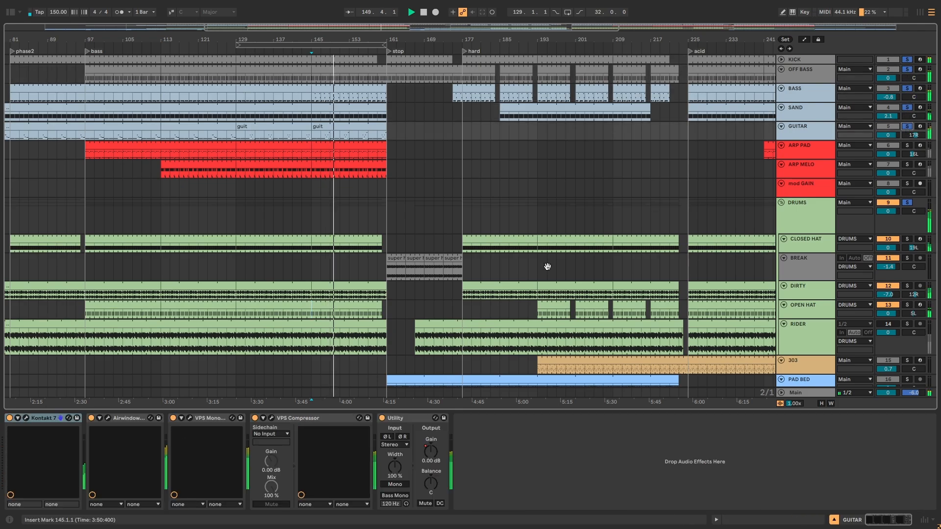
Reactivate RIDER in the mix, solo it and toggle its Airwindows Consolidated device to compare the sound
{"action": "scroll", "coordinate": [900, 215], "scroll_direction": "down", "scroll_amount": 4}
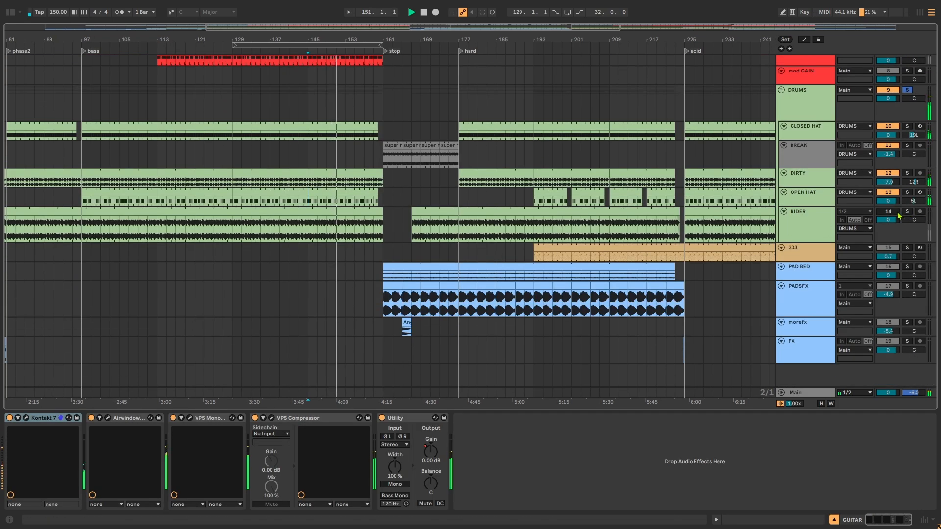
{"action": "left_click", "coordinate": [898, 214]}
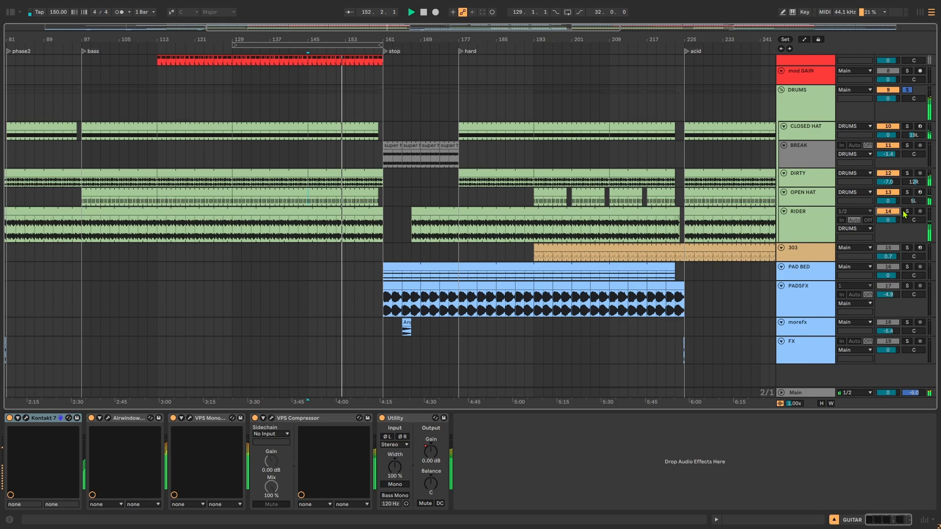
{"action": "left_click", "coordinate": [906, 212]}
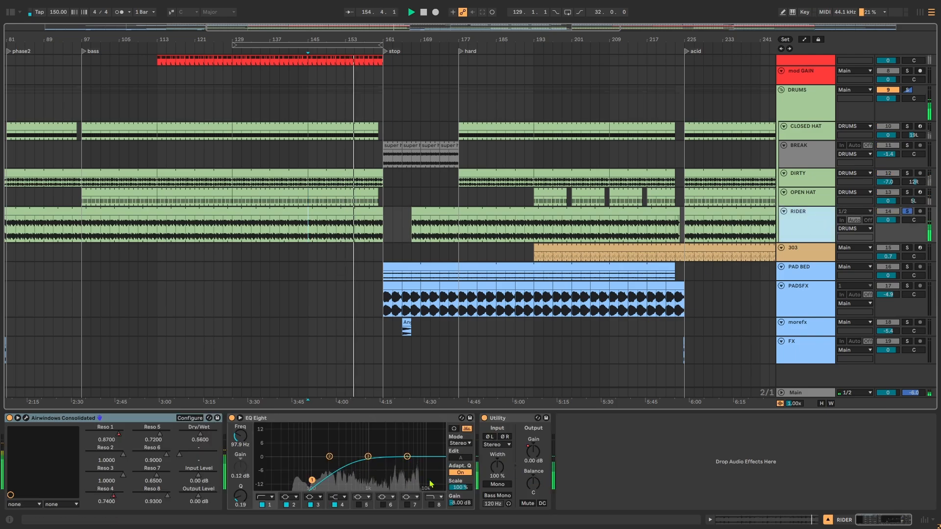
{"action": "left_click", "coordinate": [11, 419]}
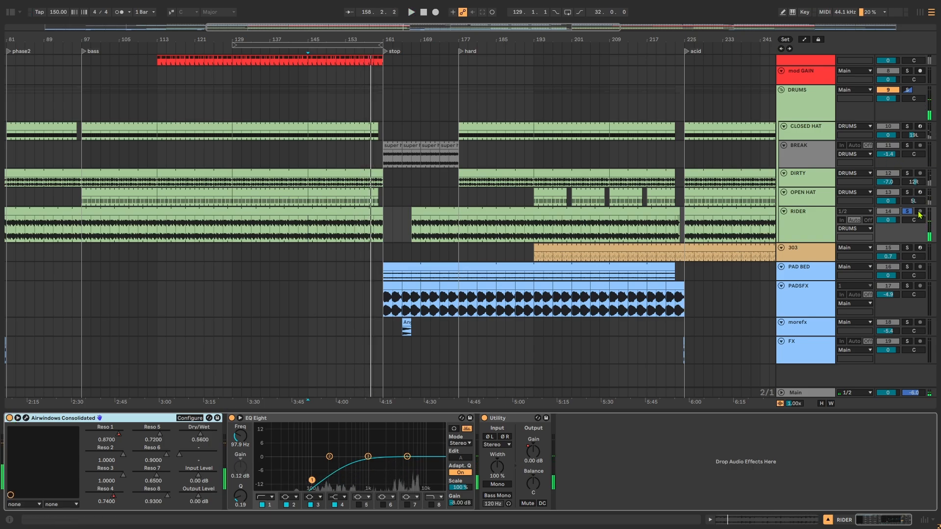
Take RIDER out of solo, view the ResEQ settings in its Airwindows Consolidated window and close the window
{"action": "left_click", "coordinate": [907, 212]}
{"action": "left_click", "coordinate": [27, 418]}
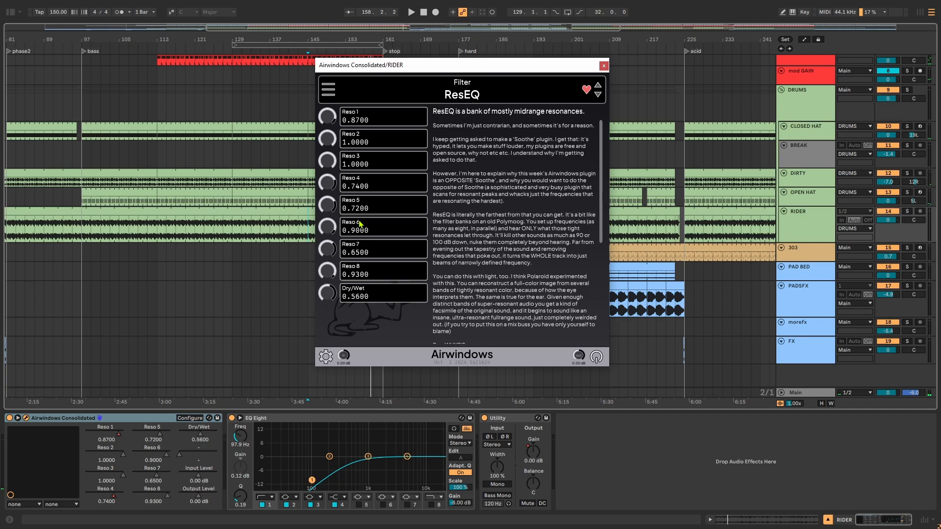
{"action": "left_click", "coordinate": [605, 67]}
Fit the whole arrangement in view and fold the DRUMS group
{"action": "left_click", "coordinate": [822, 236]}
{"action": "key", "text": "w"}
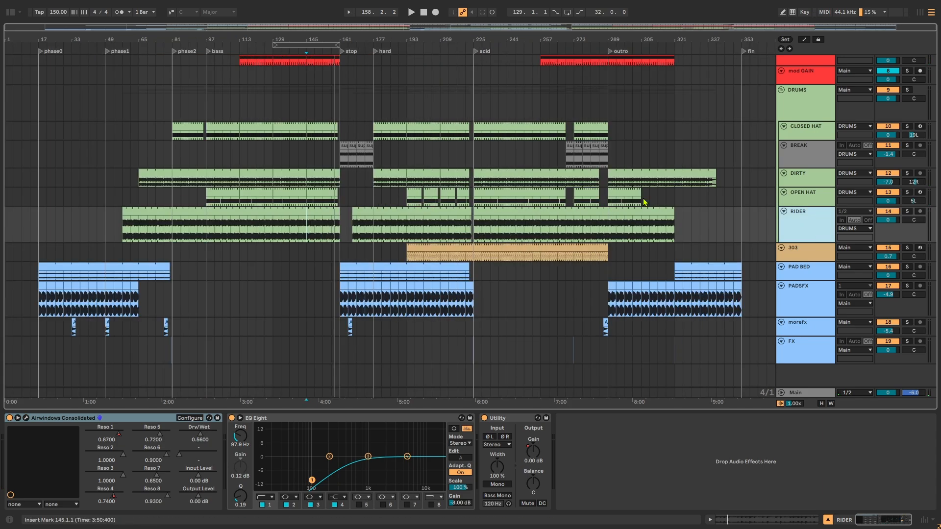
{"action": "left_click", "coordinate": [782, 91]}
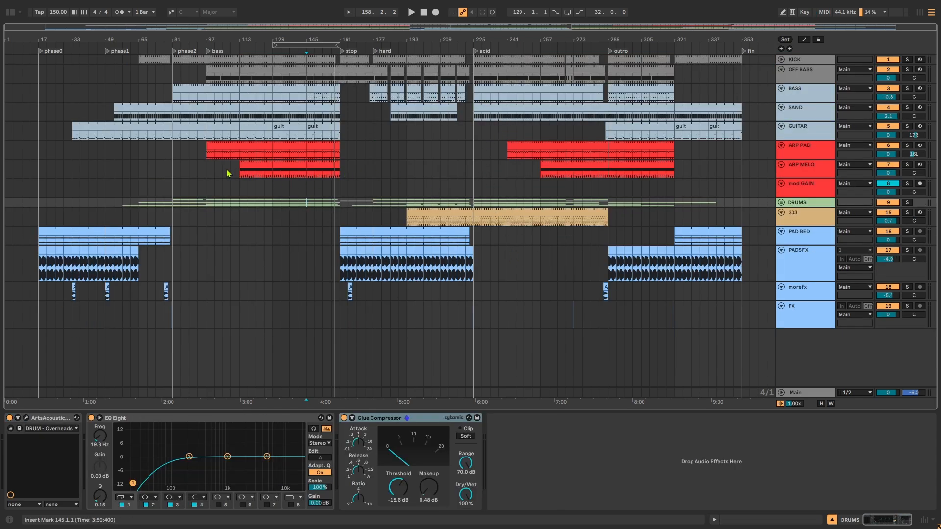
Solo ARP PAD, play it briefly from bar 129 and stop playback
{"action": "left_click", "coordinate": [272, 155]}
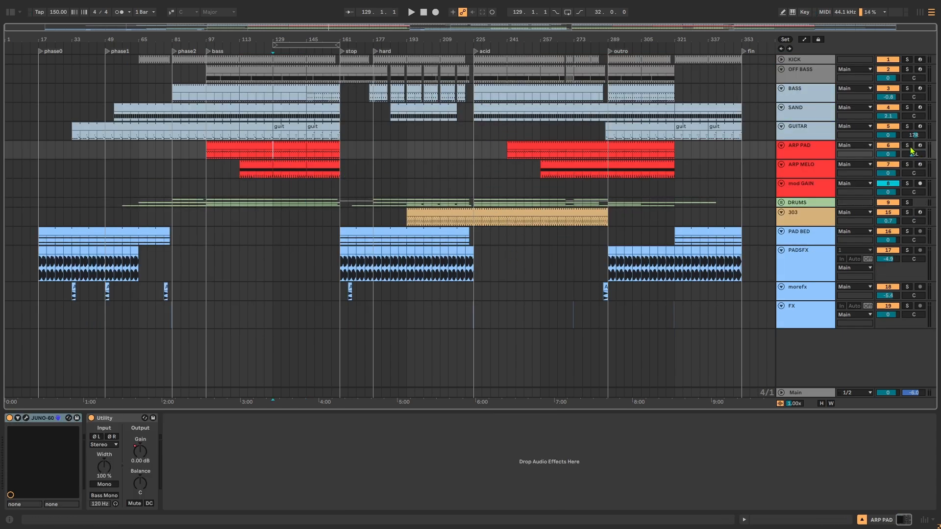
{"action": "left_click", "coordinate": [907, 146]}
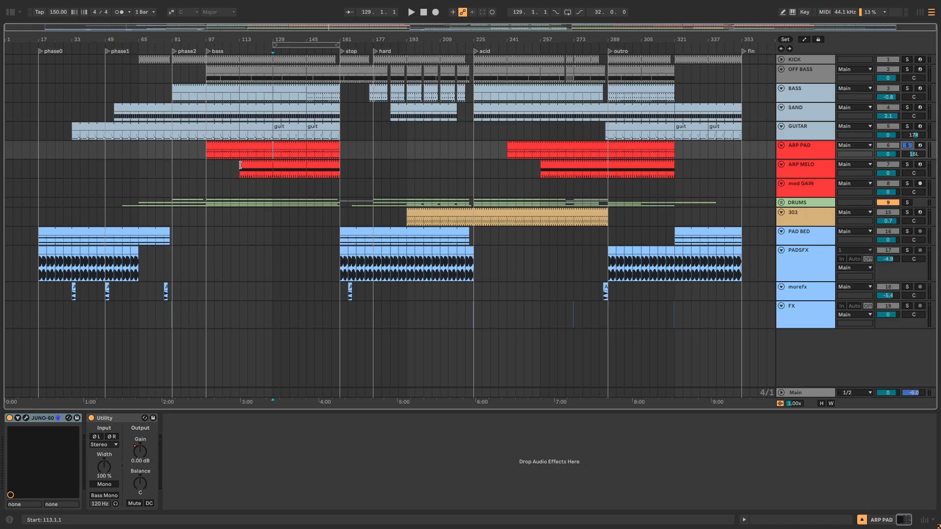
{"action": "scroll", "coordinate": [240, 165], "scroll_direction": "up", "scroll_amount": 3}
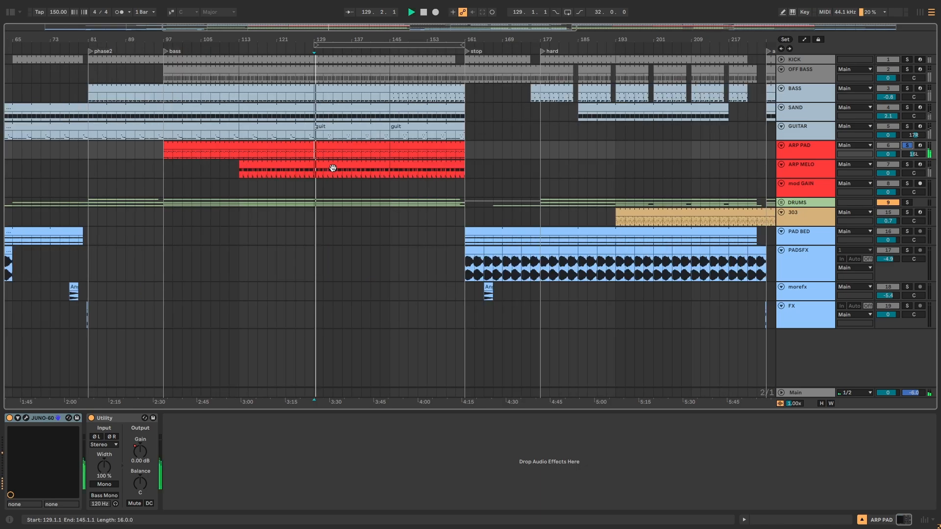
{"action": "key", "text": "space"}
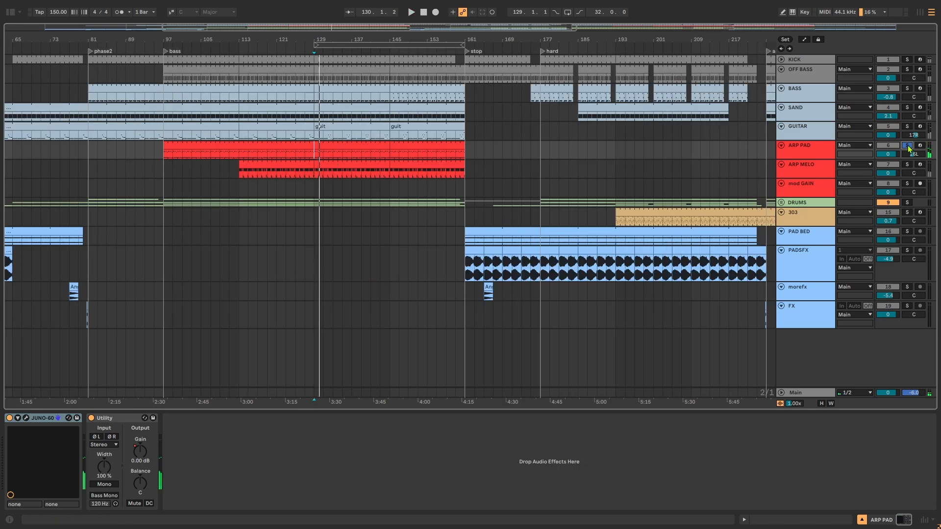
Listen to the full mix from bar 113 without the ARP PAD solo, and replay the passage with ARP PAD soloed
{"action": "left_click", "coordinate": [907, 146]}
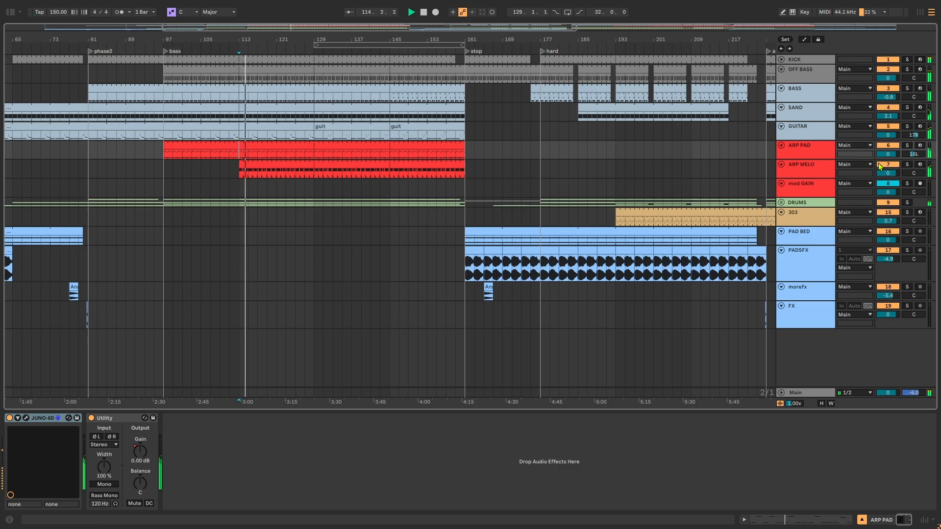
{"action": "left_click", "coordinate": [895, 147]}
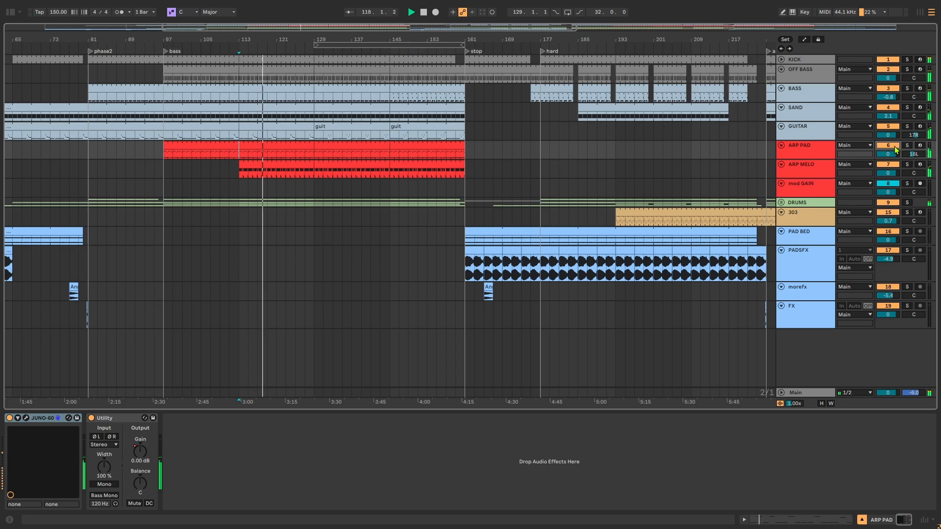
{"action": "left_click", "coordinate": [907, 147]}
{"action": "key", "text": "space"}
{"action": "key", "text": "space"}
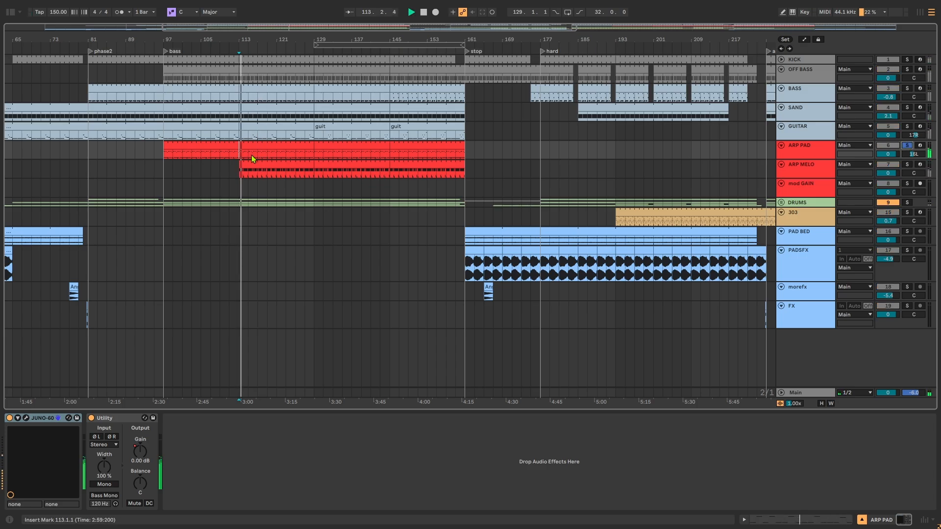
Open an ARP PAD clip in the note editor during playback, examine its note pattern and select its G2 notes
{"action": "scroll", "coordinate": [224, 174], "scroll_direction": "up", "scroll_amount": 2}
{"action": "scroll", "coordinate": [300, 168], "scroll_direction": "left", "scroll_amount": 3}
{"action": "left_click_drag", "start_coordinate": [316, 169], "coordinate": [493, 177]}
{"action": "left_click", "coordinate": [491, 177]}
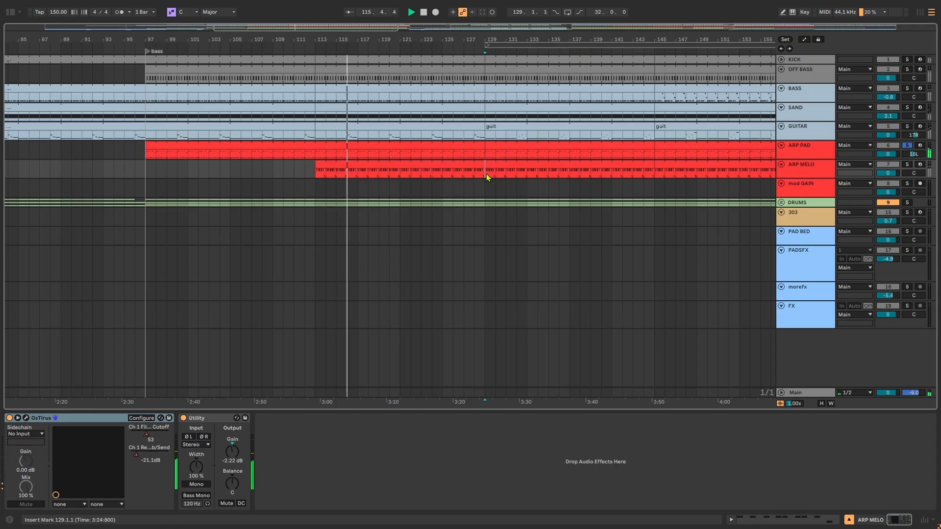
{"action": "double_click", "coordinate": [421, 153]}
{"action": "left_click", "coordinate": [525, 185]}
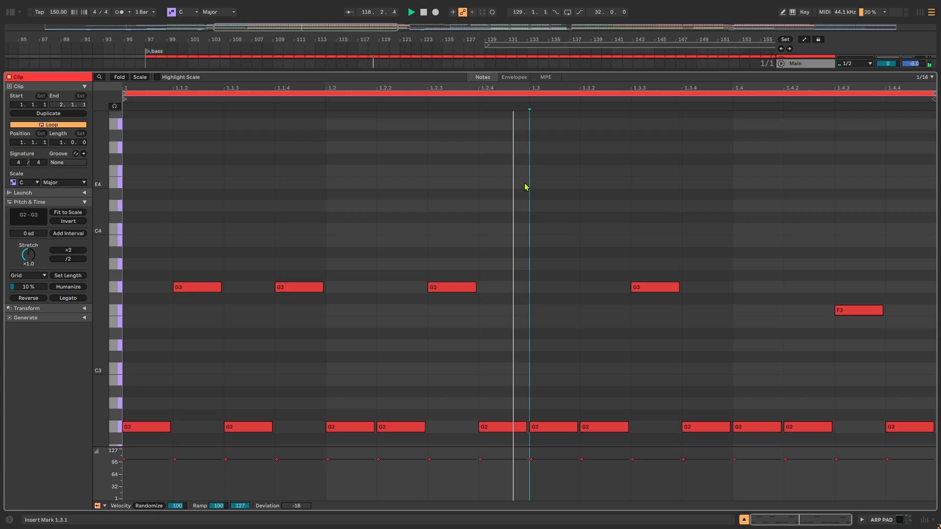
{"action": "scroll", "coordinate": [525, 187], "scroll_direction": "down", "scroll_amount": 2}
{"action": "scroll", "coordinate": [525, 187], "scroll_direction": "down", "scroll_amount": 2}
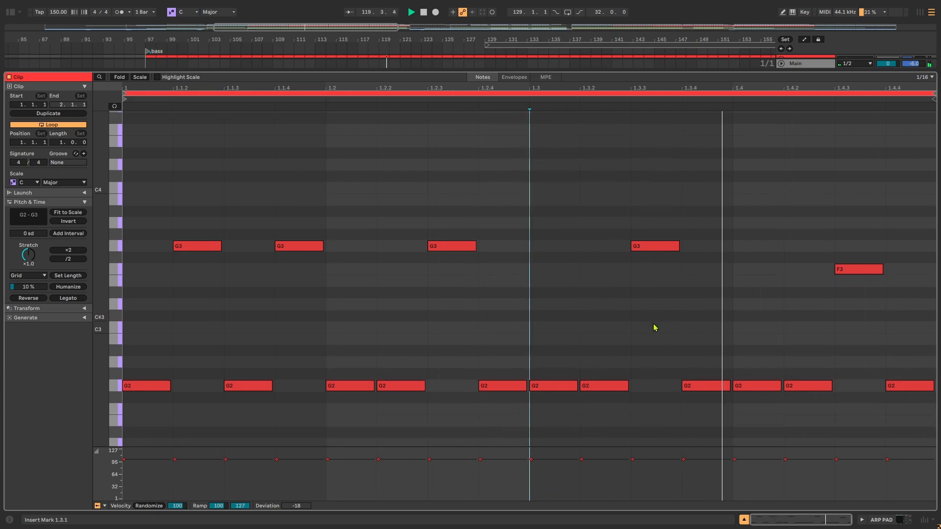
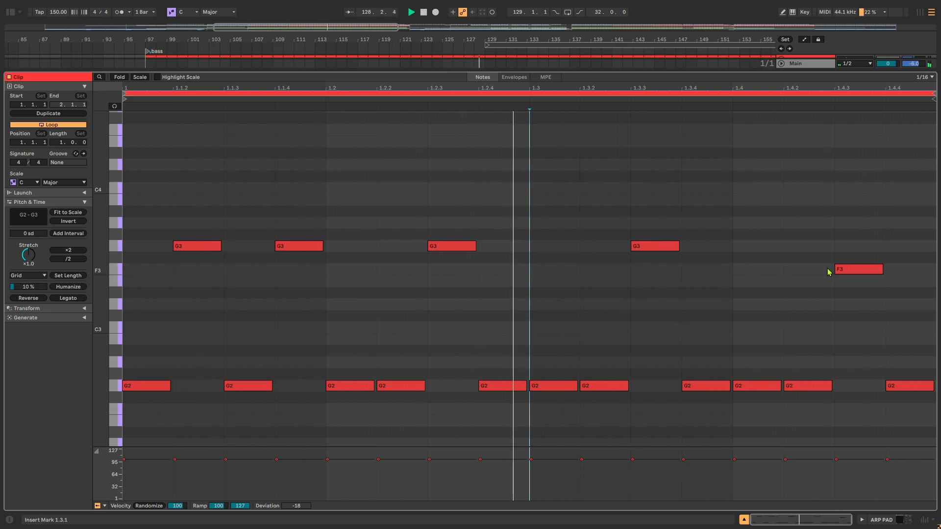
{"action": "left_click_drag", "start_coordinate": [900, 349], "coordinate": [2, 412]}
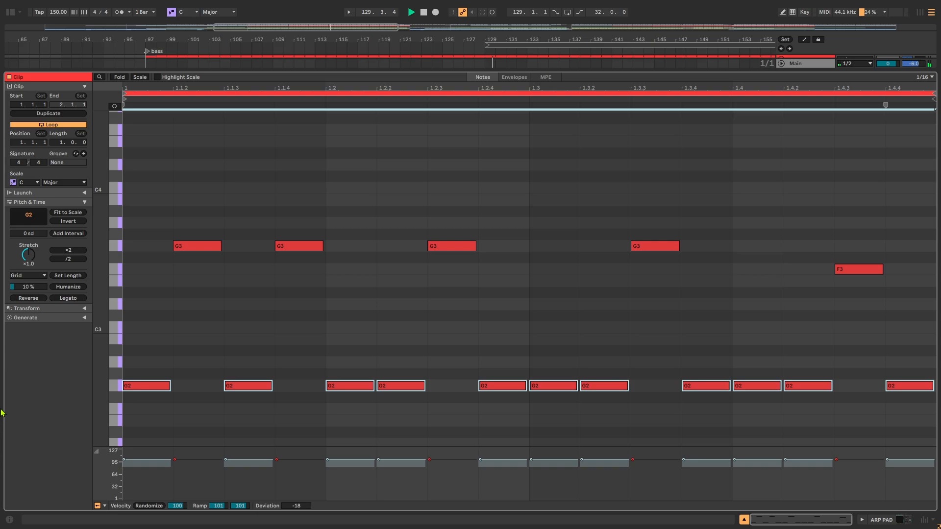
Close the note editor, solo ARP MELO instead of ARP PAD and play it from bar 131
{"action": "key", "text": "shift+Tab"}
{"action": "scroll", "coordinate": [500, 205], "scroll_direction": "right", "scroll_amount": 2}
{"action": "left_click", "coordinate": [455, 189]}
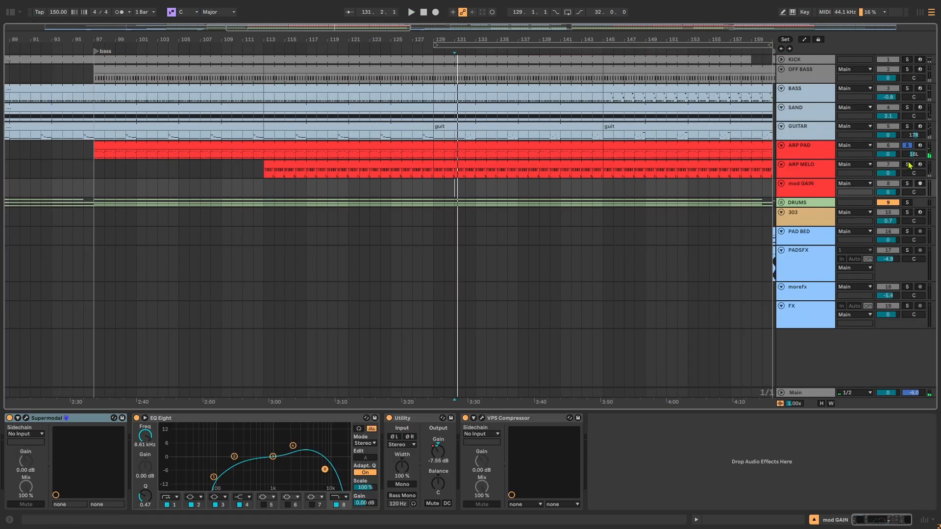
{"action": "left_click", "coordinate": [907, 164]}
{"action": "left_click", "coordinate": [485, 167]}
{"action": "scroll", "coordinate": [624, 195], "scroll_direction": "right", "scroll_amount": 2}
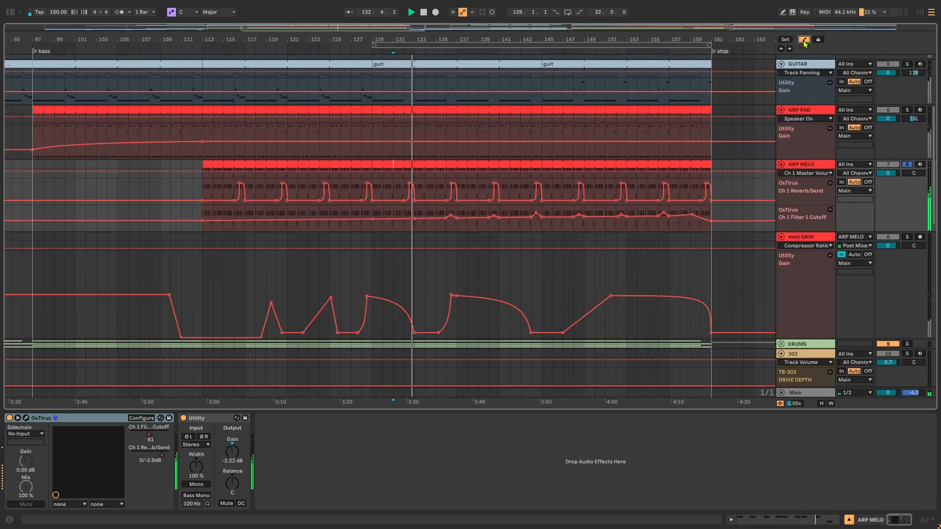
Show the automation lanes, view ARP MELO's OsTIrus synth window and close it
{"action": "key", "text": "a"}
{"action": "scroll", "coordinate": [443, 231], "scroll_direction": "up", "scroll_amount": 3}
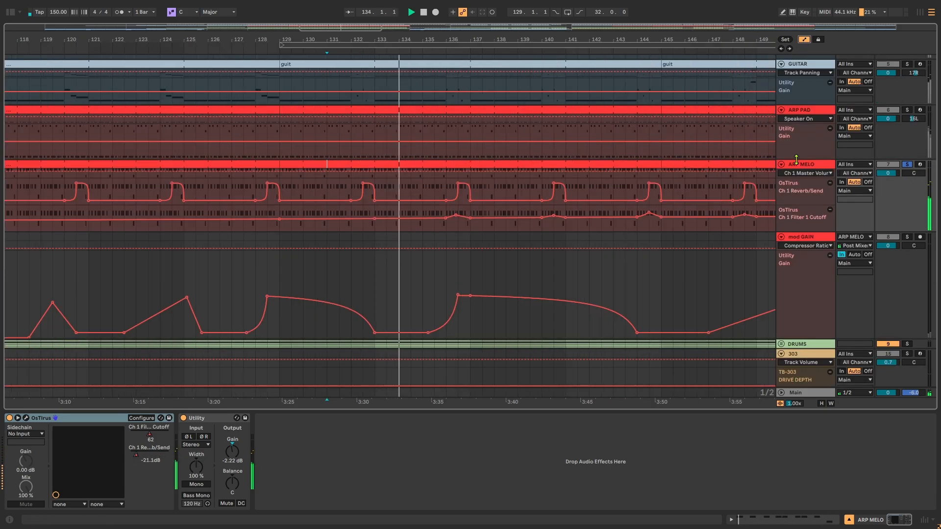
{"action": "left_click", "coordinate": [26, 418]}
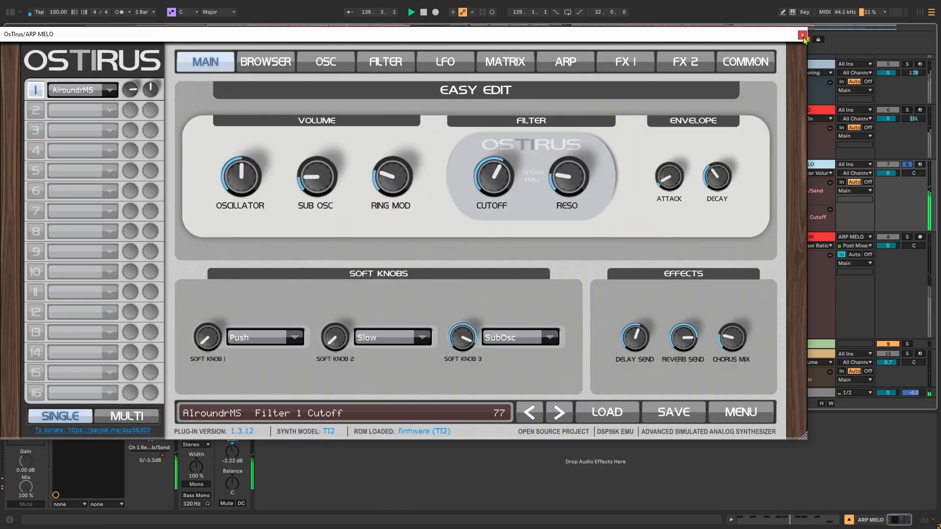
{"action": "left_click", "coordinate": [803, 36]}
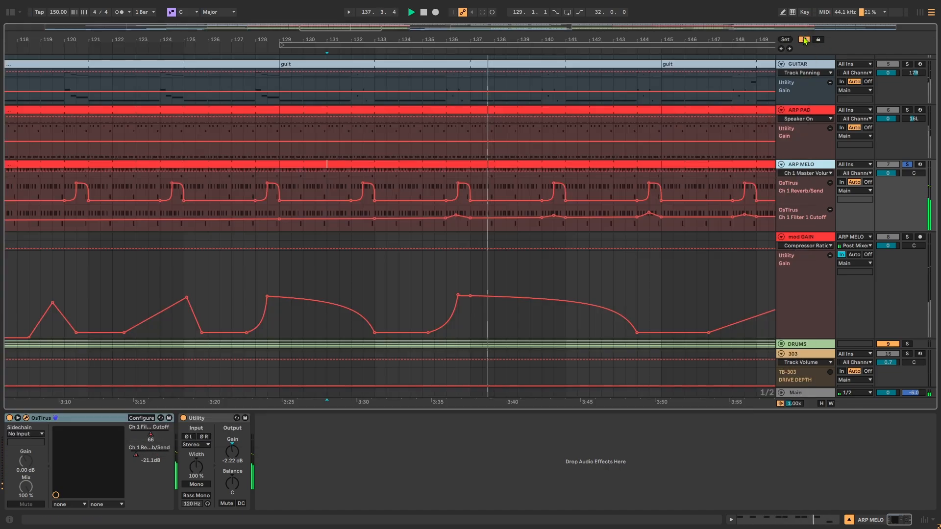
Examine ARP MELO's Reverb/Send and Filter 1 Cutoff automation during playback
{"action": "left_click", "coordinate": [814, 196]}
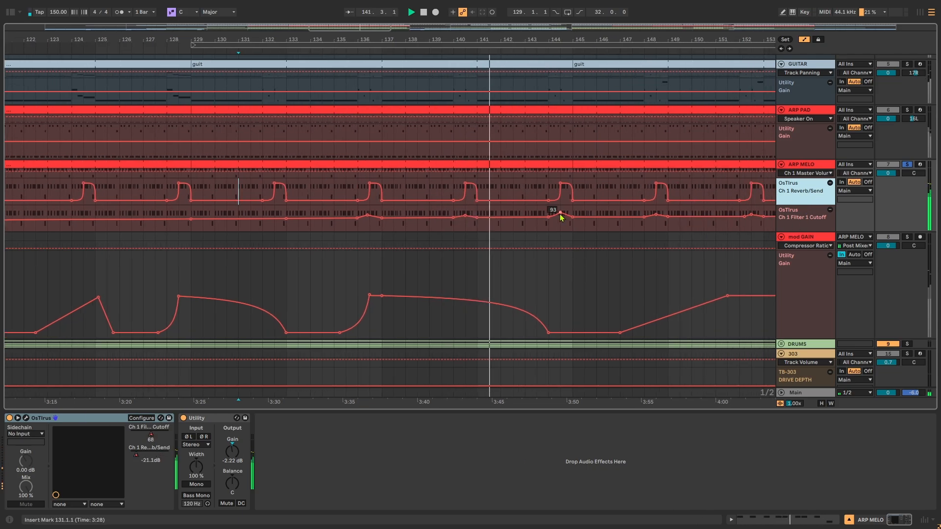
{"action": "scroll", "coordinate": [611, 257], "scroll_direction": "up", "scroll_amount": 1}
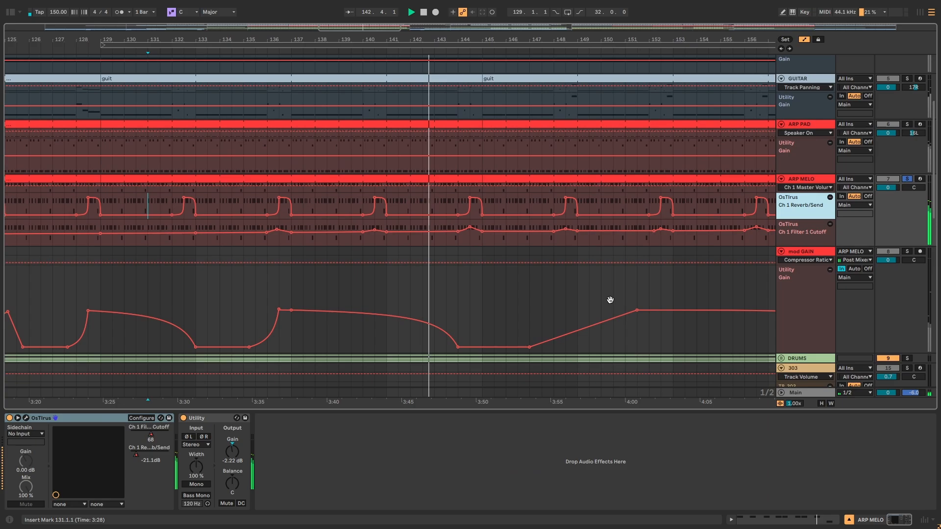
{"action": "scroll", "coordinate": [610, 300], "scroll_direction": "down", "scroll_amount": 2}
Solo mod GAIN together with ARP MELO and select its Utility Gain automation lane
{"action": "left_click", "coordinate": [911, 225]}
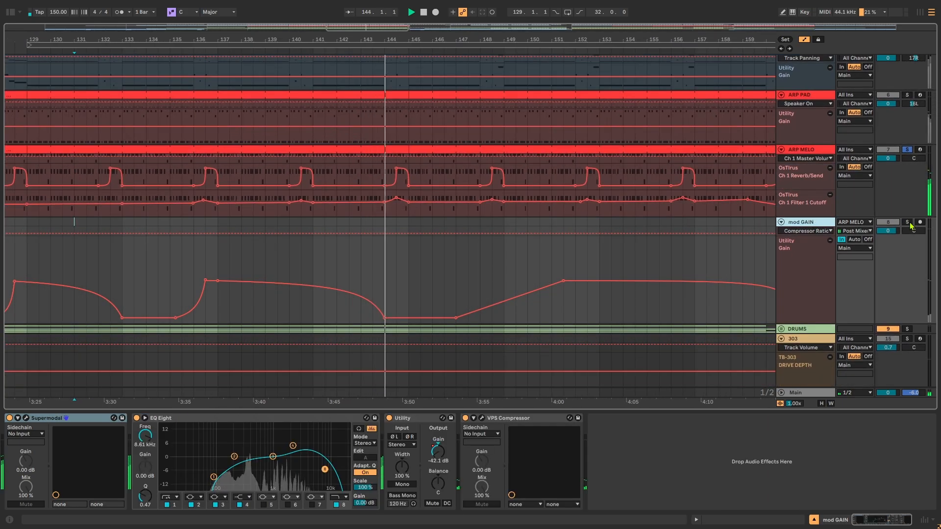
{"action": "left_click", "coordinate": [909, 223], "text": "ctrl"}
{"action": "left_click", "coordinate": [817, 282]}
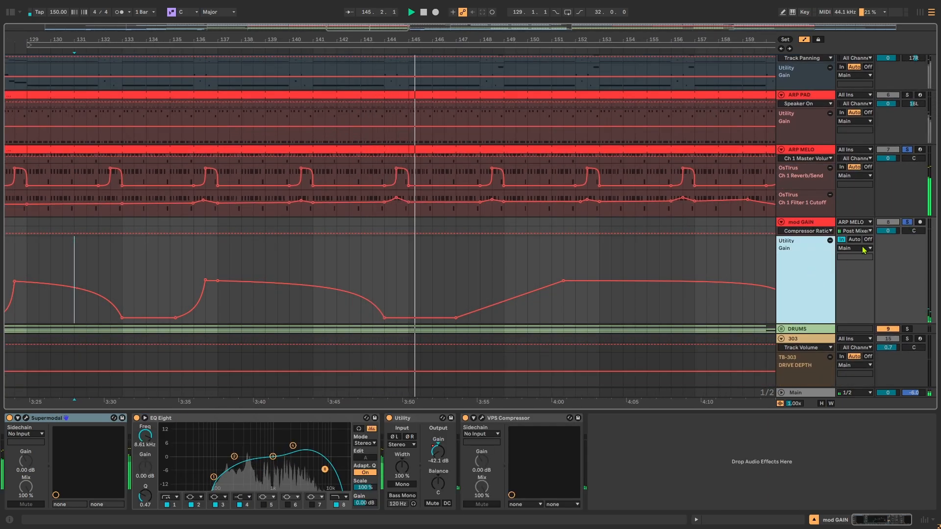
Check the device chains of mod GAIN and ARP MELO, and open mod GAIN's Supermodal window
{"action": "left_click", "coordinate": [814, 223]}
{"action": "left_click", "coordinate": [817, 151]}
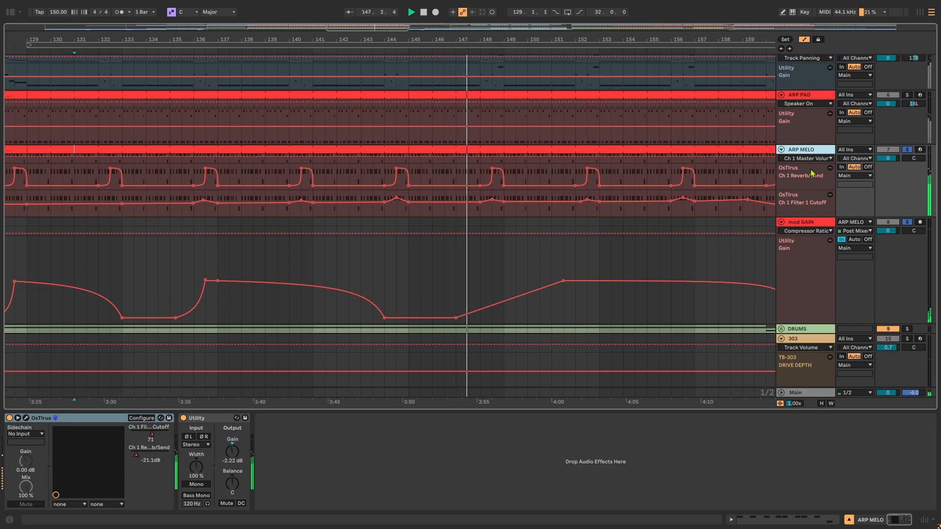
{"action": "left_click", "coordinate": [811, 222]}
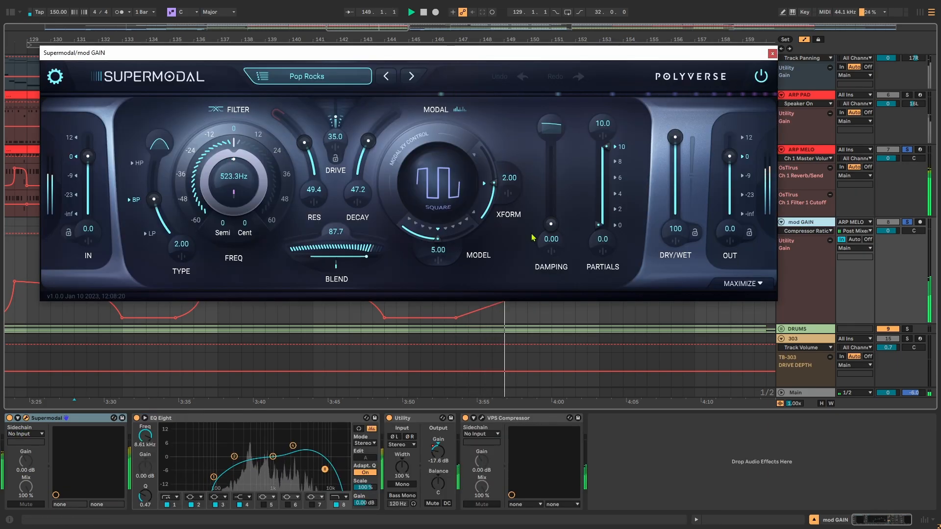
Close the Supermodal window and play the soloed ARP MELO and mod GAIN from bar 143
{"action": "left_click", "coordinate": [771, 55]}
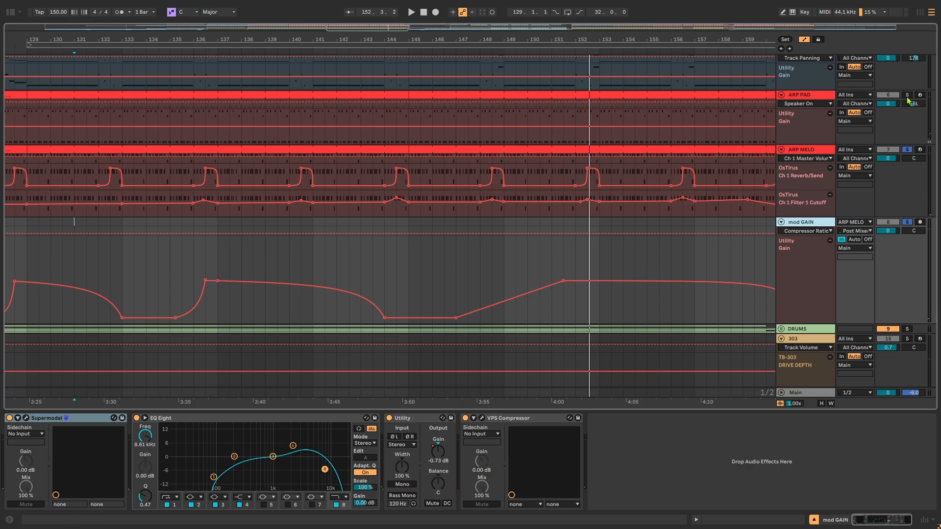
{"action": "key", "text": "space"}
{"action": "left_click", "coordinate": [374, 172]}
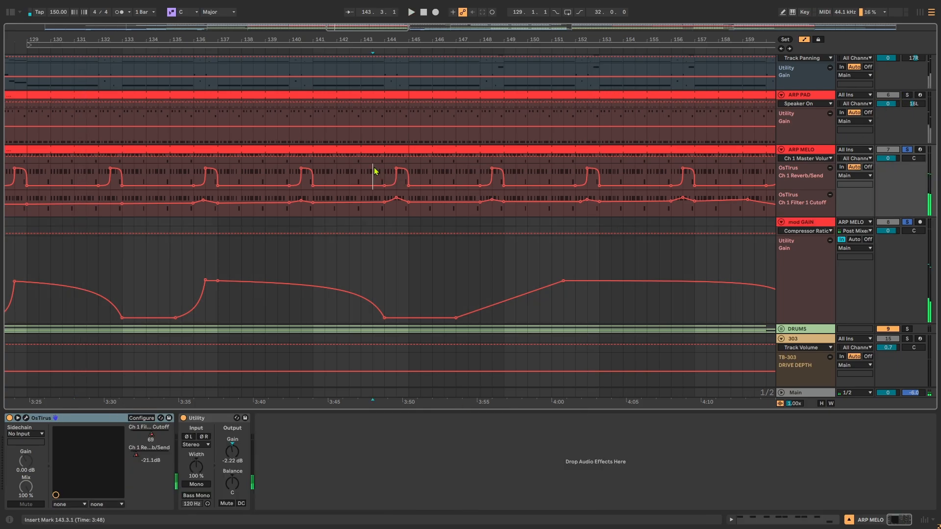
{"action": "key", "text": "space"}
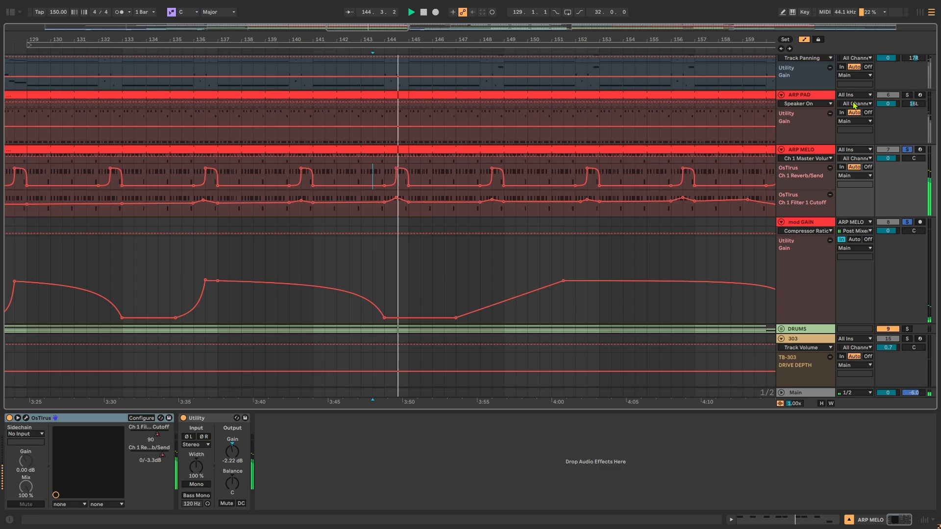
{"action": "left_click", "coordinate": [854, 104]}
{"action": "left_click", "coordinate": [854, 106]}
{"action": "left_click", "coordinate": [829, 104]}
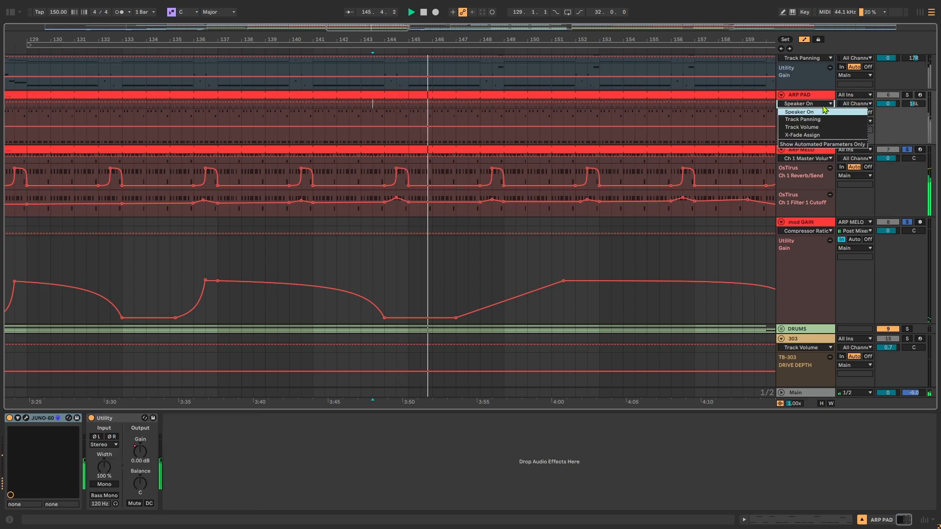
{"action": "left_click", "coordinate": [830, 105]}
{"action": "left_click", "coordinate": [852, 121]}
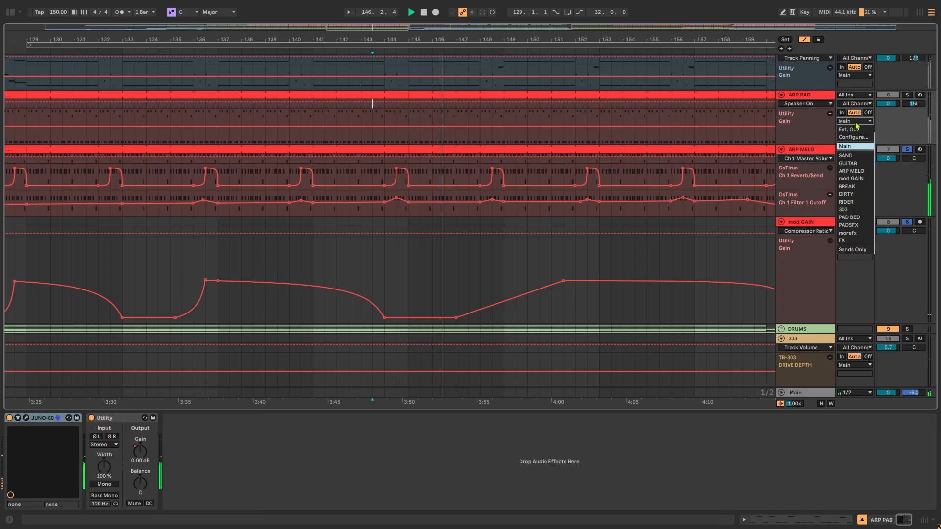
{"action": "left_click", "coordinate": [859, 255]}
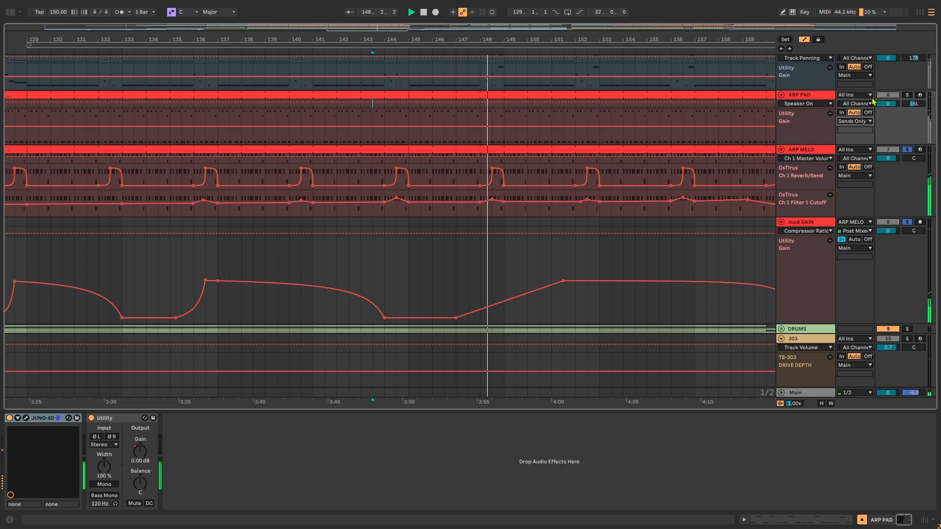
{"action": "left_click", "coordinate": [818, 151]}
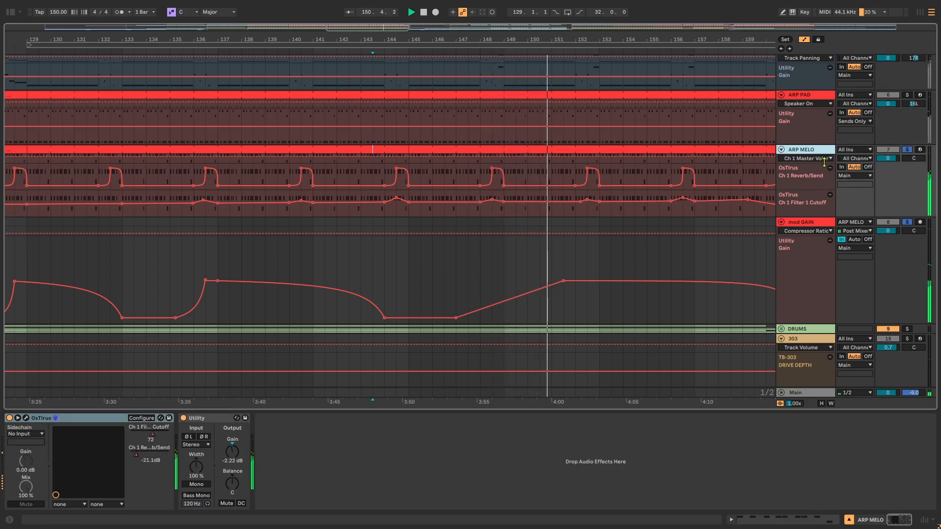
{"action": "left_click", "coordinate": [859, 122]}
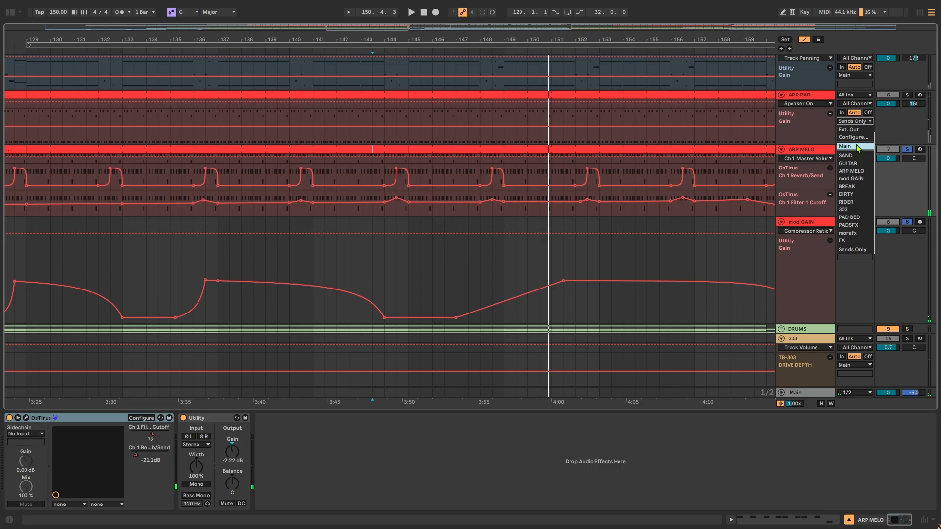
{"action": "left_click", "coordinate": [856, 148]}
{"action": "left_click", "coordinate": [858, 253]}
{"action": "left_click", "coordinate": [856, 175]}
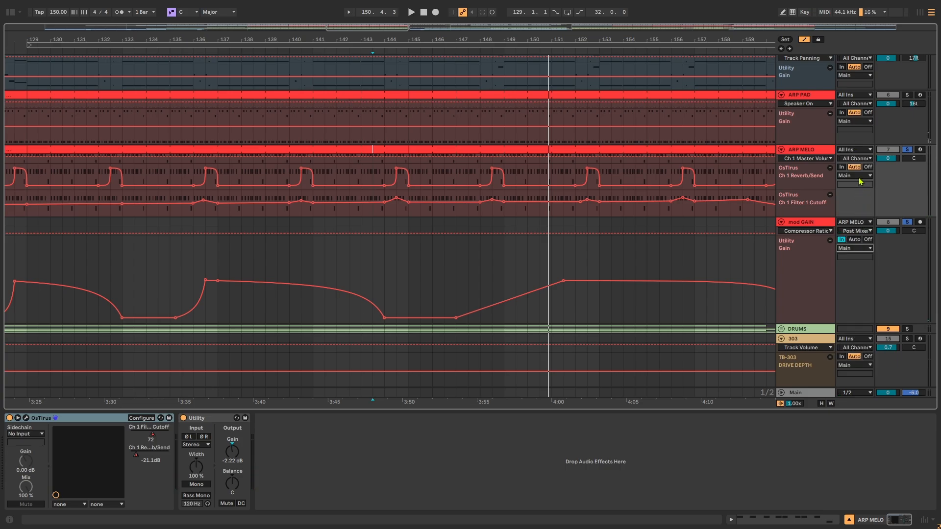
Route ARP MELO's output to Sends Only and play from bar 143
{"action": "left_click", "coordinate": [856, 176]}
{"action": "left_click", "coordinate": [852, 297]}
{"action": "key", "text": "space"}
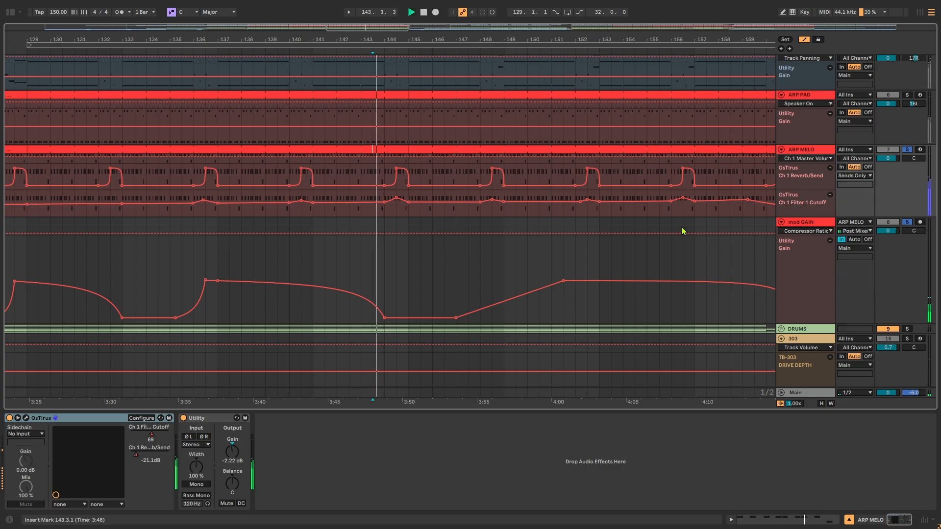
Select the mod GAIN track and examine its Utility Gain automation up to the stop marker during playback
{"action": "left_click", "coordinate": [813, 224]}
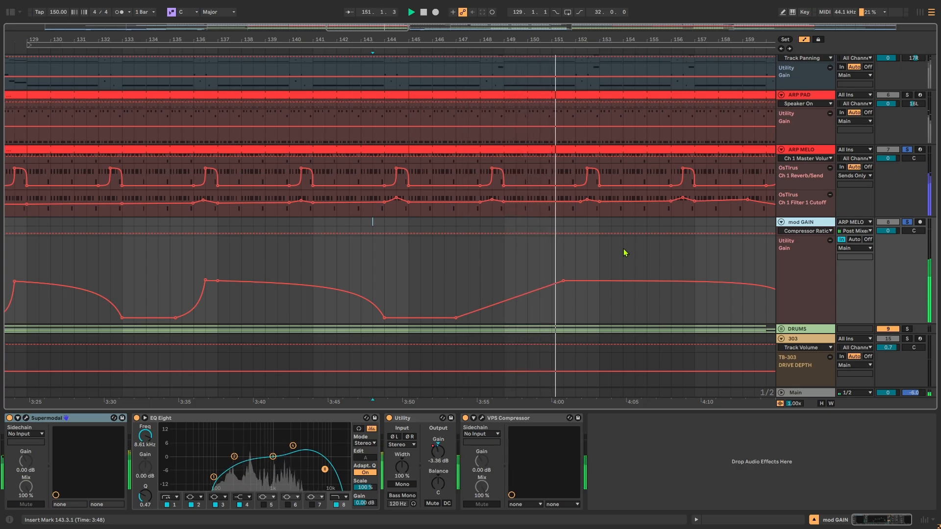
{"action": "mouse_move", "coordinate": [565, 282]}
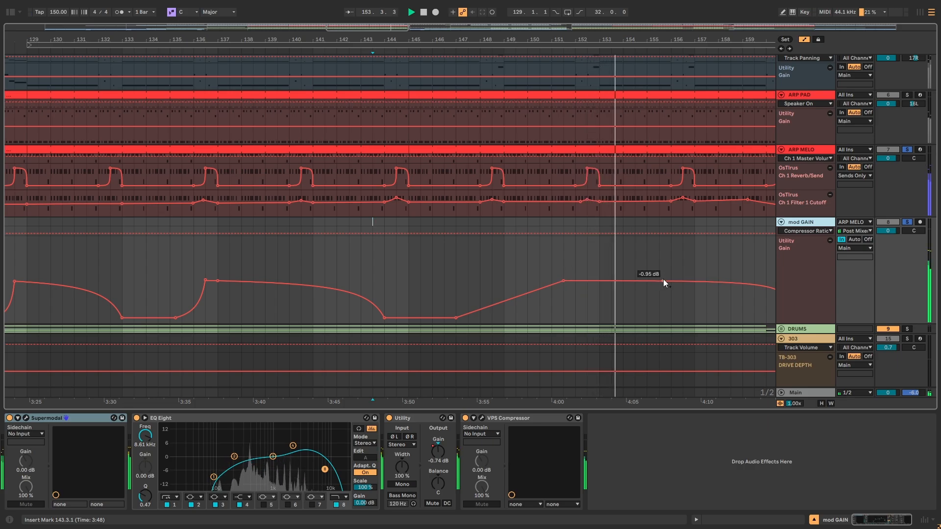
{"action": "left_click_drag", "start_coordinate": [686, 256], "coordinate": [496, 260]}
{"action": "left_click_drag", "start_coordinate": [398, 254], "coordinate": [593, 249]}
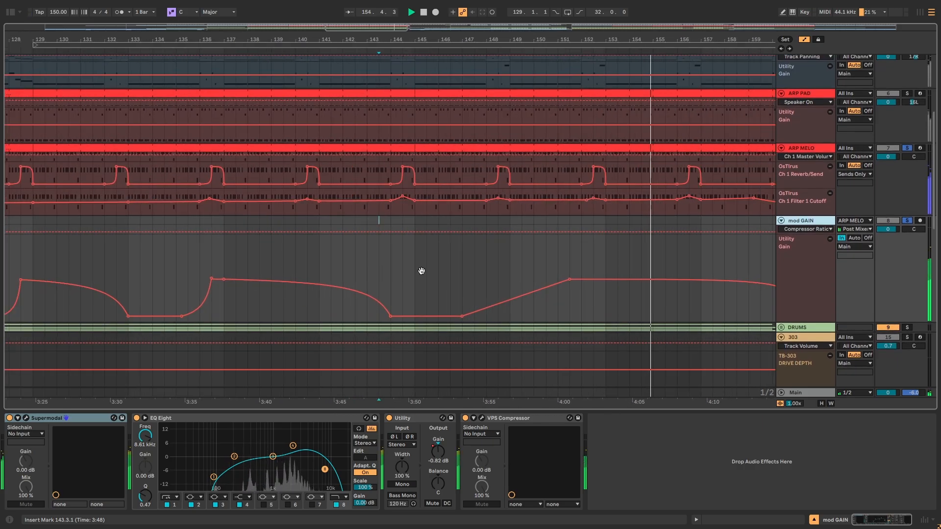
{"action": "left_click_drag", "start_coordinate": [421, 271], "coordinate": [157, 272]}
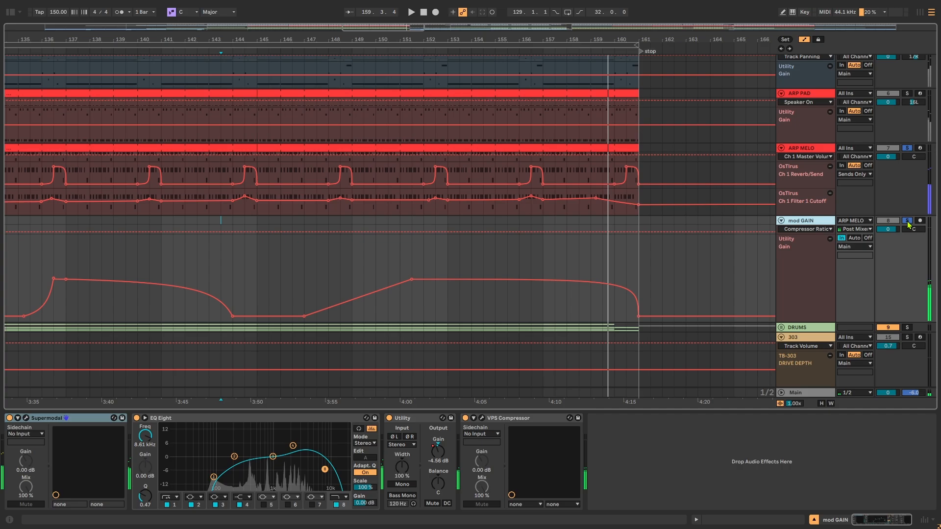
Unsolo ARP MELO and mod GAIN and hide the automation lanes across the arrangement
{"action": "scroll", "coordinate": [743, 195], "scroll_direction": "up", "scroll_amount": 4}
{"action": "left_click", "coordinate": [803, 39]}
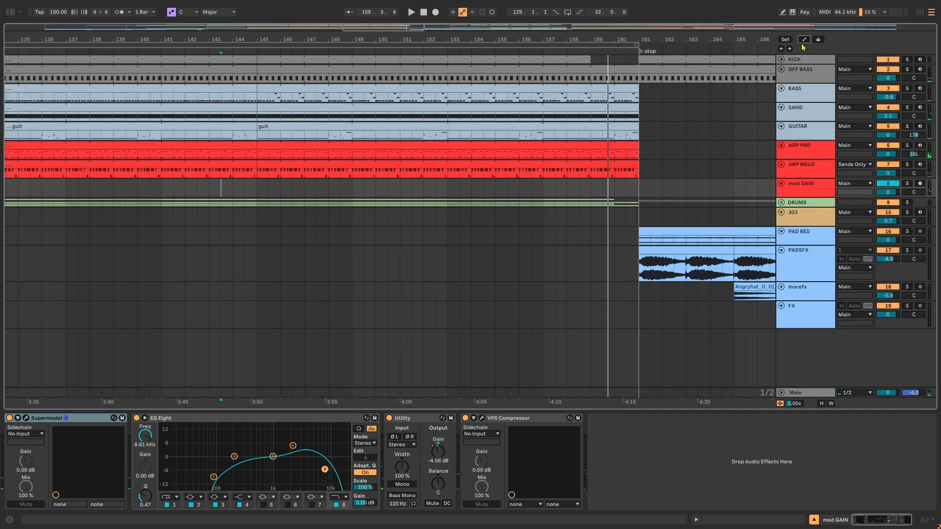
{"action": "scroll", "coordinate": [709, 140], "scroll_direction": "down", "scroll_amount": 2}
{"action": "scroll", "coordinate": [670, 155], "scroll_direction": "down", "scroll_amount": 2}
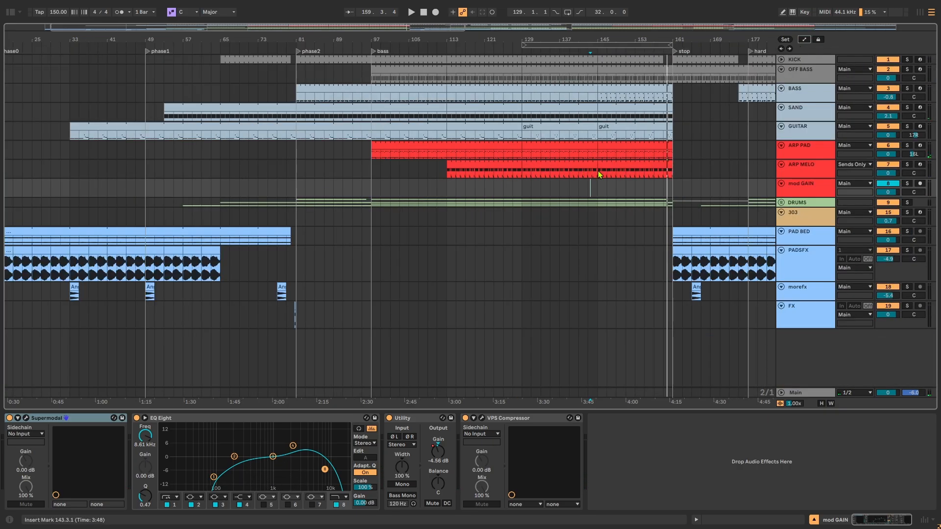
Play the full mix from bar 145 with the whole arrangement in view, and stop playback
{"action": "left_click", "coordinate": [598, 173]}
{"action": "key", "text": "space"}
{"action": "scroll", "coordinate": [397, 166], "scroll_direction": "down", "scroll_amount": 2}
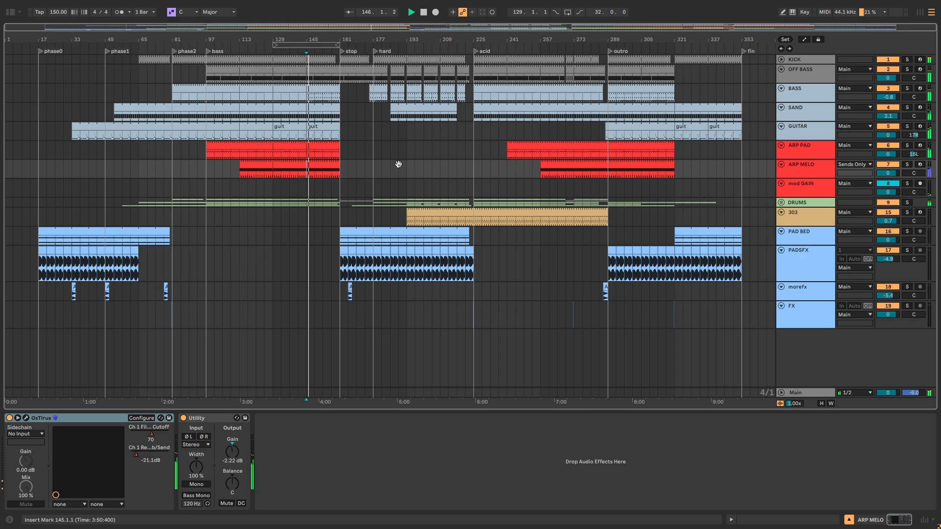
{"action": "key", "text": "space"}
Select the 303 track around the acid section and check its device chain, including the Synth Warmer window and Utility
{"action": "left_click", "coordinate": [406, 187]}
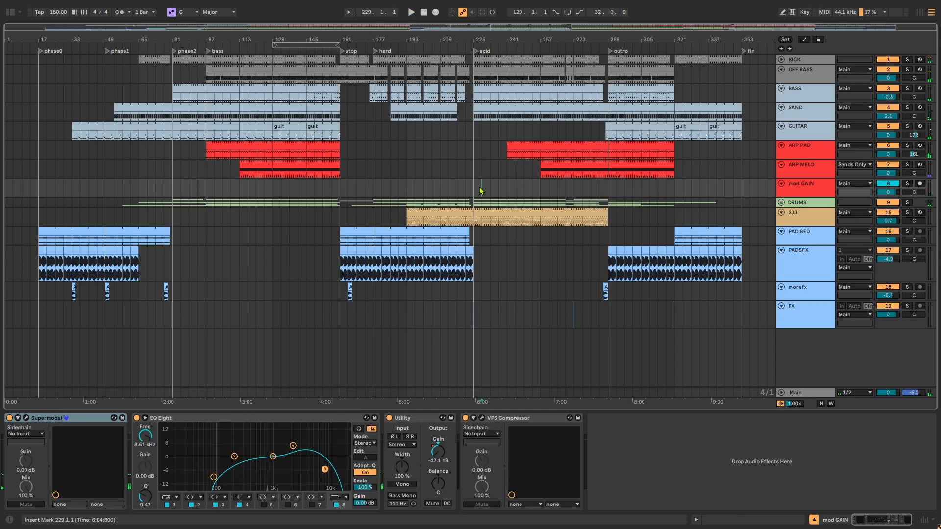
{"action": "scroll", "coordinate": [480, 191], "scroll_direction": "up", "scroll_amount": 2}
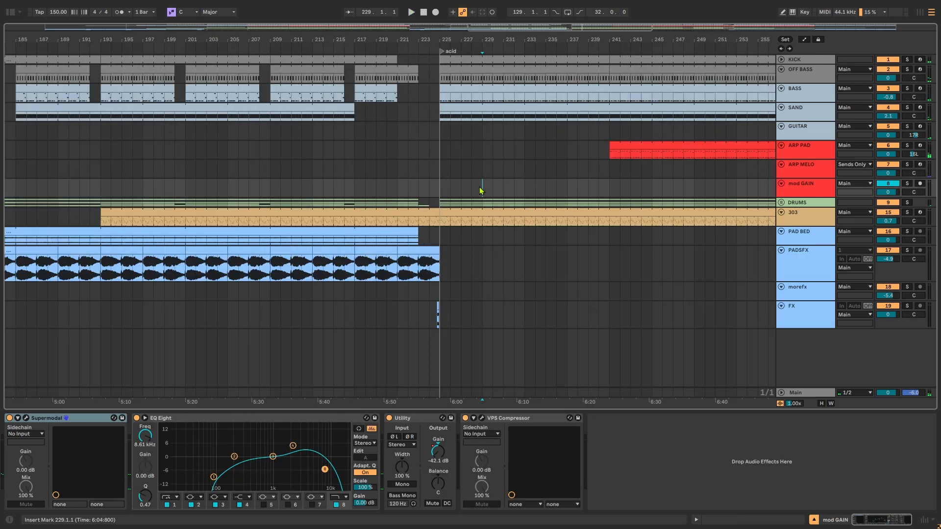
{"action": "left_click", "coordinate": [801, 216]}
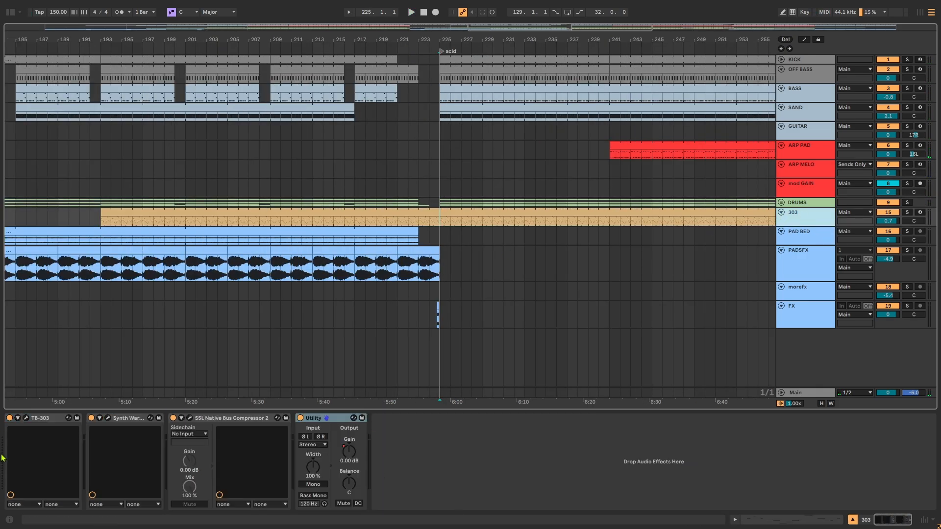
{"action": "left_click", "coordinate": [108, 419]}
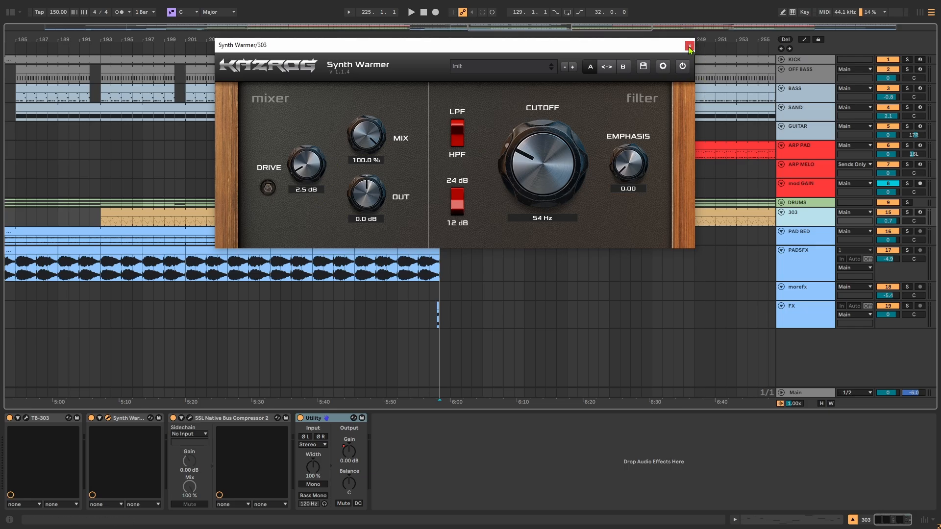
{"action": "left_click", "coordinate": [689, 46]}
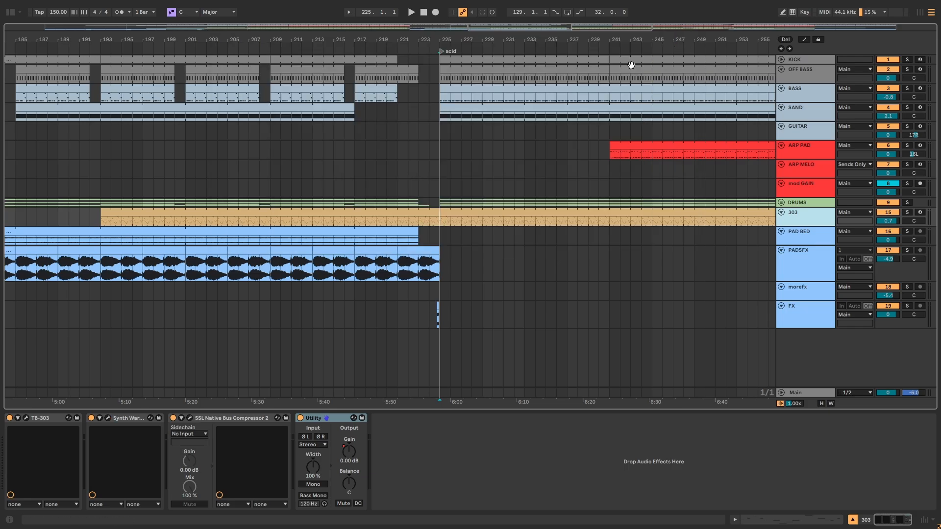
{"action": "left_click", "coordinate": [331, 438]}
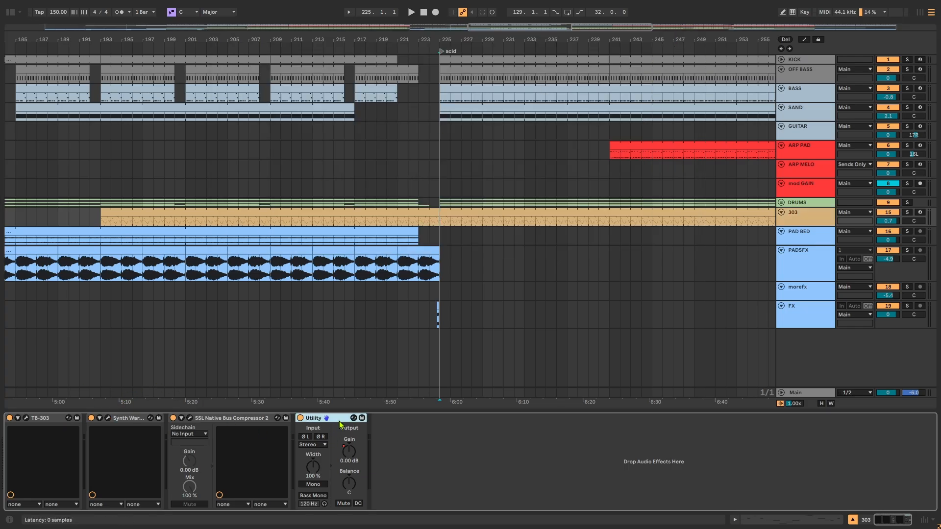
{"action": "left_click", "coordinate": [834, 225]}
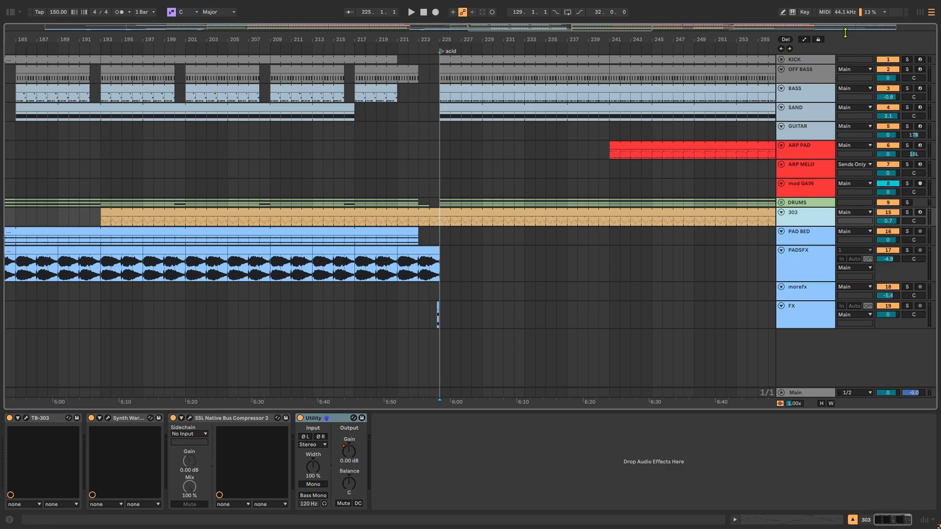
Show the automation lanes and select the 303 clip from bar 193 to bar 289
{"action": "left_click", "coordinate": [804, 39]}
{"action": "scroll", "coordinate": [462, 297], "scroll_direction": "down", "scroll_amount": 5}
{"action": "scroll", "coordinate": [447, 175], "scroll_direction": "down", "scroll_amount": 3}
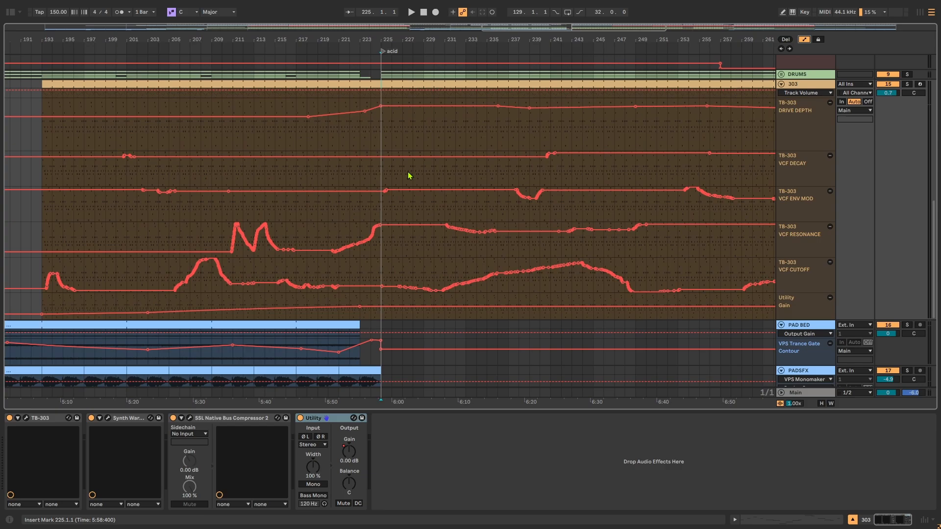
{"action": "scroll", "coordinate": [476, 159], "scroll_direction": "up", "scroll_amount": 4}
{"action": "scroll", "coordinate": [476, 159], "scroll_direction": "right", "scroll_amount": 4}
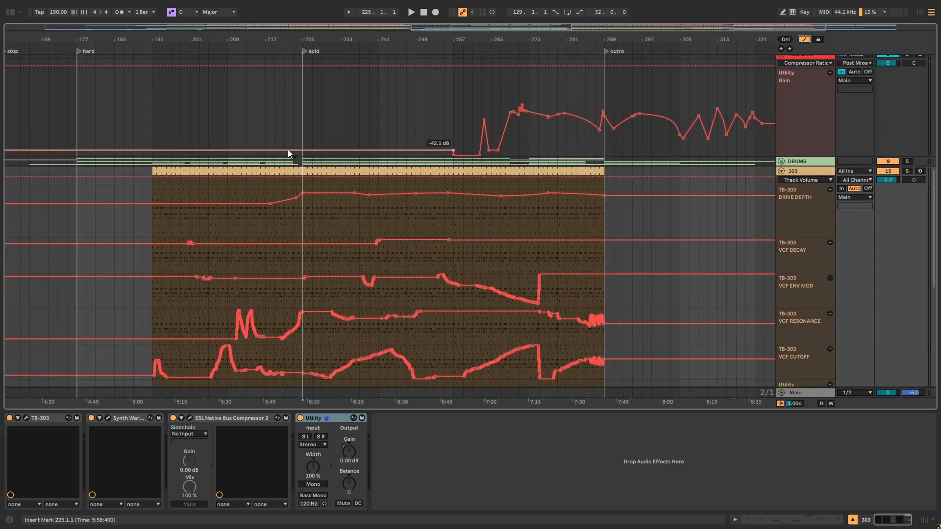
{"action": "left_click", "coordinate": [302, 170]}
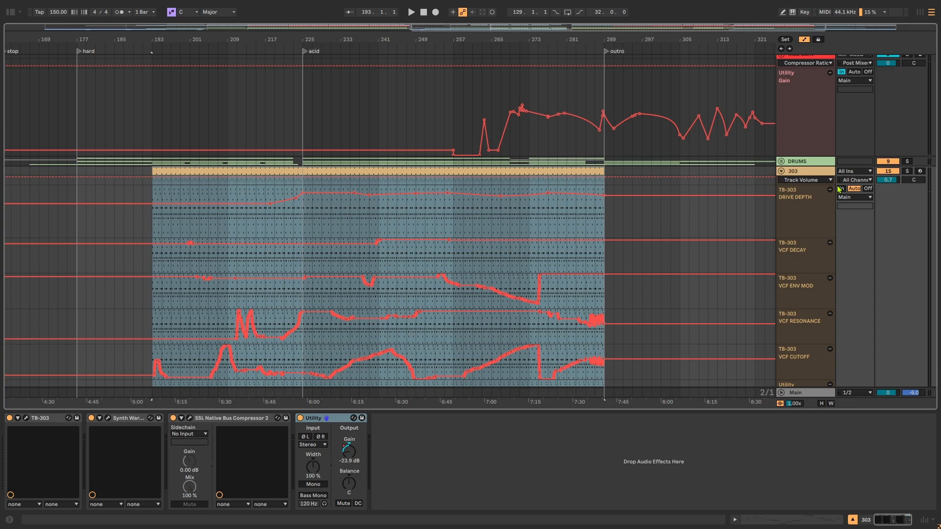
View the 303 track's TB-303 synth window and close it
{"action": "left_click", "coordinate": [816, 174]}
{"action": "left_click", "coordinate": [26, 418]}
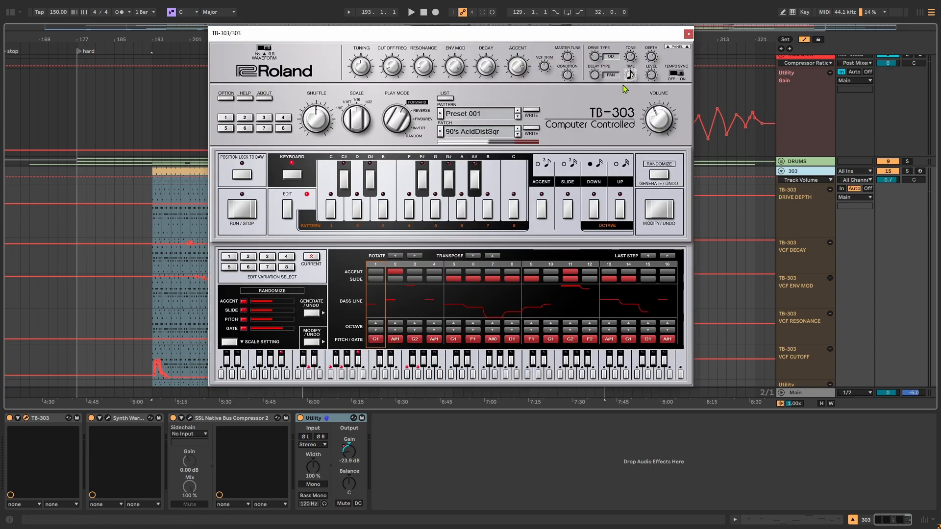
{"action": "left_click", "coordinate": [689, 34]}
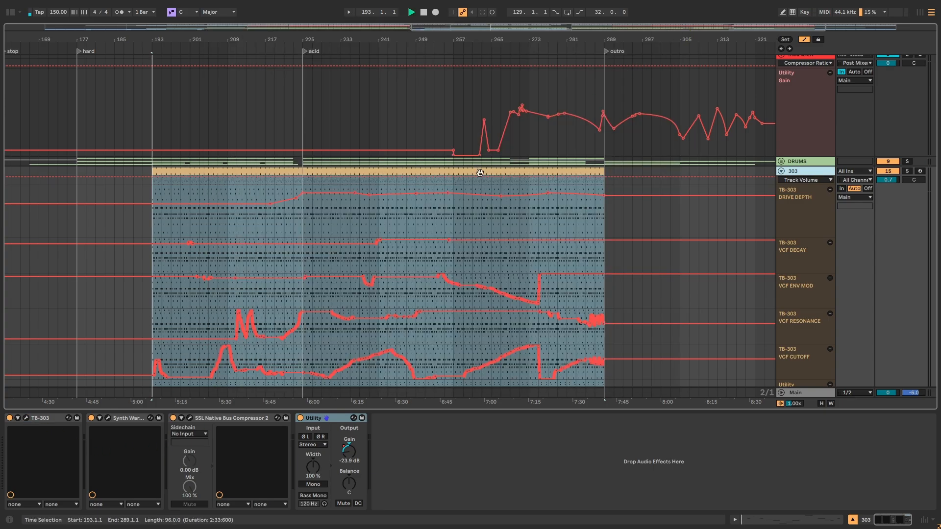
Solo the 303 track and play it briefly from the acid marker at bar 225
{"action": "left_click", "coordinate": [302, 212]}
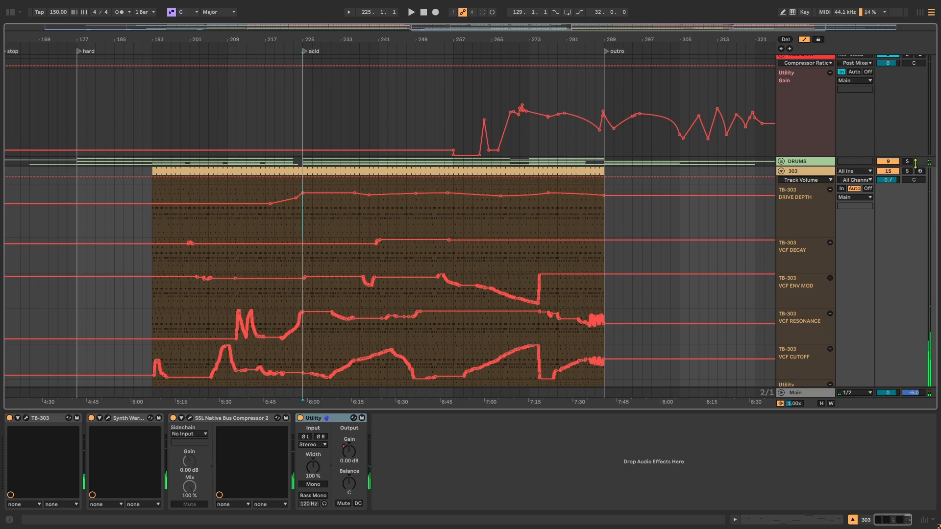
{"action": "key", "text": "space"}
{"action": "key", "text": "space"}
{"action": "scroll", "coordinate": [372, 224], "scroll_direction": "up", "scroll_amount": 3}
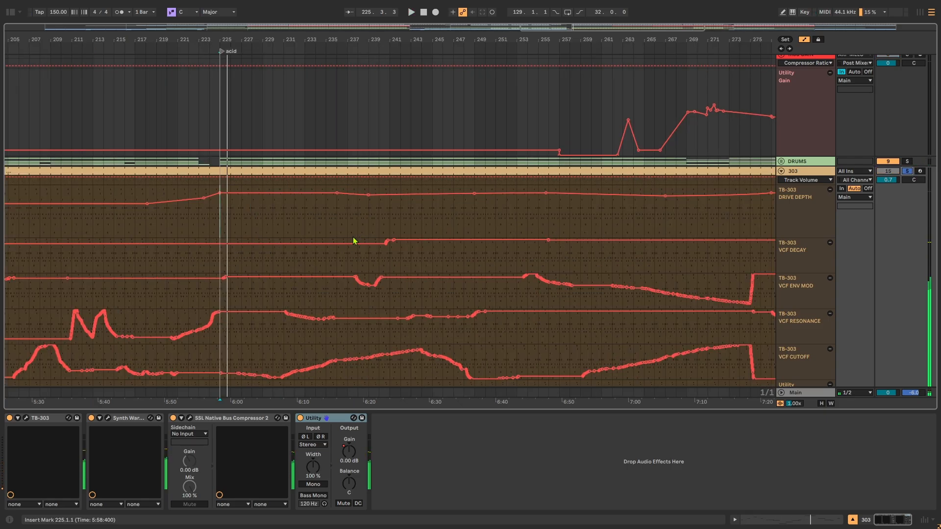
{"action": "left_click_drag", "start_coordinate": [281, 255], "coordinate": [317, 202]}
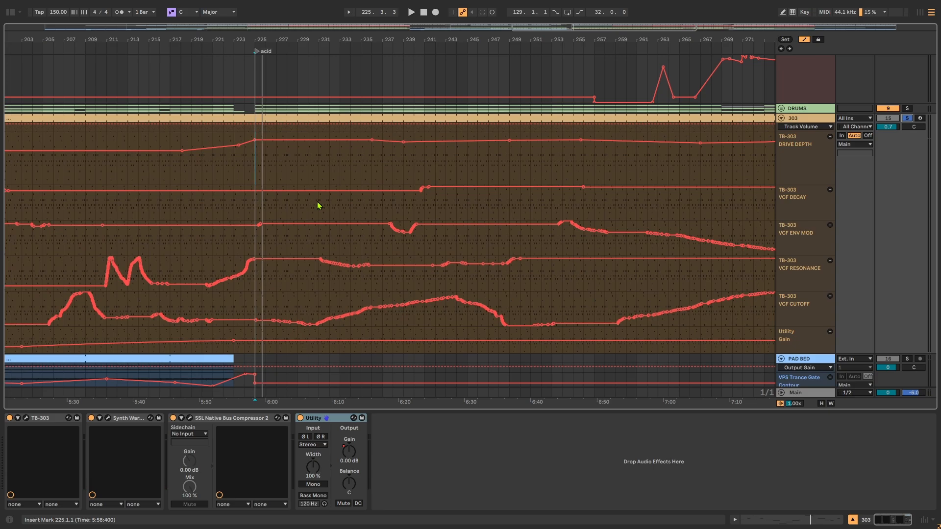
Examine the 303's TB-303 filter automation during playback from bar 225 and from bar 231
{"action": "key", "text": "space"}
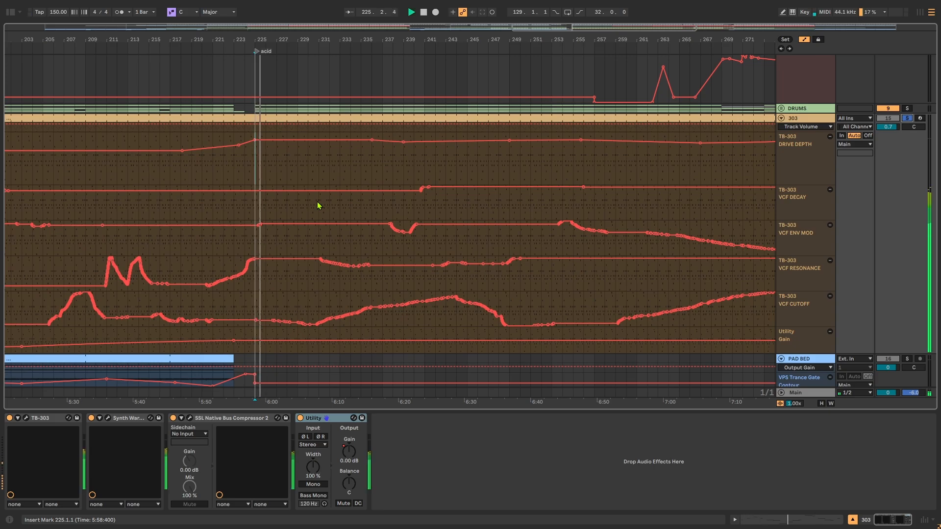
{"action": "key", "text": "space"}
{"action": "left_click", "coordinate": [318, 206]}
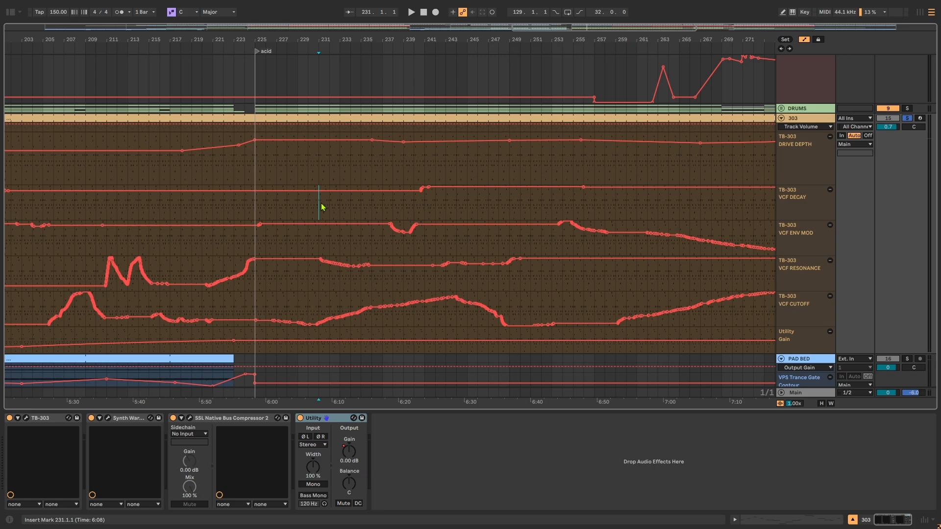
{"action": "key", "text": "space"}
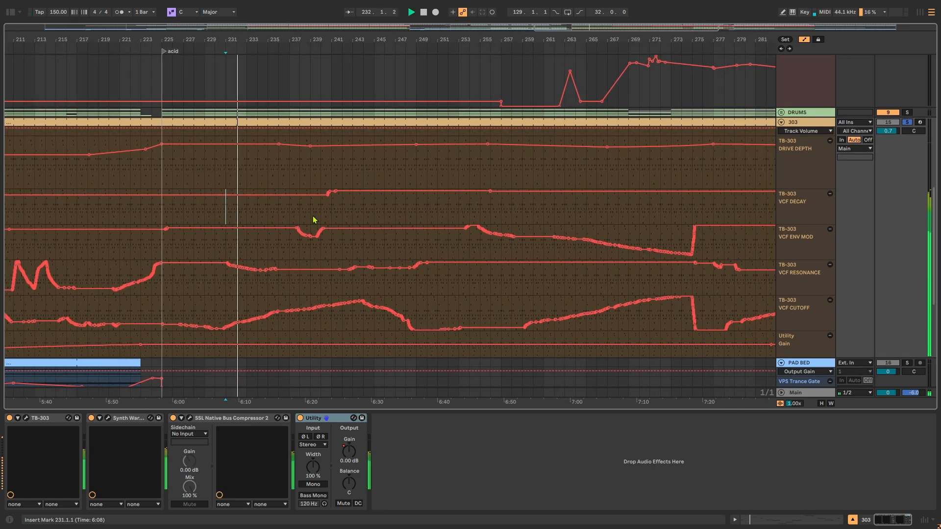
Examine the 303 track's TB-303 automation while playing further on in the acid section and from bar 255
{"action": "left_click", "coordinate": [313, 217]}
{"action": "key", "text": "space"}
{"action": "key", "text": "space"}
{"action": "left_click_drag", "start_coordinate": [426, 205], "coordinate": [328, 209]}
{"action": "left_click", "coordinate": [381, 217]}
{"action": "key", "text": "space"}
{"action": "key", "text": "space"}
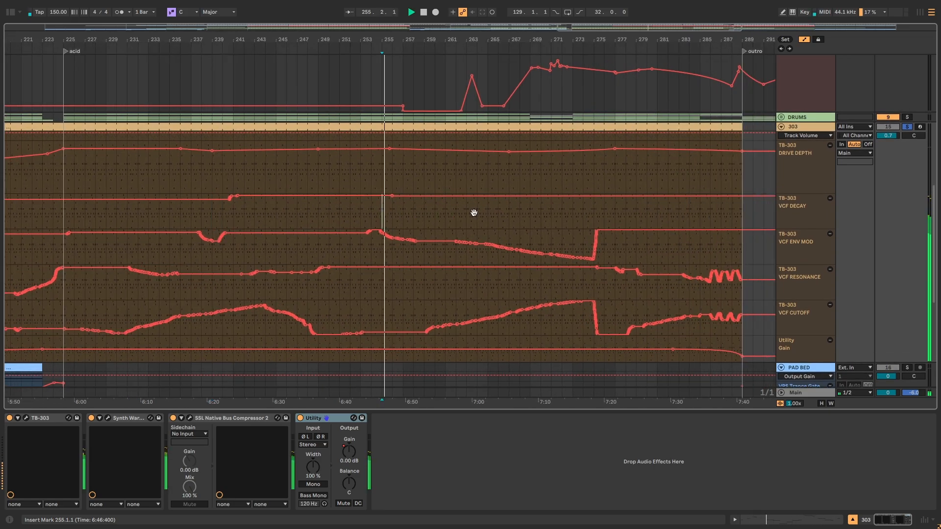
Play the soloed 303 track from bar 275, following the abrupt filter cutoff and envelope automation changes
{"action": "left_click_drag", "start_coordinate": [474, 212], "coordinate": [326, 216]}
{"action": "left_click", "coordinate": [448, 218]}
{"action": "key", "text": "space"}
{"action": "key", "text": "space"}
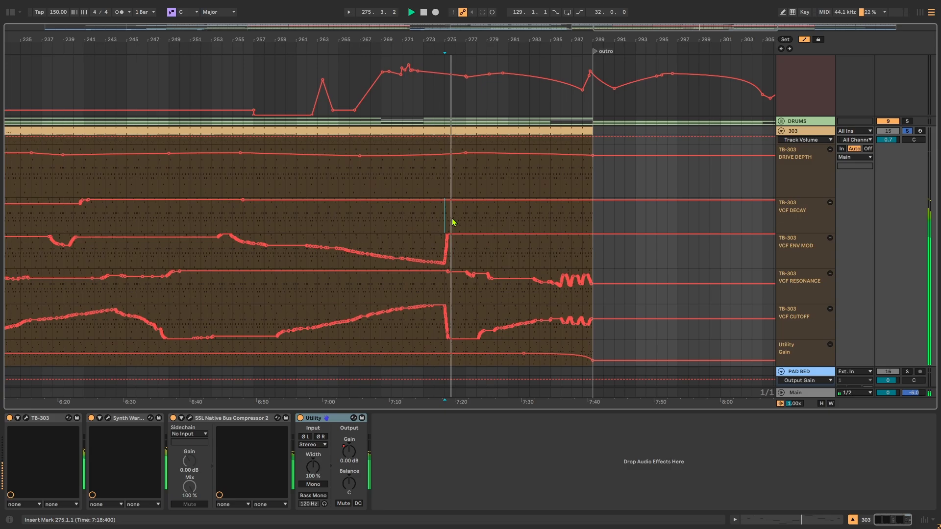
Stop playback, unsolo the 303 track and hide the automation lanes across the whole arrangement
{"action": "key", "text": "w"}
{"action": "key", "text": "space"}
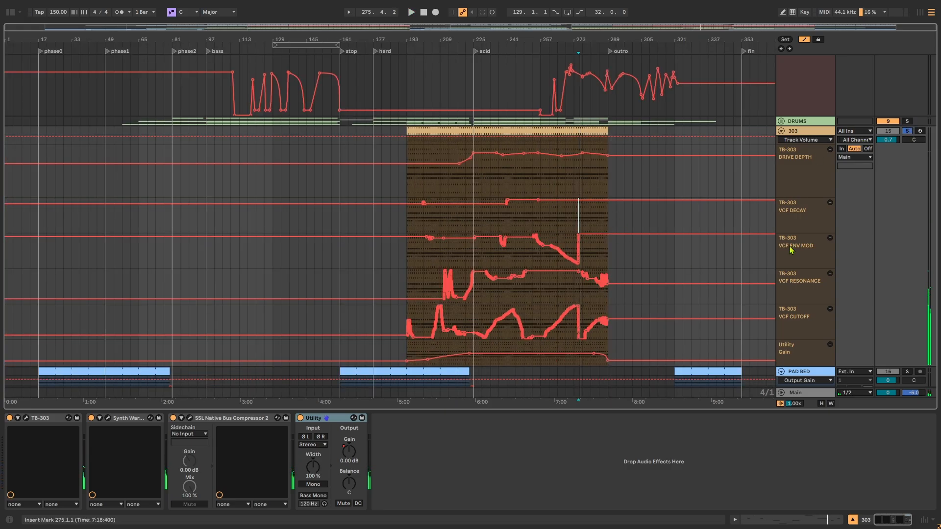
{"action": "left_click", "coordinate": [908, 131]}
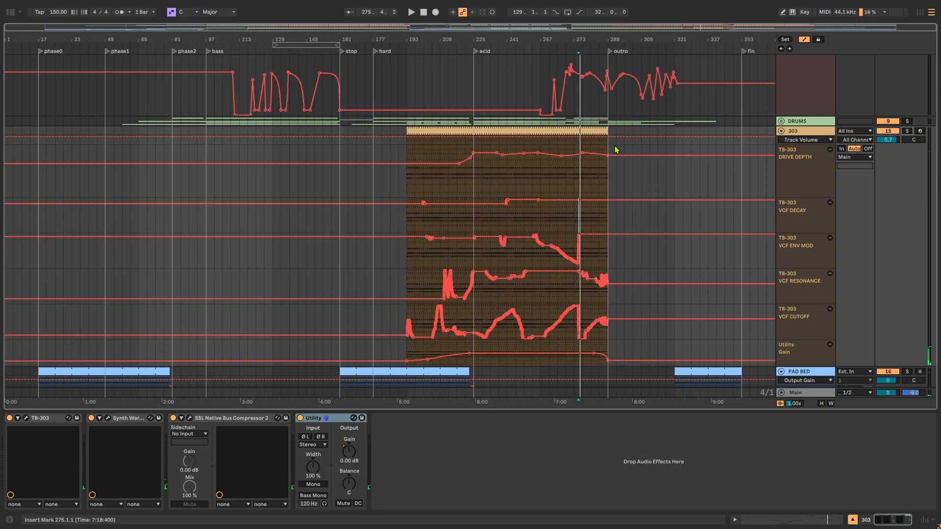
{"action": "left_click", "coordinate": [804, 40]}
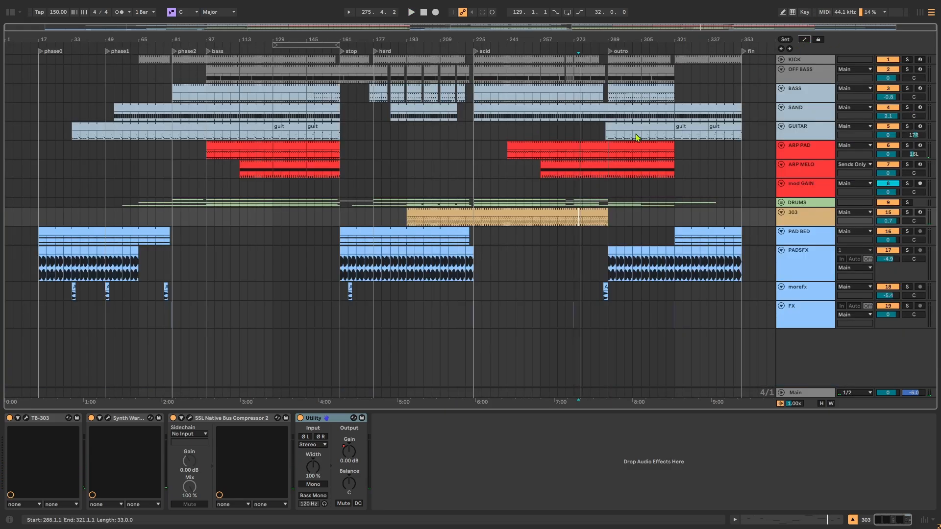
View the notes of the 303 clip and the pattern in the track's TB-303 synth window
{"action": "double_click", "coordinate": [584, 207]}
{"action": "scroll", "coordinate": [442, 272], "scroll_direction": "down", "scroll_amount": 1}
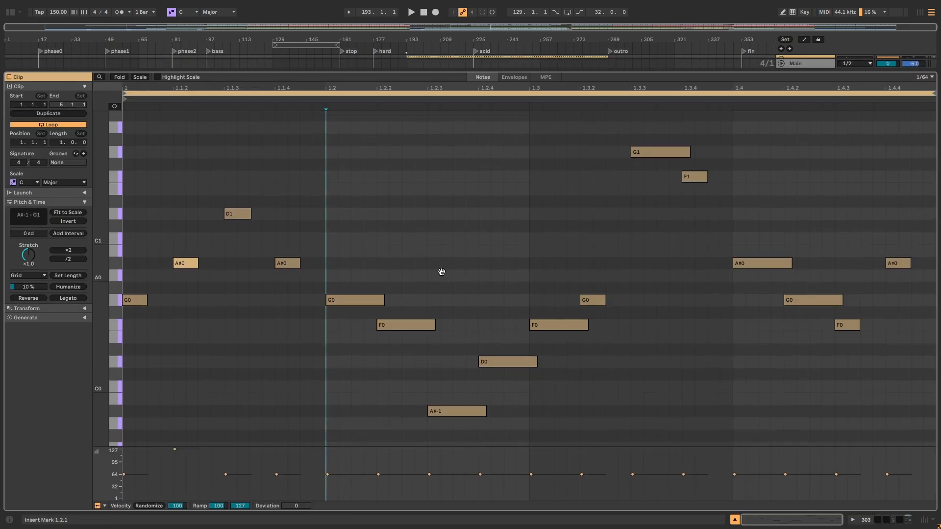
{"action": "key", "text": "shift+Tab"}
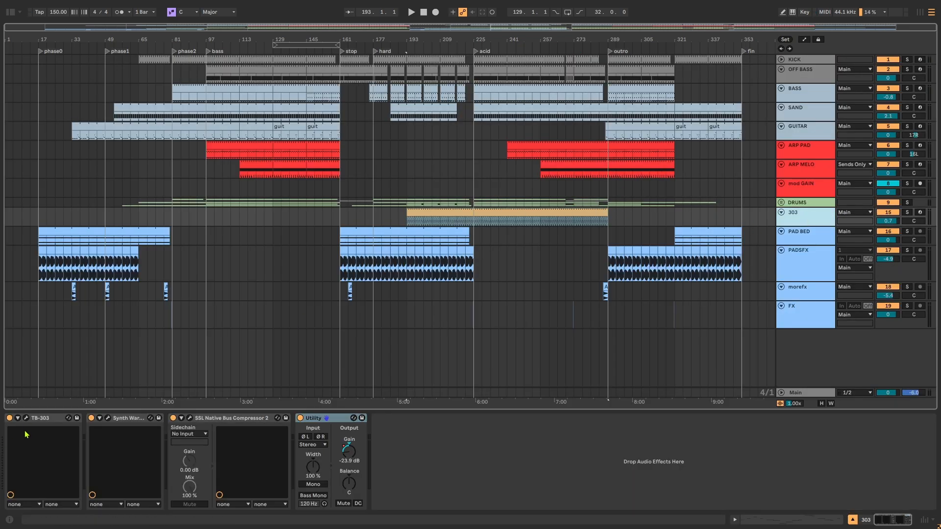
{"action": "left_click", "coordinate": [26, 419]}
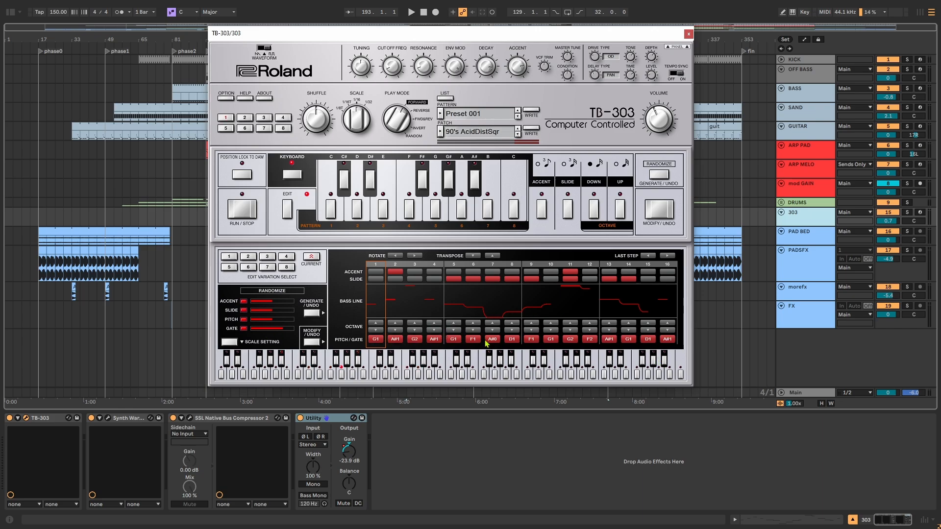
{"action": "left_click", "coordinate": [689, 35]}
Open the 303 clip's notes, play the unsoloed mix briefly from the clip start and return to the devices
{"action": "double_click", "coordinate": [531, 221]}
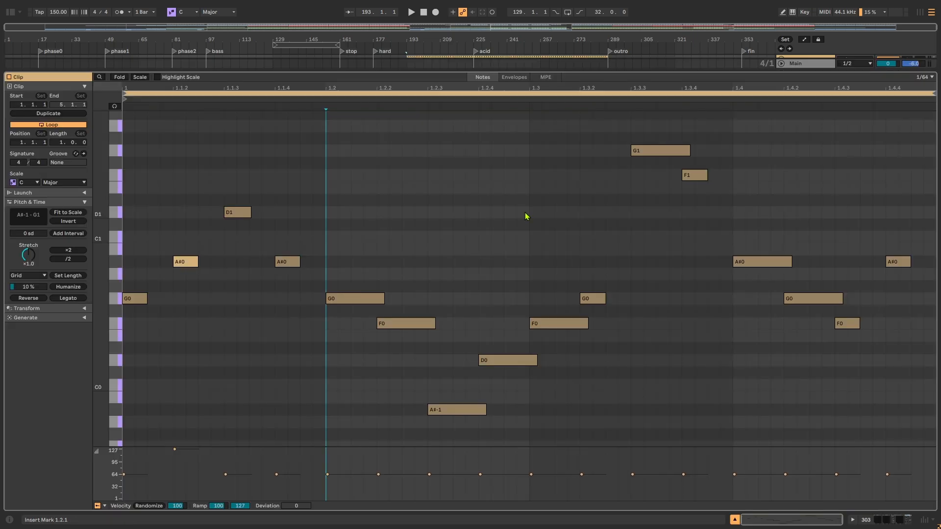
{"action": "left_click", "coordinate": [128, 192]}
{"action": "key", "text": "space"}
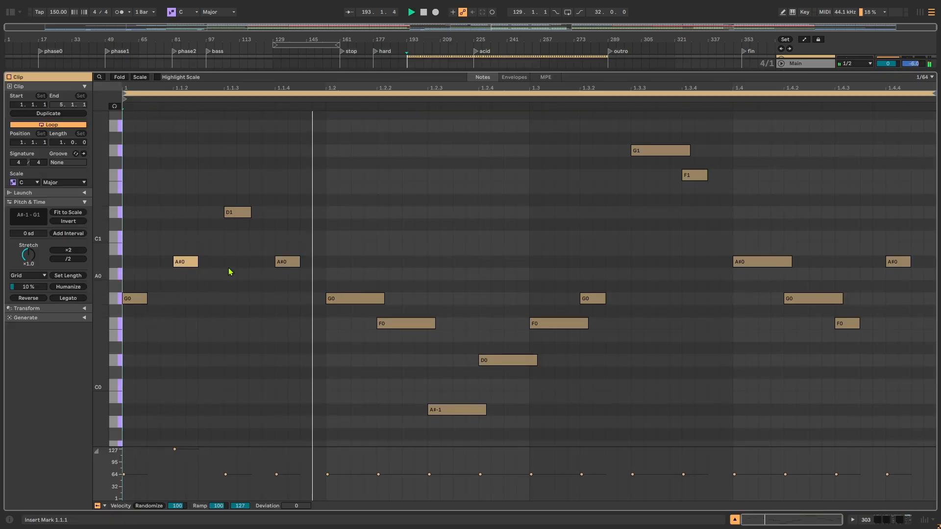
{"action": "key", "text": "space"}
{"action": "key", "text": "shift+Tab"}
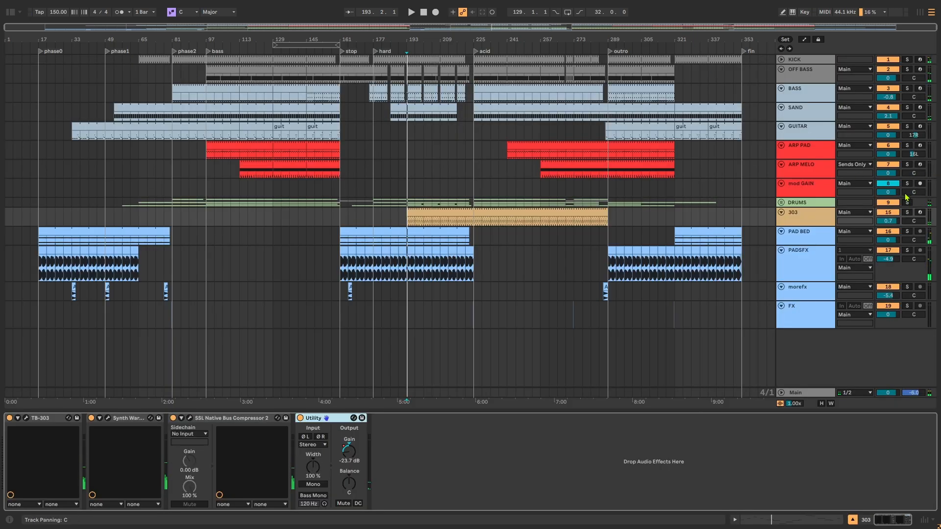
Solo the 303 track and play it from bar 225 while viewing the clip's notes
{"action": "left_click", "coordinate": [907, 214]}
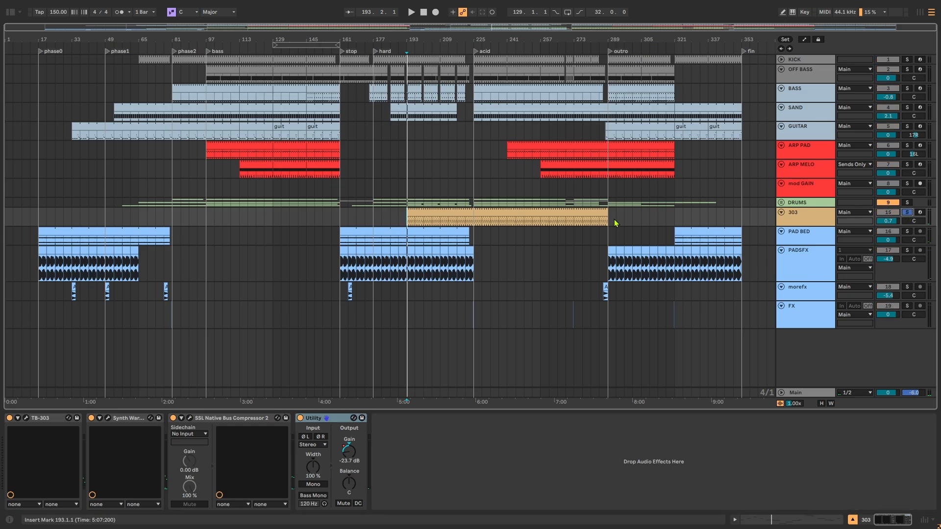
{"action": "left_click", "coordinate": [475, 223]}
{"action": "key", "text": "space"}
{"action": "double_click", "coordinate": [483, 213]}
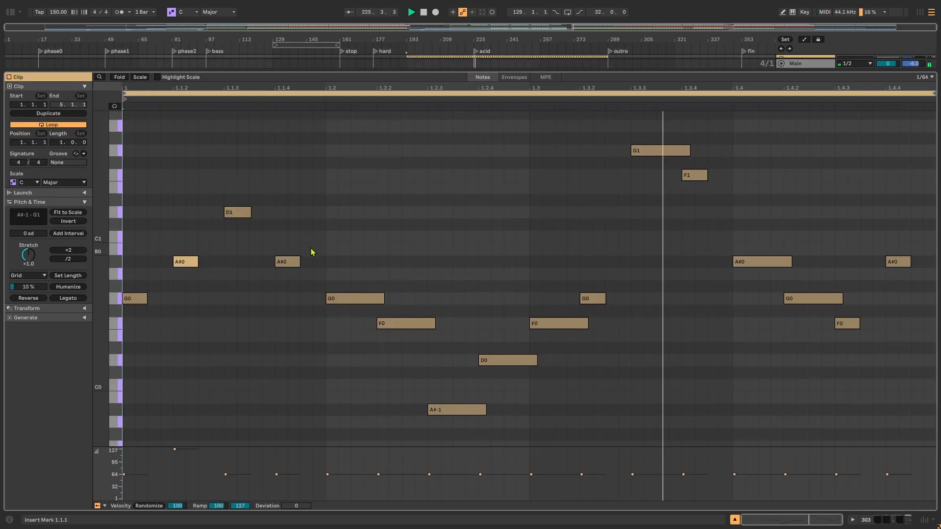
{"action": "key", "text": "space"}
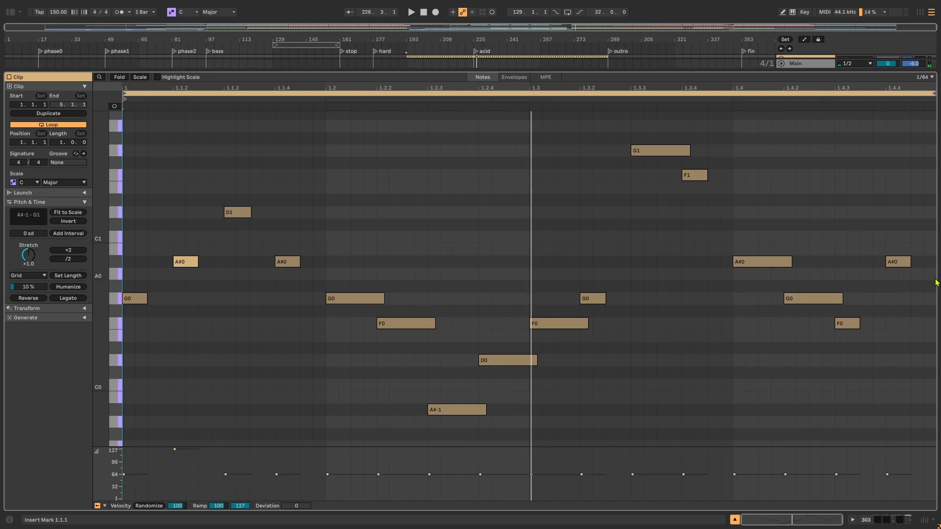
{"action": "key", "text": "shift+Tab"}
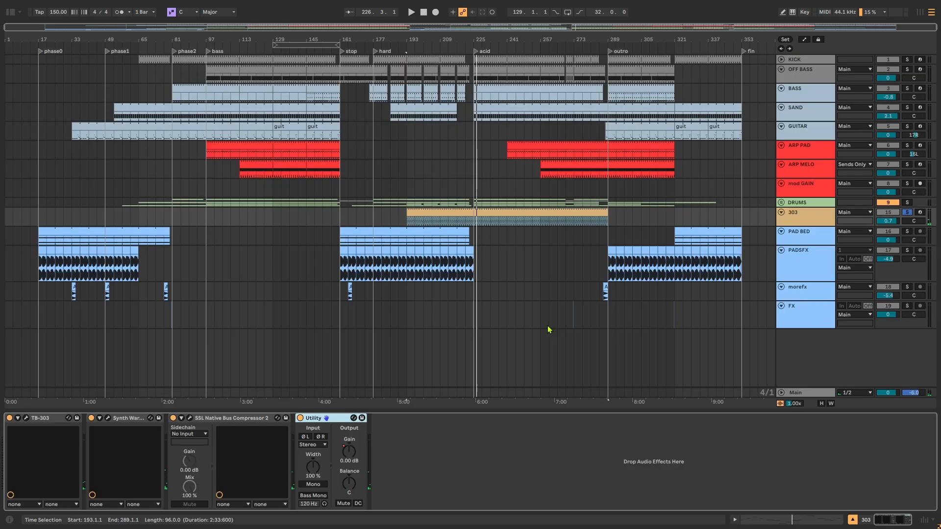
Play the 303 clip from bar 193 with the TB-303 synth window open and moved aside
{"action": "left_click", "coordinate": [27, 418]}
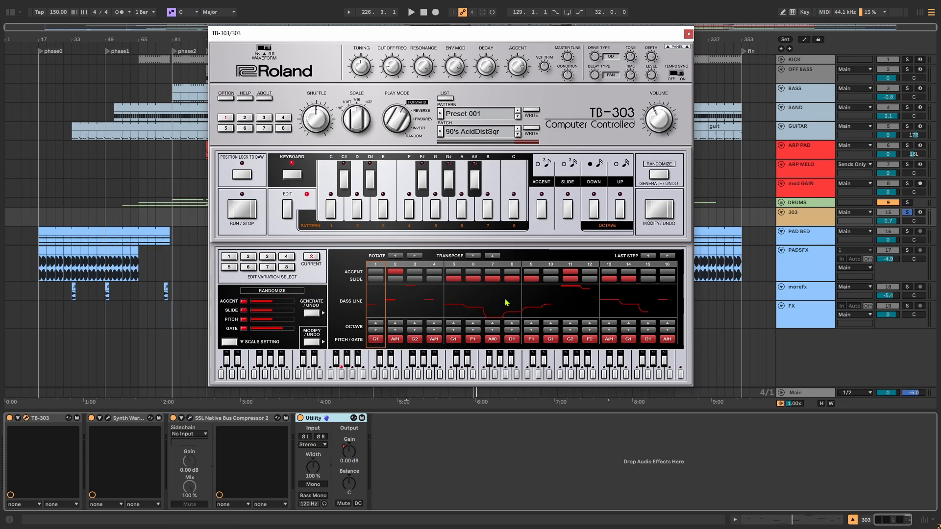
{"action": "key", "text": "space"}
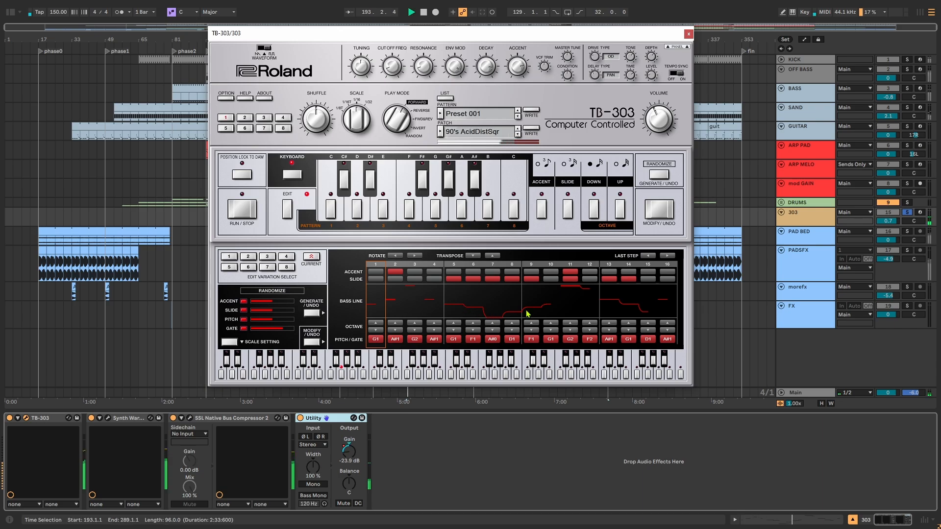
{"action": "key", "text": "space"}
{"action": "left_click_drag", "start_coordinate": [666, 38], "coordinate": [391, 90]}
{"action": "left_click", "coordinate": [477, 224]}
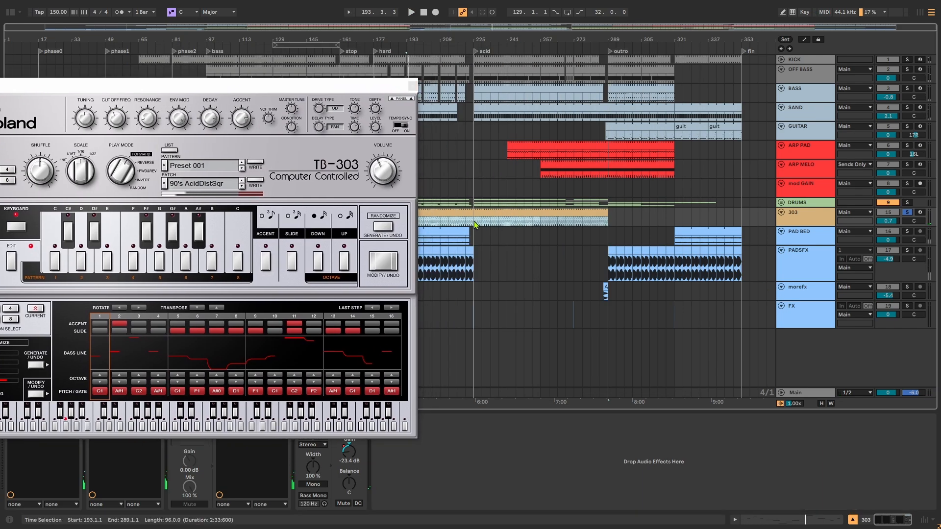
{"action": "key", "text": "space"}
{"action": "left_click", "coordinate": [365, 123]}
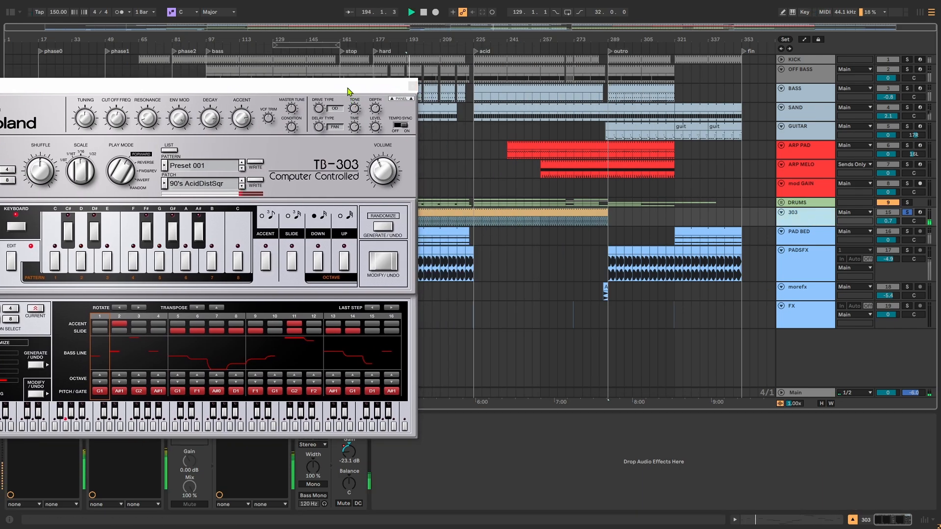
Play the 303 track from bar 225 while examining the TB-303 synth window, and close the window
{"action": "left_click_drag", "start_coordinate": [349, 91], "coordinate": [434, 241]}
{"action": "left_click", "coordinate": [474, 223]}
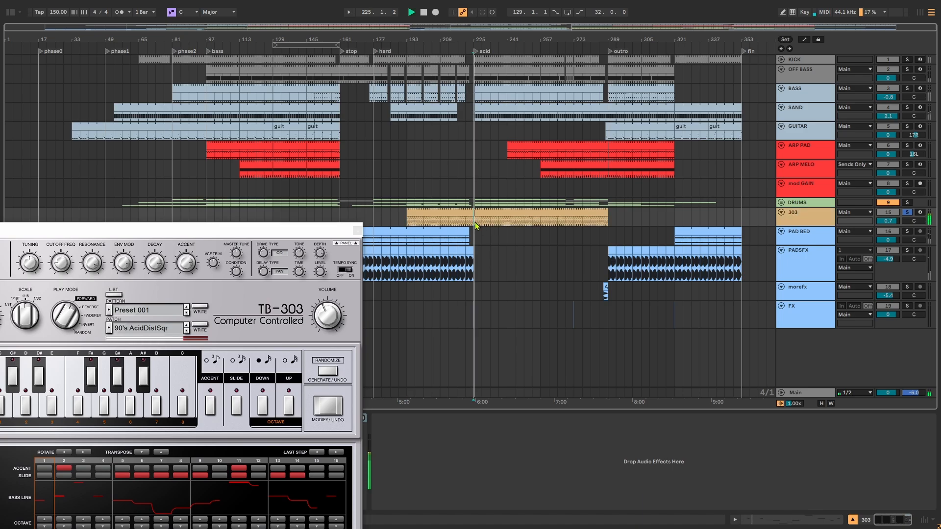
{"action": "left_click_drag", "start_coordinate": [284, 236], "coordinate": [373, 82]}
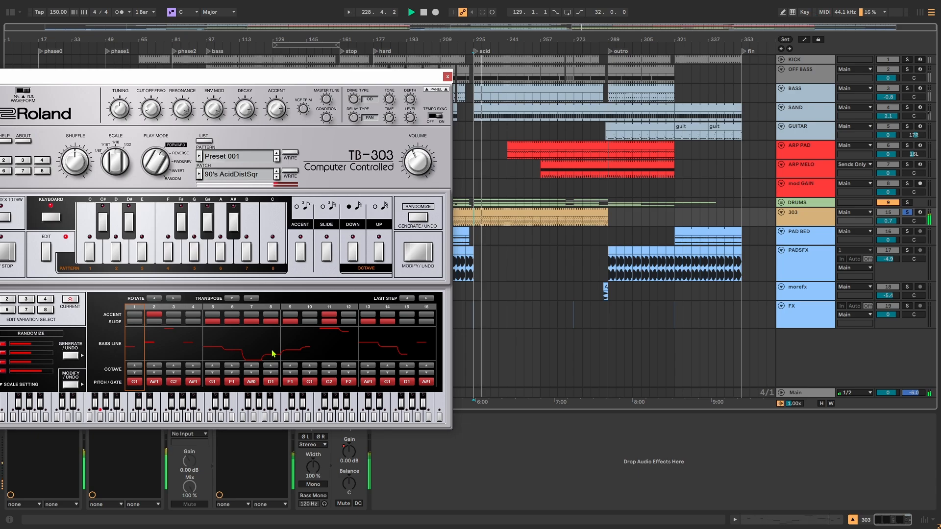
{"action": "key", "text": "space"}
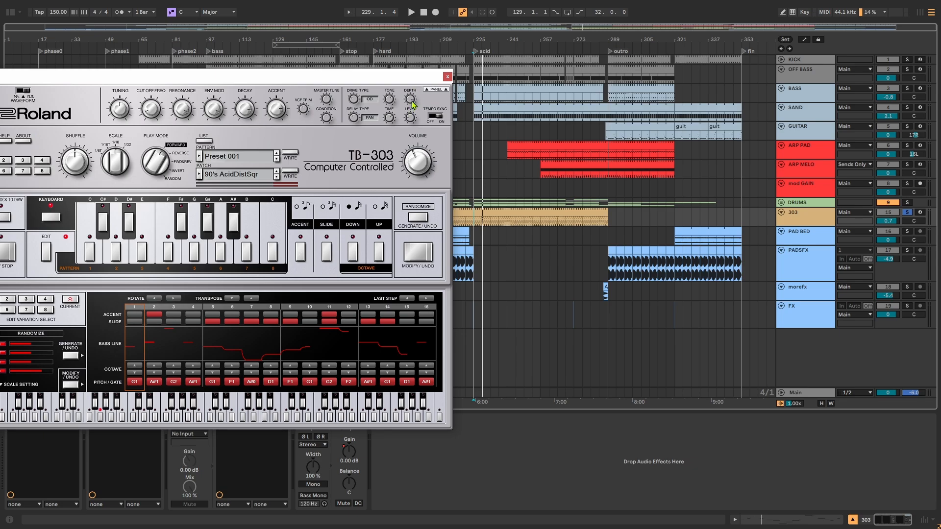
{"action": "left_click", "coordinate": [448, 77]}
Play the soloed 303 track briefly from bar 236
{"action": "scroll", "coordinate": [503, 268], "scroll_direction": "up", "scroll_amount": 5}
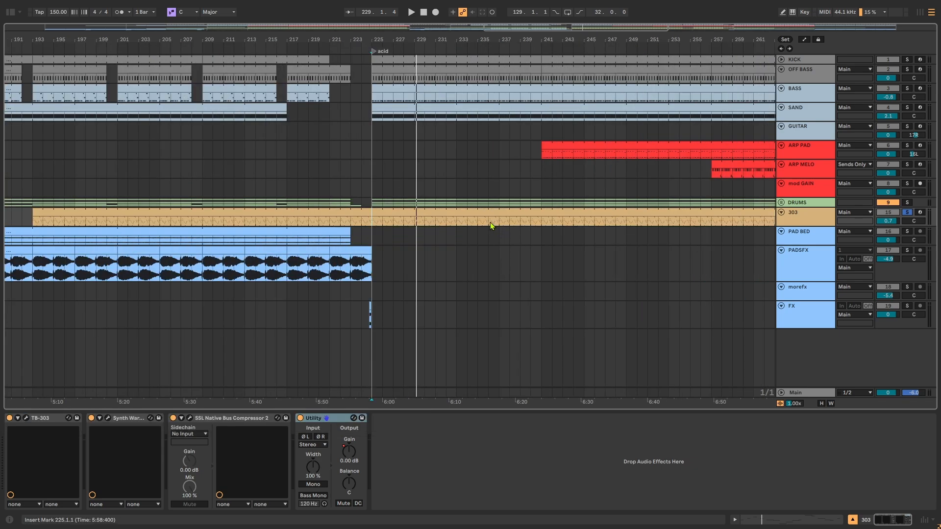
{"action": "left_click", "coordinate": [489, 226]}
{"action": "key", "text": "space"}
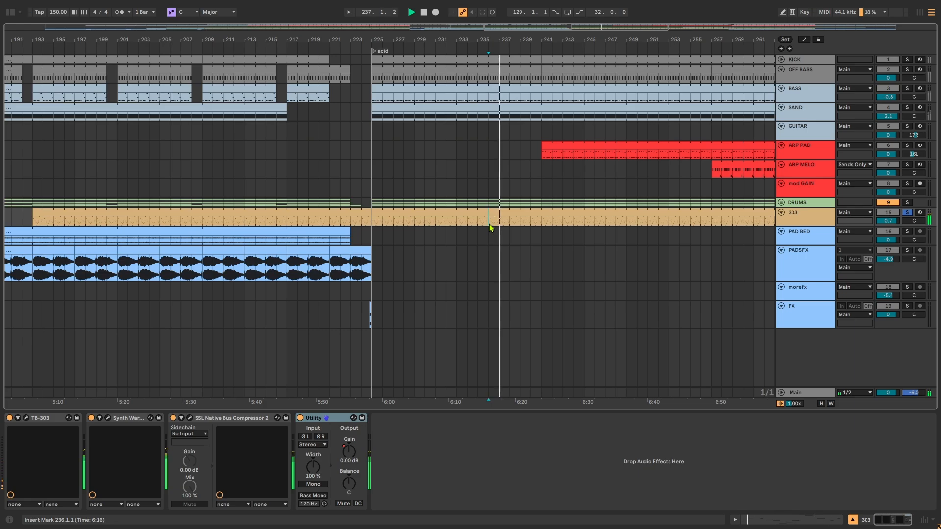
{"action": "key", "text": "space"}
{"action": "scroll", "coordinate": [491, 228], "scroll_direction": "down", "scroll_amount": 5}
View the TB-303 synth window once more, close it and unsolo the 303 track
{"action": "left_click", "coordinate": [27, 418]}
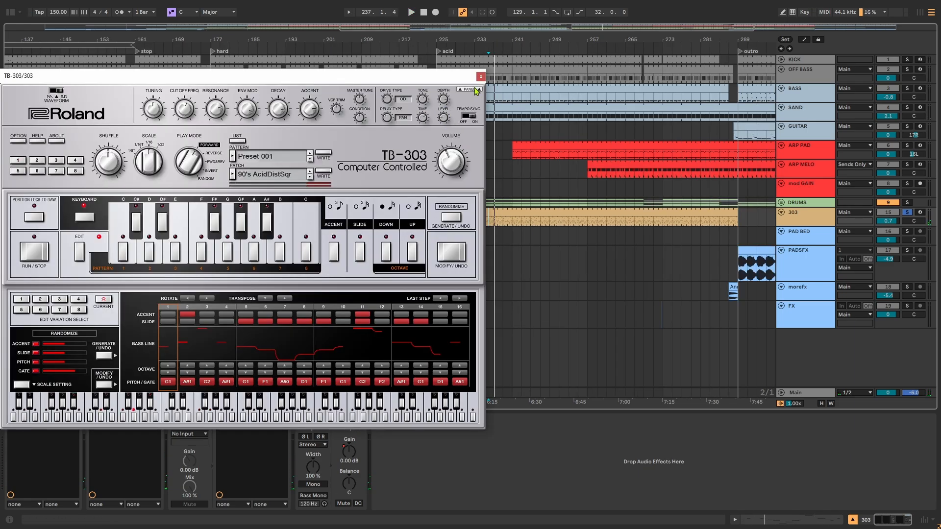
{"action": "left_click", "coordinate": [481, 77]}
{"action": "left_click", "coordinate": [907, 214]}
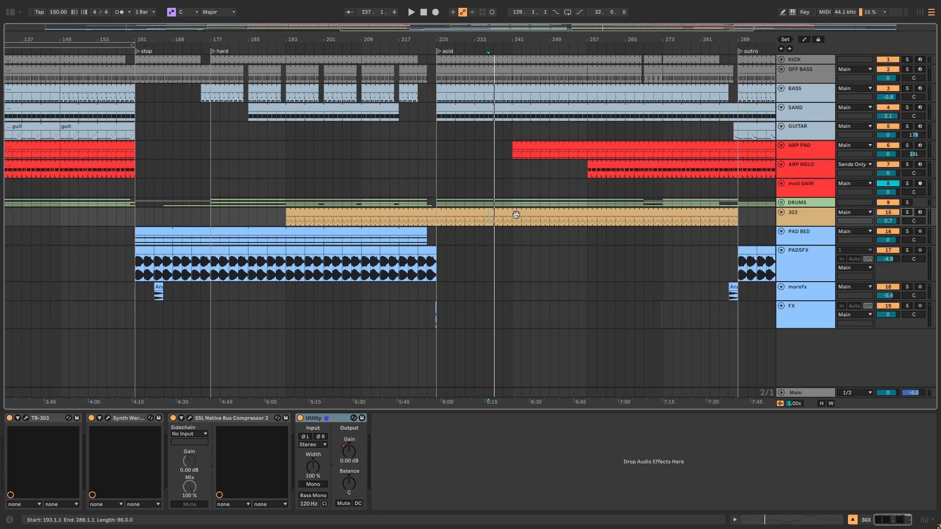
Play the full mix briefly from bar 239 and look over the acid and outro sections of the arrangement
{"action": "left_click", "coordinate": [498, 222]}
{"action": "key", "text": "space"}
{"action": "left_click_drag", "start_coordinate": [579, 245], "coordinate": [420, 269]}
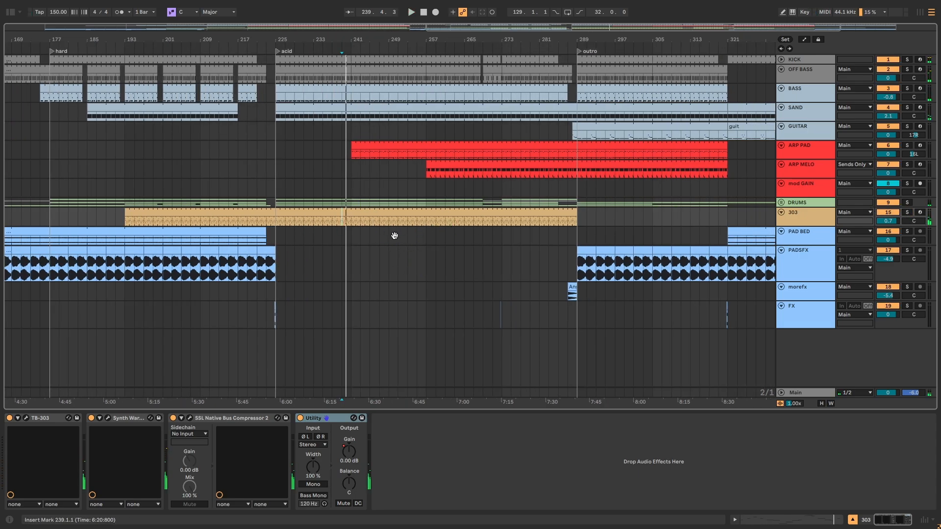
{"action": "left_click_drag", "start_coordinate": [330, 244], "coordinate": [502, 243]}
{"action": "scroll", "coordinate": [501, 242], "scroll_direction": "down", "scroll_amount": 3}
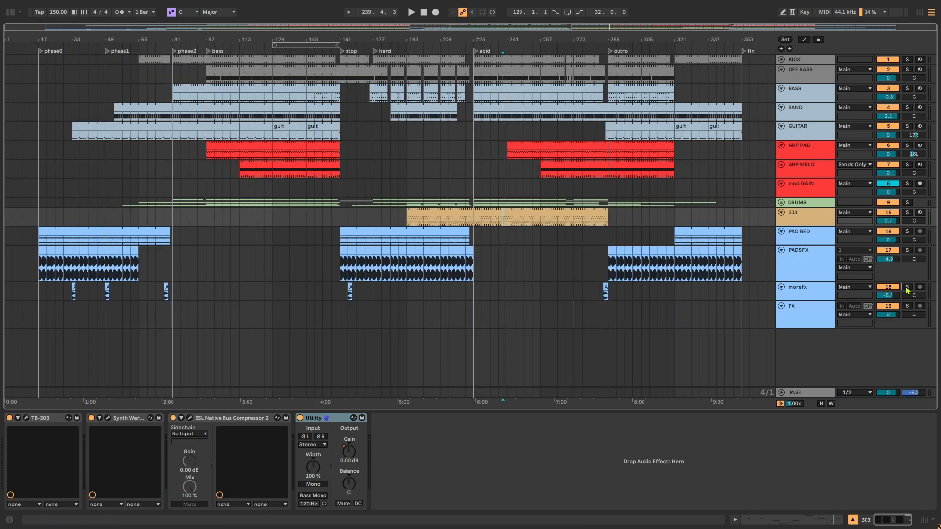
Solo the morefx track and play its Angryhat_O_01_SP clip from bar 33
{"action": "left_click", "coordinate": [907, 287]}
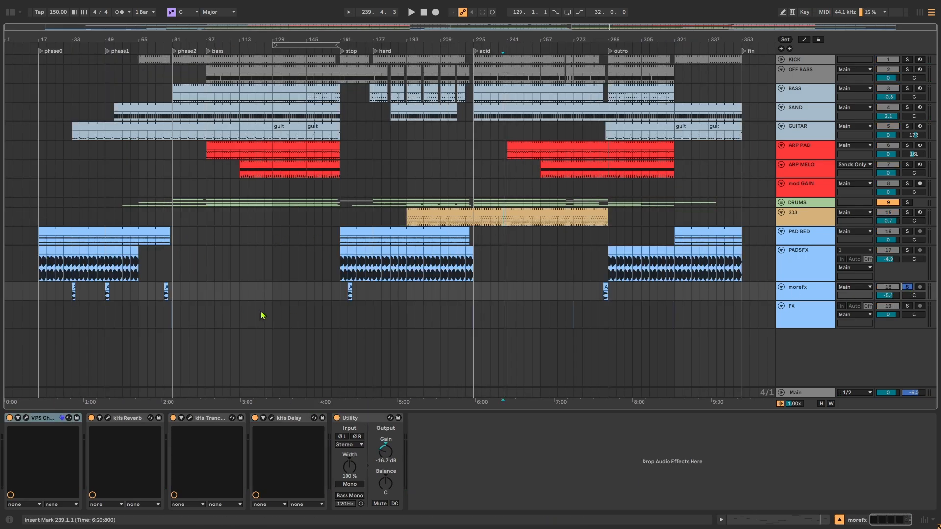
{"action": "left_click", "coordinate": [73, 294]}
{"action": "key", "text": "z"}
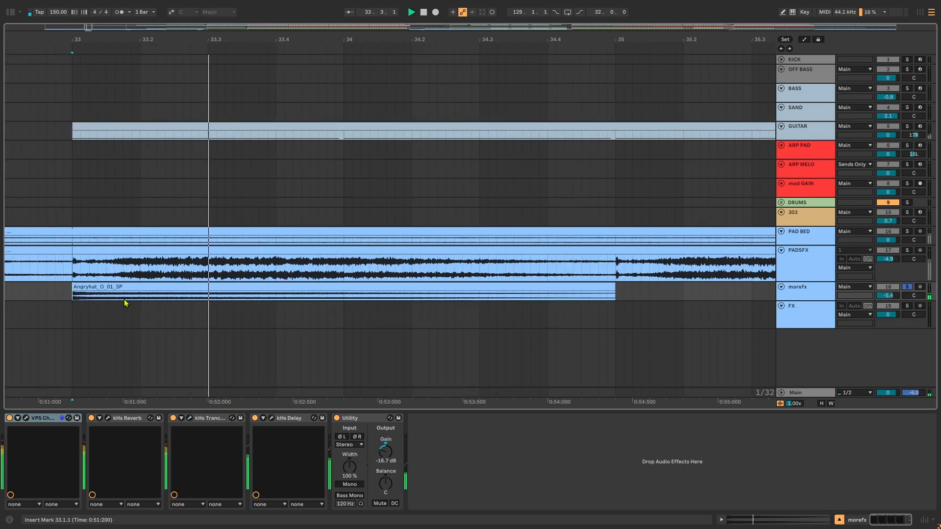
{"action": "scroll", "coordinate": [125, 302], "scroll_direction": "down", "scroll_amount": 5}
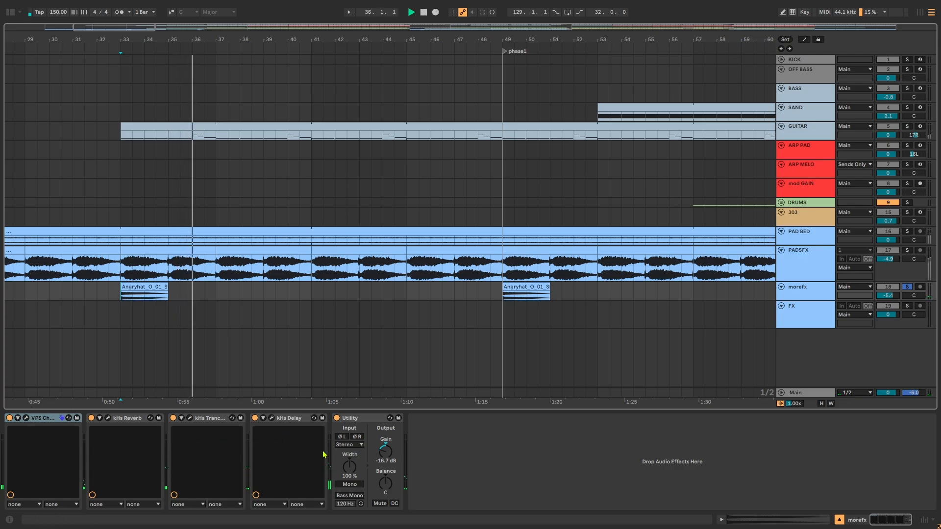
View the morefx track's VPS Chorus window and the sample waveform of its Angryhat_O_01_SP clip at bar 33
{"action": "left_click", "coordinate": [26, 418]}
{"action": "left_click_drag", "start_coordinate": [546, 177], "coordinate": [514, 148]}
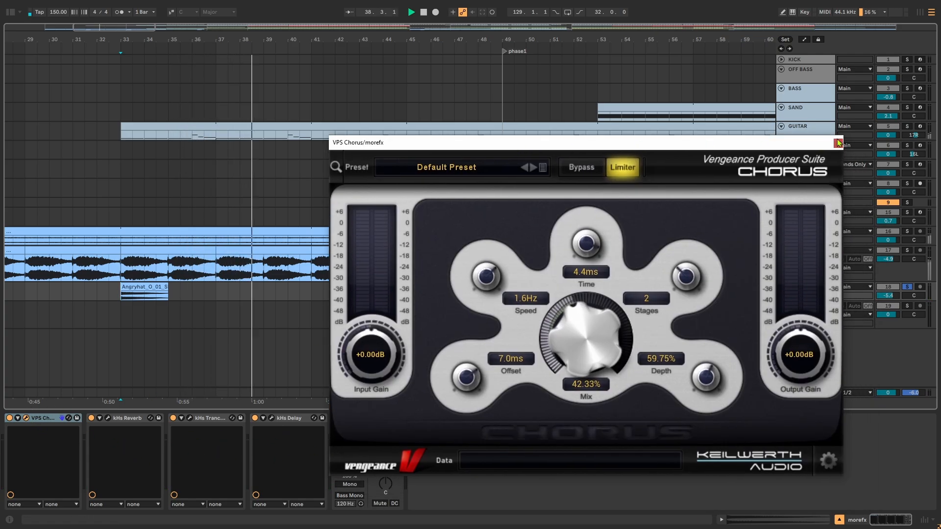
{"action": "left_click", "coordinate": [838, 143]}
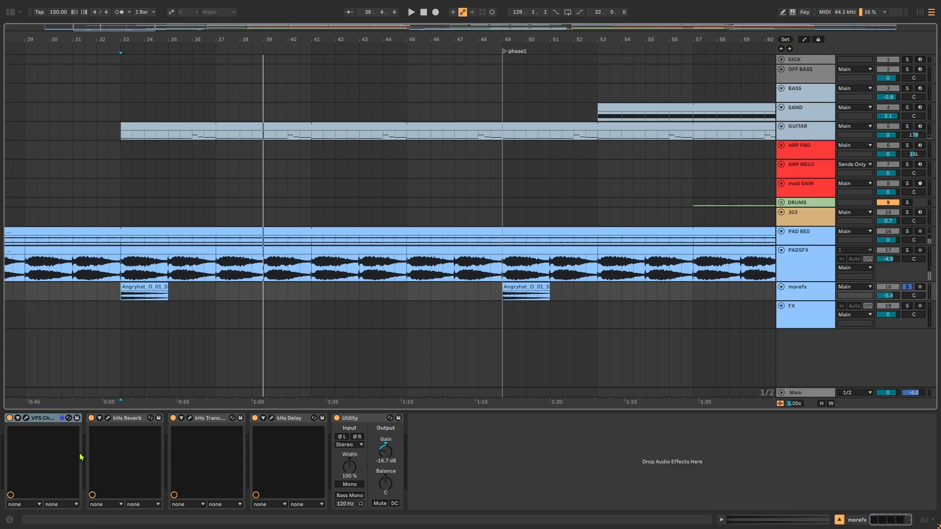
{"action": "double_click", "coordinate": [157, 288]}
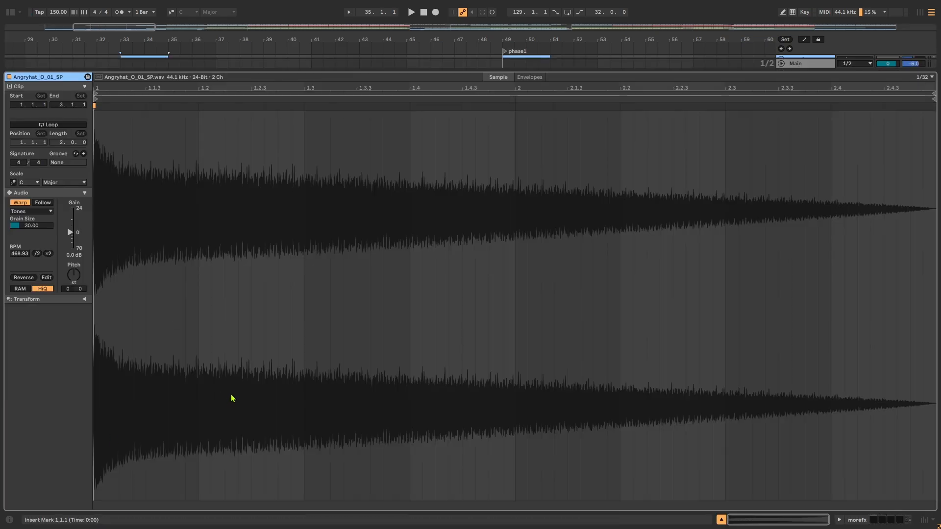
{"action": "key", "text": "shift+Tab"}
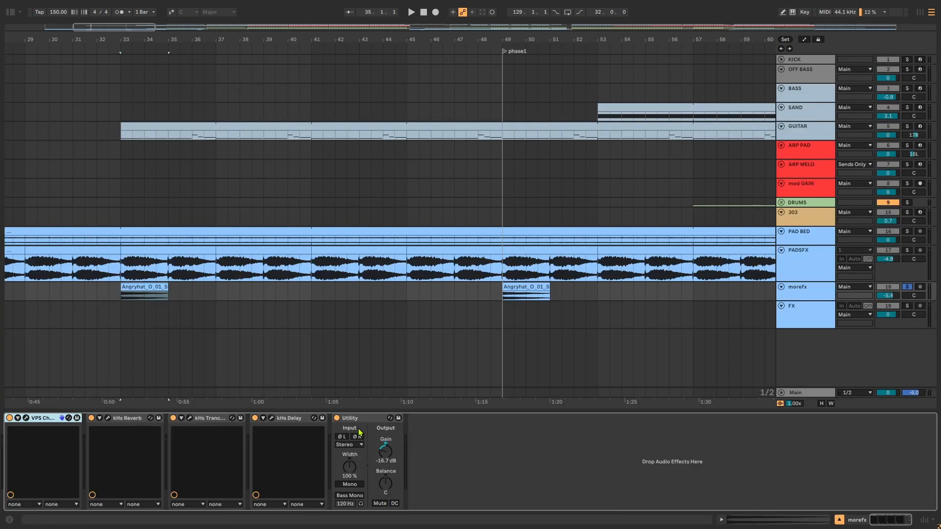
Play the soloed morefx track's Angryhat_O_01_SP clips at bar 33 and at bar 77
{"action": "key", "text": "space"}
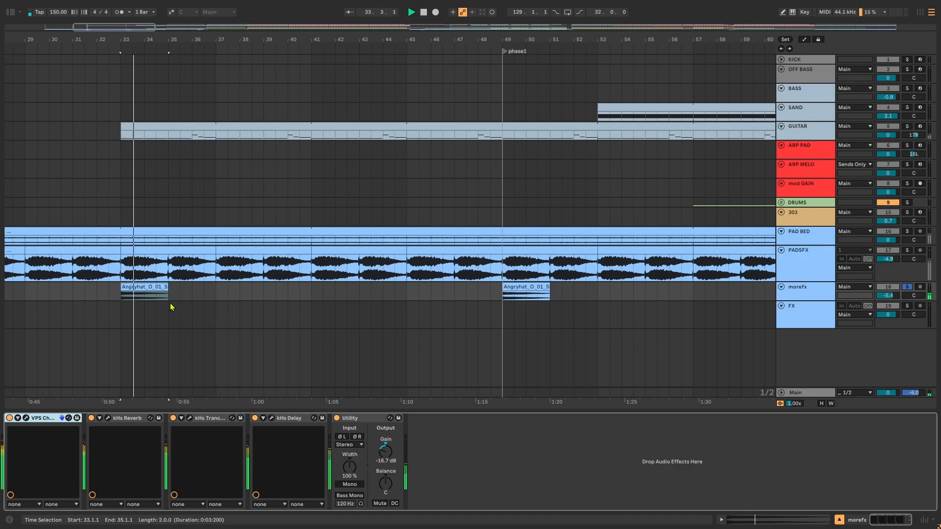
{"action": "scroll", "coordinate": [426, 303], "scroll_direction": "down", "scroll_amount": 5}
{"action": "left_click", "coordinate": [363, 294]}
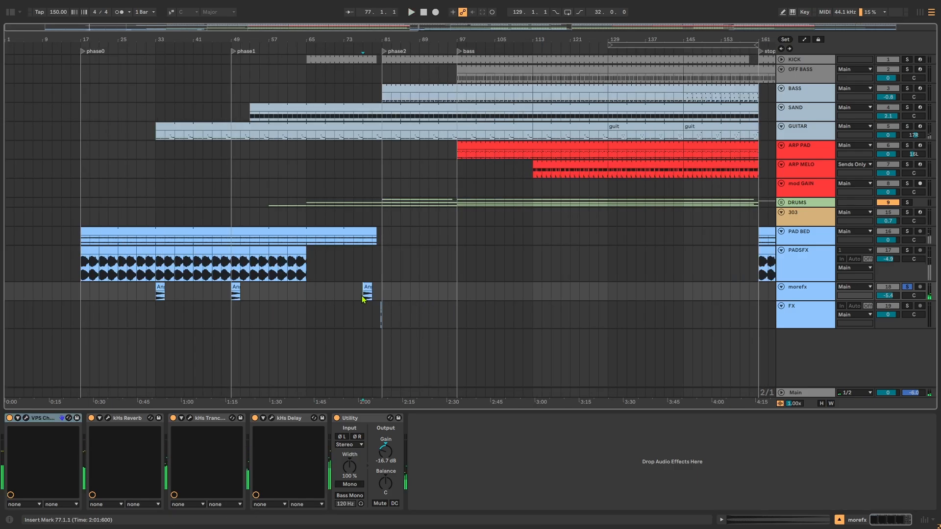
{"action": "scroll", "coordinate": [378, 300], "scroll_direction": "up", "scroll_amount": 8}
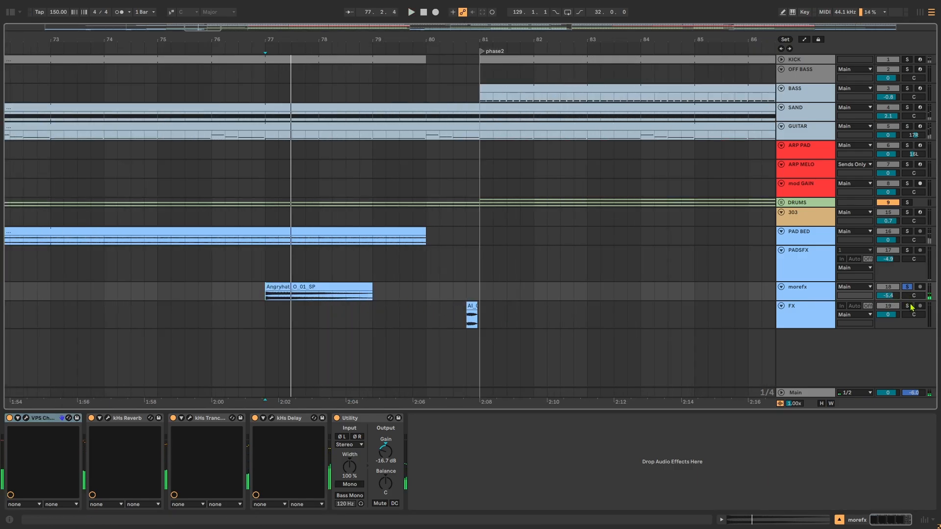
Solo the FX track and look over where its short clips sit across the whole arrangement
{"action": "left_click", "coordinate": [908, 306]}
{"action": "scroll", "coordinate": [535, 237], "scroll_direction": "down", "scroll_amount": 8}
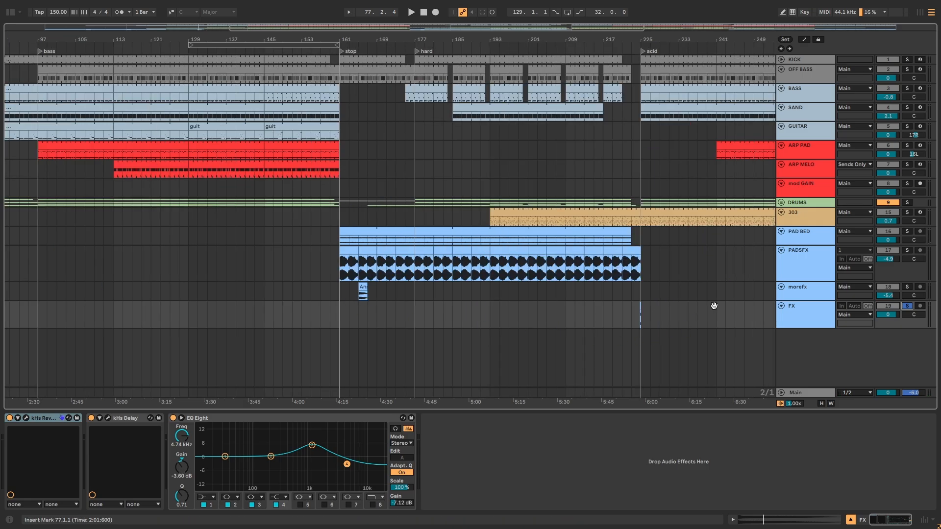
{"action": "scroll", "coordinate": [497, 296], "scroll_direction": "right", "scroll_amount": 10}
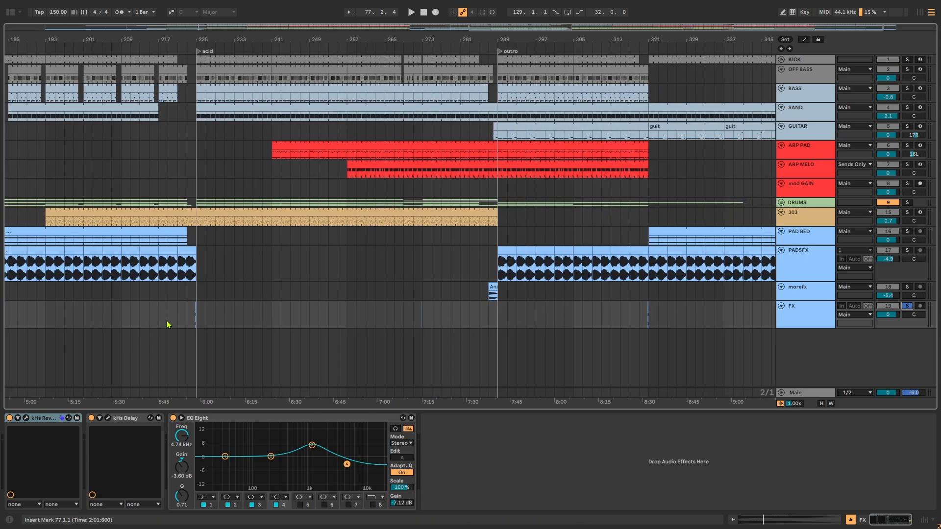
{"action": "key", "text": "w"}
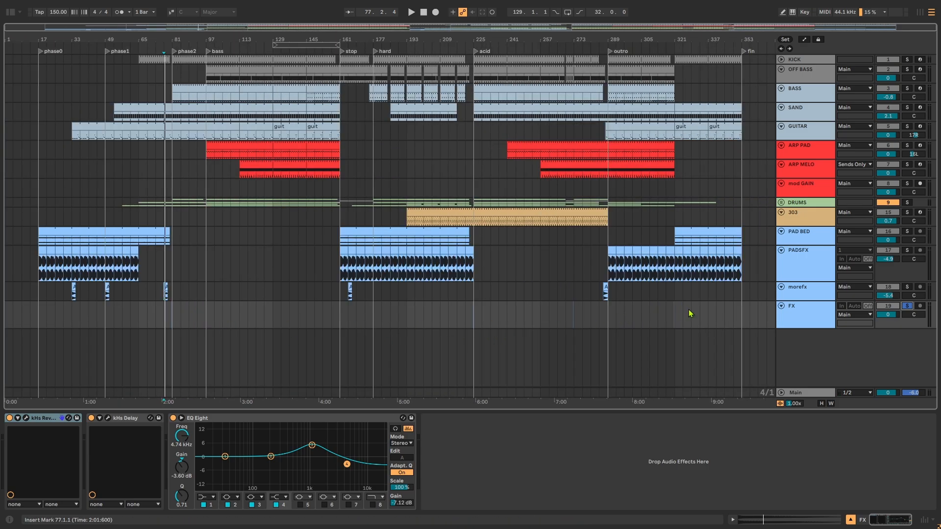
Play the soloed FX track from bar 80 and examine its AI_013_SP clip just before the phase2 marker
{"action": "scroll", "coordinate": [176, 321], "scroll_direction": "up", "scroll_amount": 6}
{"action": "left_click", "coordinate": [152, 323]}
{"action": "key", "text": "space"}
{"action": "scroll", "coordinate": [171, 321], "scroll_direction": "up", "scroll_amount": 8}
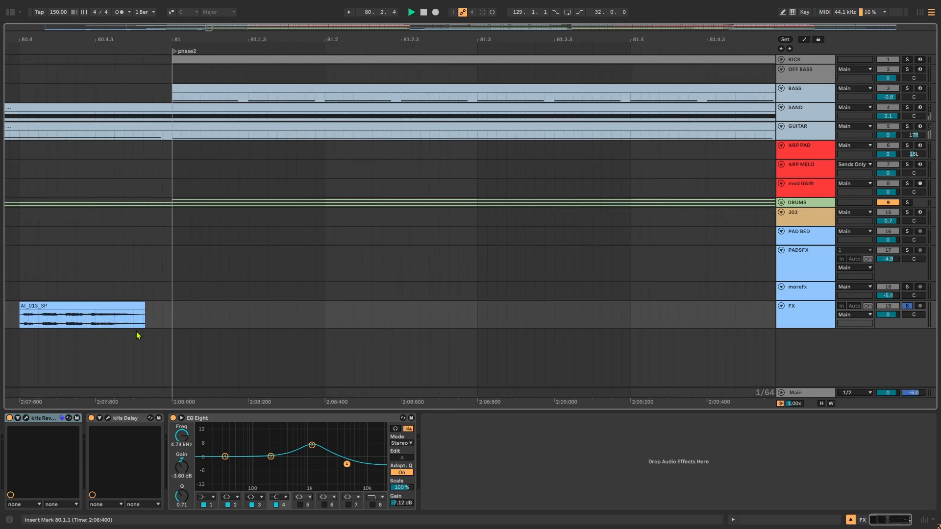
{"action": "scroll", "coordinate": [100, 324], "scroll_direction": "down", "scroll_amount": 8}
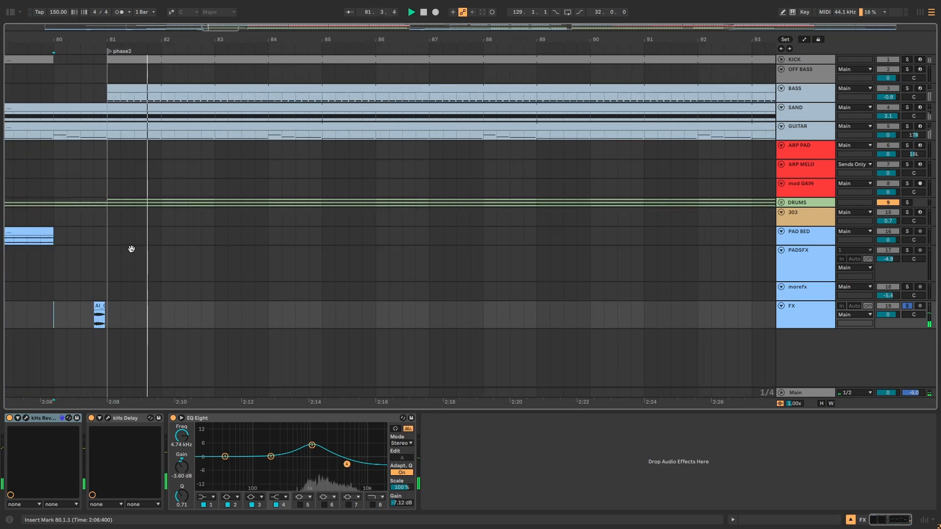
{"action": "left_click_drag", "start_coordinate": [131, 249], "coordinate": [350, 307]}
{"action": "scroll", "coordinate": [331, 318], "scroll_direction": "down", "scroll_amount": 4}
{"action": "key", "text": "space"}
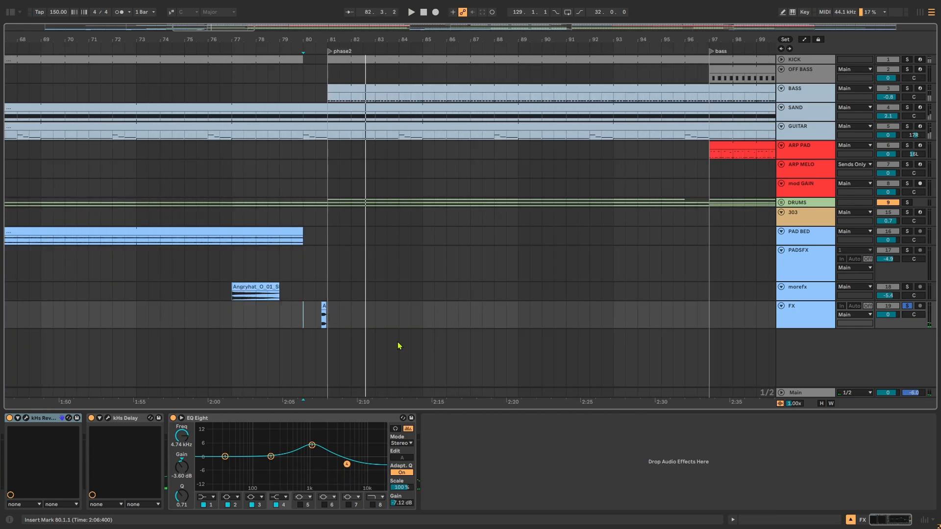
Unsolo the FX track and play the full mix from bar 77 towards phase2
{"action": "left_click", "coordinate": [908, 307]}
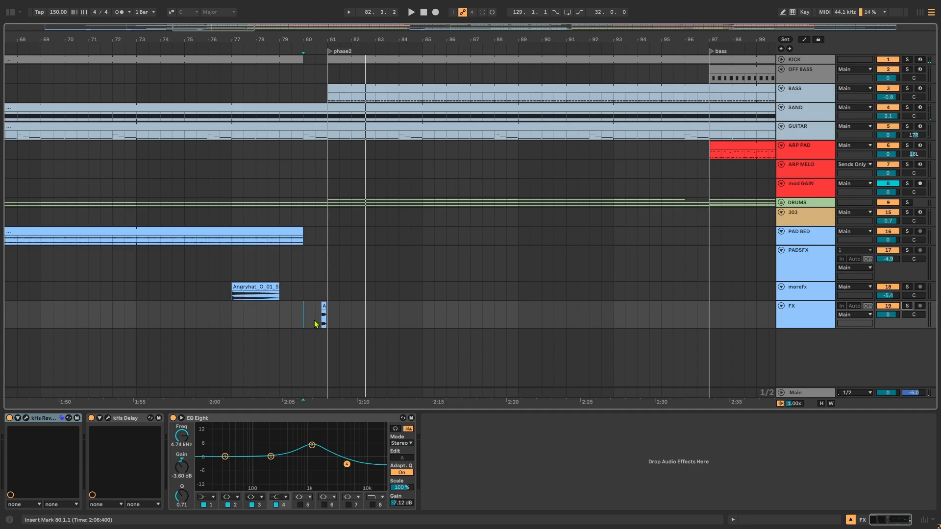
{"action": "scroll", "coordinate": [288, 310], "scroll_direction": "down", "scroll_amount": 10}
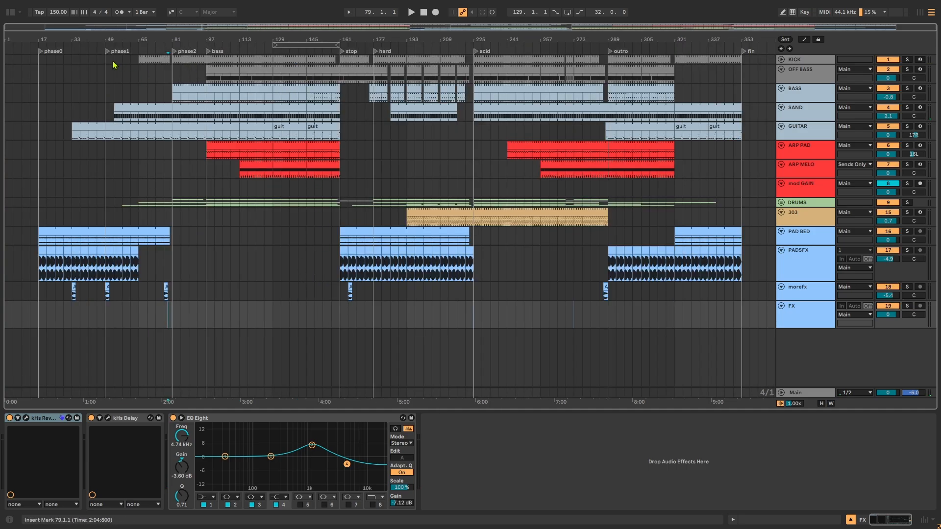
{"action": "scroll", "coordinate": [153, 274], "scroll_direction": "up", "scroll_amount": 10}
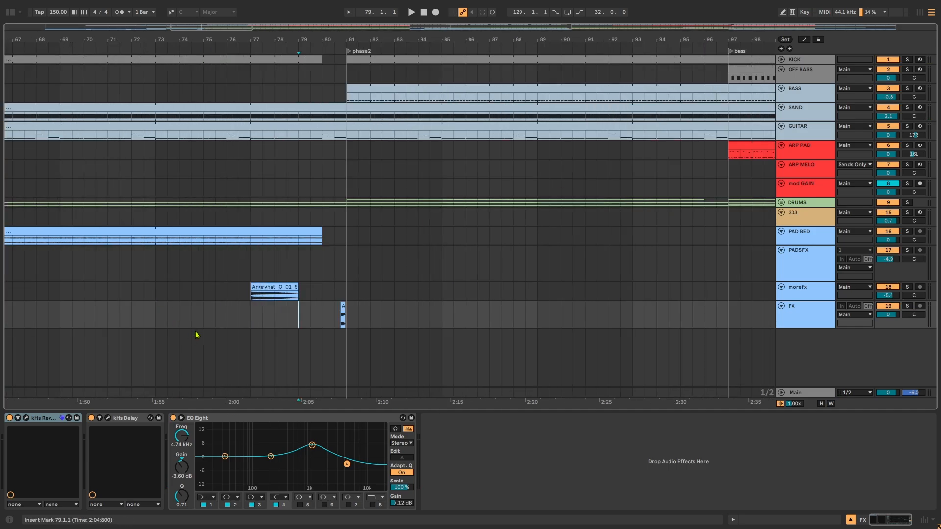
{"action": "left_click", "coordinate": [254, 324]}
{"action": "key", "text": "space"}
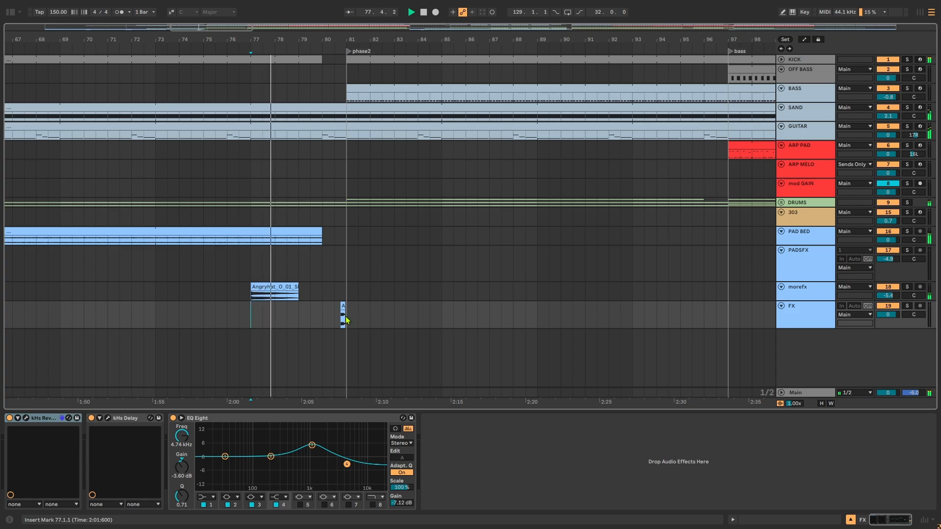
{"action": "scroll", "coordinate": [349, 316], "scroll_direction": "up", "scroll_amount": 3}
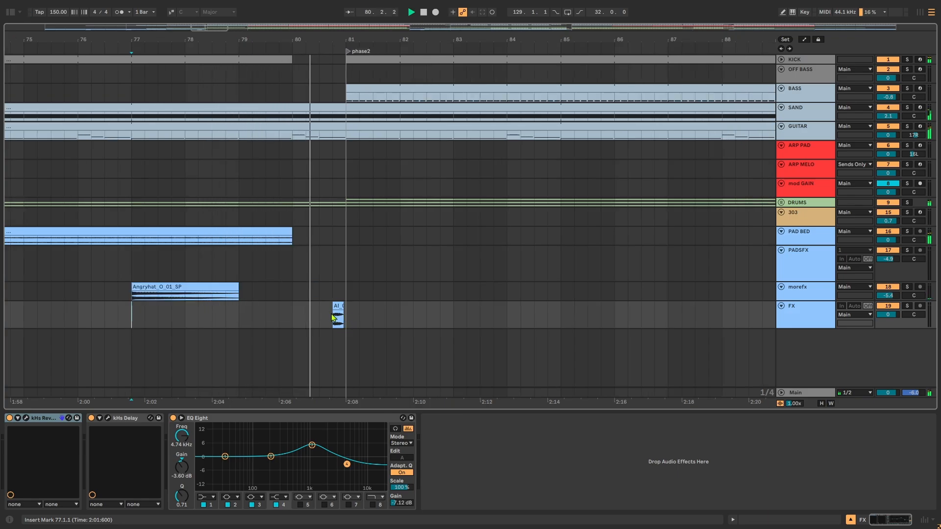
Try the AI_013_SP clip one beat earlier at 80.3, listen from bar 80, and return it to 80.4
{"action": "left_click_drag", "start_coordinate": [358, 325], "coordinate": [319, 325]}
{"action": "left_click_drag", "start_coordinate": [387, 351], "coordinate": [324, 318]}
{"action": "left_click", "coordinate": [283, 318]}
{"action": "key", "text": "space"}
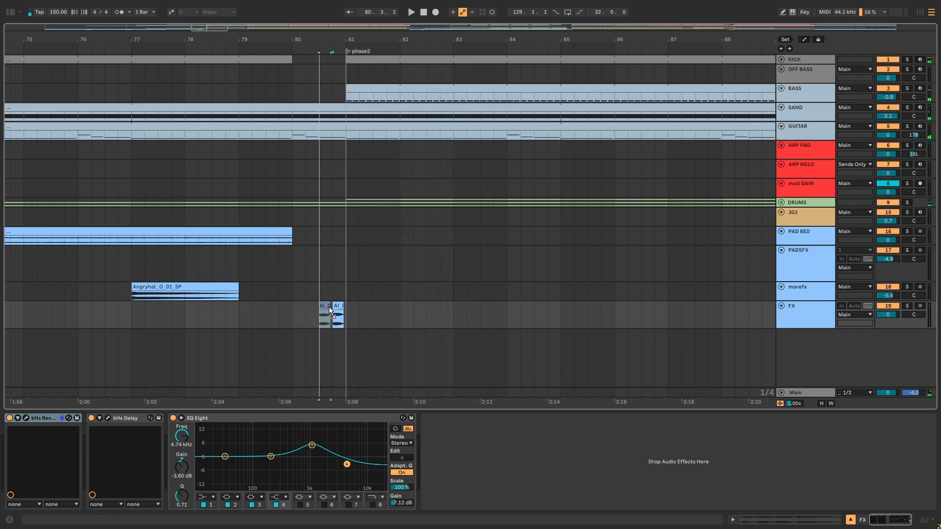
{"action": "left_click", "coordinate": [296, 313]}
{"action": "key", "text": "space"}
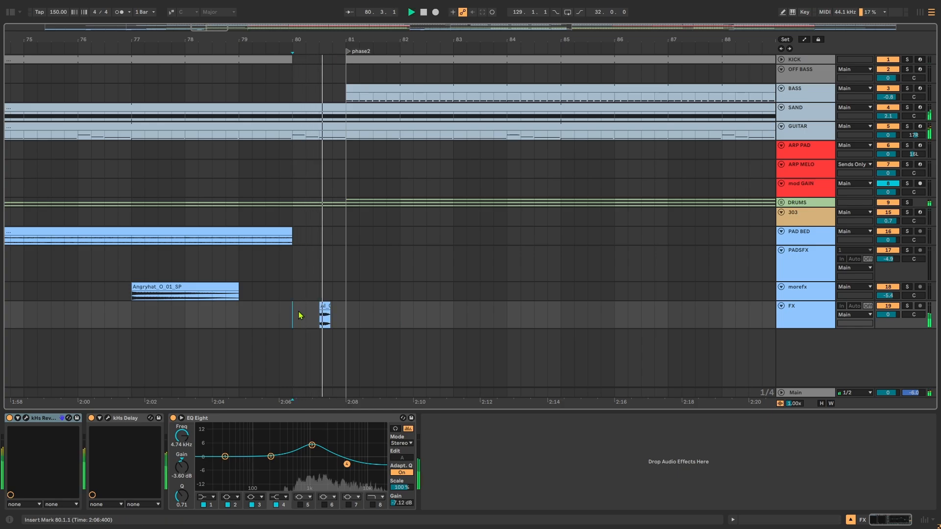
{"action": "key", "text": "space"}
{"action": "left_click_drag", "start_coordinate": [322, 308], "coordinate": [336, 308]}
Solo the PAD BED track and enlarge its height in the arrangement
{"action": "scroll", "coordinate": [335, 308], "scroll_direction": "down", "scroll_amount": 6}
{"action": "scroll", "coordinate": [306, 289], "scroll_direction": "down", "scroll_amount": 3}
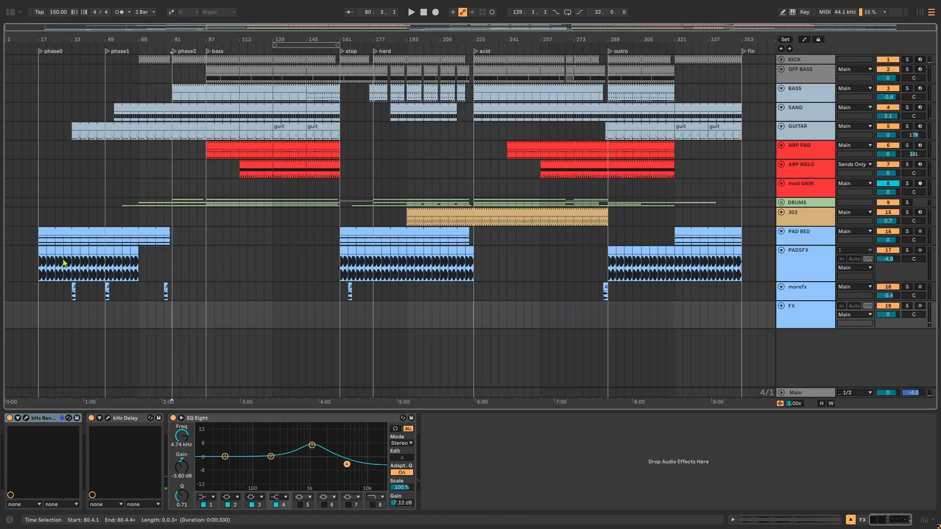
{"action": "scroll", "coordinate": [334, 253], "scroll_direction": "up", "scroll_amount": 3}
{"action": "left_click", "coordinate": [81, 244]}
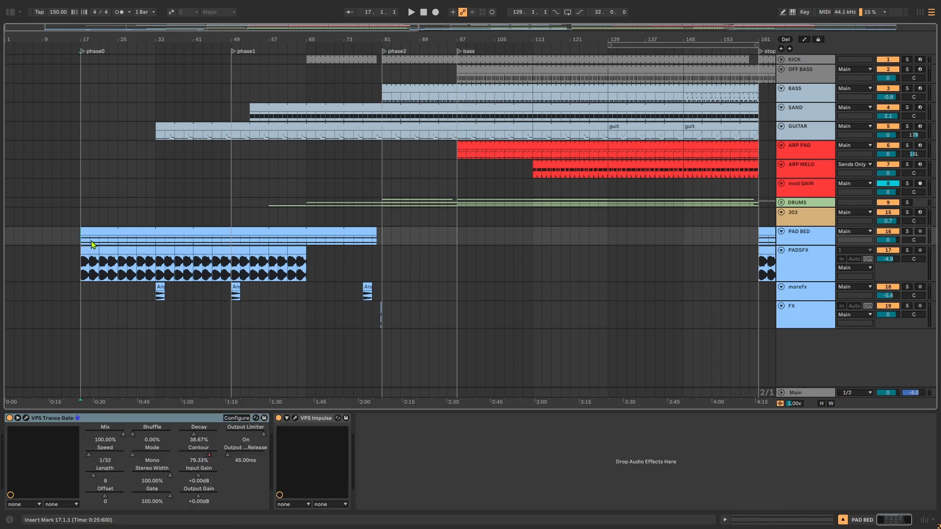
{"action": "left_click", "coordinate": [104, 240]}
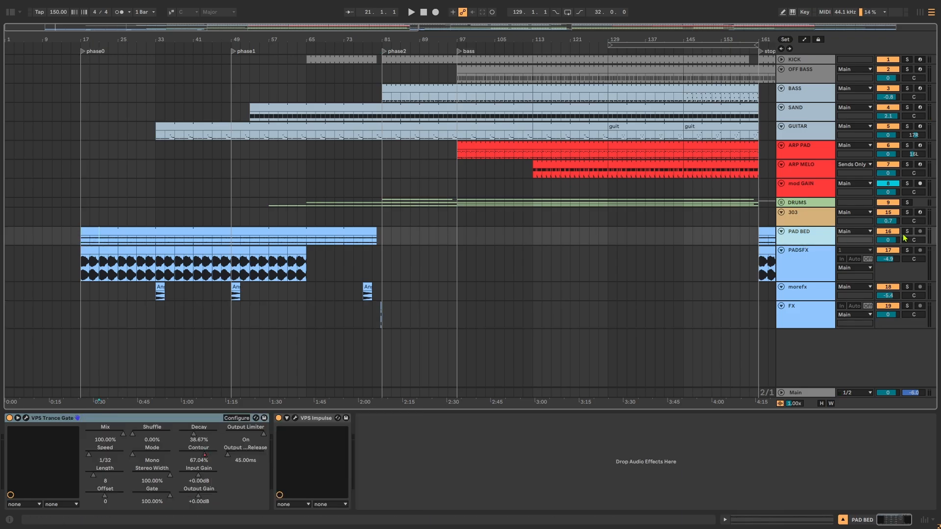
{"action": "left_click", "coordinate": [907, 232]}
{"action": "left_click_drag", "start_coordinate": [819, 246], "coordinate": [821, 263]}
Play PAD BED from bar 17 and compare its sound with VPS Trance Gate switched off and on
{"action": "left_click", "coordinate": [164, 259]}
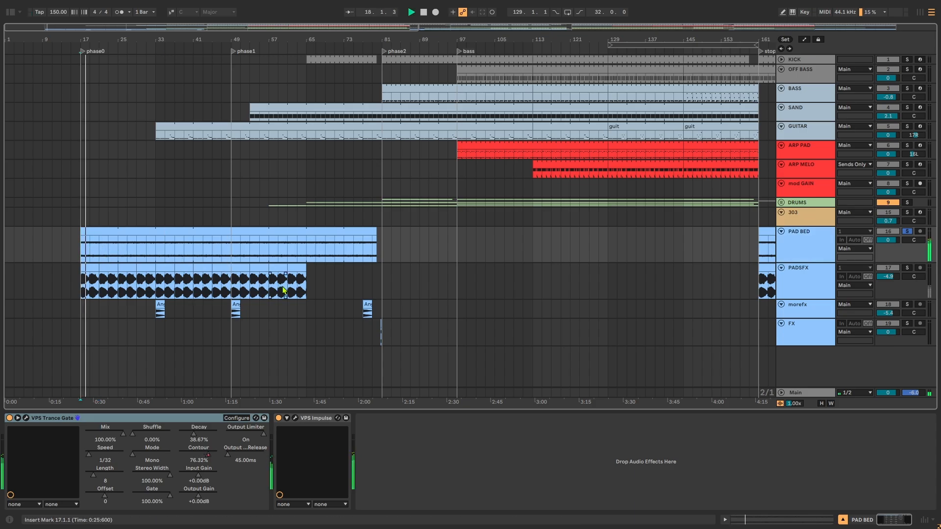
{"action": "left_click", "coordinate": [10, 419]}
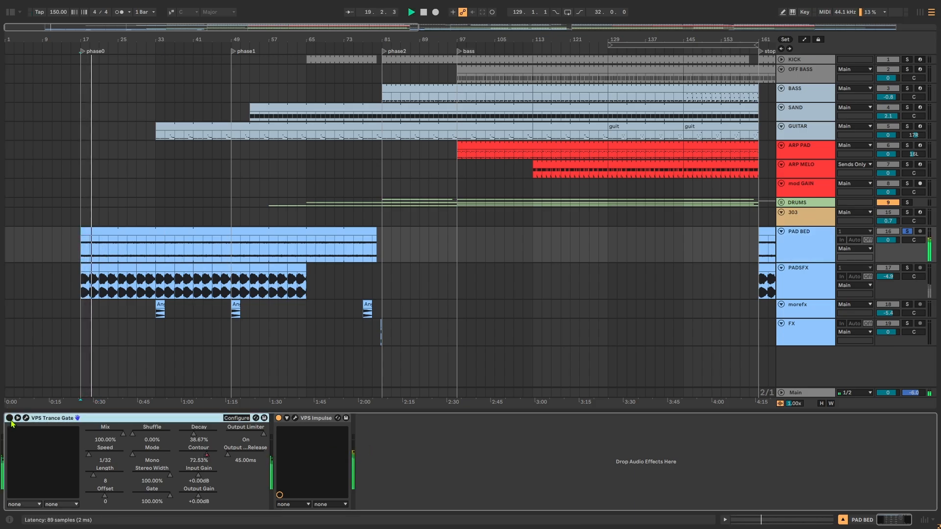
{"action": "left_click", "coordinate": [9, 419]}
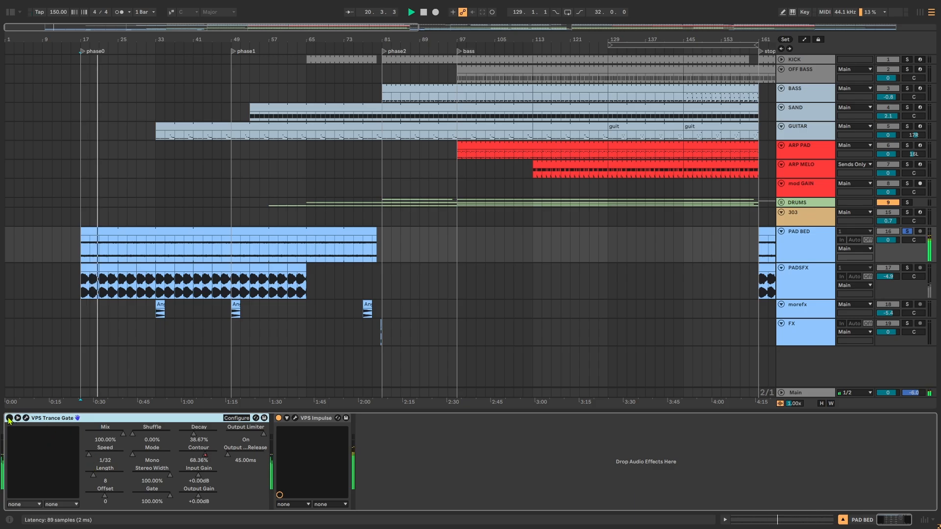
Show the automation lanes, play PAD BED's VPS Trance Gate Contour automation from bar 77, and hide the lanes again
{"action": "left_click", "coordinate": [804, 39]}
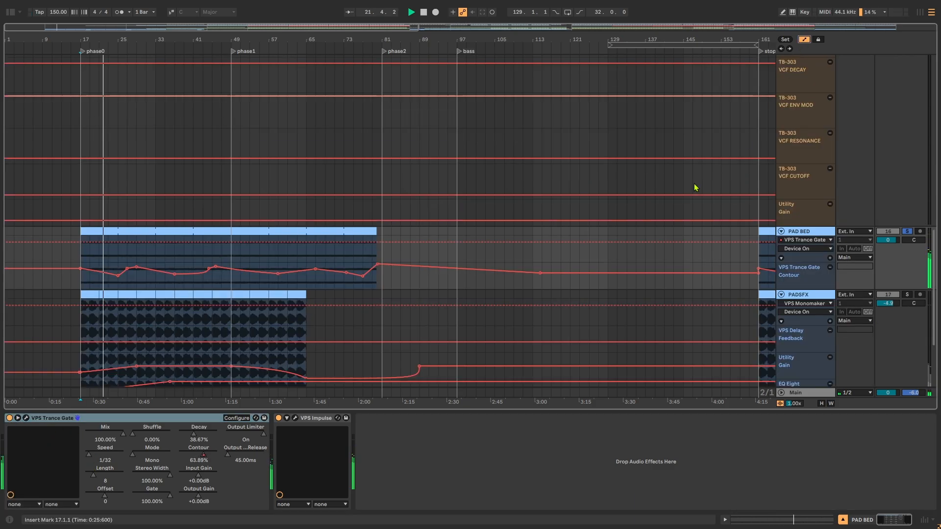
{"action": "left_click", "coordinate": [328, 265]}
{"action": "scroll", "coordinate": [362, 267], "scroll_direction": "up", "scroll_amount": 5}
{"action": "left_click", "coordinate": [363, 267]}
{"action": "key", "text": "space"}
{"action": "key", "text": "space"}
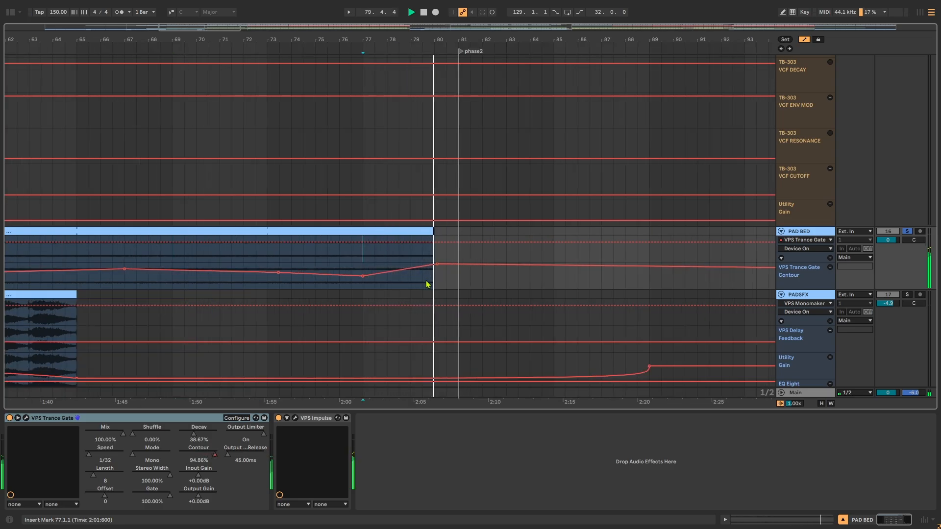
{"action": "key", "text": "w"}
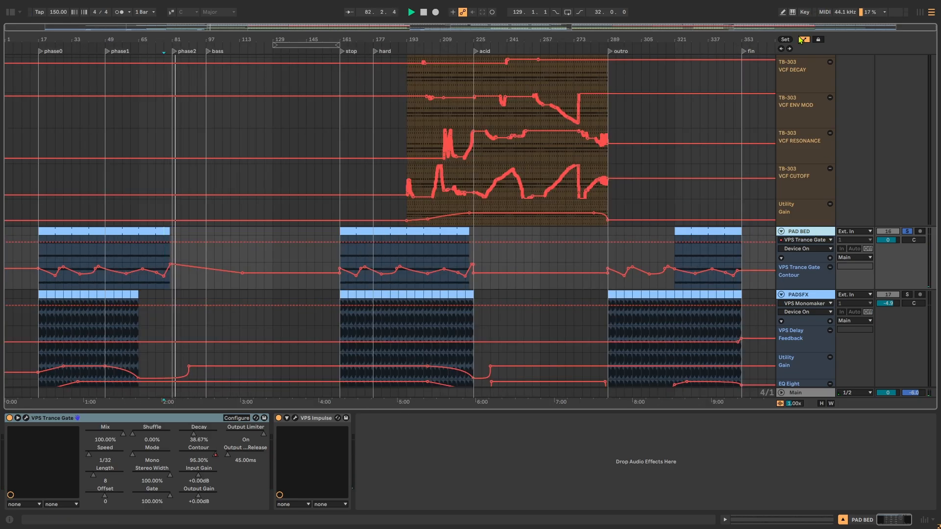
{"action": "key", "text": "a"}
Examine the PAD BED clips in the opening phases and in the section between the stop and acid markers
{"action": "left_click", "coordinate": [57, 241]}
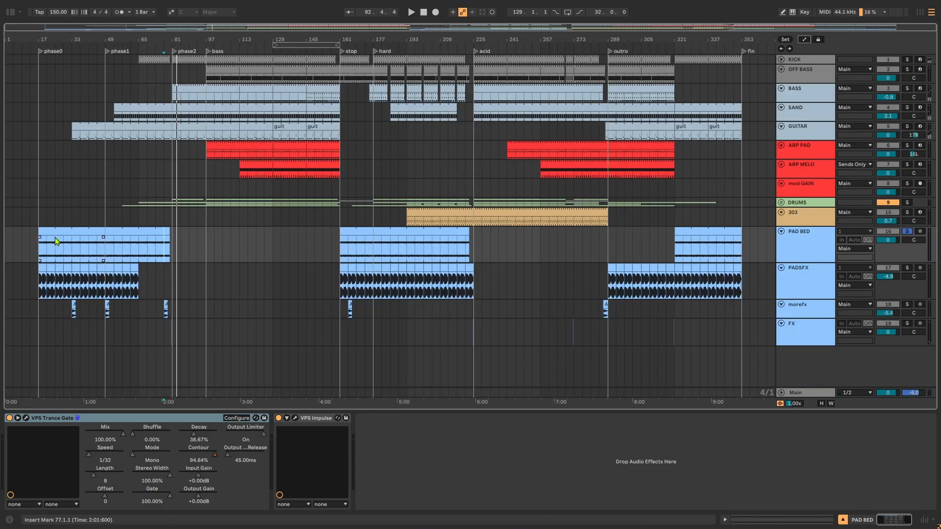
{"action": "key", "text": "plus"}
{"action": "key", "text": "plus"}
{"action": "left_click_drag", "start_coordinate": [168, 211], "coordinate": [191, 254]}
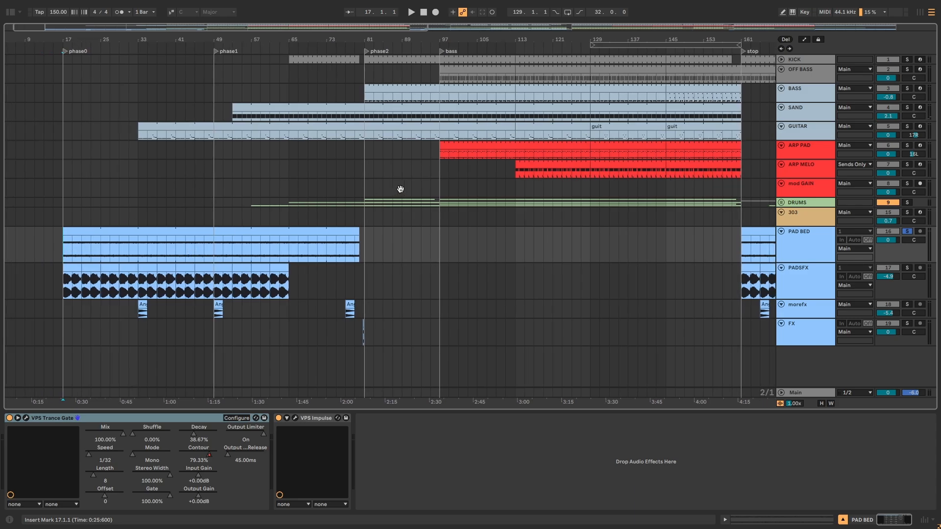
{"action": "scroll", "coordinate": [400, 189], "scroll_direction": "right", "scroll_amount": 10}
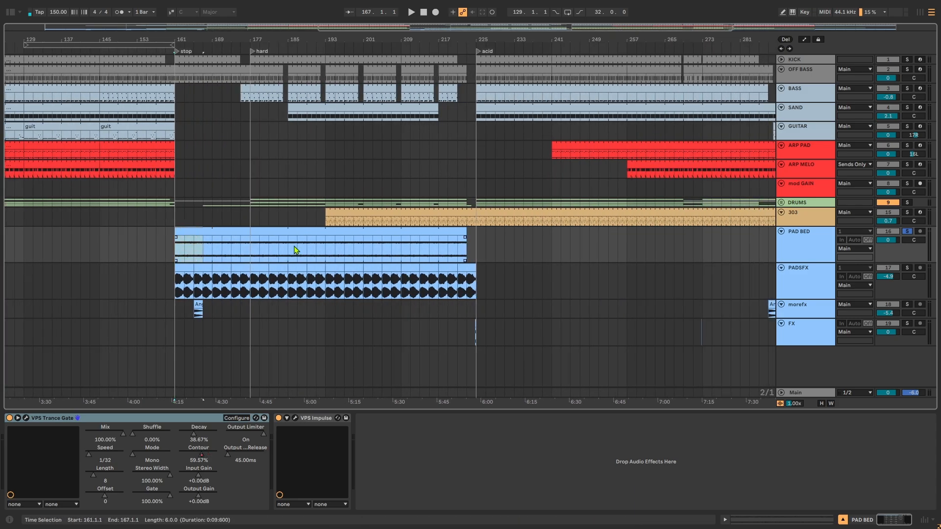
{"action": "left_click_drag", "start_coordinate": [296, 251], "coordinate": [473, 248]}
Clear the PAD BED solo and play the full mix from bar 161
{"action": "left_click", "coordinate": [178, 100]}
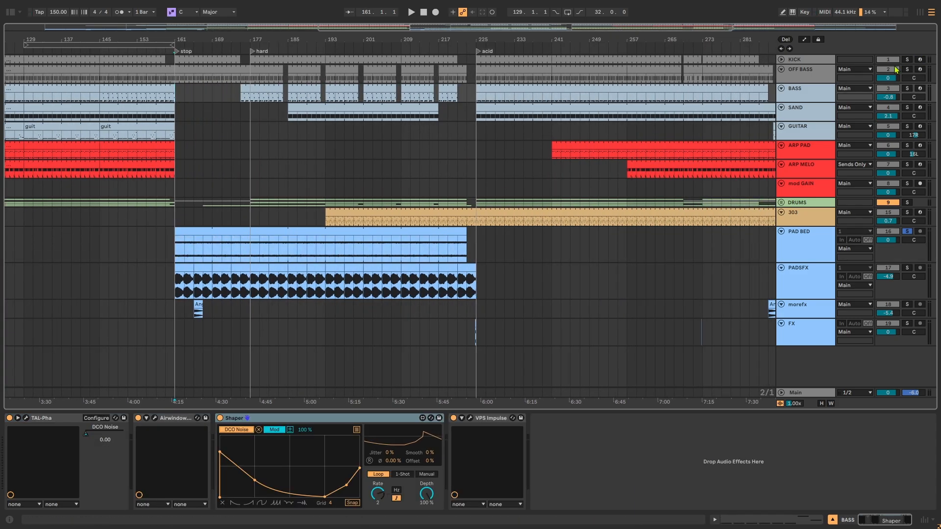
{"action": "left_click", "coordinate": [907, 64]}
{"action": "key", "text": "space"}
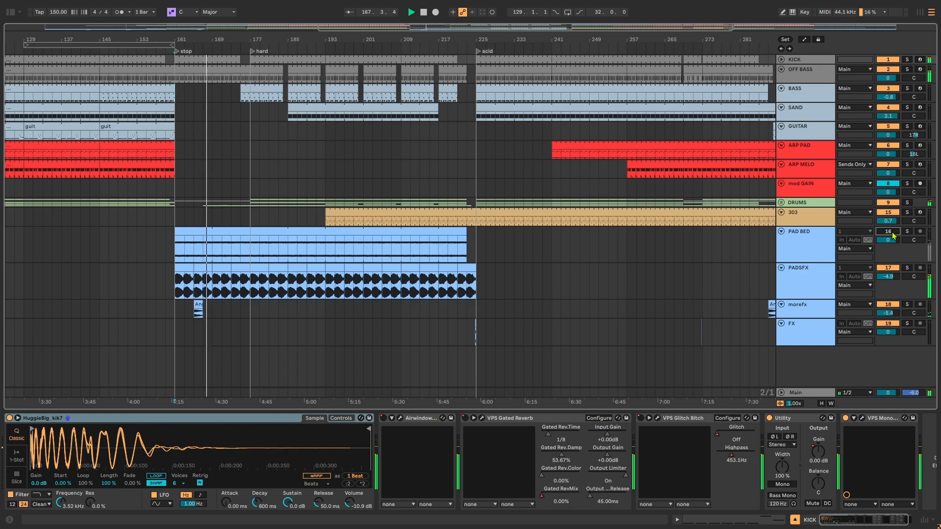
Play the hard section from bar 177, compare the mix with PAD BED muted and unmuted, and leave it unmuted
{"action": "left_click", "coordinate": [252, 168]}
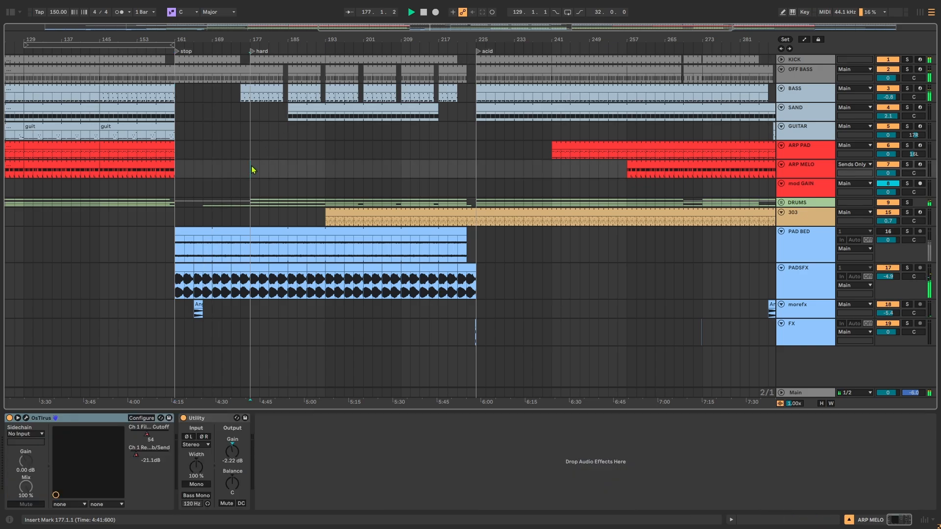
{"action": "key", "text": "plus"}
{"action": "left_click", "coordinate": [827, 237]}
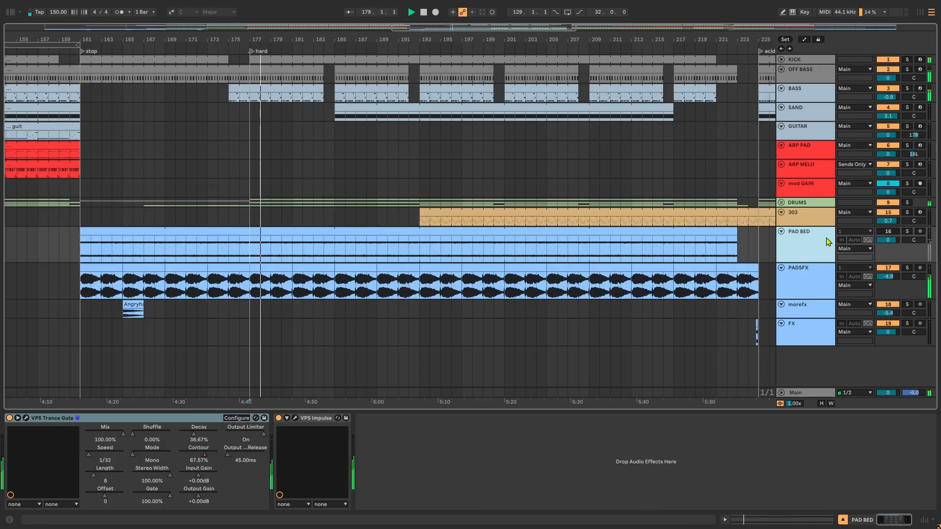
{"action": "left_click", "coordinate": [891, 232]}
{"action": "left_click", "coordinate": [892, 234]}
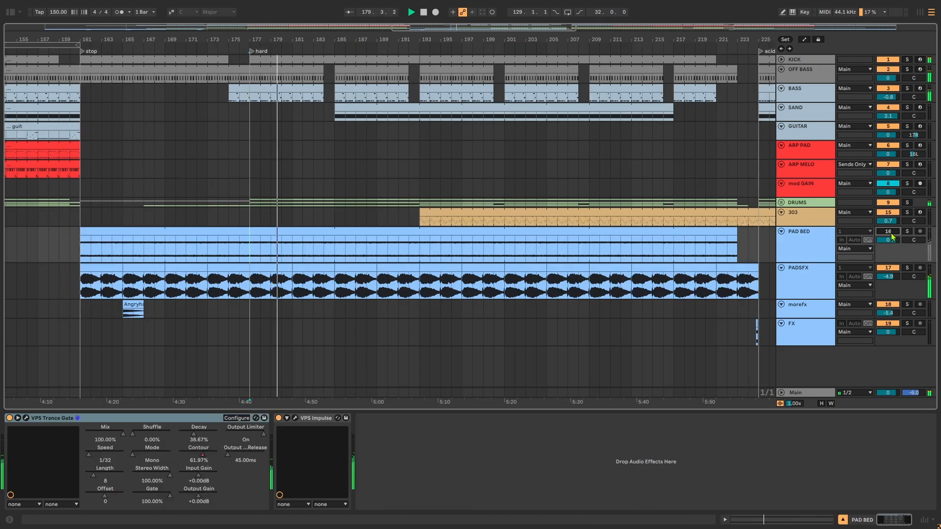
{"action": "left_click", "coordinate": [891, 234]}
{"action": "left_click", "coordinate": [892, 234]}
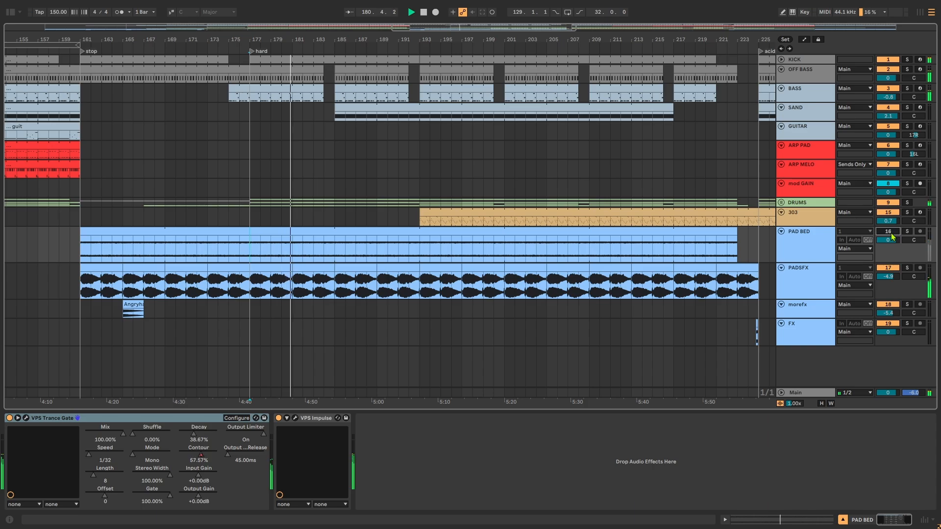
{"action": "left_click", "coordinate": [892, 234]}
{"action": "key", "text": "w"}
{"action": "scroll", "coordinate": [442, 249], "scroll_direction": "up", "scroll_amount": 3}
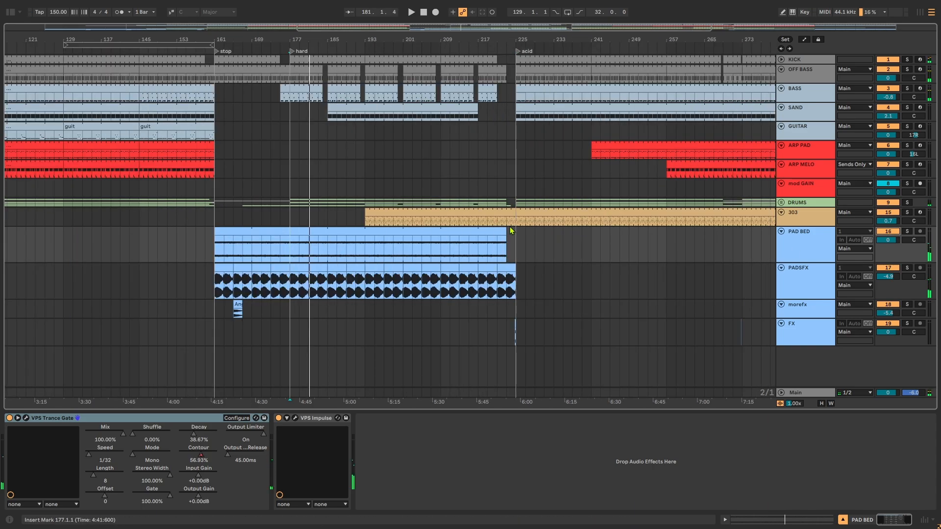
Try to shorten the PAD BED part after the stop marker to bar 177, undo that, and select bars 161 to 225
{"action": "left_click_drag", "start_coordinate": [505, 232], "coordinate": [291, 232]}
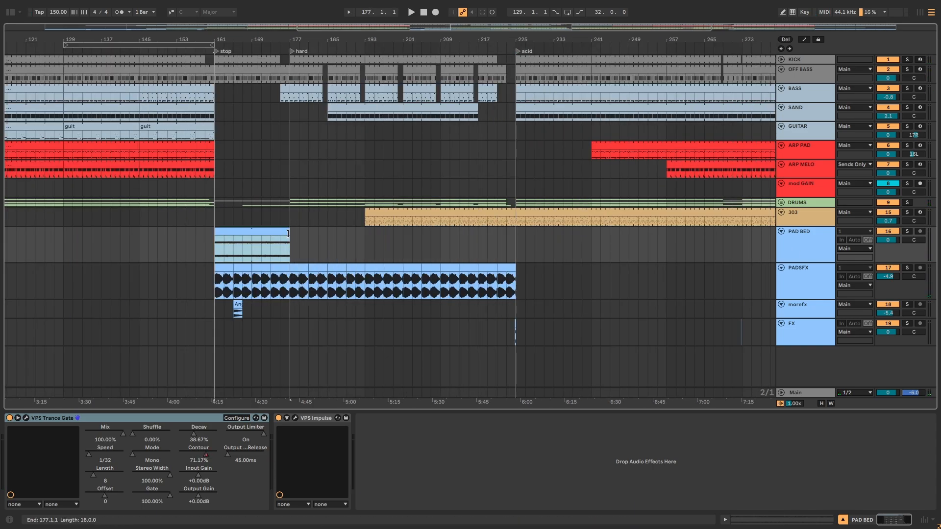
{"action": "key", "text": "ctrl+z"}
{"action": "scroll", "coordinate": [294, 237], "scroll_direction": "down", "scroll_amount": 3}
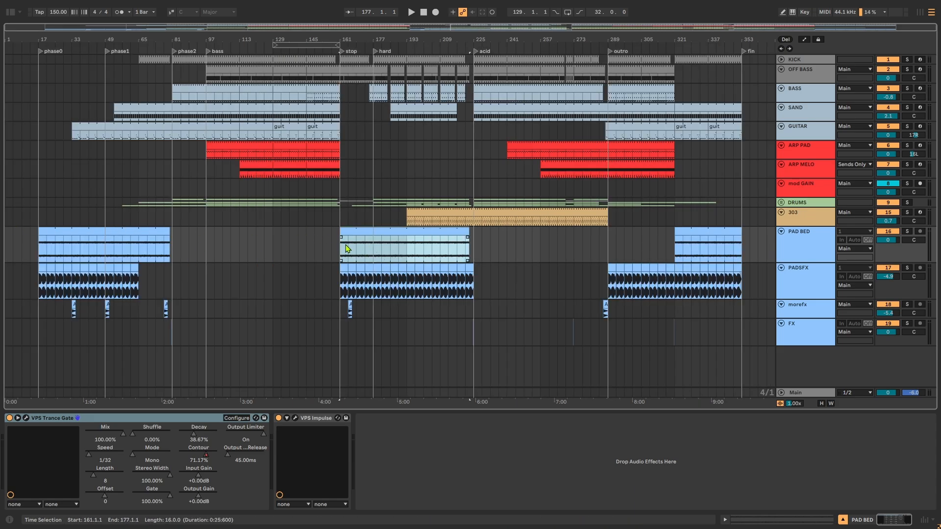
{"action": "left_click_drag", "start_coordinate": [345, 248], "coordinate": [475, 248]}
Solo the PADSFX track and play it from bar 17 at the phase0 marker
{"action": "scroll", "coordinate": [73, 308], "scroll_direction": "up", "scroll_amount": 5}
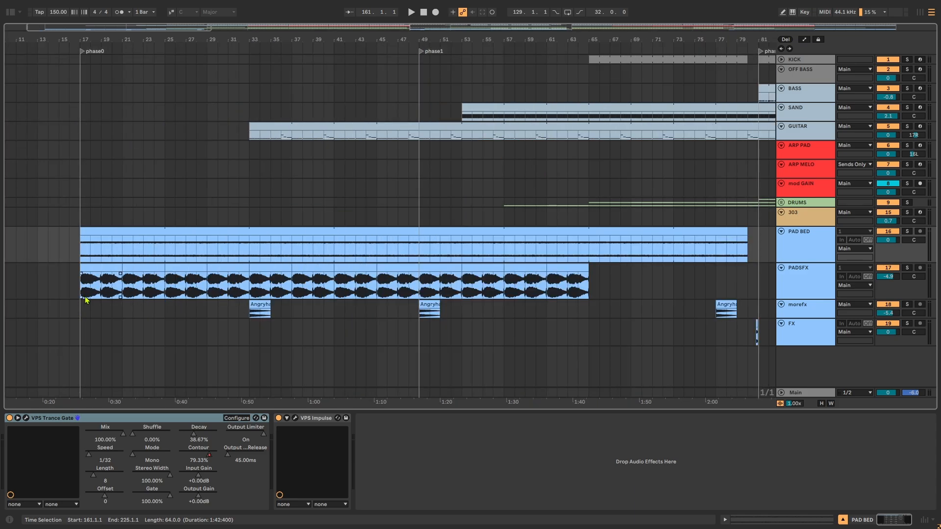
{"action": "left_click", "coordinate": [85, 297]}
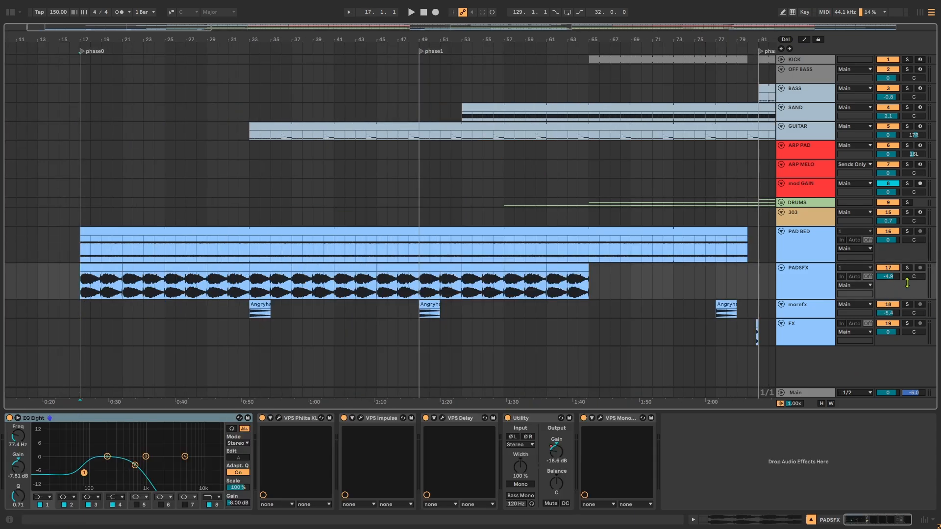
{"action": "left_click", "coordinate": [907, 268]}
{"action": "key", "text": "space"}
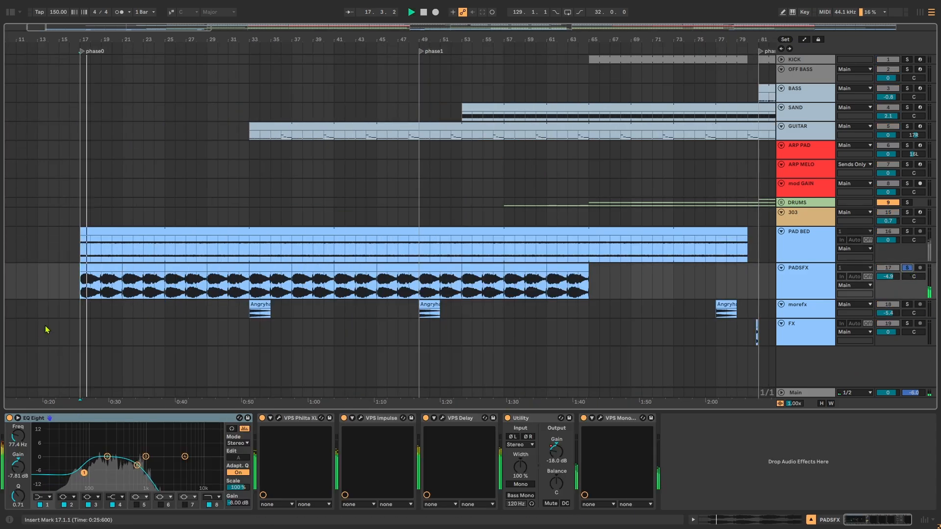
{"action": "scroll", "coordinate": [101, 328], "scroll_direction": "up", "scroll_amount": 3}
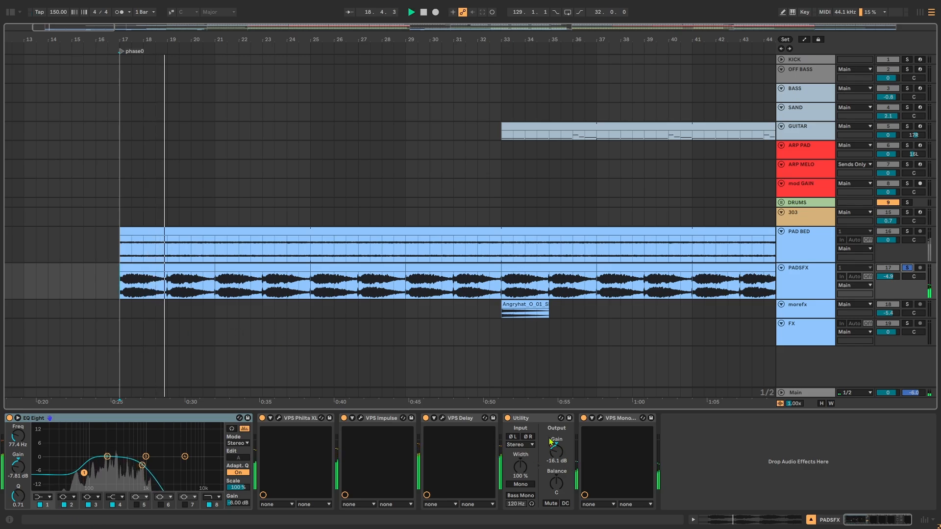
Switch off every PADSFX device except Utility, including EQ Eight, and play the unprocessed sound from bar 17
{"action": "left_click", "coordinate": [584, 418]}
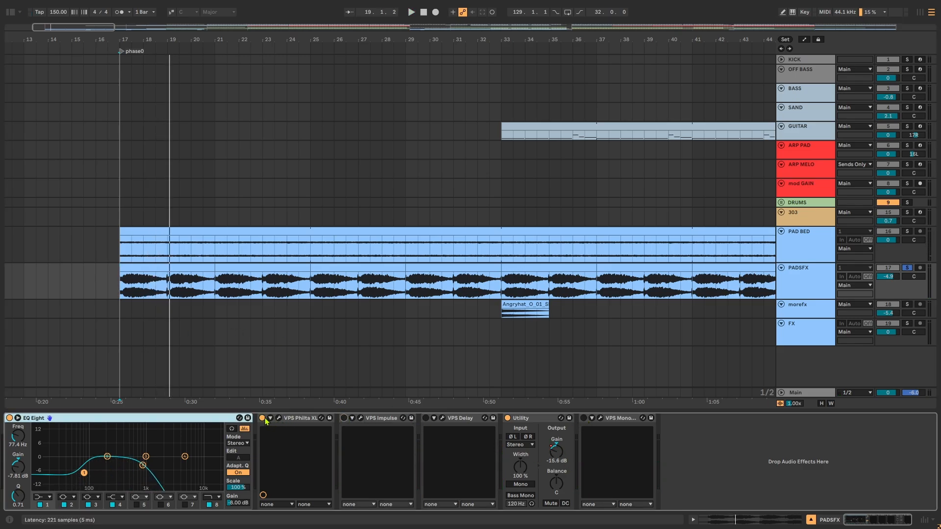
{"action": "left_click", "coordinate": [9, 418]}
{"action": "key", "text": "space"}
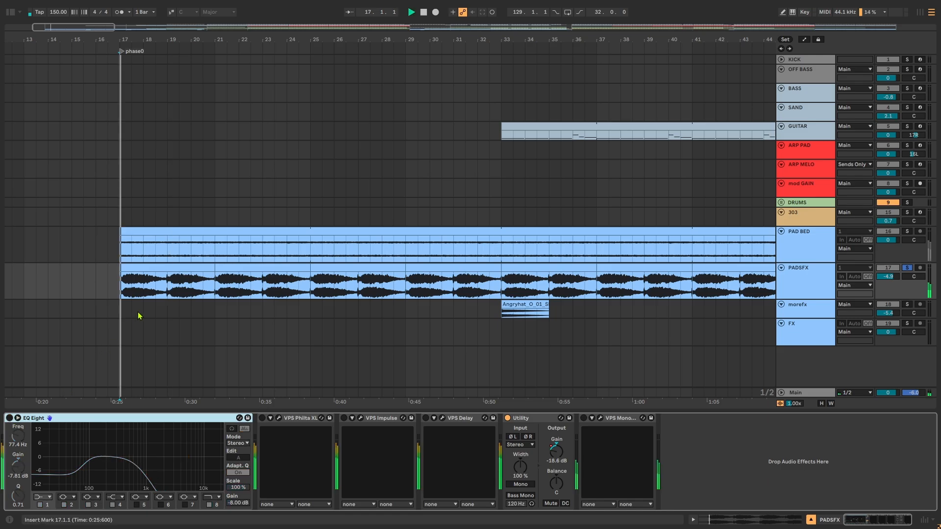
{"action": "key", "text": "space"}
{"action": "scroll", "coordinate": [274, 304], "scroll_direction": "down", "scroll_amount": 5}
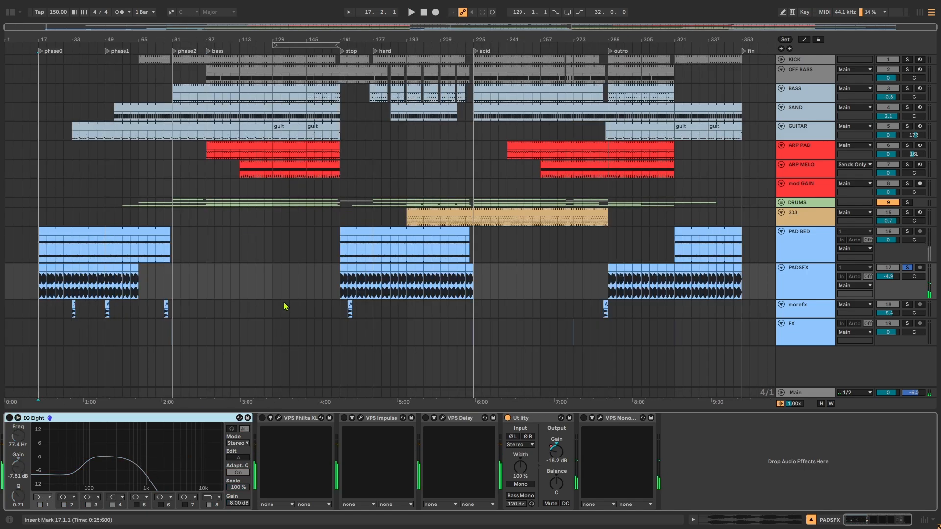
Play the soloed PADSFX without its effects from bar 189 and examine its waveform in the hard section
{"action": "left_click", "coordinate": [401, 286]}
{"action": "scroll", "coordinate": [408, 287], "scroll_direction": "up", "scroll_amount": 5}
{"action": "key", "text": "space"}
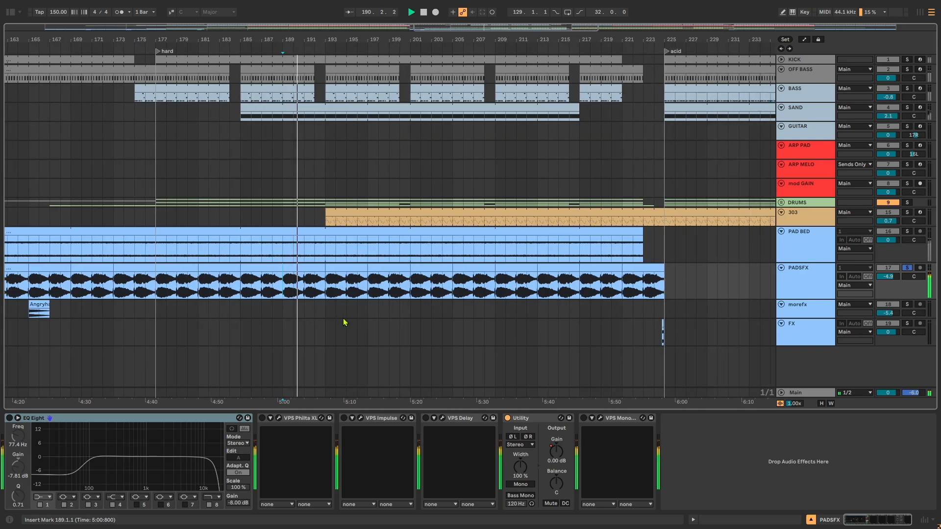
{"action": "scroll", "coordinate": [343, 322], "scroll_direction": "up", "scroll_amount": 5}
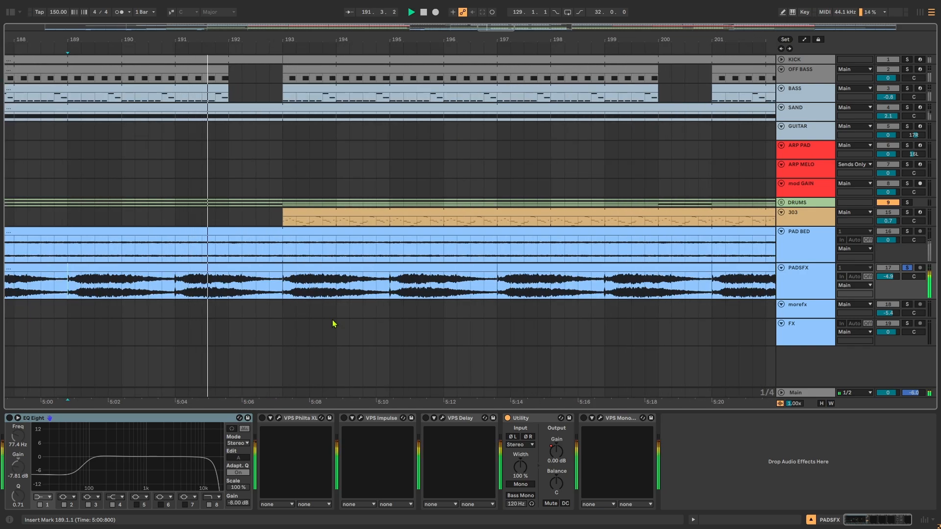
{"action": "scroll", "coordinate": [333, 324], "scroll_direction": "down", "scroll_amount": 5}
{"action": "scroll", "coordinate": [332, 323], "scroll_direction": "up", "scroll_amount": 5}
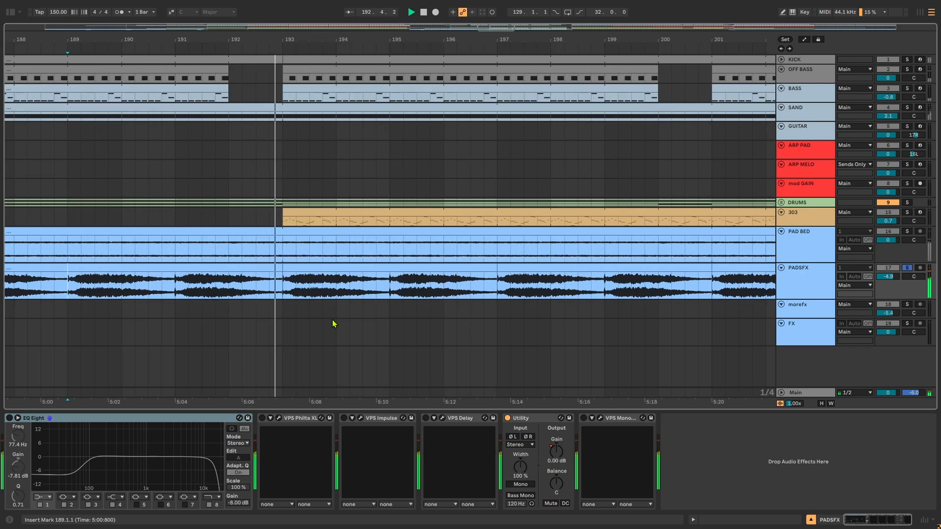
{"action": "scroll", "coordinate": [331, 324], "scroll_direction": "down", "scroll_amount": 4}
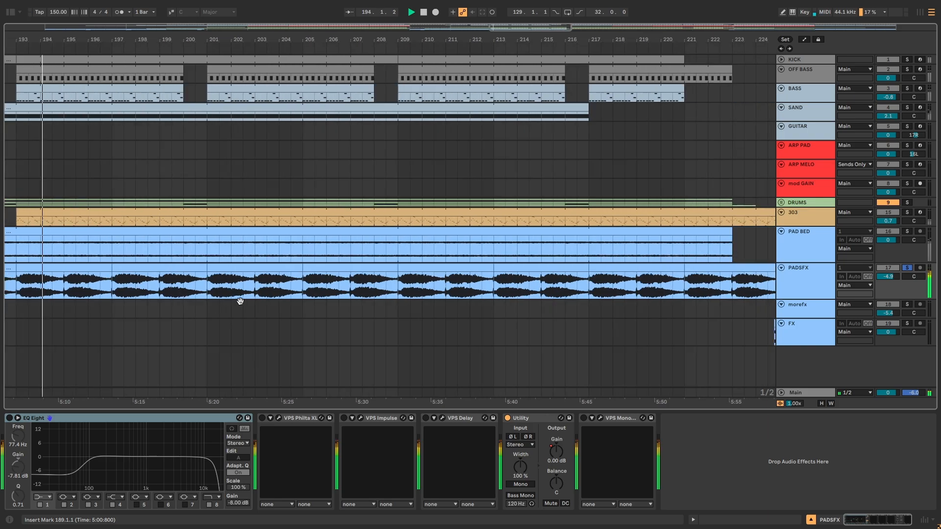
Play the final PADSFX clips from bar 221 up to the acid marker and examine where they end
{"action": "left_click_drag", "start_coordinate": [762, 279], "coordinate": [347, 273]}
{"action": "key", "text": "space"}
{"action": "left_click", "coordinate": [410, 266]}
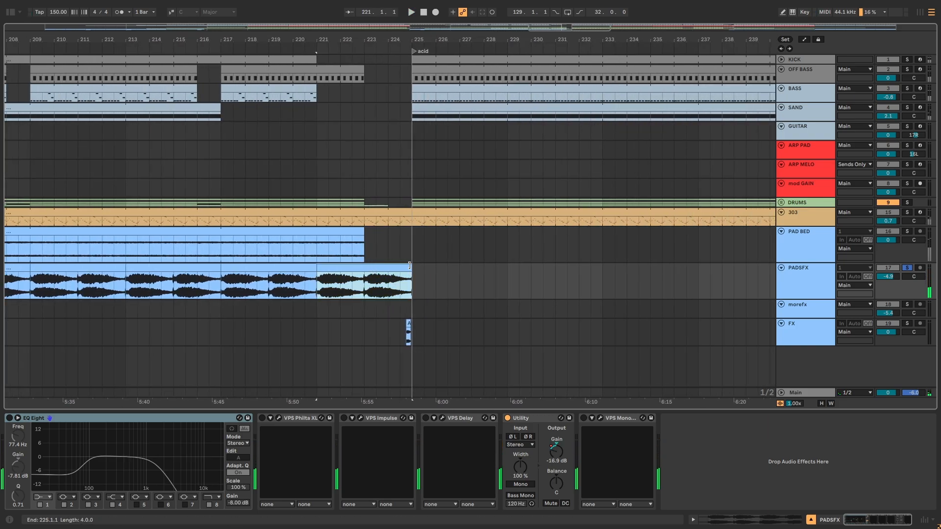
{"action": "mouse_move", "coordinate": [410, 266]}
{"action": "left_mouse_down"}
{"action": "mouse_move", "coordinate": [676, 270]}
{"action": "mouse_move", "coordinate": [412, 270]}
{"action": "left_mouse_up"}
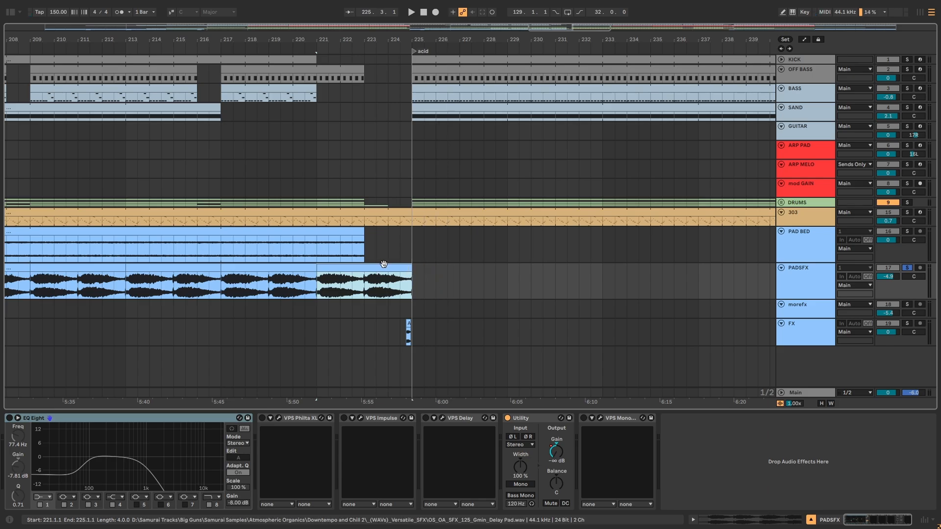
{"action": "scroll", "coordinate": [271, 212], "scroll_direction": "left", "scroll_amount": 15}
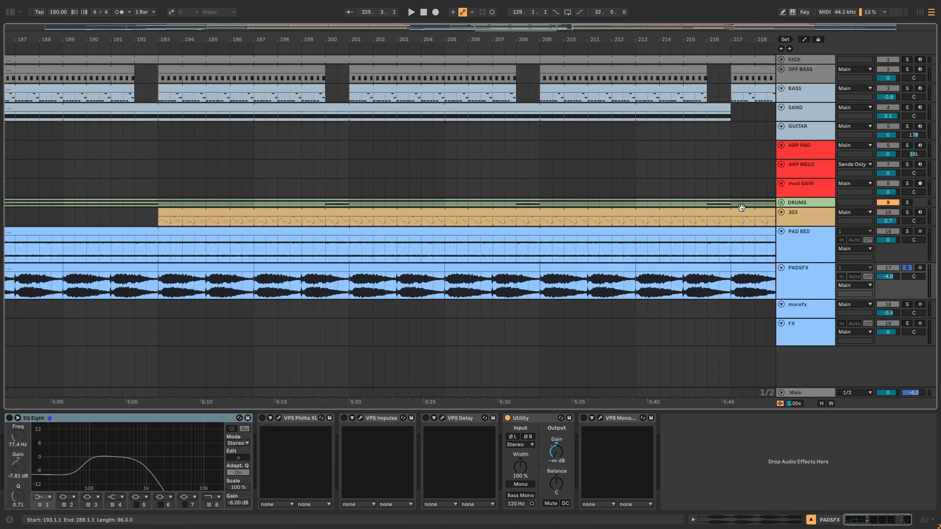
Play the unprocessed PADSFX from bar 185, and replay it from bar 181
{"action": "left_click", "coordinate": [358, 290]}
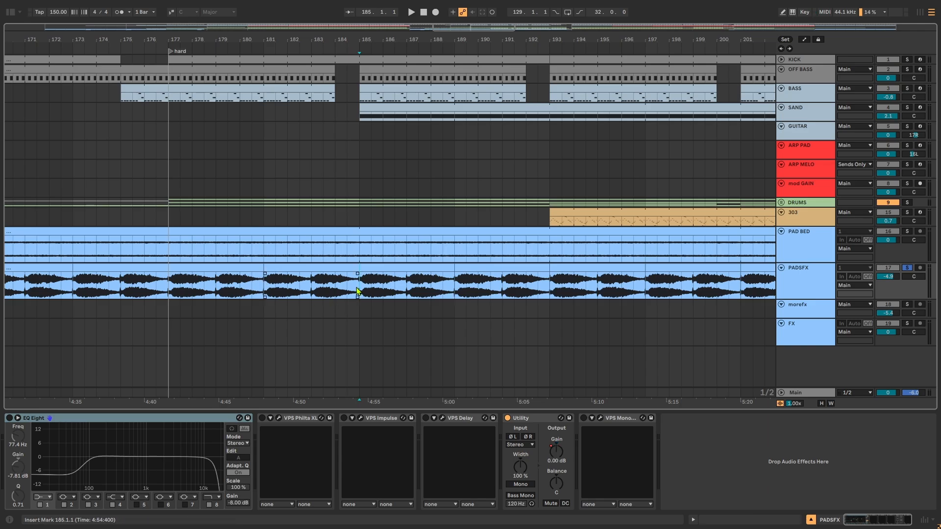
{"action": "key", "text": "space"}
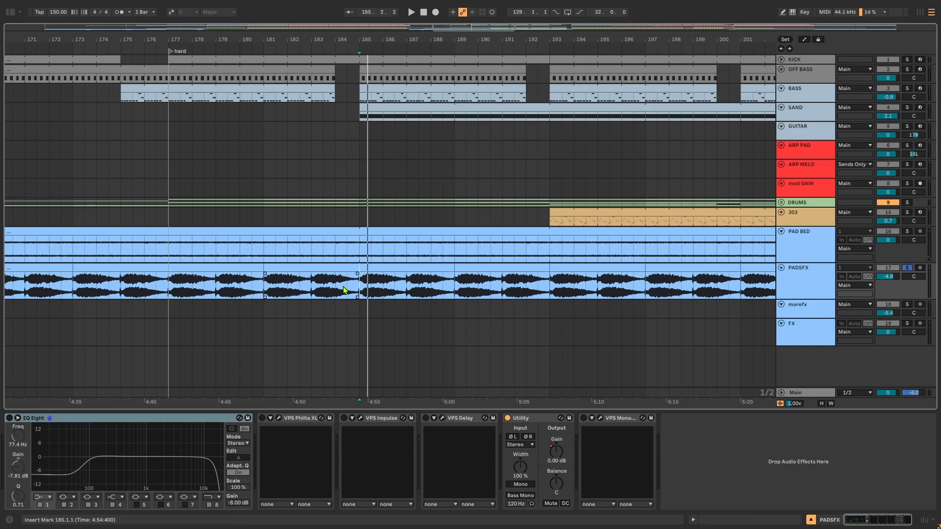
{"action": "scroll", "coordinate": [356, 283], "scroll_direction": "down", "scroll_amount": 5}
{"action": "scroll", "coordinate": [342, 286], "scroll_direction": "up", "scroll_amount": 5}
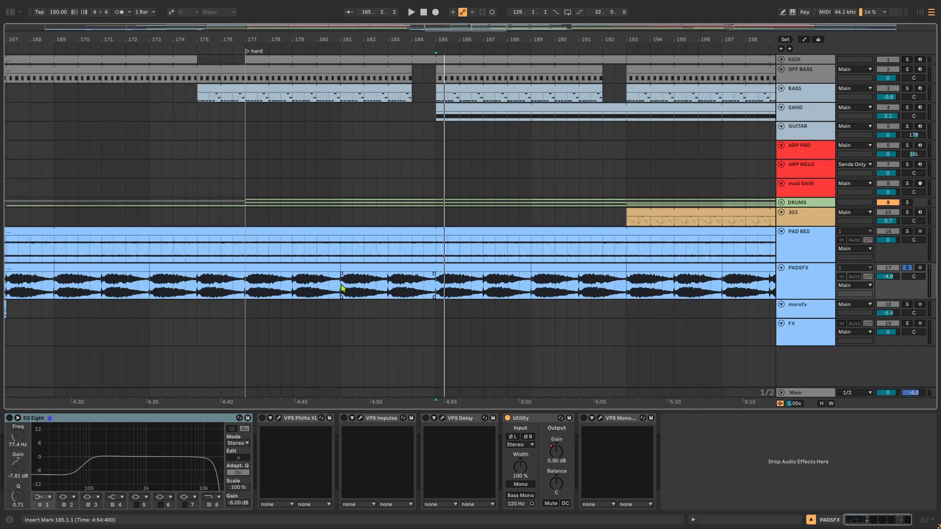
{"action": "key", "text": "space"}
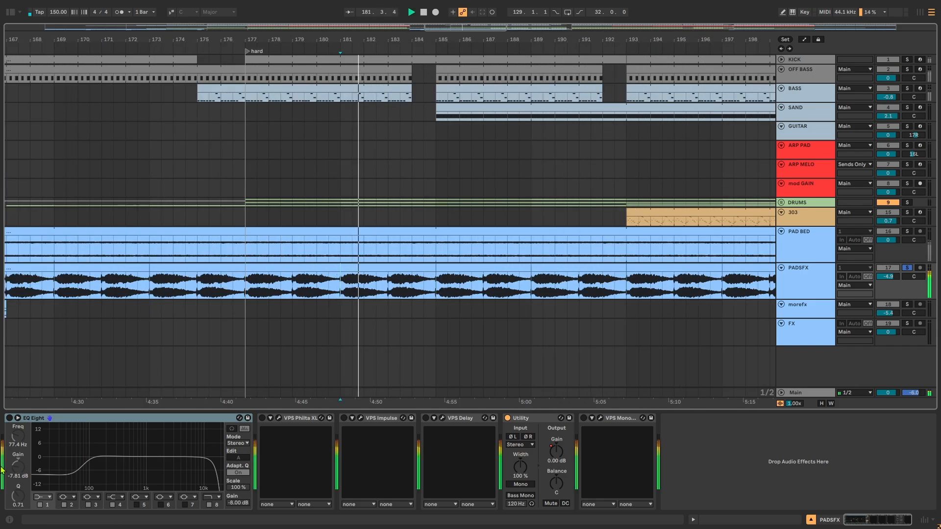
{"action": "key", "text": "space"}
{"action": "key", "text": "space"}
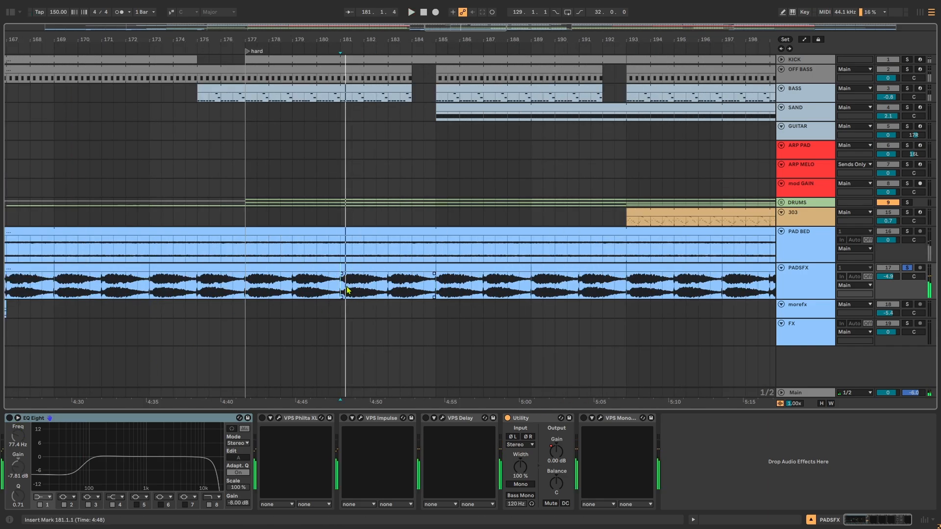
Switch EQ Eight back on for PADSFX during playback from bar 181
{"action": "scroll", "coordinate": [365, 285], "scroll_direction": "down", "scroll_amount": 10}
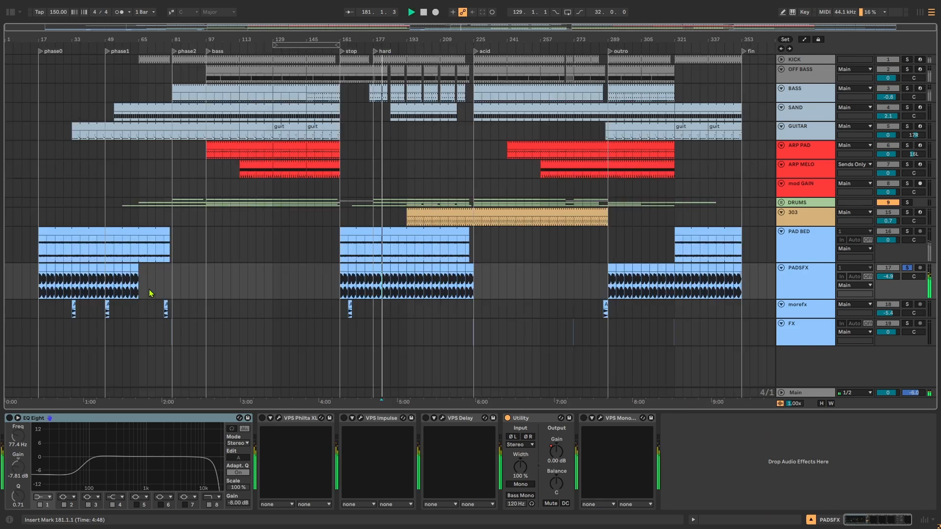
{"action": "scroll", "coordinate": [374, 283], "scroll_direction": "up", "scroll_amount": 7}
{"action": "scroll", "coordinate": [437, 292], "scroll_direction": "up", "scroll_amount": 3}
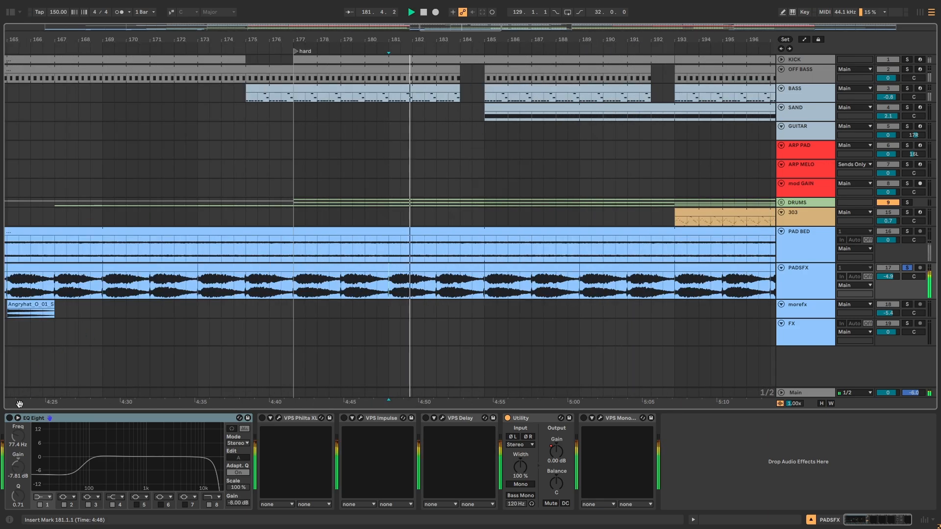
{"action": "left_click", "coordinate": [10, 418]}
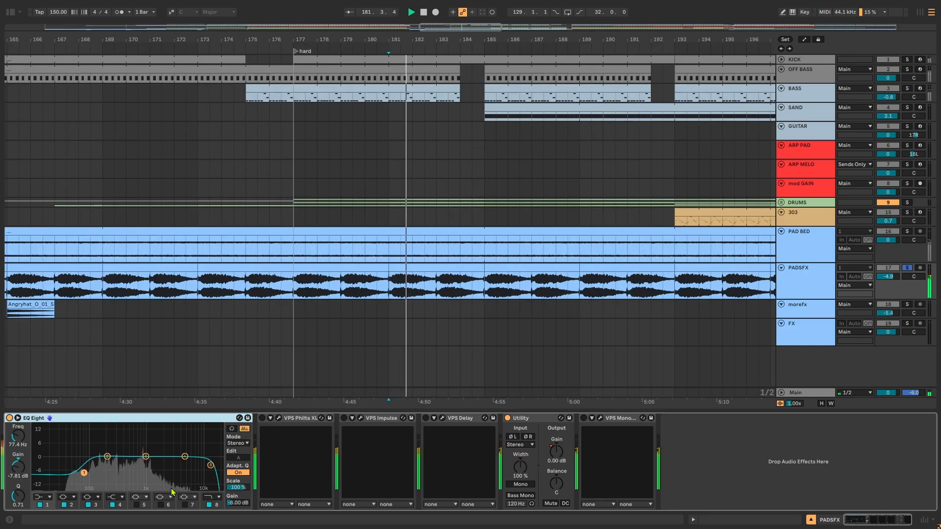
Examine the VPS Philta XL plugin window with its Inno Chords preset on PADSFX, and close it
{"action": "left_click", "coordinate": [279, 418]}
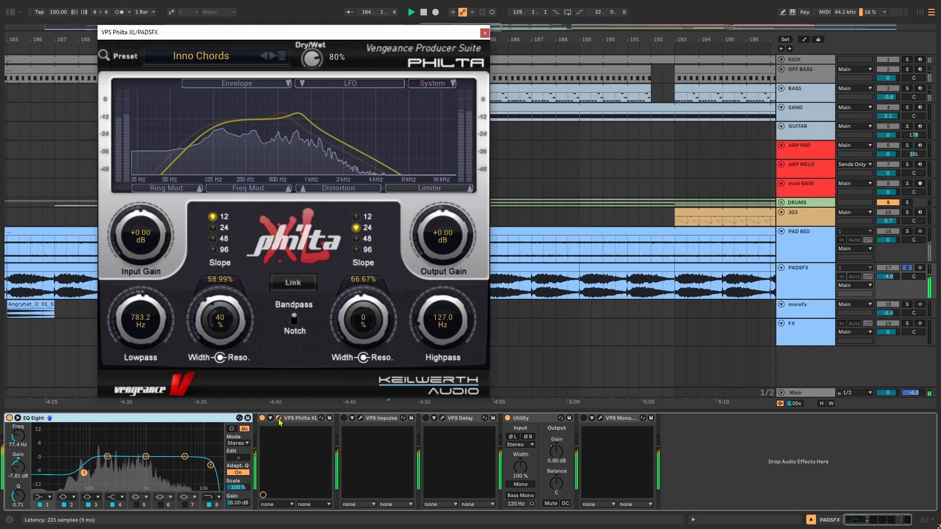
{"action": "left_click", "coordinate": [279, 419]}
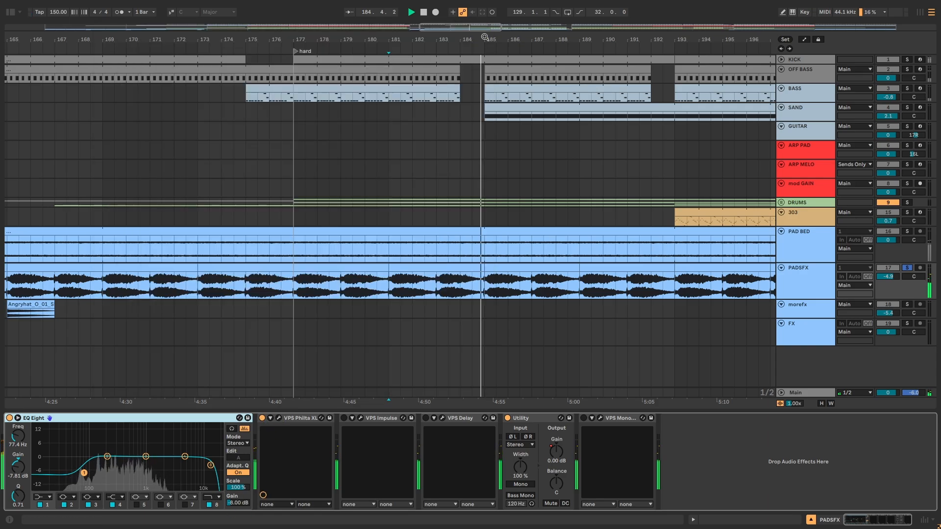
{"action": "left_click", "coordinate": [279, 419]}
{"action": "left_click", "coordinate": [280, 419]}
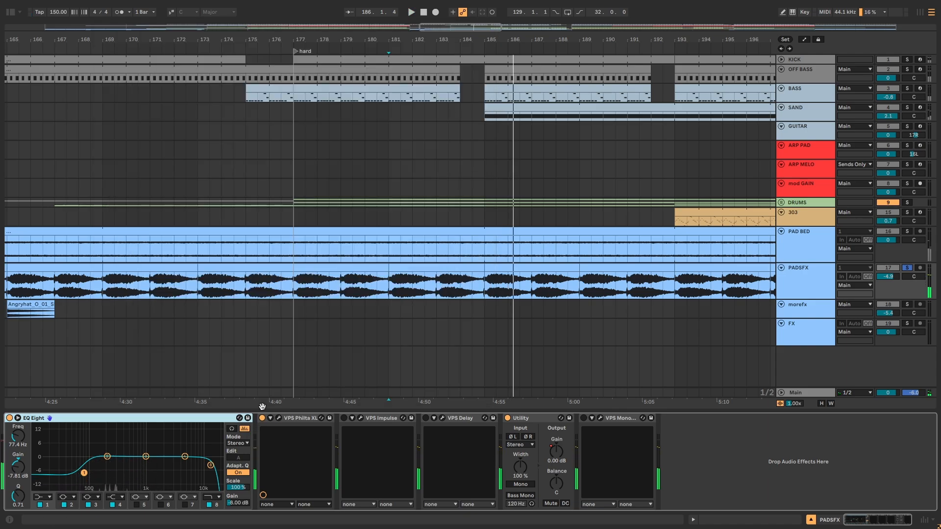
Show the automation lanes, switch on VPS Philta XL, and play its DryWetMix automation on PADSFX from bars 181 and 183
{"action": "key", "text": "space"}
{"action": "key", "text": "a"}
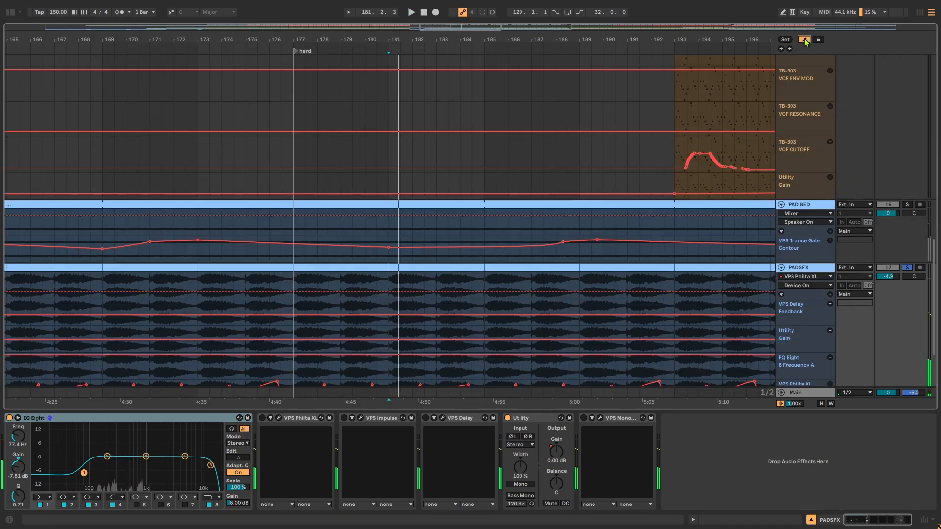
{"action": "scroll", "coordinate": [541, 239], "scroll_direction": "down", "scroll_amount": 5}
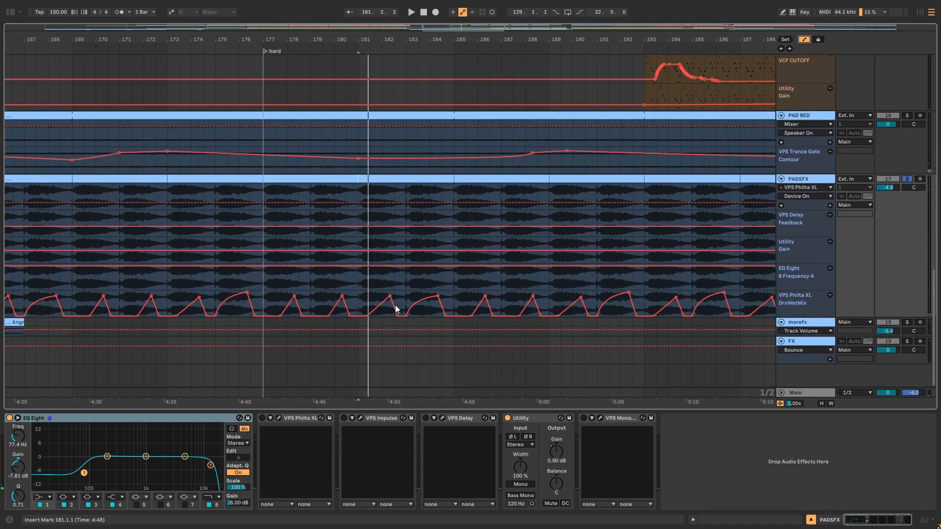
{"action": "left_click", "coordinate": [262, 418]}
{"action": "key", "text": "space"}
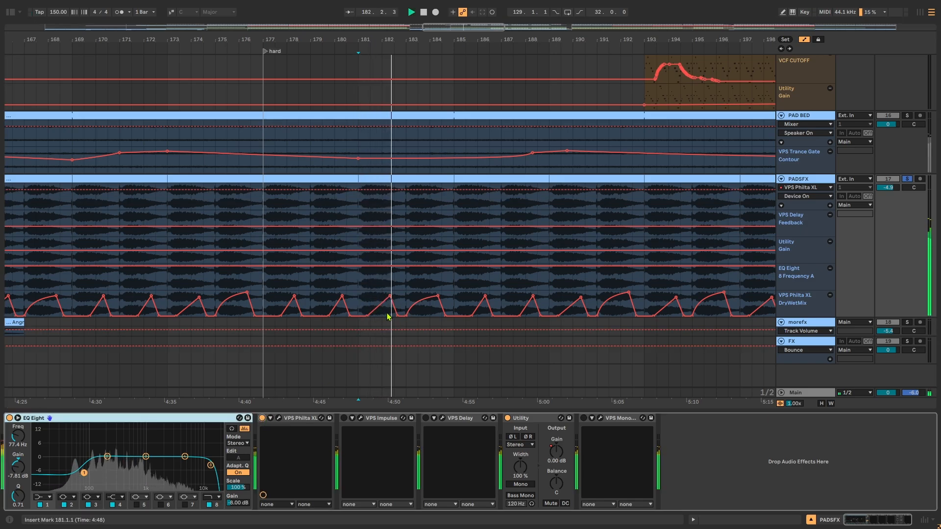
{"action": "left_click", "coordinate": [407, 302]}
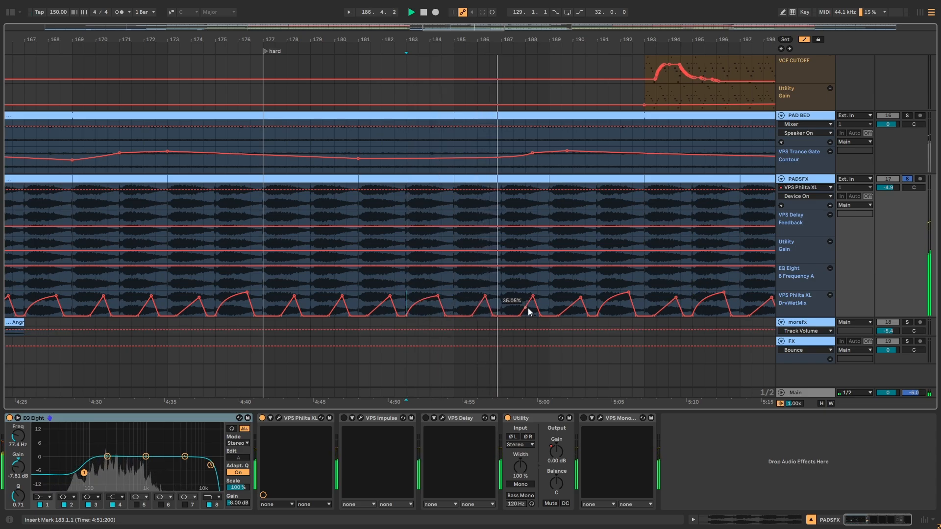
Switch VPS Impulse and VPS Delay back on for PADSFX
{"action": "left_click_drag", "start_coordinate": [626, 280], "coordinate": [586, 287]}
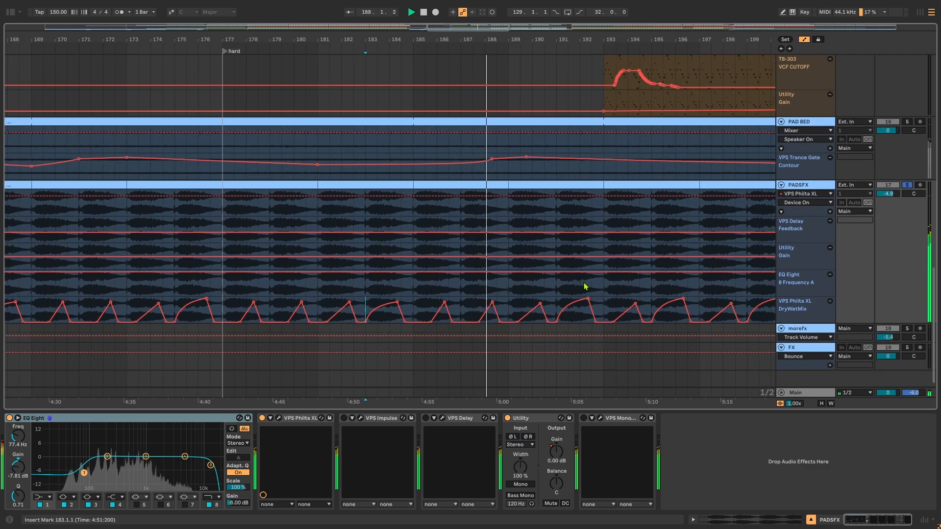
{"action": "left_click", "coordinate": [344, 418]}
{"action": "left_click", "coordinate": [426, 418]}
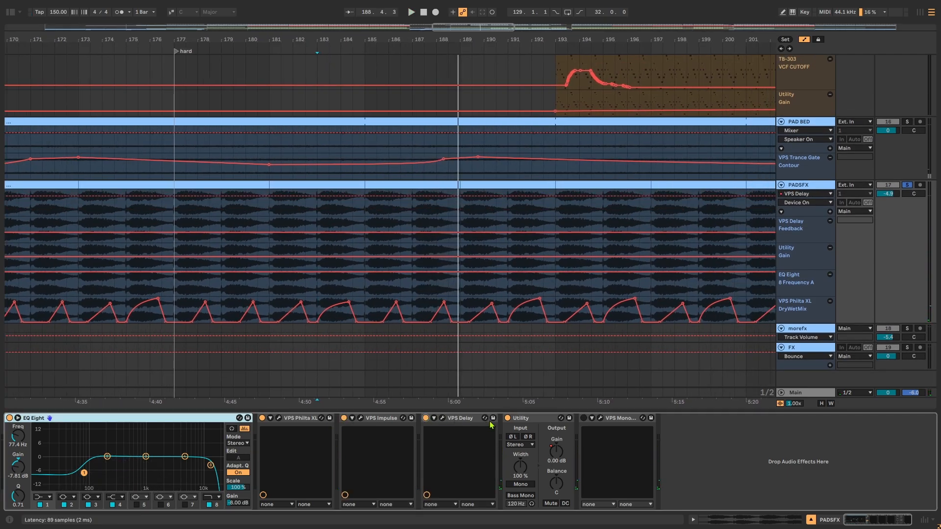
Play PADSFX from bar 183, switch VPS Monomaker back on, and open its plugin window
{"action": "key", "text": "space"}
{"action": "left_click", "coordinate": [584, 418]}
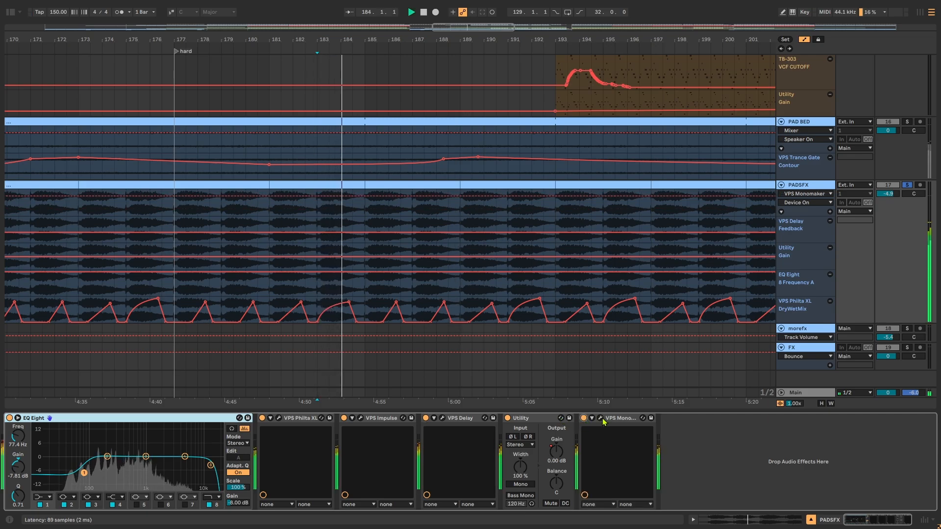
{"action": "left_click", "coordinate": [601, 418]}
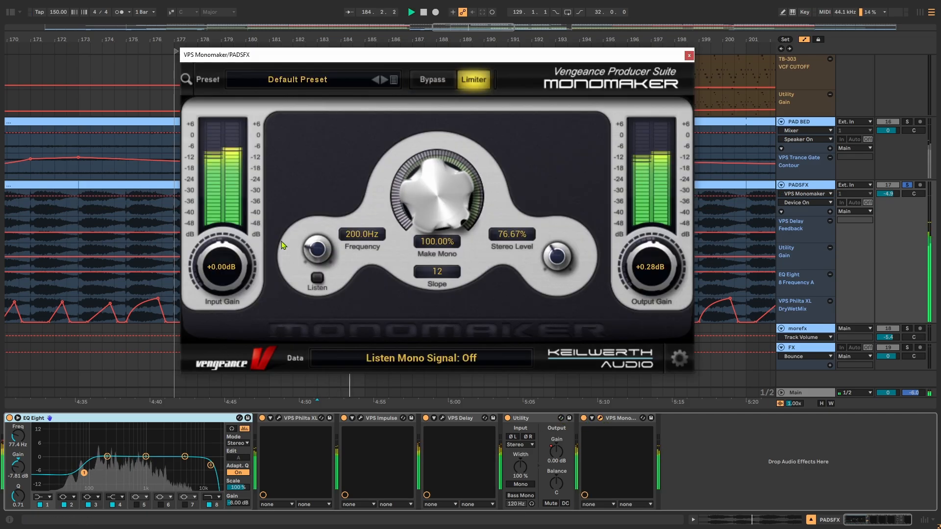
Close the VPS Monomaker window and replay the soloed PADSFX track from bar 183
{"action": "left_click", "coordinate": [688, 56]}
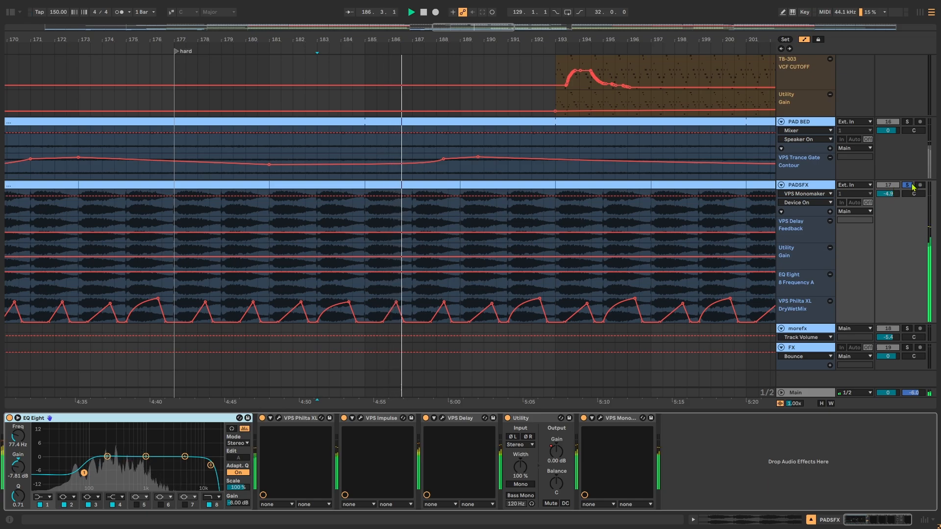
{"action": "key", "text": "space"}
{"action": "key", "text": "space"}
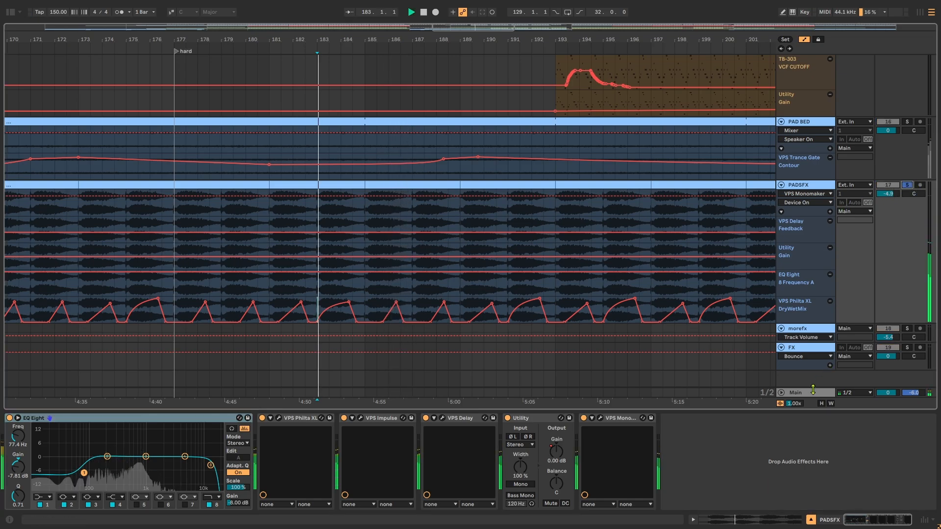
Open VPS Scope on the Main track to examine the spectrum of PADSFX, stop playback, and close the plugin window
{"action": "left_click", "coordinate": [813, 390]}
{"action": "left_click", "coordinate": [258, 418]}
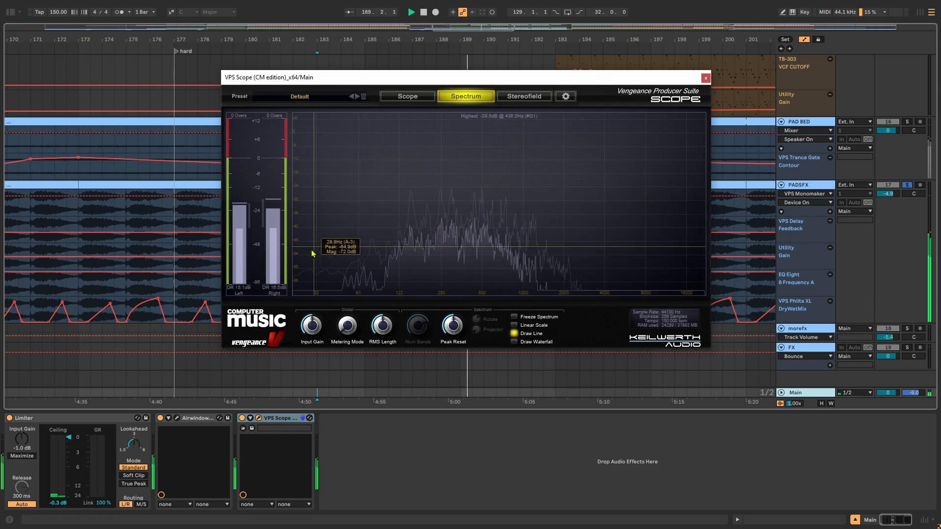
{"action": "key", "text": "space"}
{"action": "left_click", "coordinate": [706, 78]}
Unfold the DRUMS group, solo it in place of PADSFX, and play it from bar 183
{"action": "scroll", "coordinate": [723, 170], "scroll_direction": "up", "scroll_amount": 3}
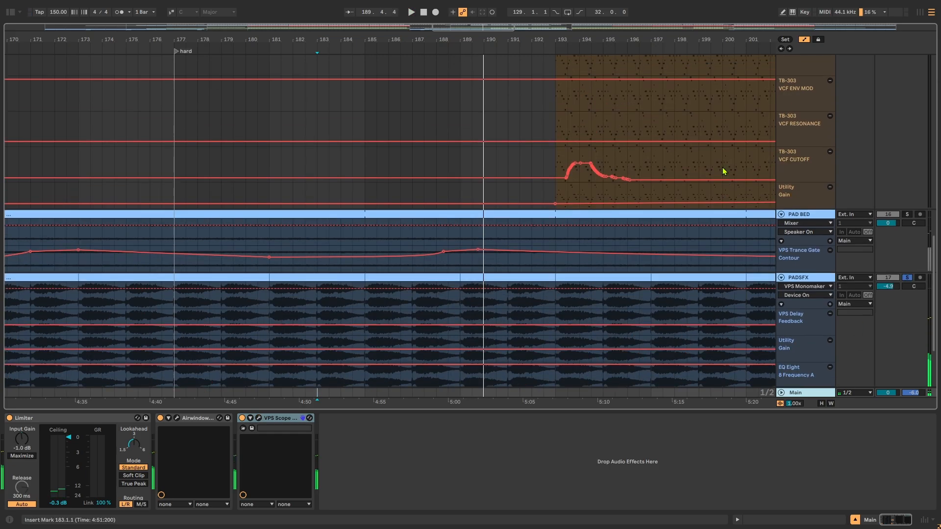
{"action": "scroll", "coordinate": [725, 172], "scroll_direction": "up", "scroll_amount": 5}
{"action": "left_click", "coordinate": [781, 211]}
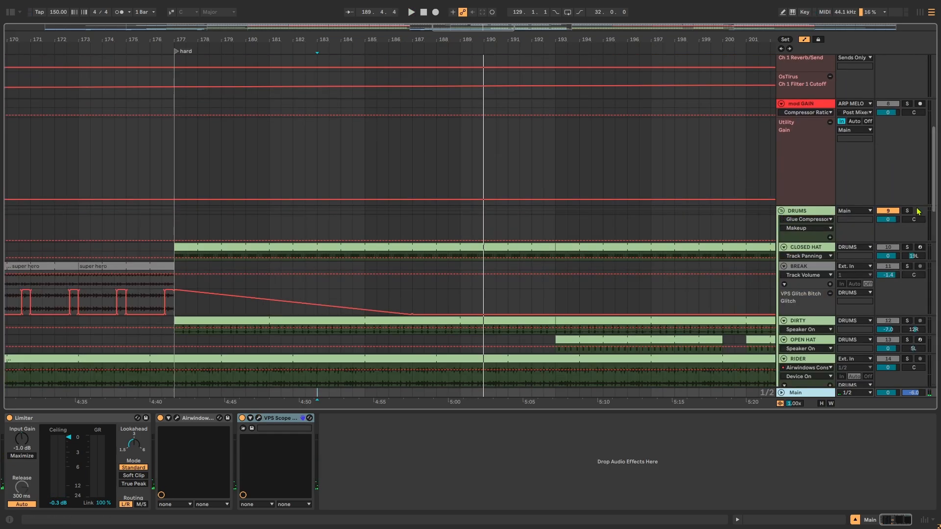
{"action": "left_click", "coordinate": [907, 210]}
{"action": "key", "text": "space"}
Open VPS Scope on the Main track to examine the spectrum of the DRUMS group, and close the plugin window
{"action": "scroll", "coordinate": [788, 380], "scroll_direction": "down", "scroll_amount": 3}
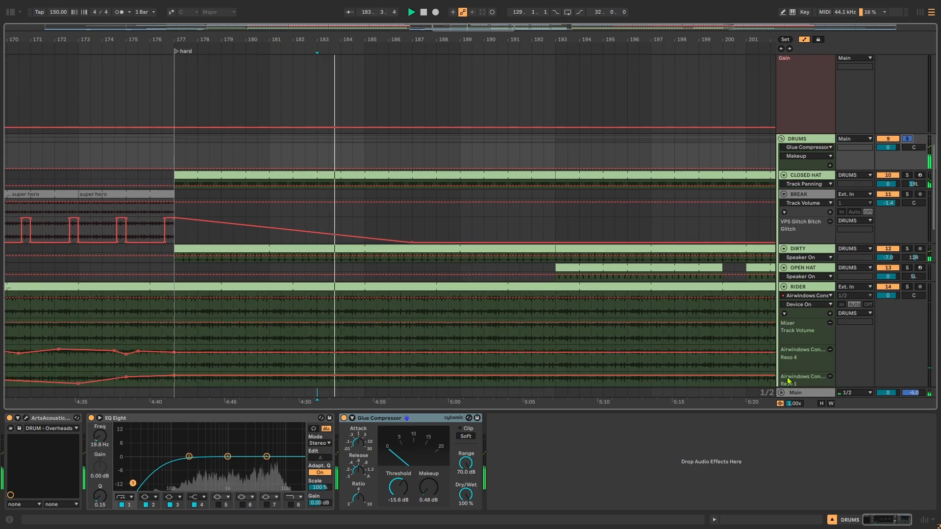
{"action": "left_click", "coordinate": [791, 393]}
{"action": "left_click", "coordinate": [259, 419]}
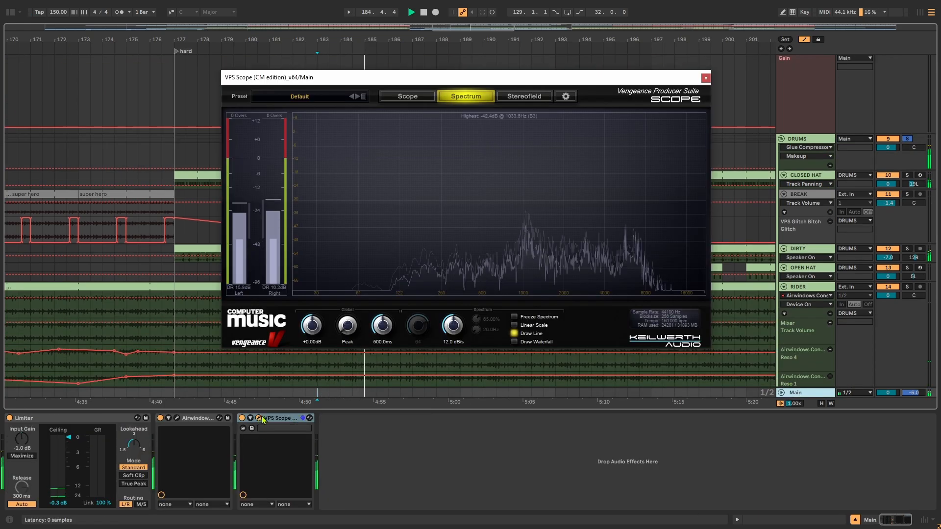
{"action": "left_click", "coordinate": [706, 78]}
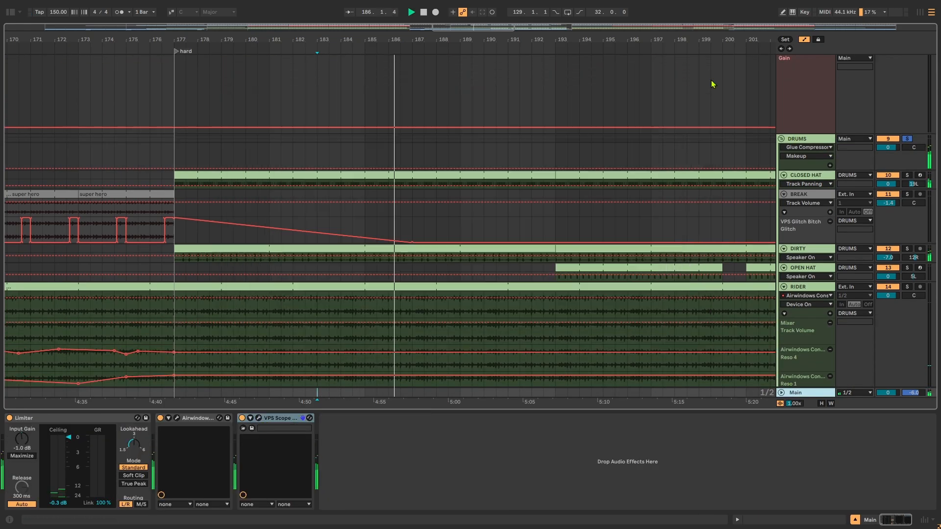
Select the DRUMS group and switch its EQ Eight off and back on to compare the sound
{"action": "left_click", "coordinate": [315, 141]}
{"action": "left_click", "coordinate": [93, 422]}
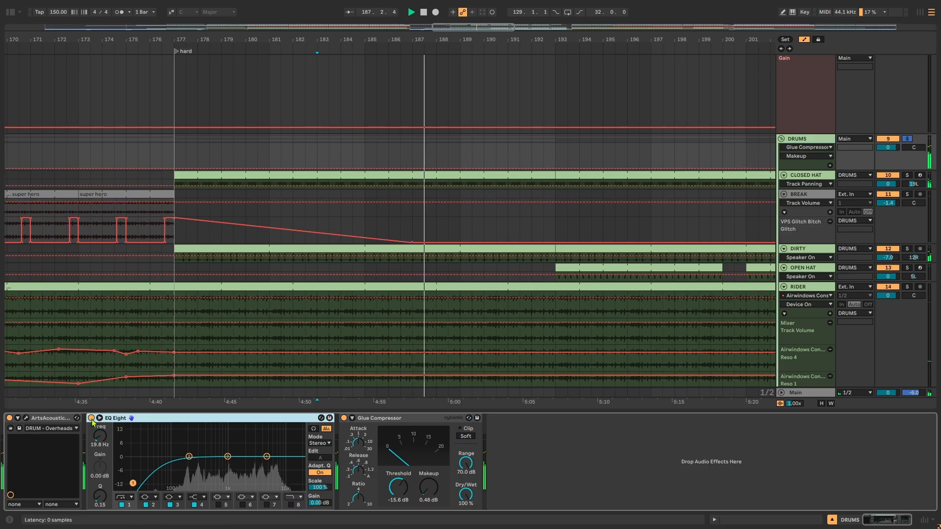
{"action": "left_click", "coordinate": [92, 419]}
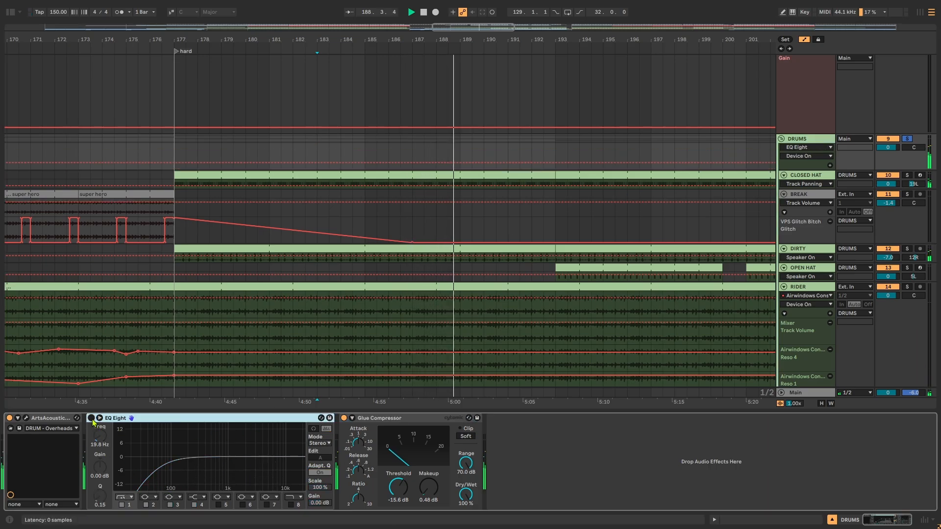
{"action": "left_click", "coordinate": [92, 419]}
Fold the DRUMS group and turn off its solo
{"action": "scroll", "coordinate": [686, 172], "scroll_direction": "down", "scroll_amount": 4}
{"action": "scroll", "coordinate": [785, 112], "scroll_direction": "up", "scroll_amount": 3}
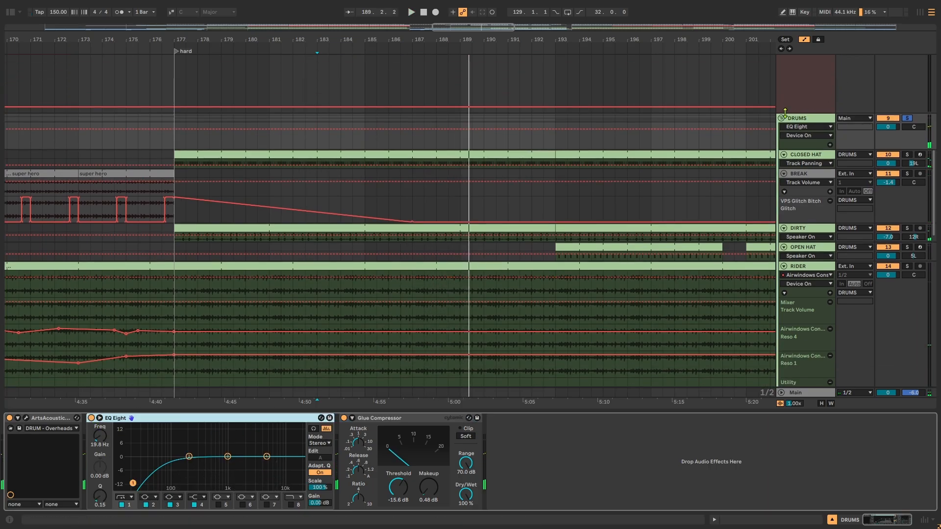
{"action": "left_click", "coordinate": [782, 118]}
{"action": "left_click", "coordinate": [908, 118]}
Fold the 303 track and fit the full arrangement width in view up to the guitar and arp tracks
{"action": "scroll", "coordinate": [817, 230], "scroll_direction": "down", "scroll_amount": 3}
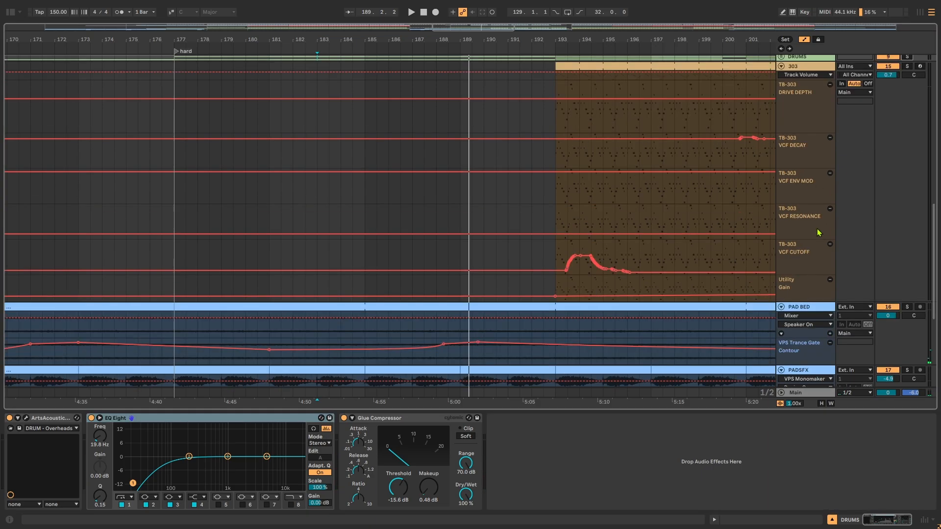
{"action": "scroll", "coordinate": [816, 231], "scroll_direction": "up", "scroll_amount": 3}
{"action": "left_click", "coordinate": [782, 128]}
{"action": "key", "text": "w"}
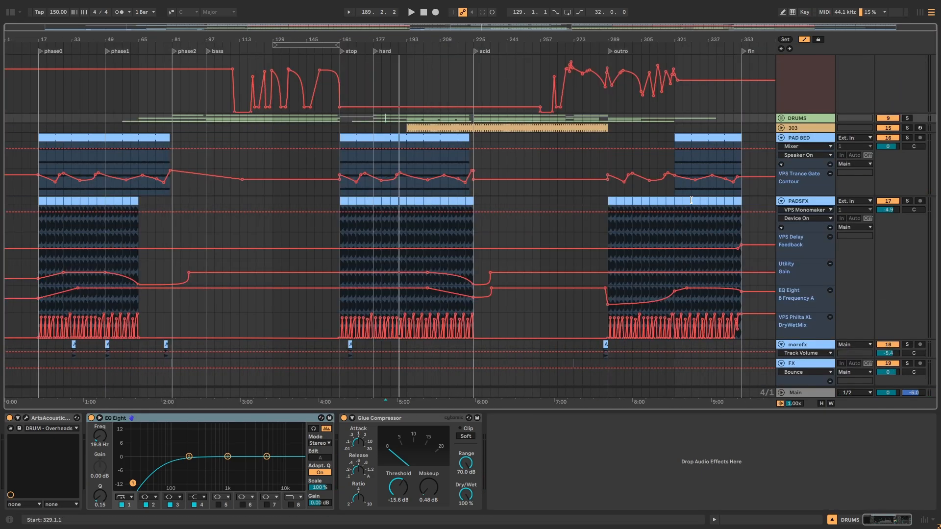
{"action": "scroll", "coordinate": [691, 200], "scroll_direction": "up", "scroll_amount": 12}
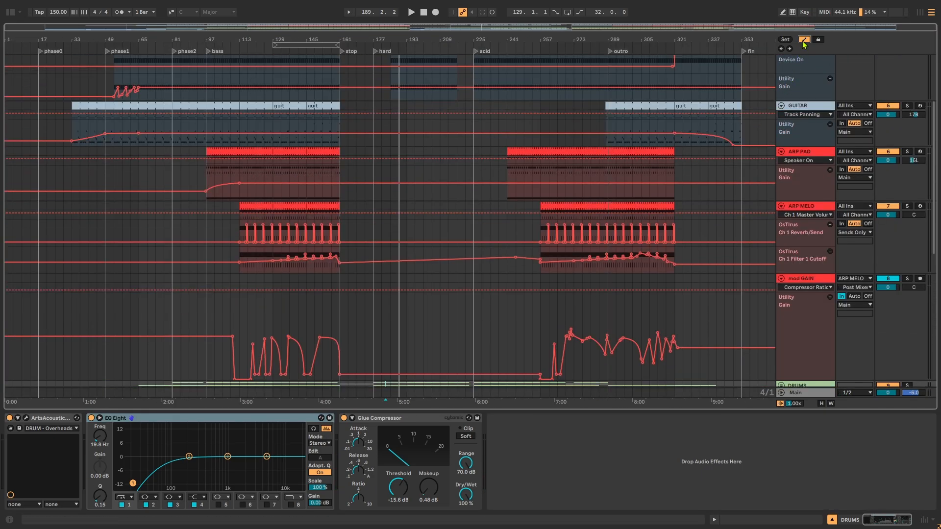